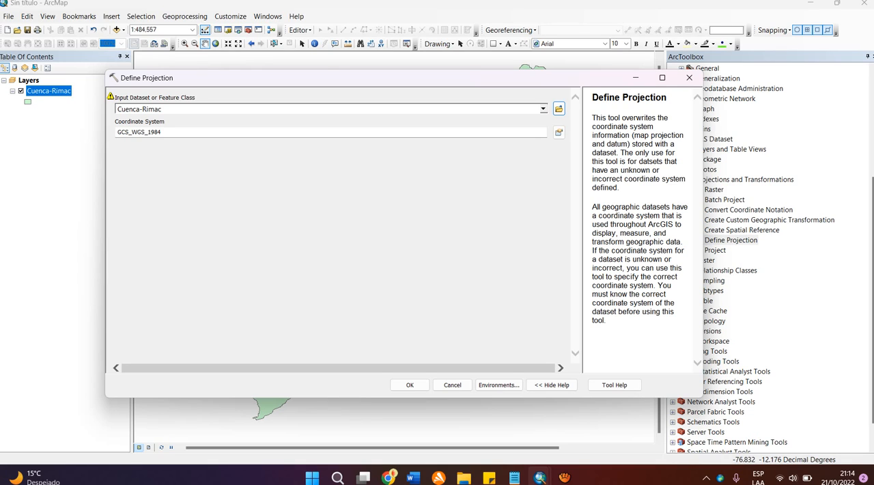
{"action": "left_click", "coordinate": [388, 477]}
{"action": "left_click", "coordinate": [325, 420]}
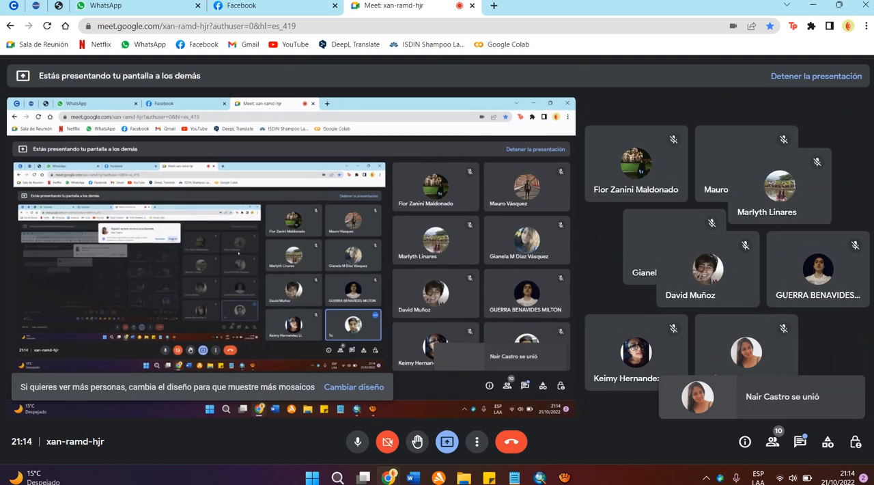
{"action": "left_click", "coordinate": [539, 477]}
{"action": "left_click", "coordinate": [481, 418]}
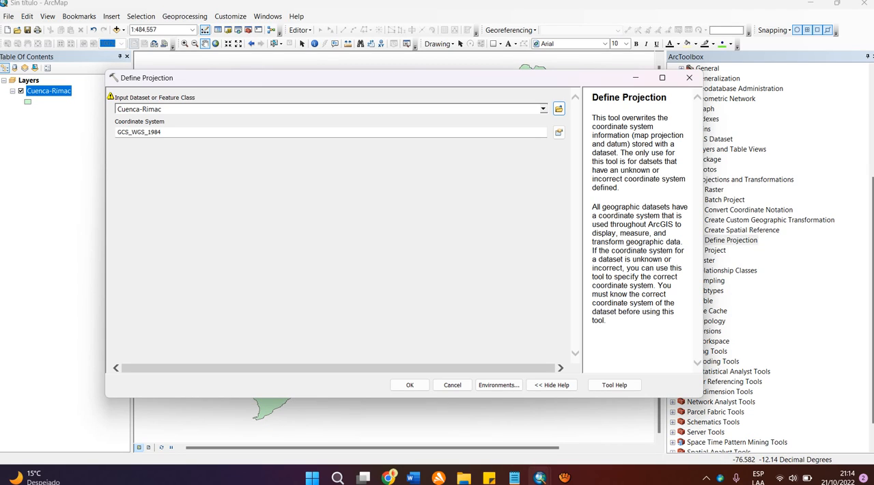
Step: Close the Define Projection tool without running it
{"action": "mouse_move", "coordinate": [111, 96]}
{"action": "key", "text": "Tab"}
{"action": "left_click", "coordinate": [338, 232]}
{"action": "left_click", "coordinate": [689, 77]}
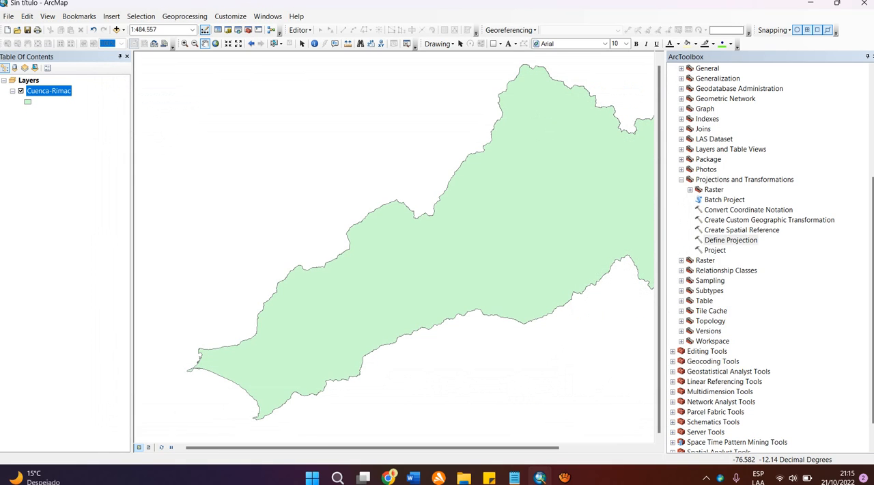
Step: Open the Project tool with Cuenca-Rimac as the input dataset and shorten the output feature class name to CuencaR
{"action": "double_click", "coordinate": [715, 250]}
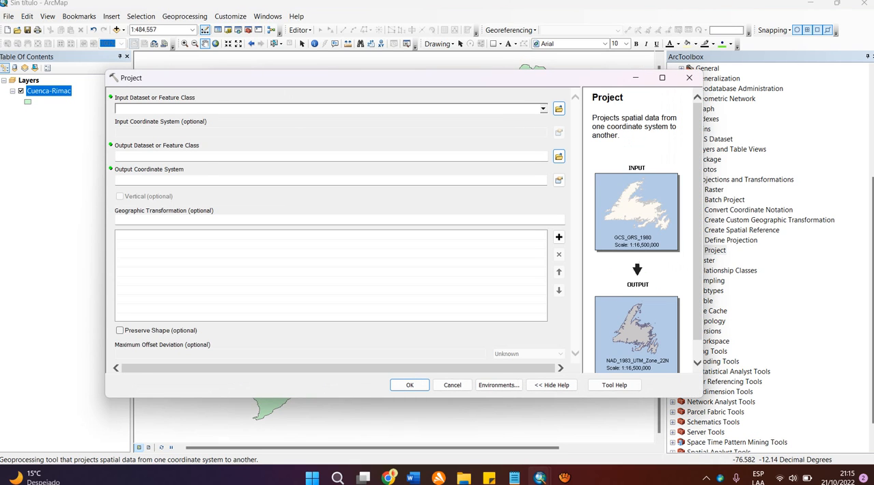
{"action": "left_click_drag", "start_coordinate": [382, 78], "coordinate": [411, 83]}
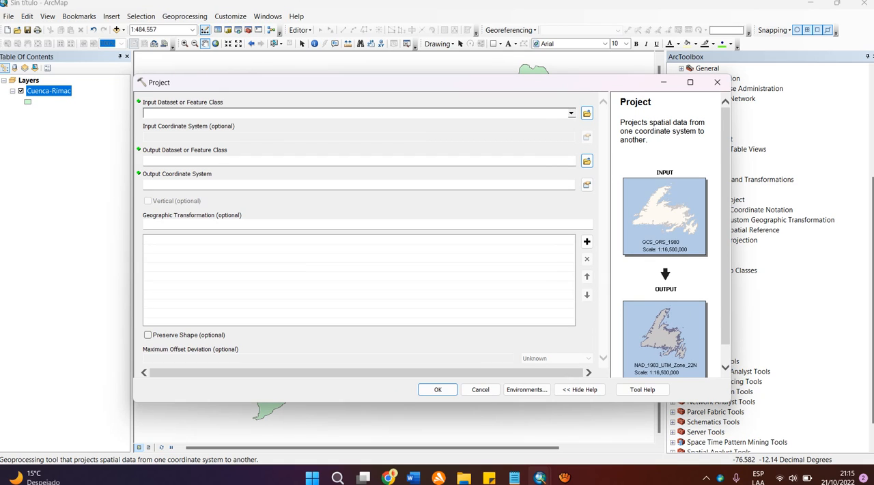
{"action": "left_click", "coordinate": [49, 90]}
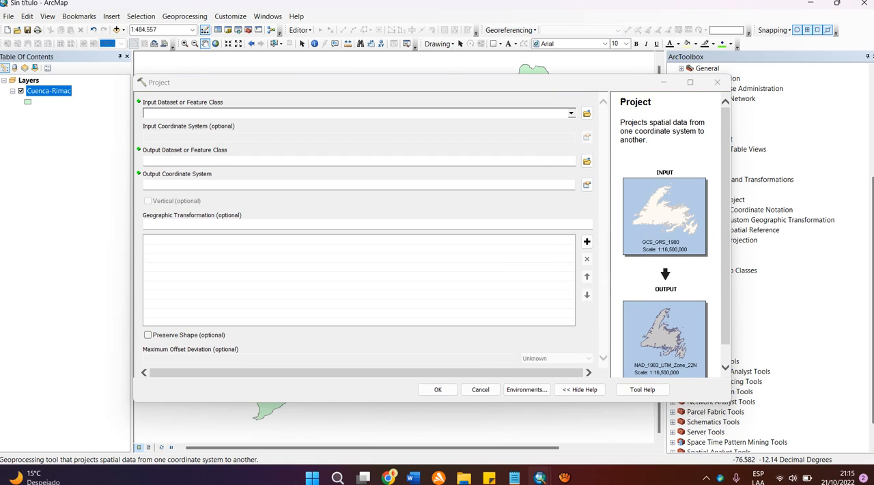
{"action": "left_click_drag", "start_coordinate": [49, 91], "coordinate": [219, 113]}
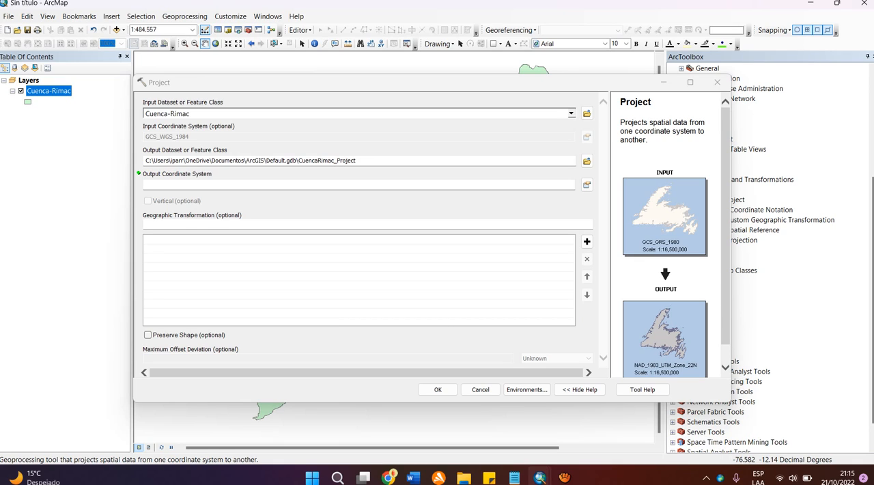
{"action": "left_click_drag", "start_coordinate": [362, 161], "coordinate": [323, 160]}
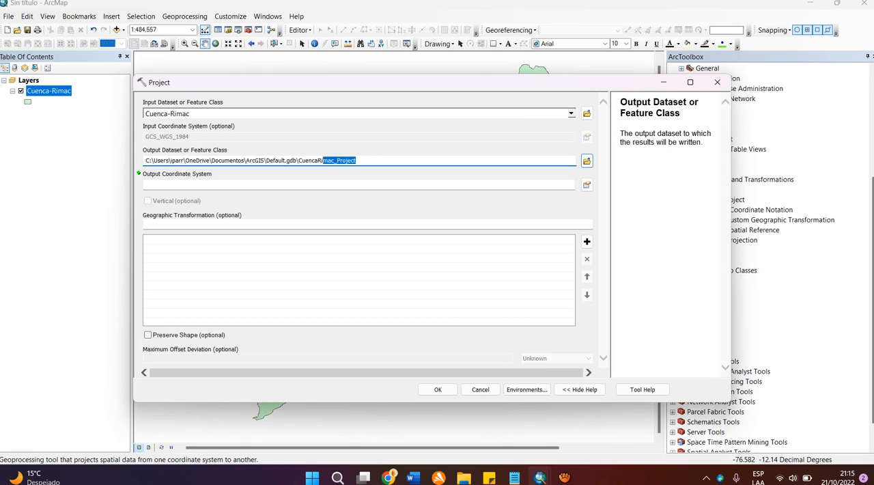
{"action": "key", "text": "BackSpace"}
{"action": "key", "text": "Tab"}
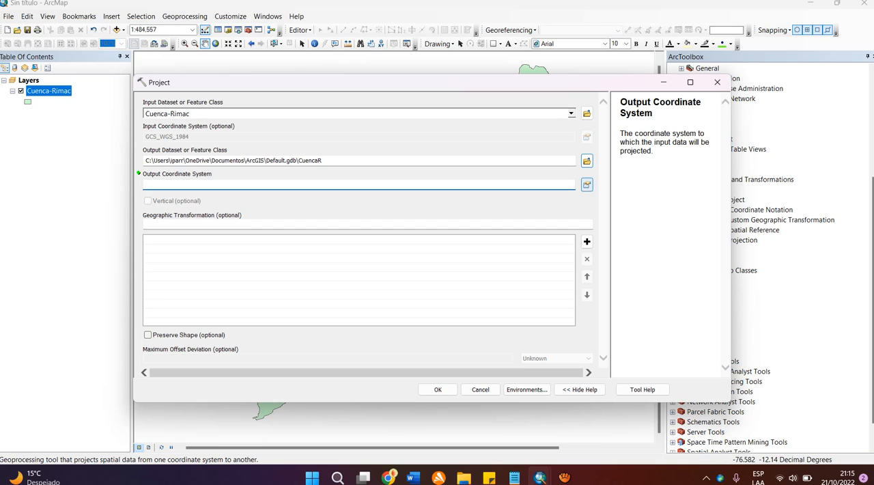
Step: Choose WGS 1984 UTM Zone 17S as the output coordinate system and close the Project tool without running it
{"action": "left_click", "coordinate": [587, 185]}
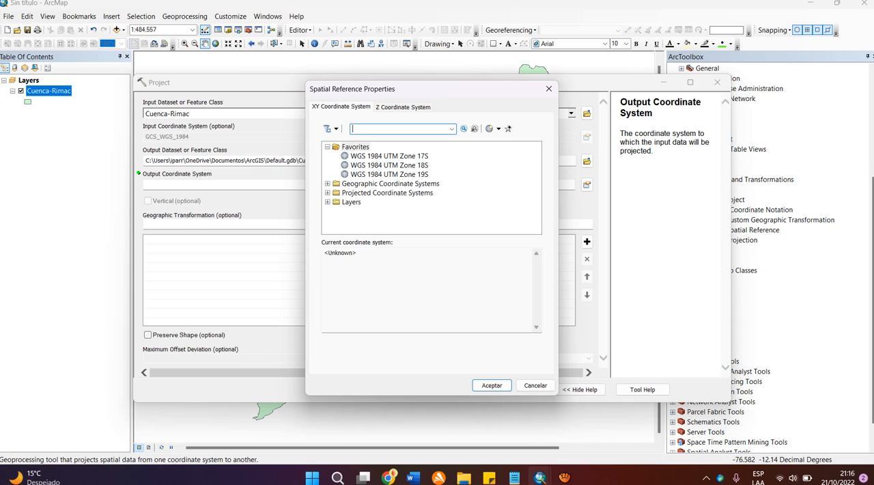
{"action": "left_click", "coordinate": [389, 157]}
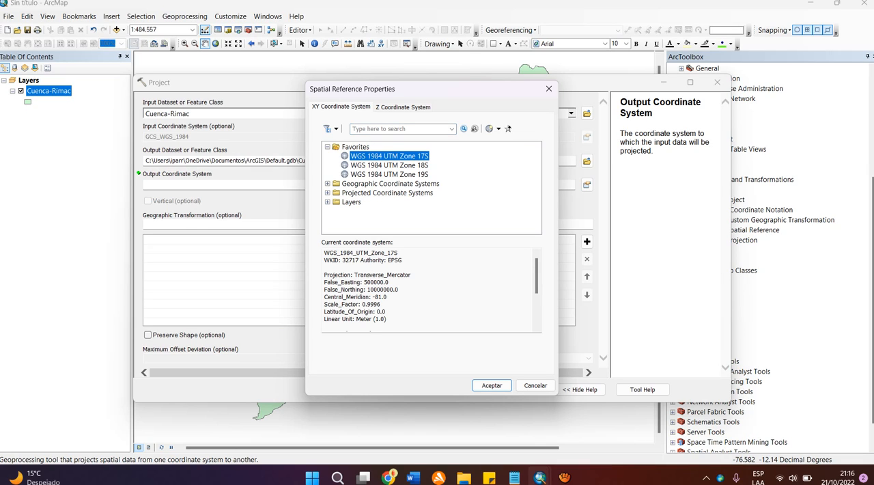
{"action": "left_click", "coordinate": [491, 385]}
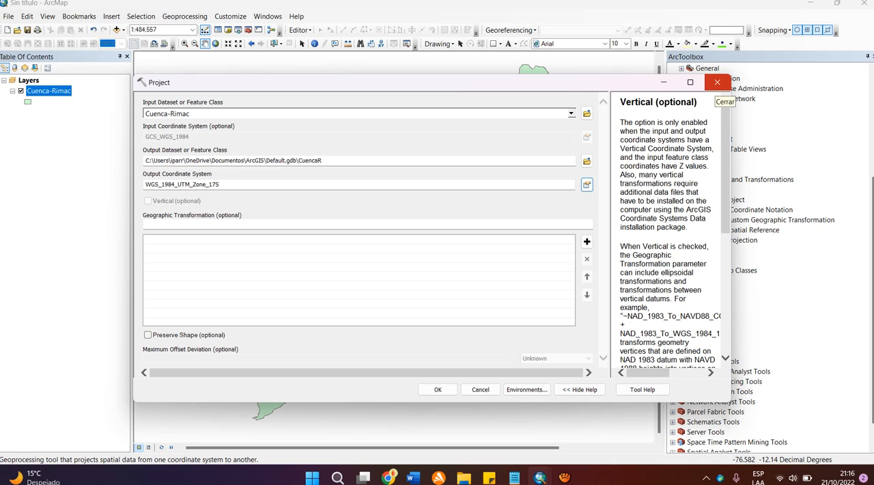
{"action": "left_click", "coordinate": [716, 82]}
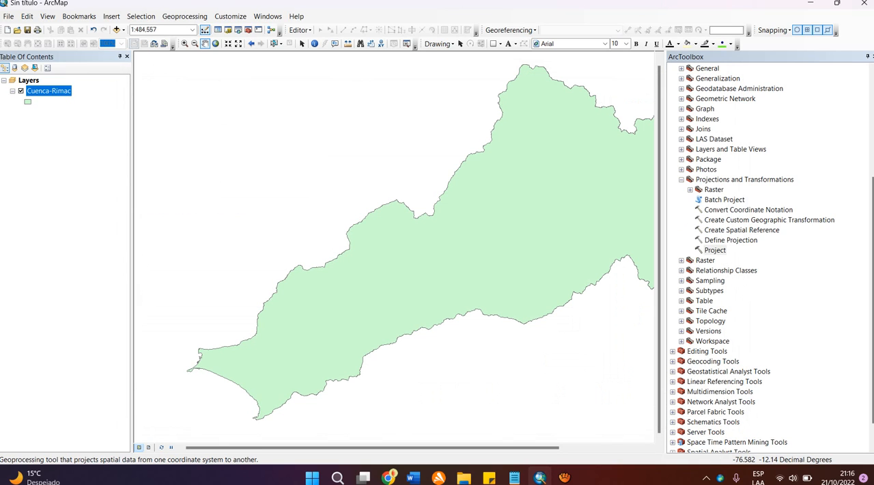
Step: Close ArcToolbox and open the Cuenca-Rimac attribute table as a floating window over the map
{"action": "left_click", "coordinate": [872, 56]}
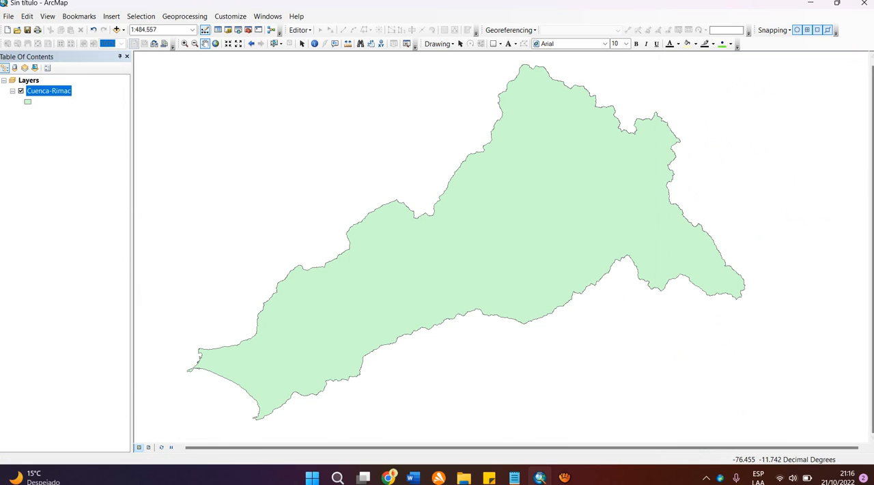
{"action": "left_click_drag", "start_coordinate": [523, 211], "coordinate": [503, 213]}
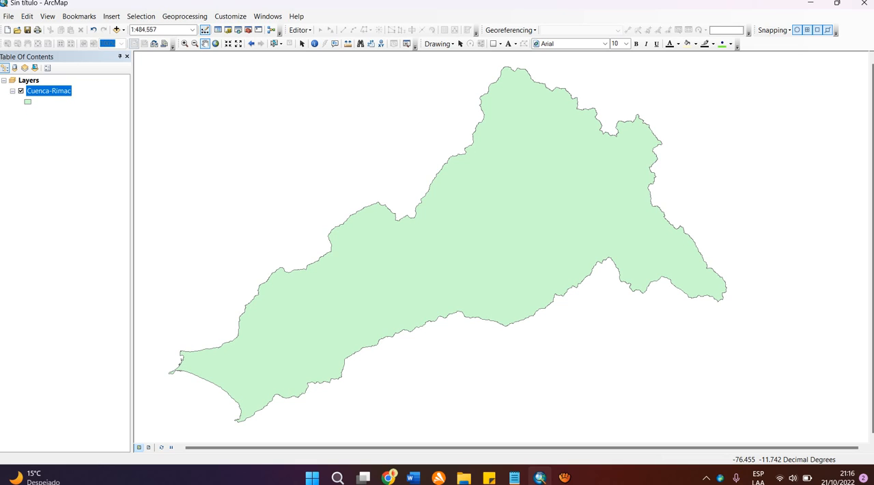
{"action": "left_click_drag", "start_coordinate": [533, 204], "coordinate": [525, 195]}
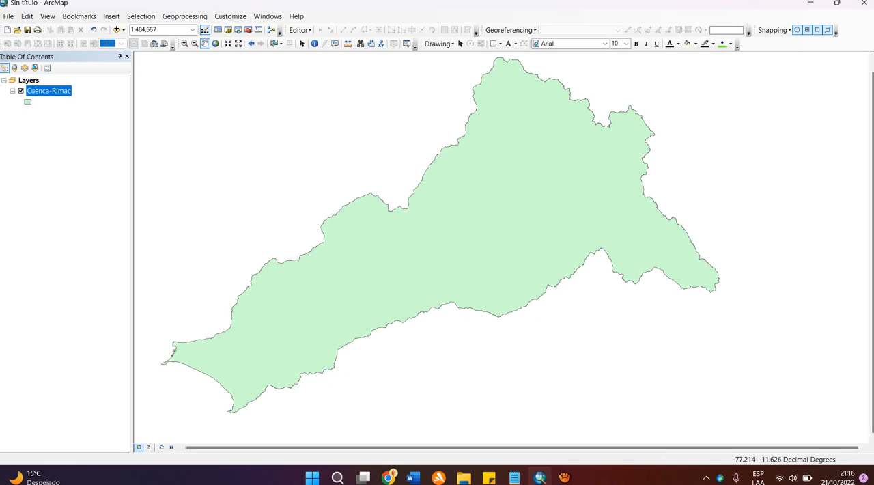
{"action": "right_click", "coordinate": [54, 91]}
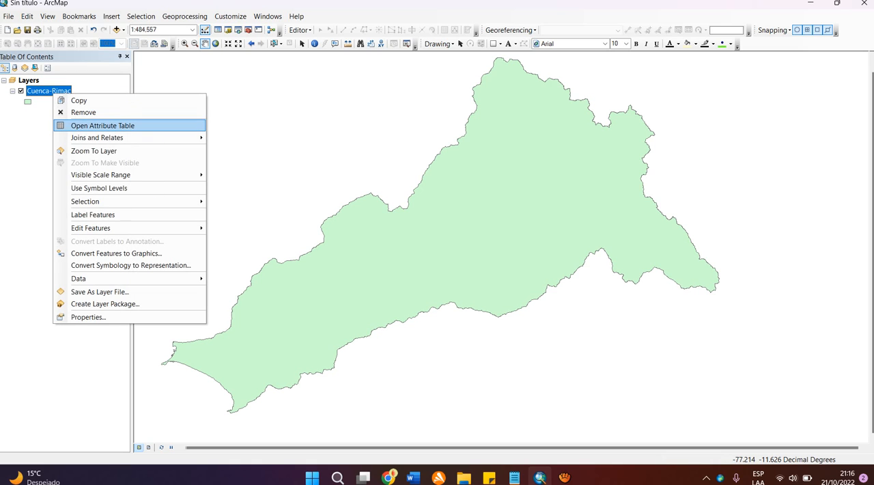
{"action": "left_click", "coordinate": [102, 126]}
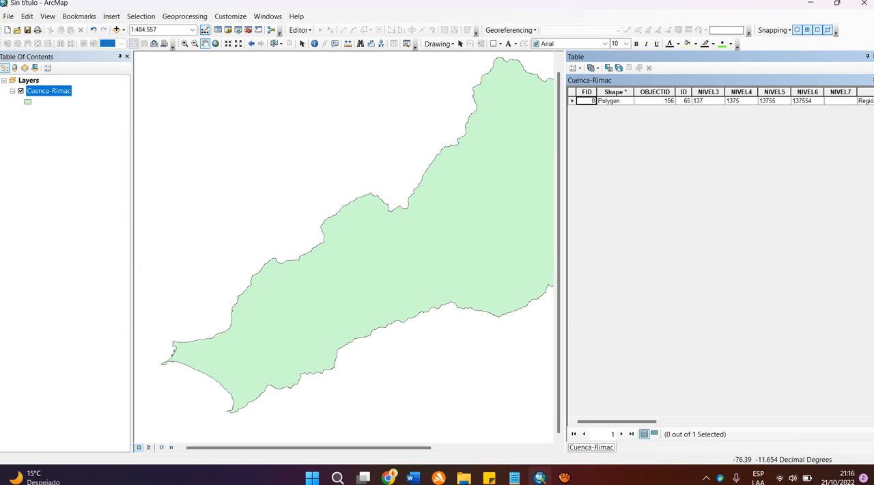
{"action": "left_click_drag", "start_coordinate": [672, 56], "coordinate": [364, 75]}
{"action": "mouse_move", "coordinate": [306, 392]}
{"action": "left_mouse_down"}
{"action": "mouse_move", "coordinate": [507, 392]}
{"action": "mouse_move", "coordinate": [306, 392]}
{"action": "left_mouse_up"}
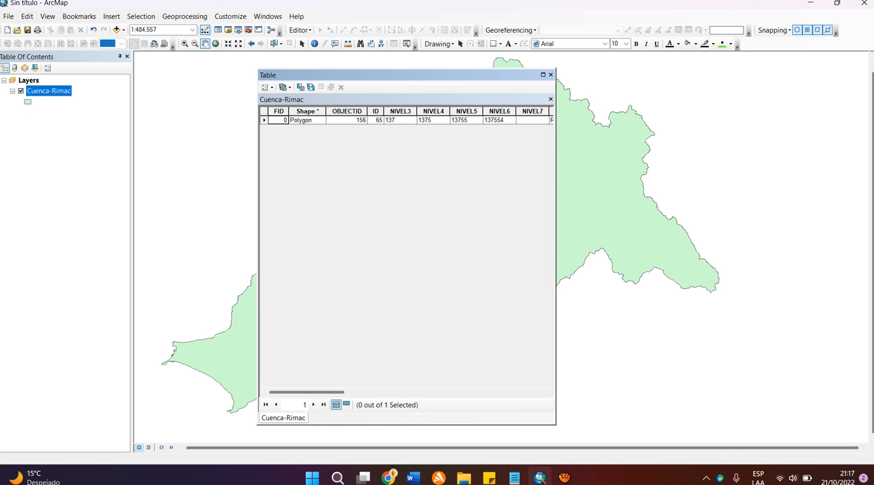
Step: Delete the OBJECTID and NIVEL3 fields from the Cuenca-Rimac attribute table
{"action": "left_click", "coordinate": [346, 112]}
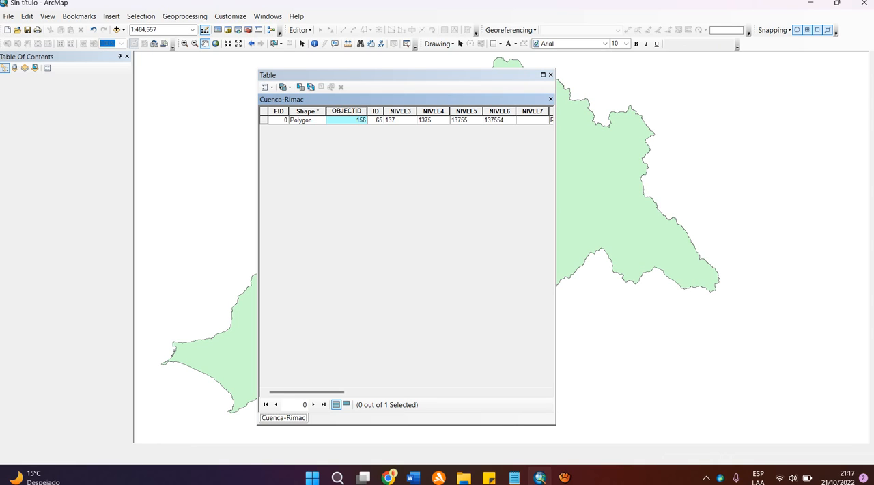
{"action": "right_click", "coordinate": [341, 111]}
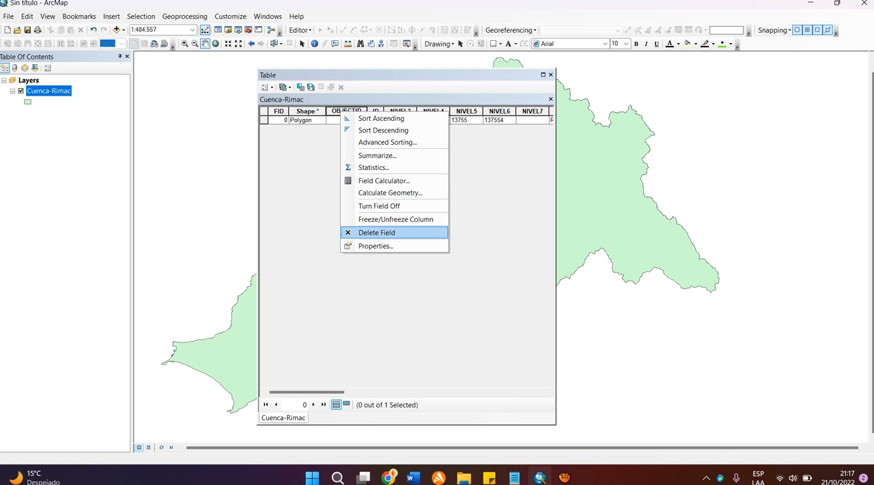
{"action": "left_click", "coordinate": [376, 232]}
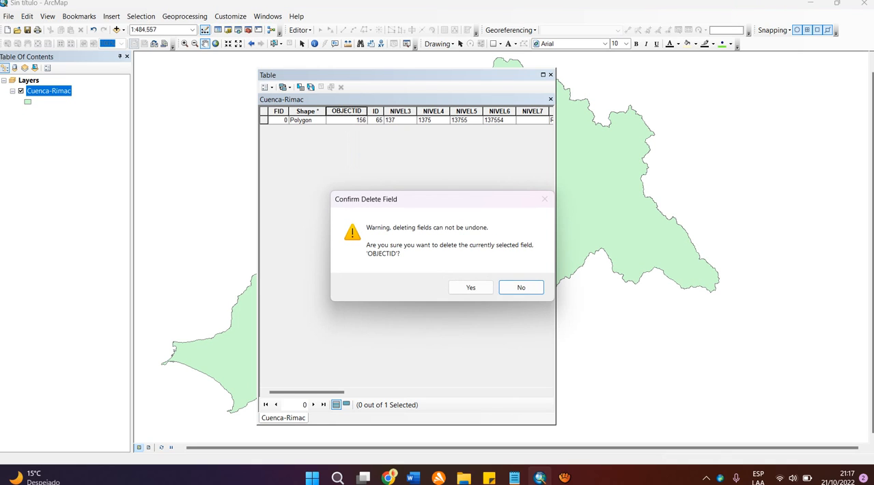
{"action": "left_click", "coordinate": [471, 287]}
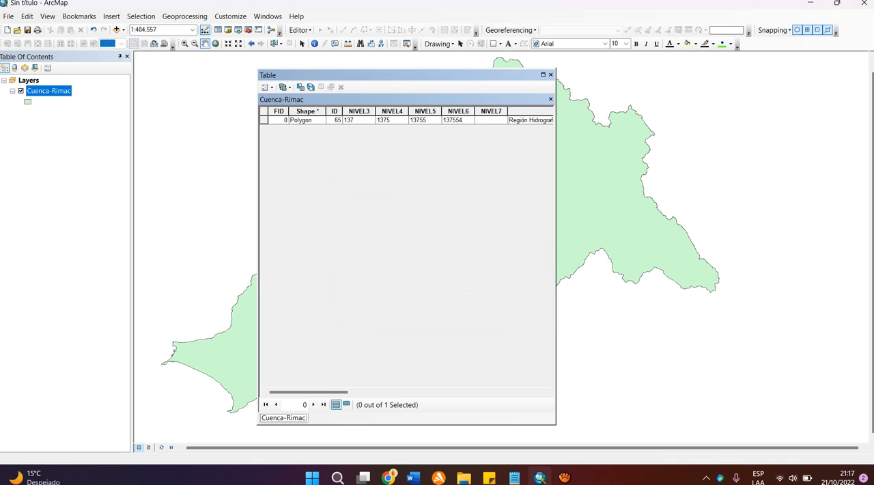
{"action": "left_click", "coordinate": [358, 110]}
{"action": "right_click", "coordinate": [358, 111]}
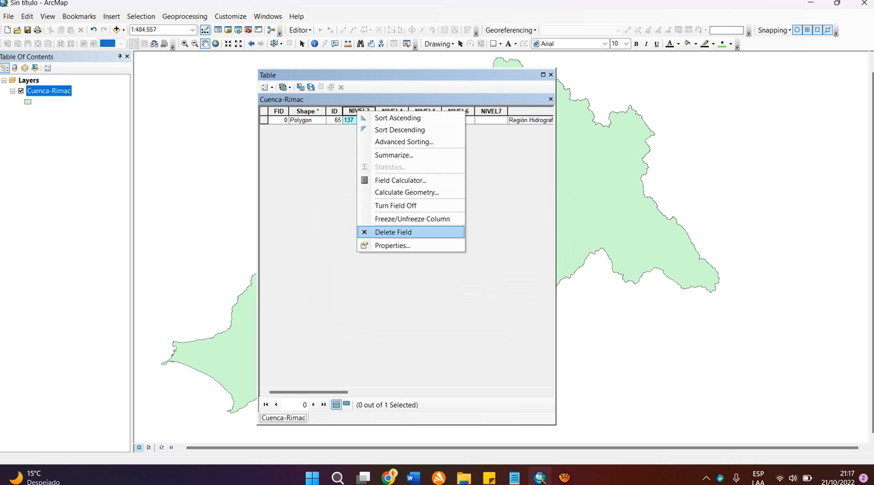
{"action": "left_click", "coordinate": [386, 232]}
{"action": "left_click", "coordinate": [482, 282]}
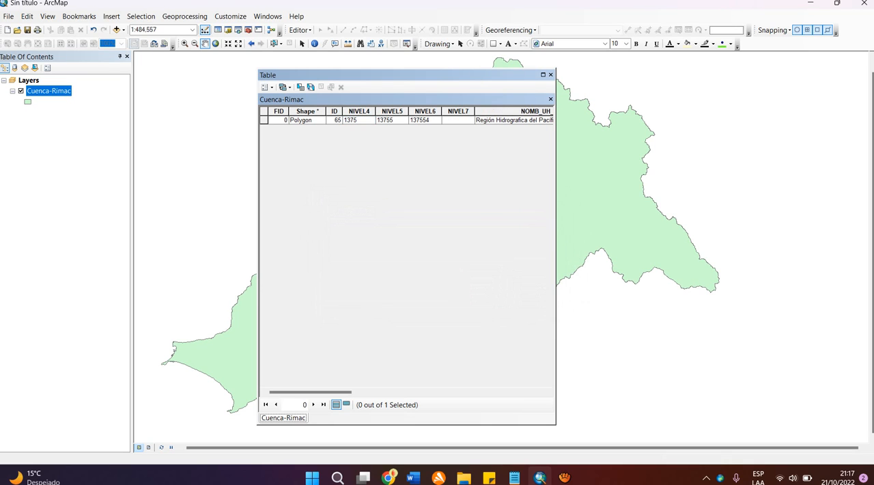
Step: Delete the NIVEL4, NIVEL5 and NIVEL6 fields from the Cuenca-Rimac attribute table
{"action": "left_click", "coordinate": [360, 111]}
{"action": "right_click", "coordinate": [360, 111]}
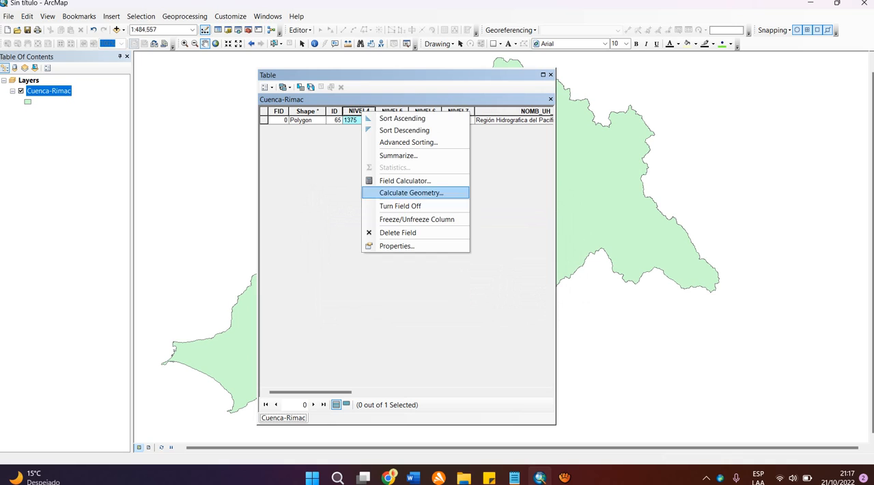
{"action": "left_click", "coordinate": [397, 232]}
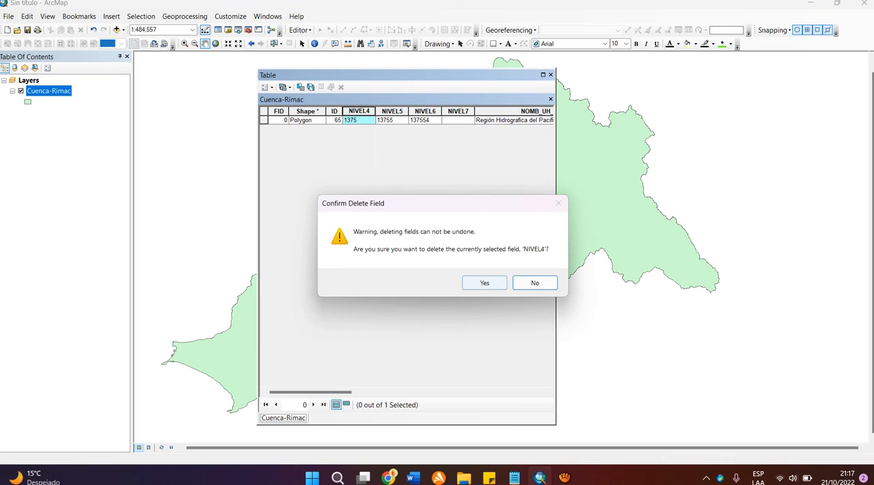
{"action": "left_click", "coordinate": [484, 283]}
{"action": "left_click", "coordinate": [358, 111]}
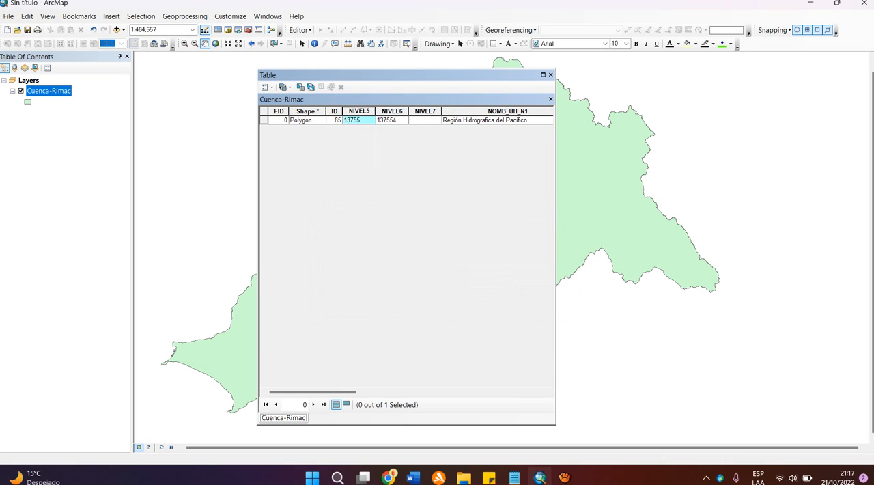
{"action": "right_click", "coordinate": [358, 111]}
{"action": "left_click", "coordinate": [396, 232]}
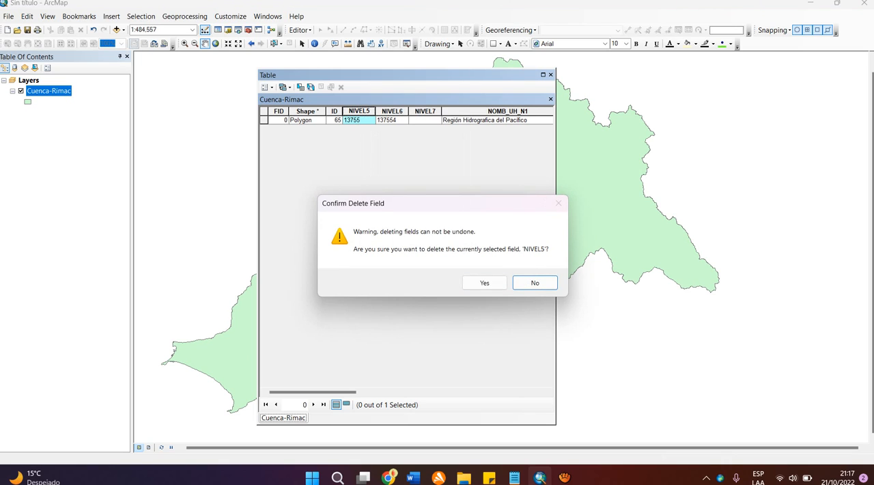
{"action": "left_click", "coordinate": [478, 278]}
{"action": "right_click", "coordinate": [359, 111]}
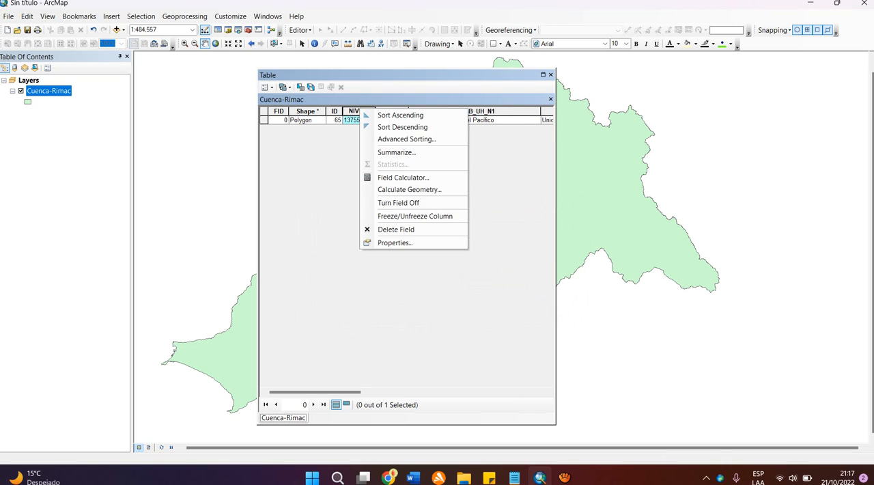
{"action": "left_click", "coordinate": [403, 229]}
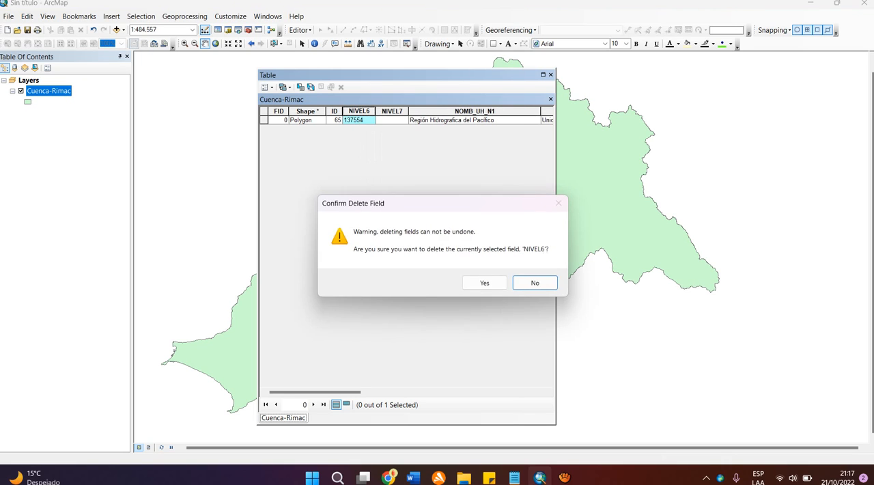
{"action": "left_click", "coordinate": [484, 282]}
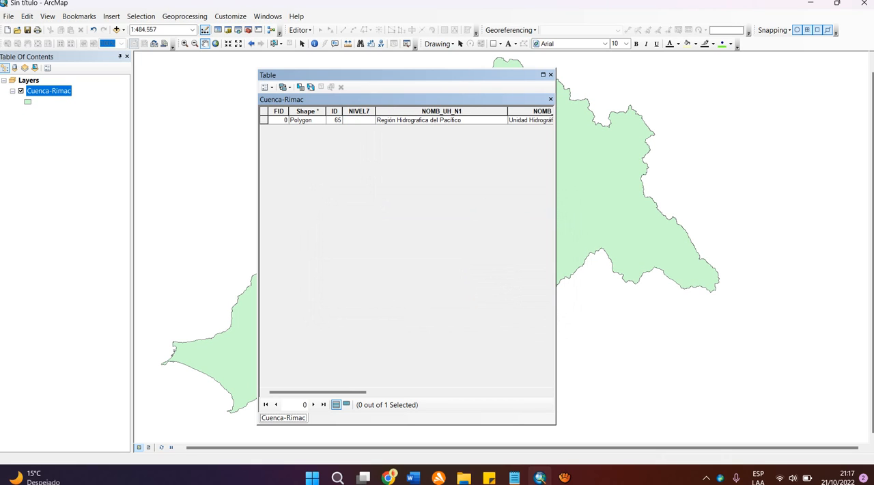
Step: Delete the NOMB_UH_N1 field from the Cuenca-Rimac attribute table
{"action": "left_click_drag", "start_coordinate": [359, 111], "coordinate": [402, 112]}
{"action": "right_click", "coordinate": [402, 112]}
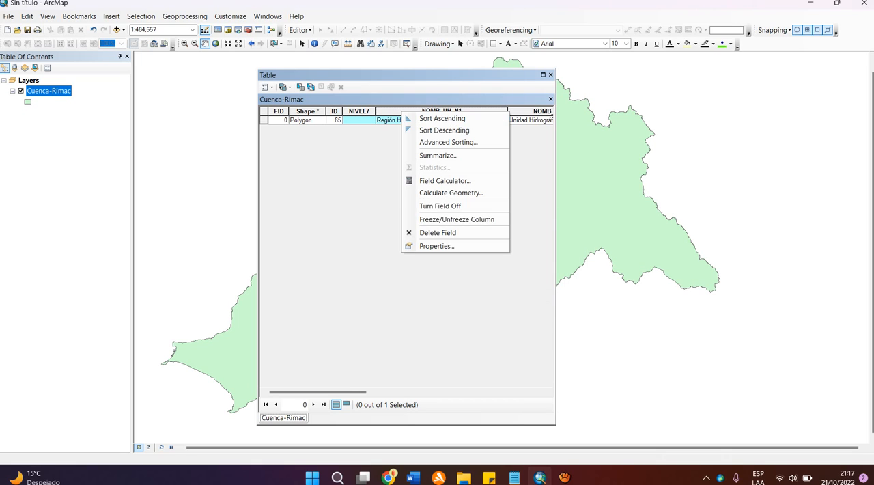
{"action": "left_click", "coordinate": [437, 232]}
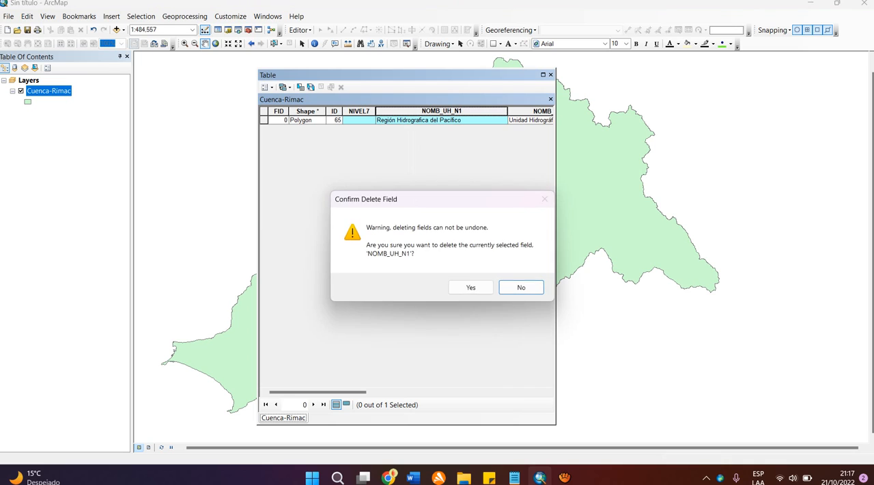
{"action": "key", "text": "Return"}
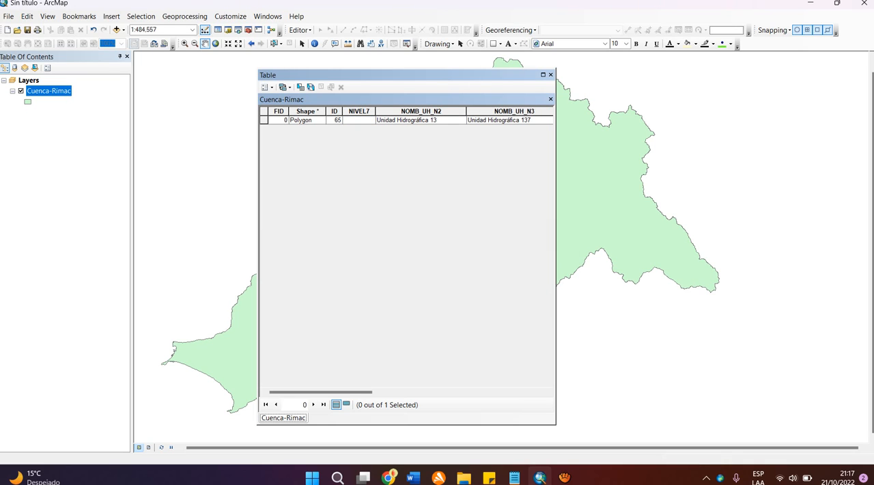
Step: Delete the NIVEL7 and NOMB_UH_N2 fields from the Cuenca-Rimac attribute table
{"action": "right_click", "coordinate": [360, 110]}
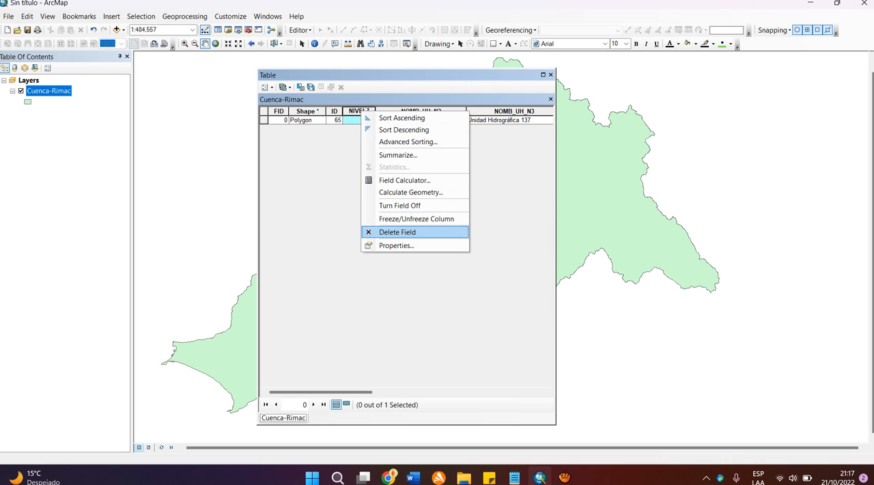
{"action": "left_click", "coordinate": [409, 232]}
{"action": "left_click", "coordinate": [481, 280]}
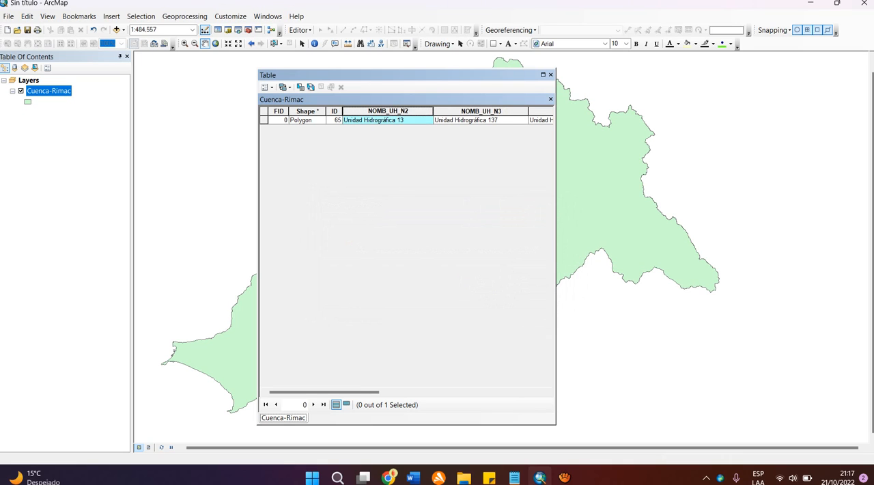
{"action": "right_click", "coordinate": [395, 111]}
{"action": "left_click", "coordinate": [432, 231]}
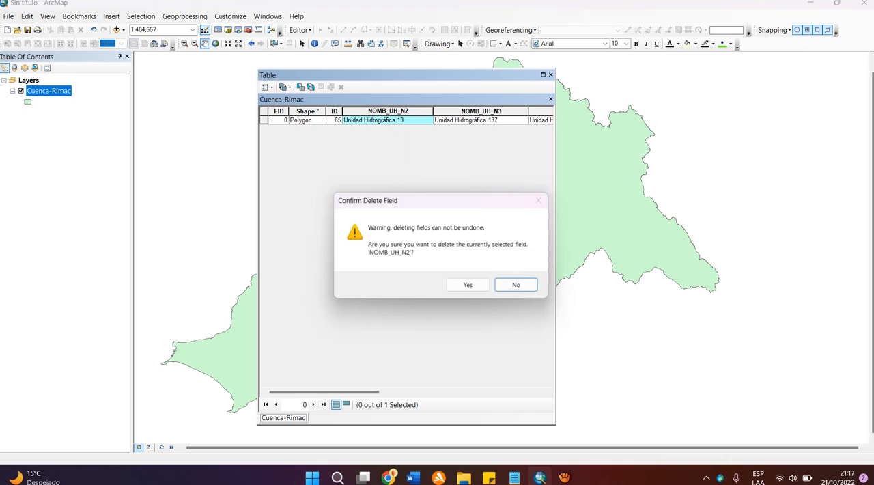
{"action": "left_click", "coordinate": [471, 287]}
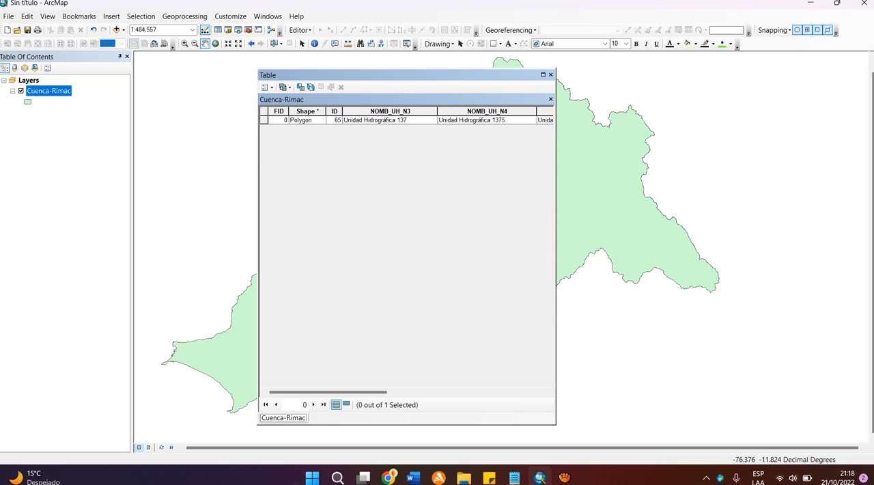
Step: Widen the attribute table window and delete the NOMB_UH_N3 and NOMB_UH_N4 fields
{"action": "left_click_drag", "start_coordinate": [556, 256], "coordinate": [770, 256]}
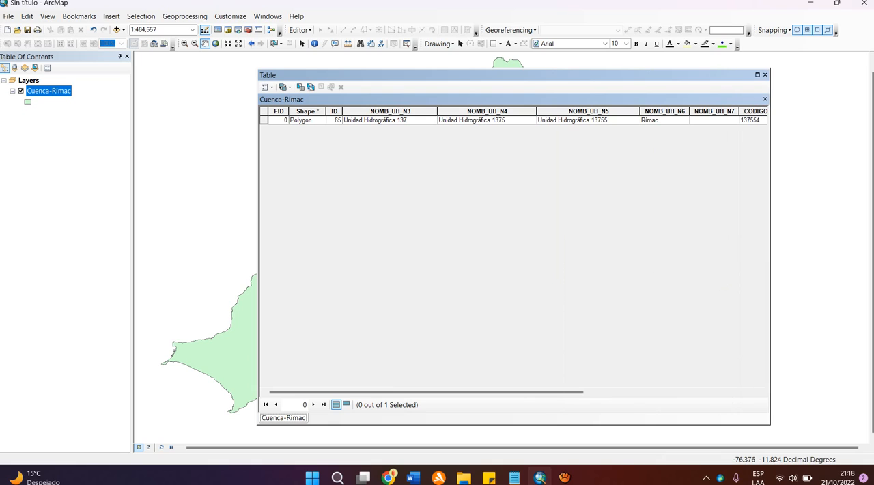
{"action": "right_click", "coordinate": [413, 111]}
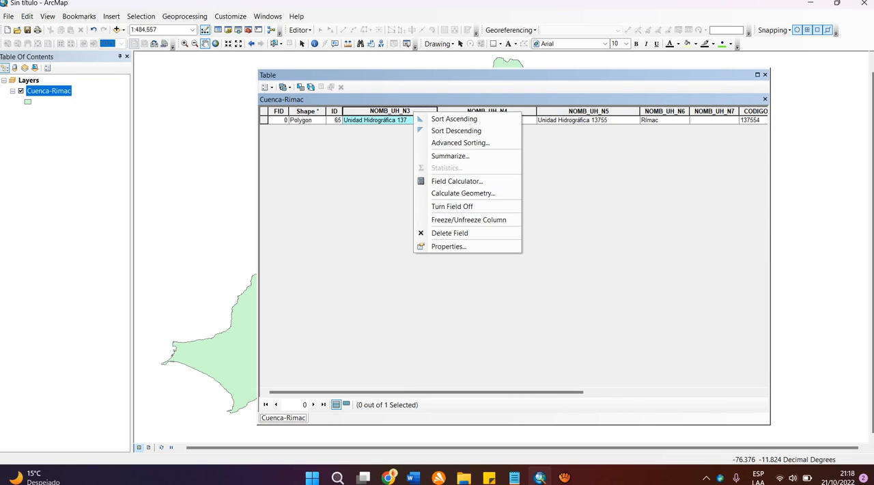
{"action": "left_click", "coordinate": [451, 233]}
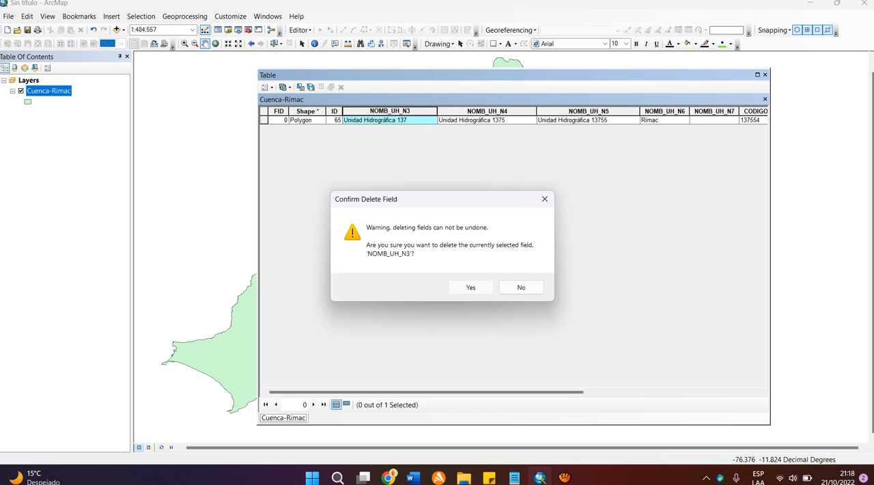
{"action": "left_click", "coordinate": [471, 288]}
{"action": "right_click", "coordinate": [381, 111]}
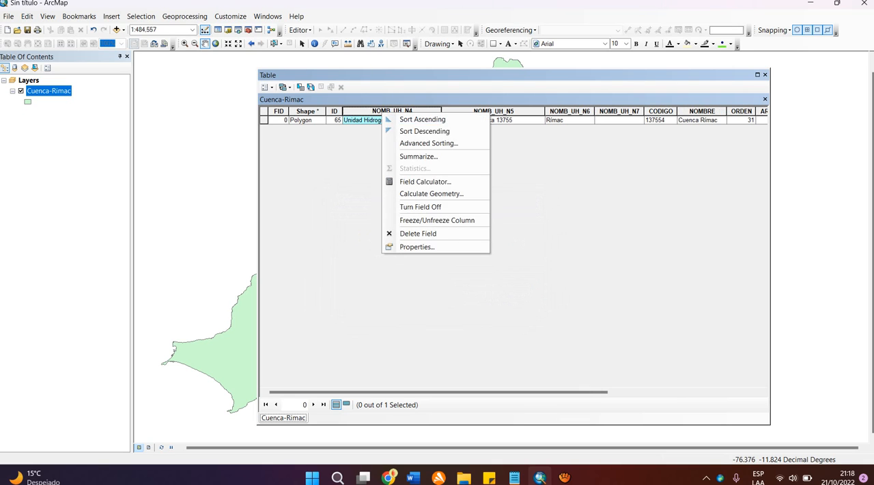
{"action": "left_click", "coordinate": [436, 233]}
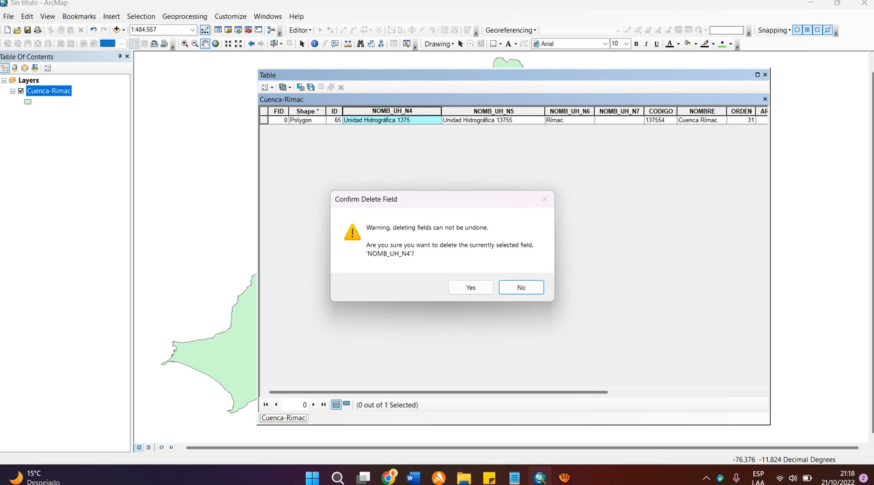
{"action": "left_click", "coordinate": [471, 288]}
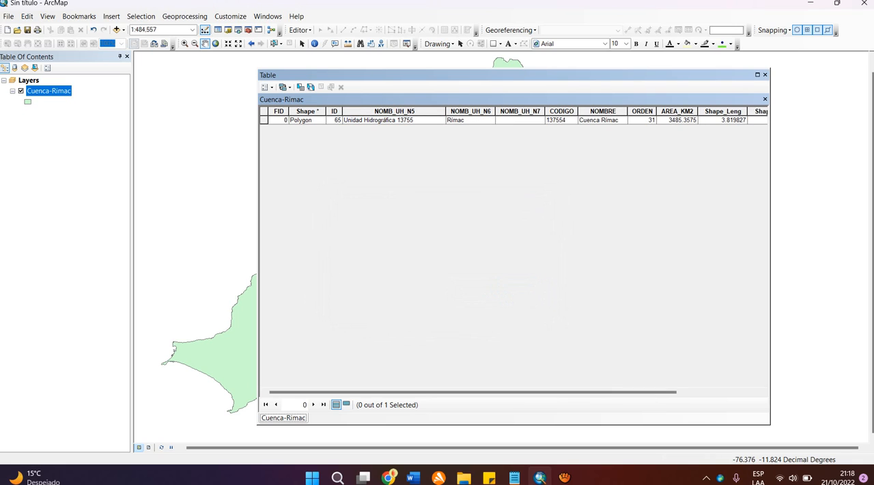
Step: Delete the NOMB_UH_N6 and NOMB_UH_N7 fields from the Cuenca-Rimac attribute table
{"action": "left_click", "coordinate": [460, 111]}
{"action": "right_click", "coordinate": [460, 112]}
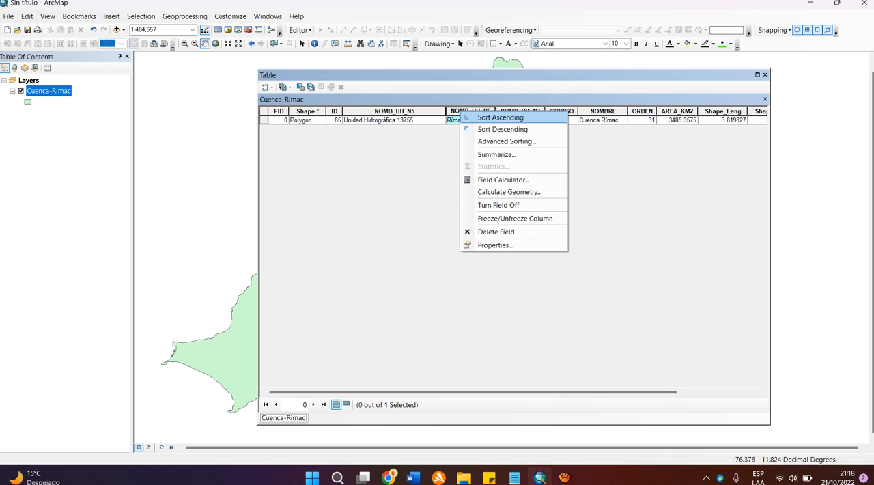
{"action": "left_click", "coordinate": [491, 231]}
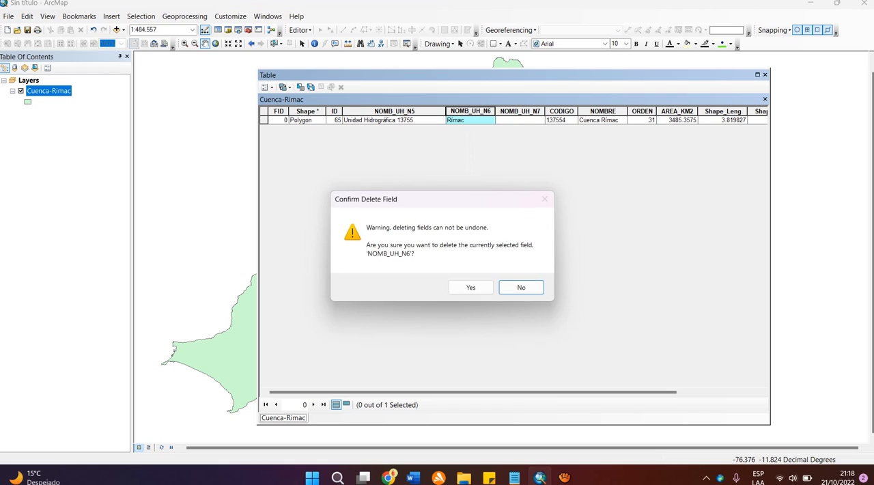
{"action": "left_click", "coordinate": [471, 288]}
{"action": "left_click", "coordinate": [470, 111]}
{"action": "right_click", "coordinate": [470, 111]}
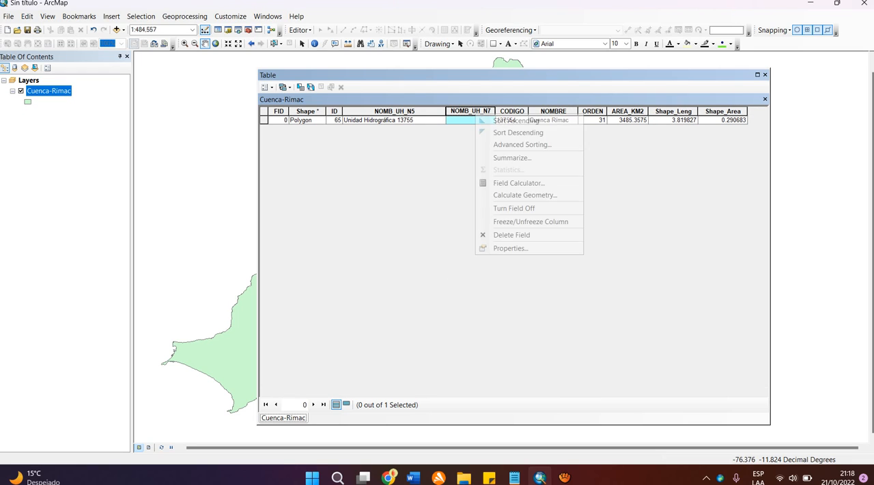
{"action": "left_click", "coordinate": [505, 234]}
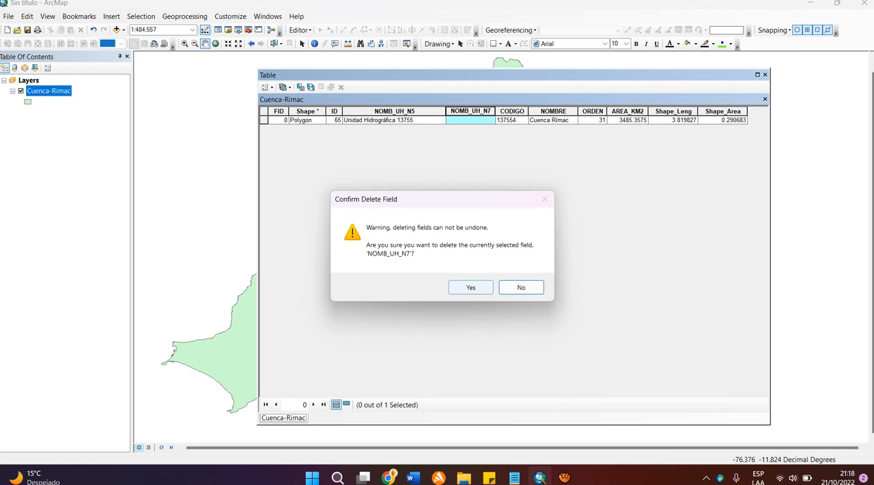
{"action": "left_click", "coordinate": [471, 287]}
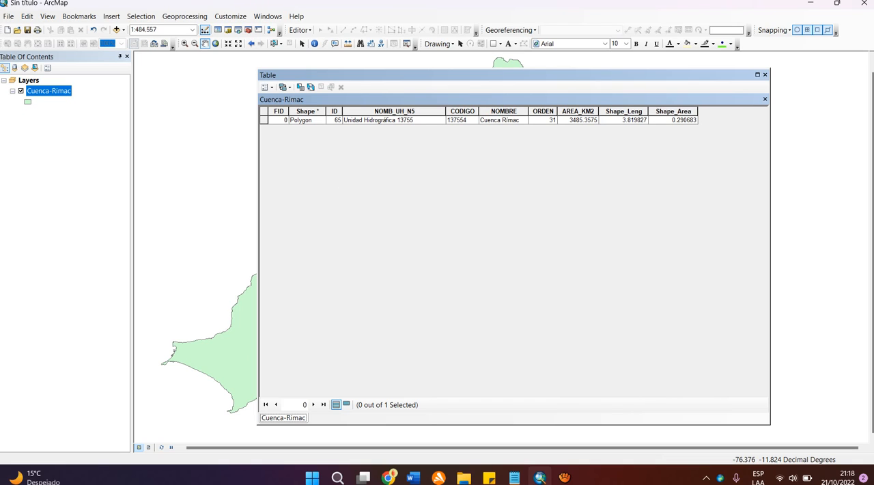
Step: Delete the ORDEN and AREA_KM2 fields from the Cuenca-Rimac attribute table
{"action": "left_click", "coordinate": [462, 111]}
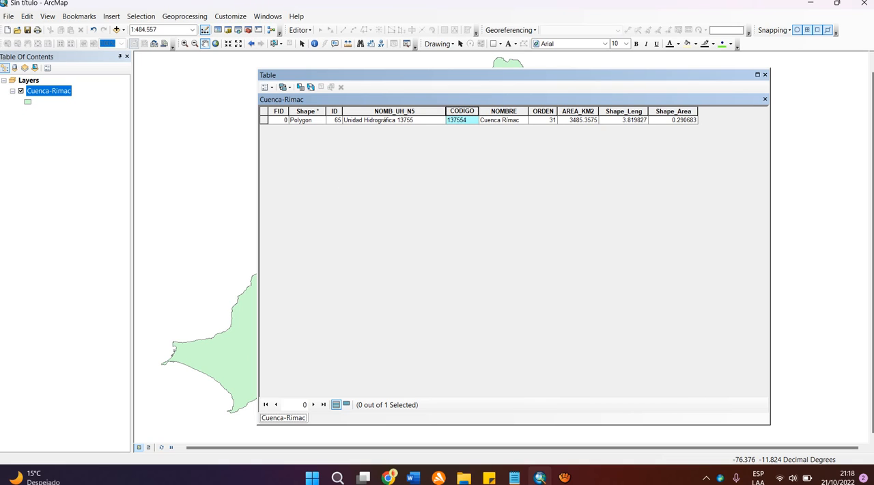
{"action": "left_click", "coordinate": [542, 111]}
{"action": "right_click", "coordinate": [547, 112]}
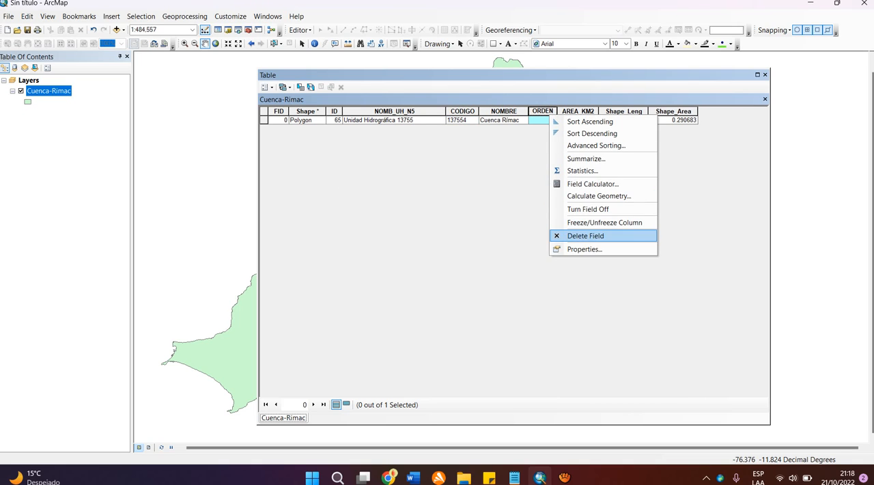
{"action": "left_click", "coordinate": [573, 234]}
{"action": "left_click", "coordinate": [484, 282]}
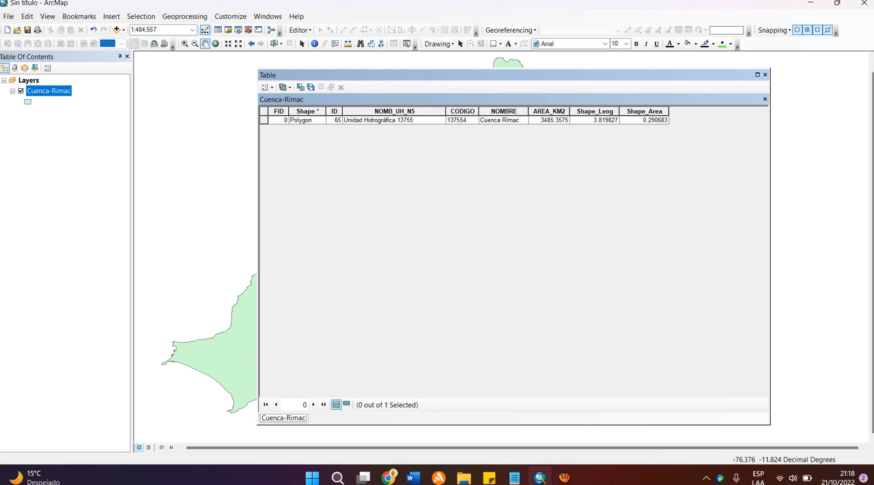
{"action": "left_click", "coordinate": [548, 111]}
{"action": "right_click", "coordinate": [549, 112]}
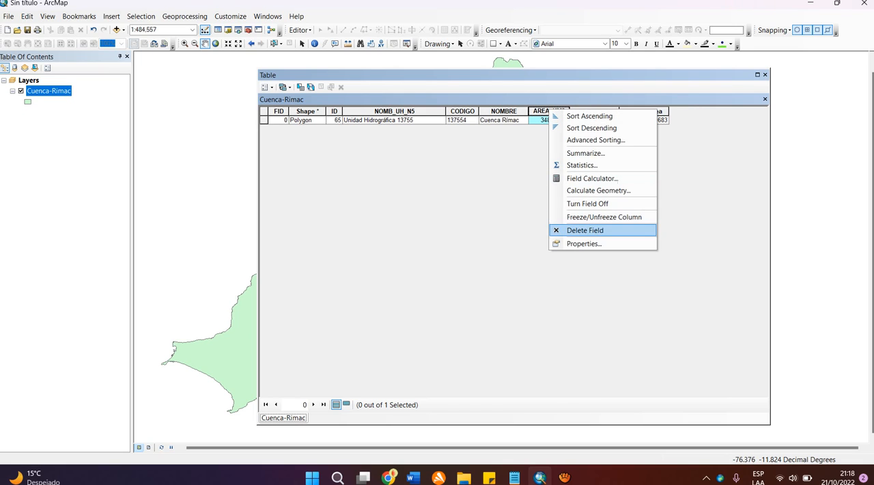
{"action": "left_click", "coordinate": [579, 230]}
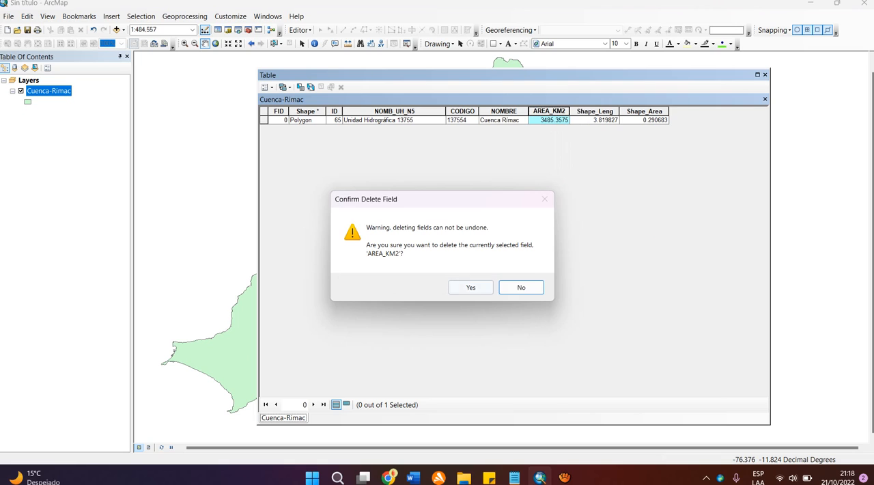
{"action": "left_click", "coordinate": [470, 287]}
Step: Delete the Shape_Leng and Shape_Area fields from the Cuenca-Rimac attribute table
{"action": "left_click", "coordinate": [551, 112]}
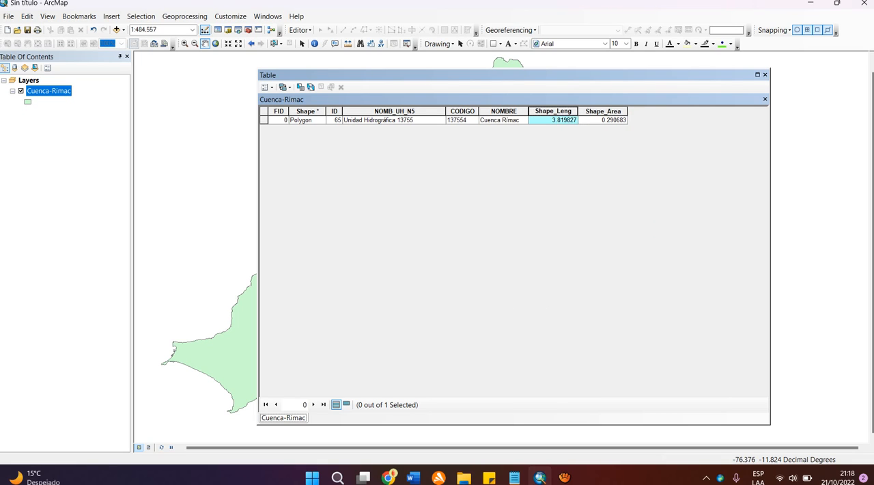
{"action": "right_click", "coordinate": [552, 112]}
{"action": "left_click", "coordinate": [578, 230]}
{"action": "left_click", "coordinate": [471, 287]}
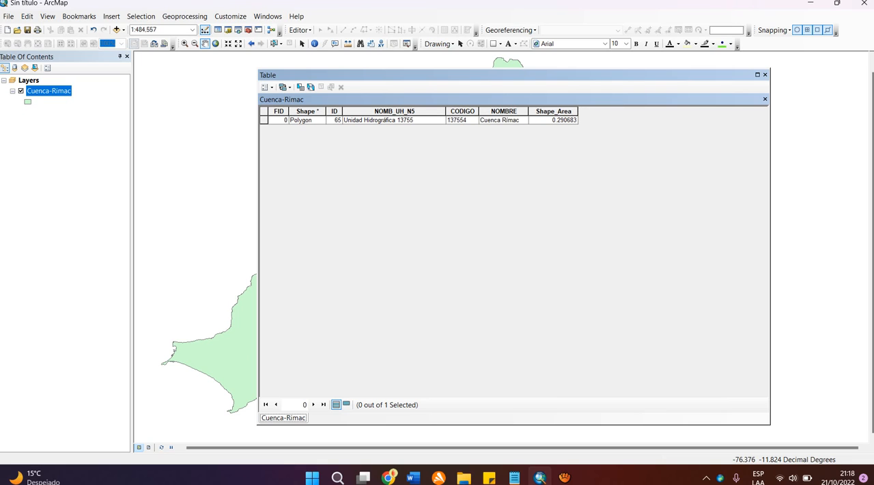
{"action": "left_click", "coordinate": [546, 111]}
{"action": "right_click", "coordinate": [546, 111]}
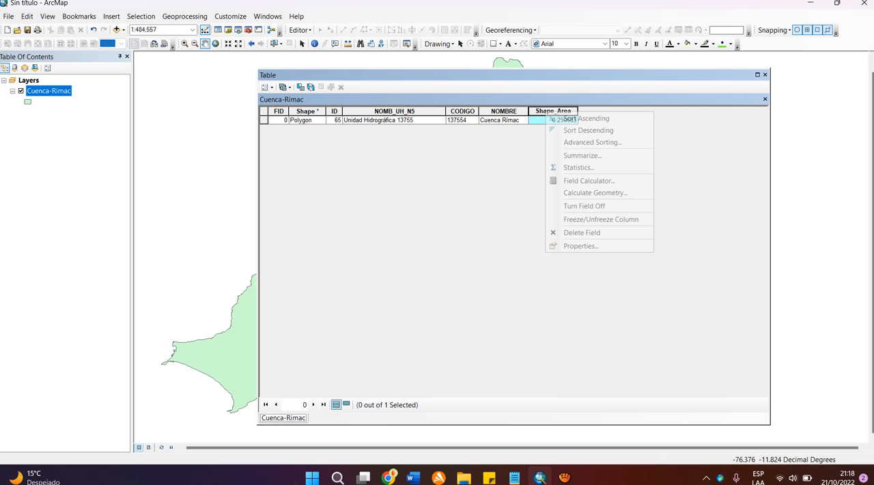
{"action": "left_click", "coordinate": [579, 232]}
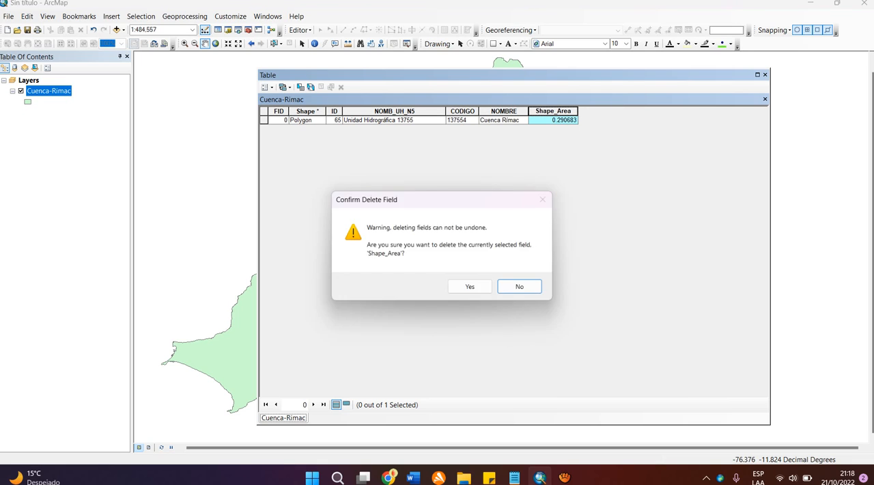
{"action": "left_click", "coordinate": [471, 287]}
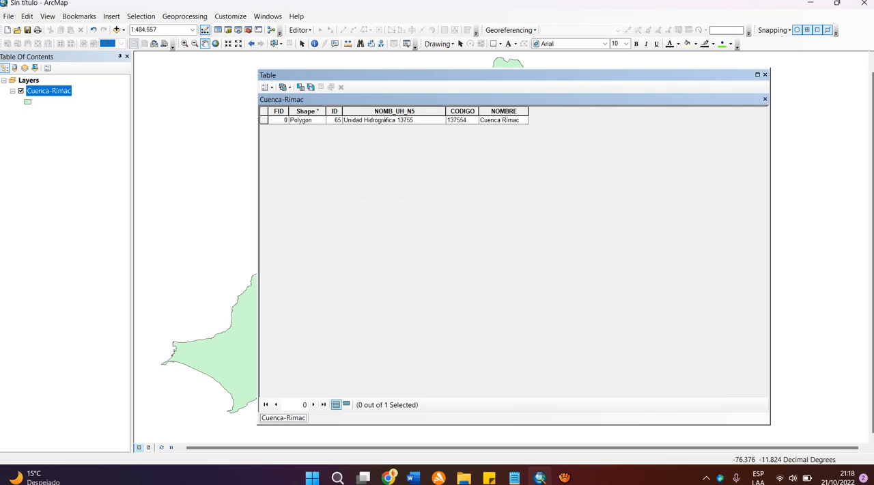
Step: Delete the NOMB_UH_N5 field and widen the ID, CODIGO and NOMBRE columns slightly
{"action": "left_click", "coordinate": [366, 111]}
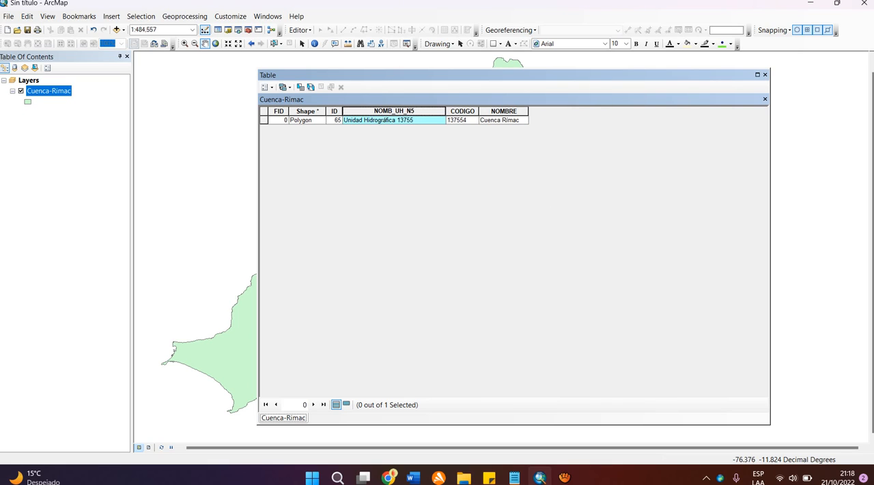
{"action": "right_click", "coordinate": [366, 111]}
{"action": "left_click", "coordinate": [403, 234]}
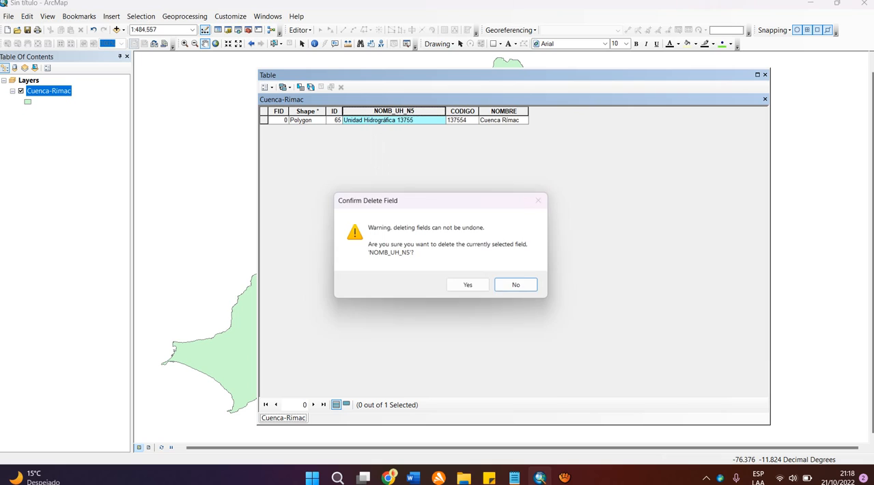
{"action": "left_click", "coordinate": [470, 287]}
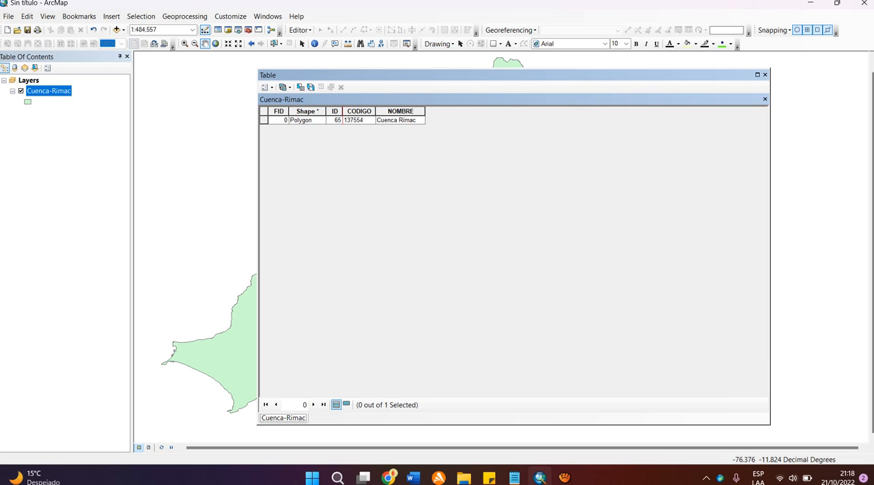
{"action": "left_click_drag", "start_coordinate": [342, 111], "coordinate": [456, 111]}
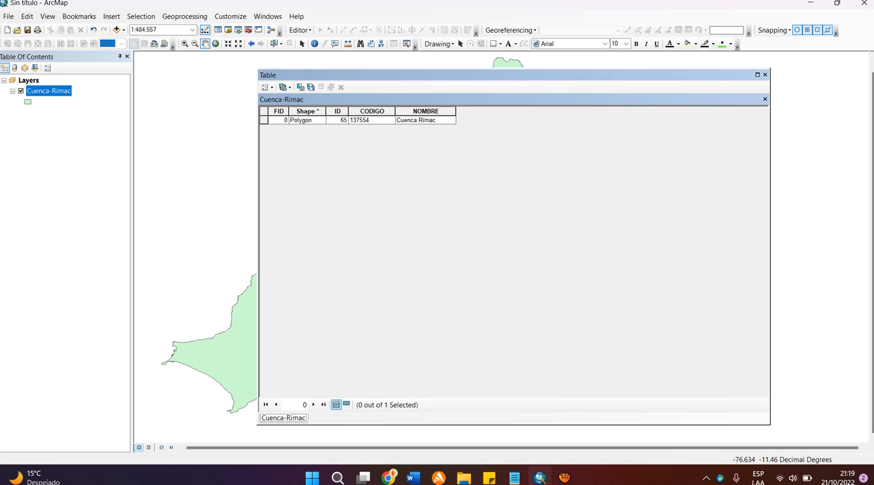
Step: Select the Cuenca Rimac record in the attribute table and clear the selection again
{"action": "left_click", "coordinate": [306, 121]}
{"action": "left_click", "coordinate": [263, 120]}
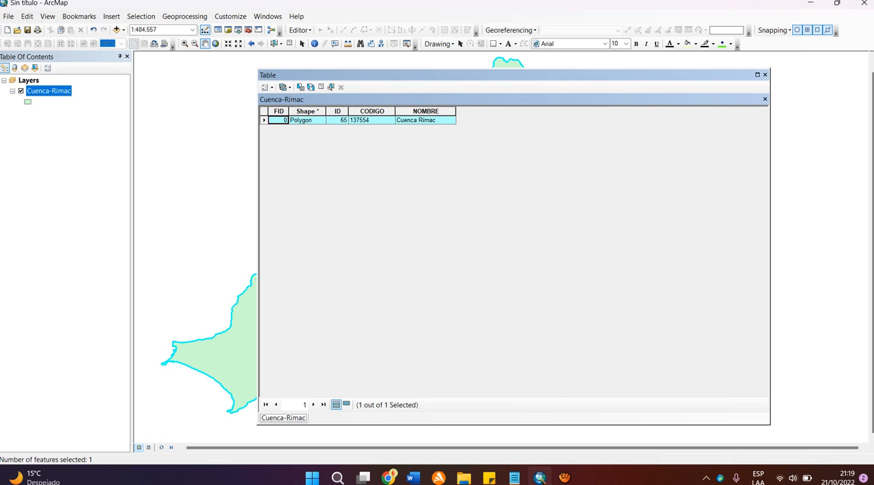
{"action": "right_click", "coordinate": [264, 120]}
{"action": "key", "text": "Escape"}
{"action": "left_click", "coordinate": [306, 120]}
{"action": "left_click", "coordinate": [337, 121]}
{"action": "left_click", "coordinate": [307, 120]}
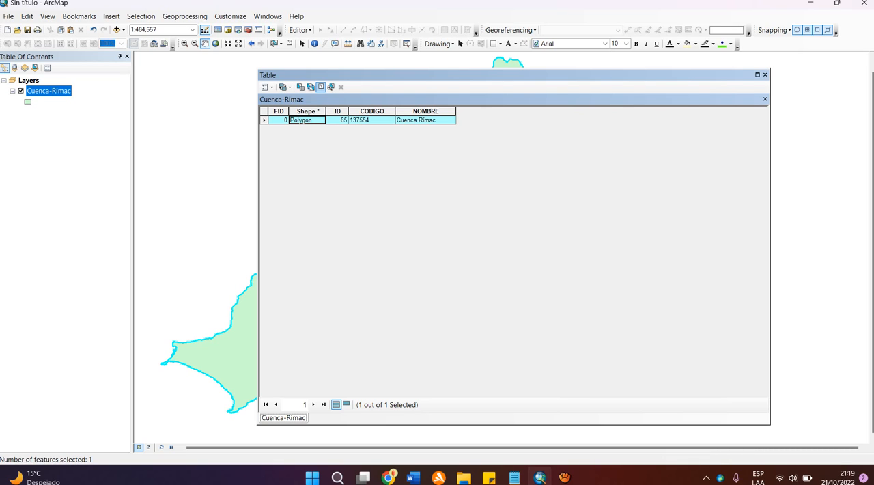
{"action": "left_click", "coordinate": [321, 87]}
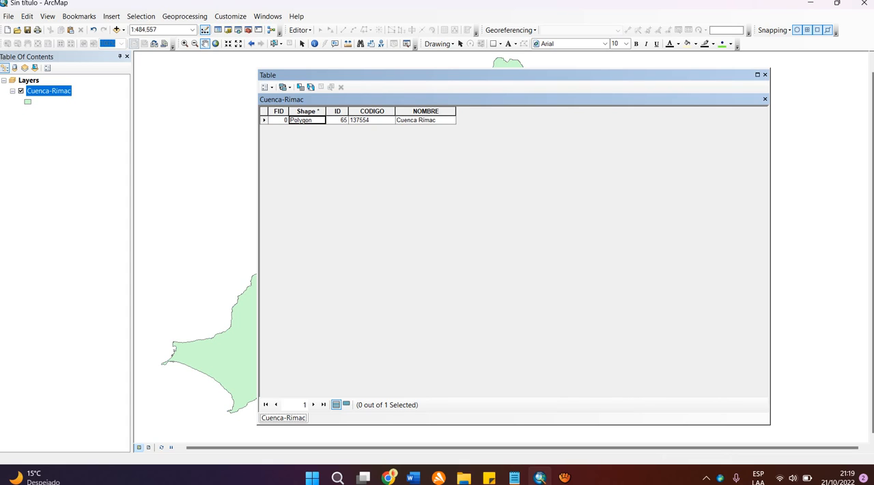
Step: Select the Cuenca Rimac record in the attribute table and copy the selected record
{"action": "left_click", "coordinate": [264, 120]}
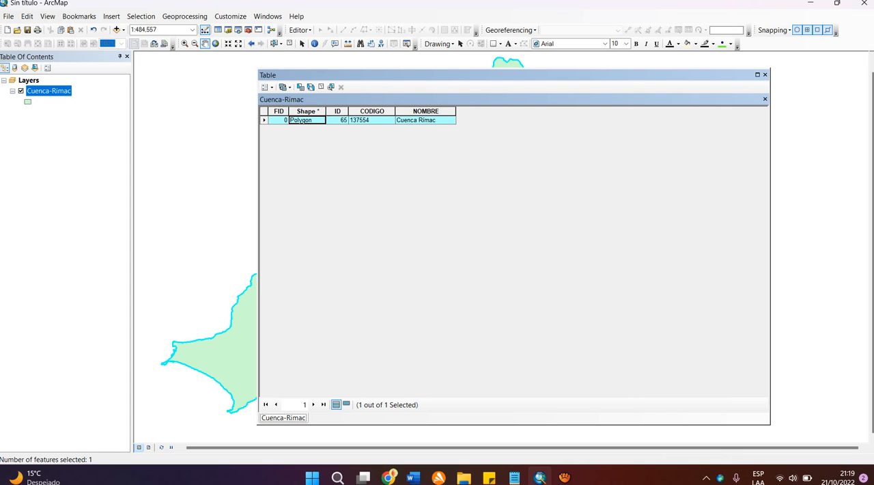
{"action": "right_click", "coordinate": [264, 120]}
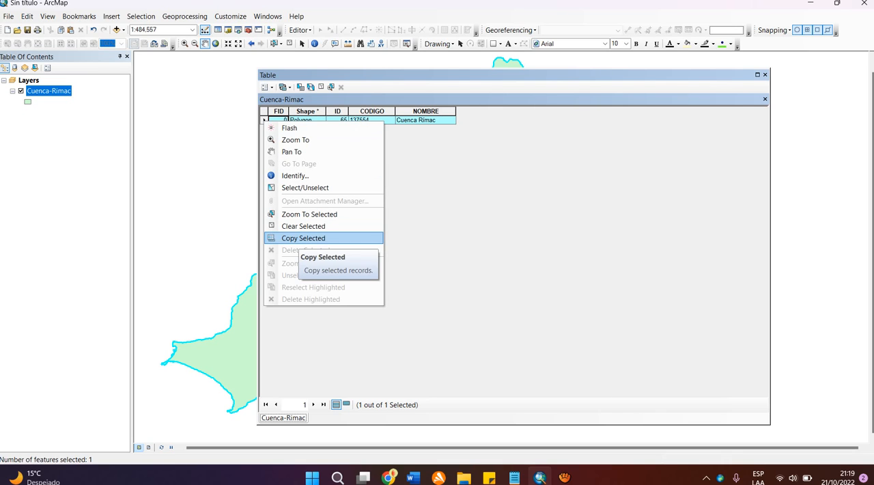
{"action": "left_click", "coordinate": [300, 237]}
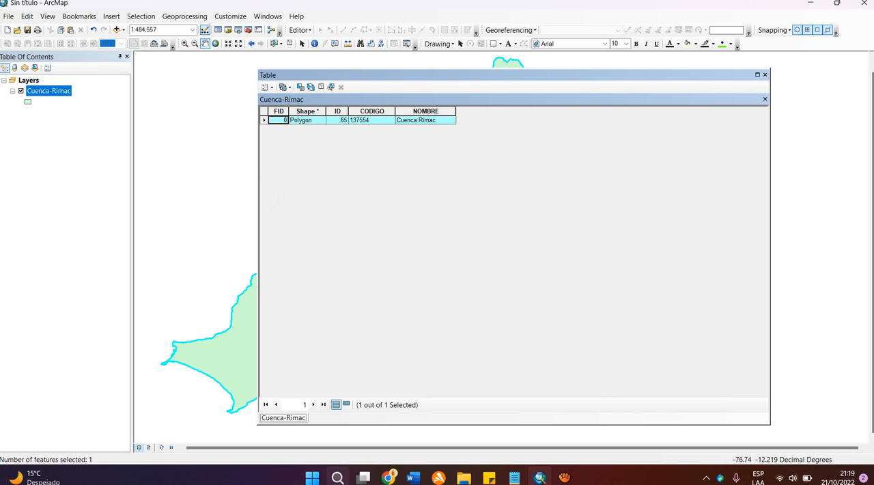
Step: Open Excel with a new blank workbook and dismiss the error dialog
{"action": "left_click", "coordinate": [338, 476]}
{"action": "type", "text": "ex"}
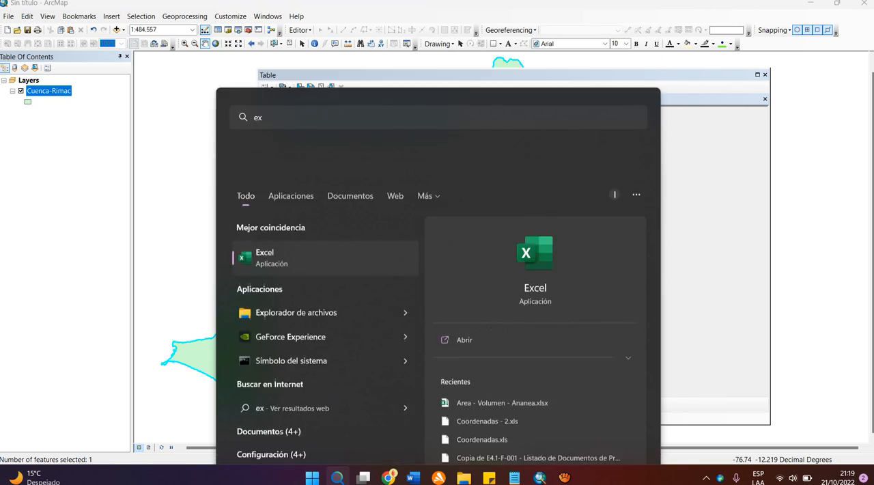
{"action": "key", "text": "Return"}
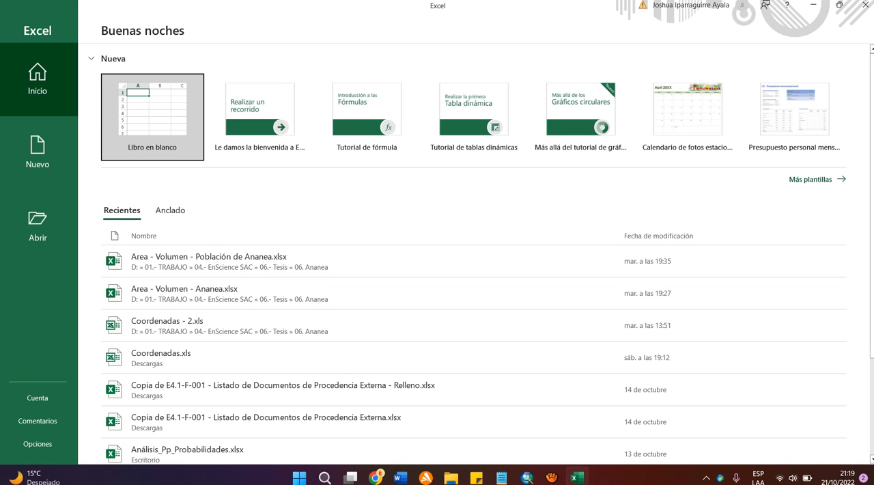
{"action": "left_click", "coordinate": [152, 116]}
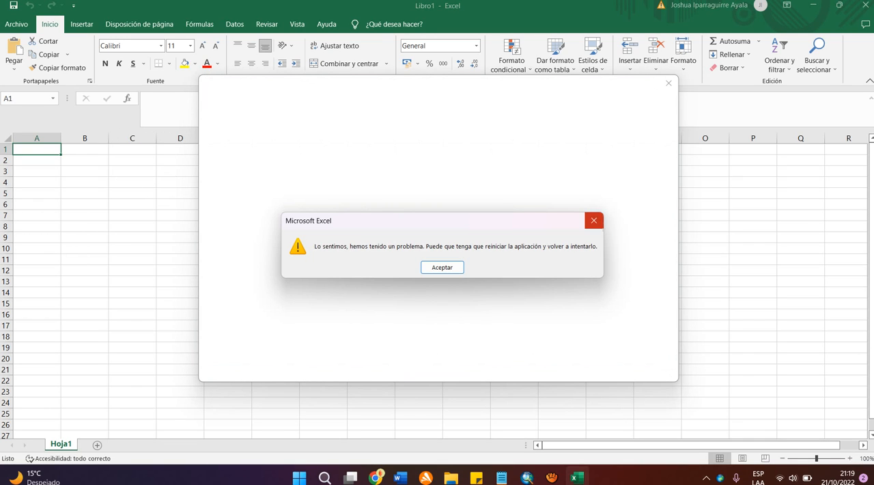
{"action": "left_click", "coordinate": [594, 221]}
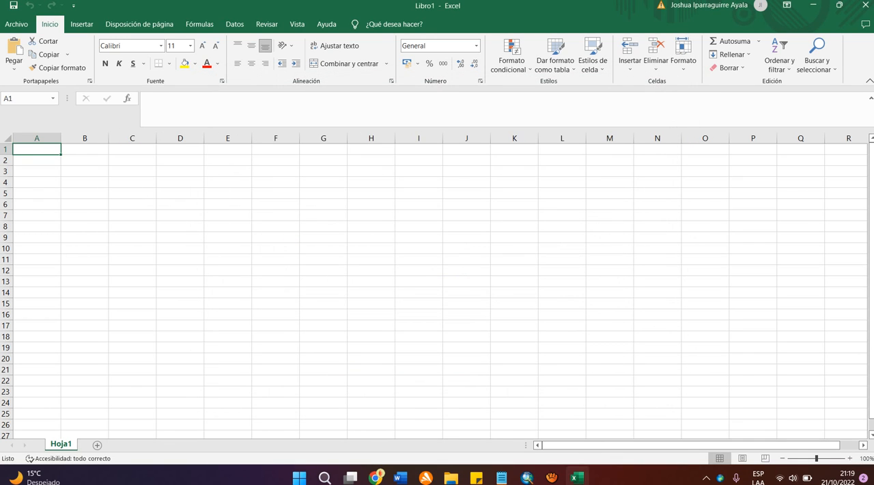
Step: Paste the copied Cuenca Rímac record into the blank sheet from cell A1 and widen column E to fit the name
{"action": "key", "text": "ctrl+v"}
{"action": "left_click", "coordinate": [228, 215]}
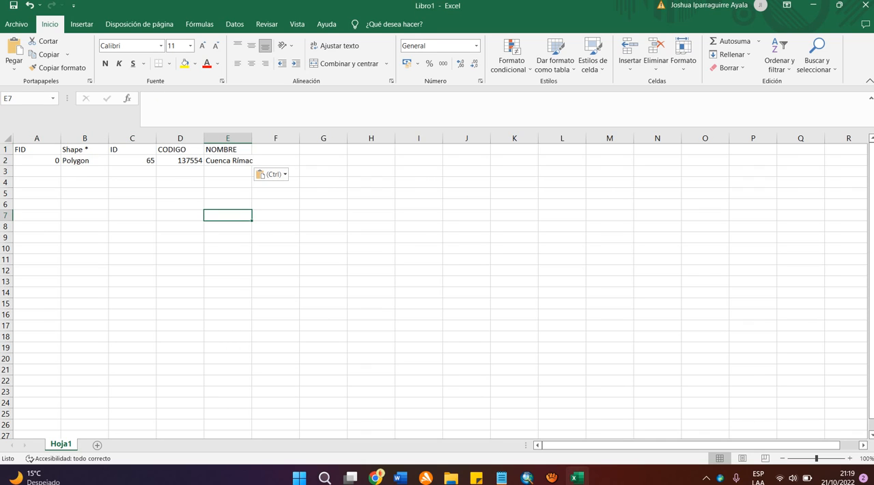
{"action": "double_click", "coordinate": [253, 137]}
{"action": "left_click_drag", "start_coordinate": [254, 138], "coordinate": [260, 138]}
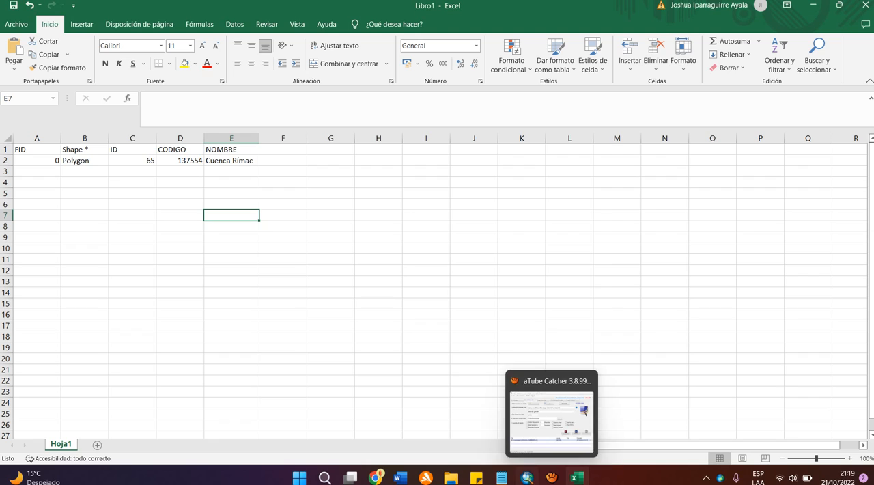
Step: Switch to ArcMap and copy the selected Cuenca Rímac record from the attribute table again
{"action": "left_click", "coordinate": [527, 477]}
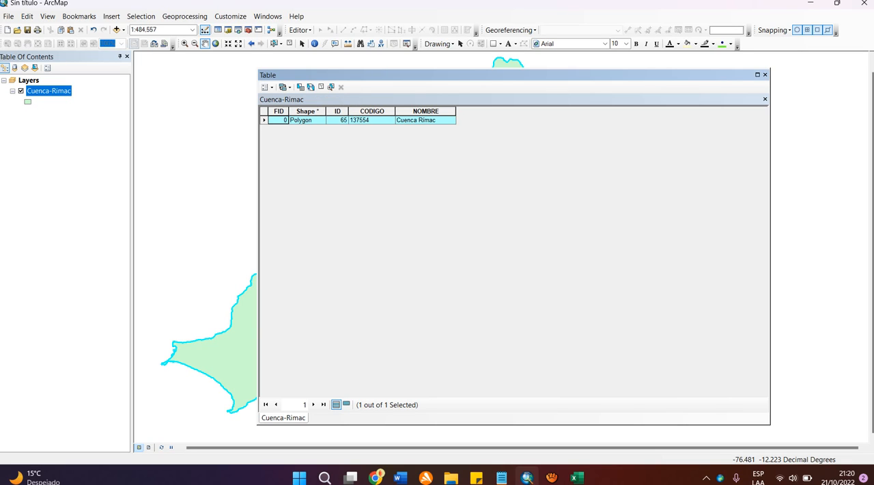
{"action": "right_click", "coordinate": [266, 121]}
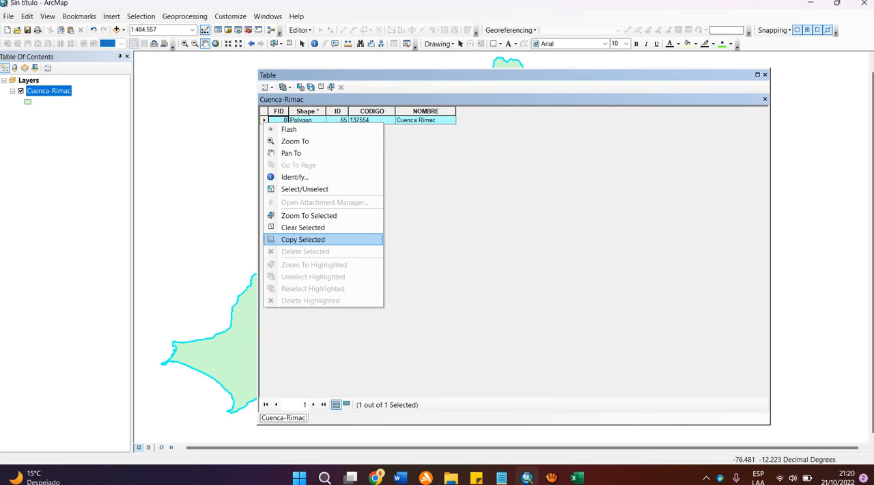
{"action": "left_click", "coordinate": [302, 239]}
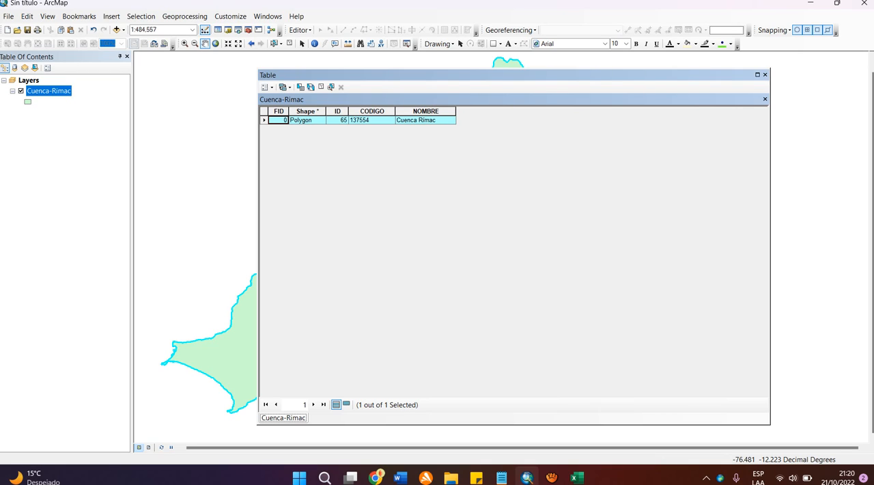
Step: Switch to Excel and delete the FID, Shape and ID columns from the pasted data
{"action": "left_click", "coordinate": [578, 477]}
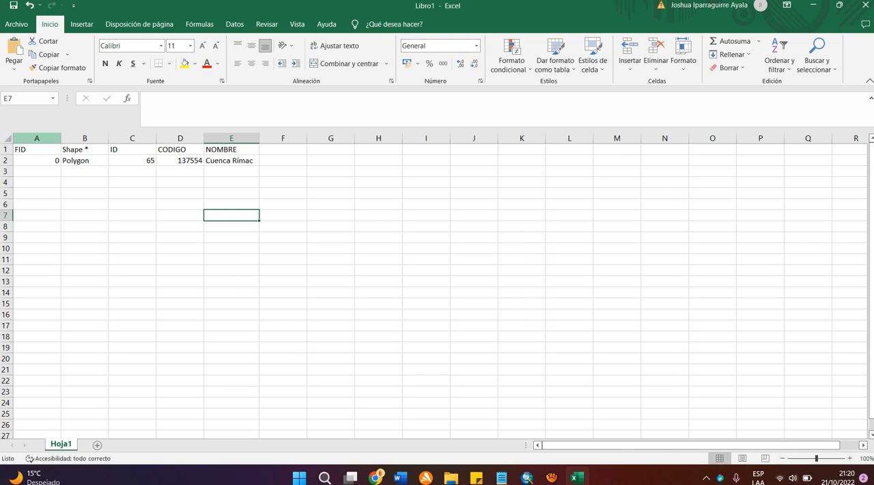
{"action": "left_click_drag", "start_coordinate": [37, 138], "coordinate": [132, 137]}
{"action": "right_click", "coordinate": [133, 140]}
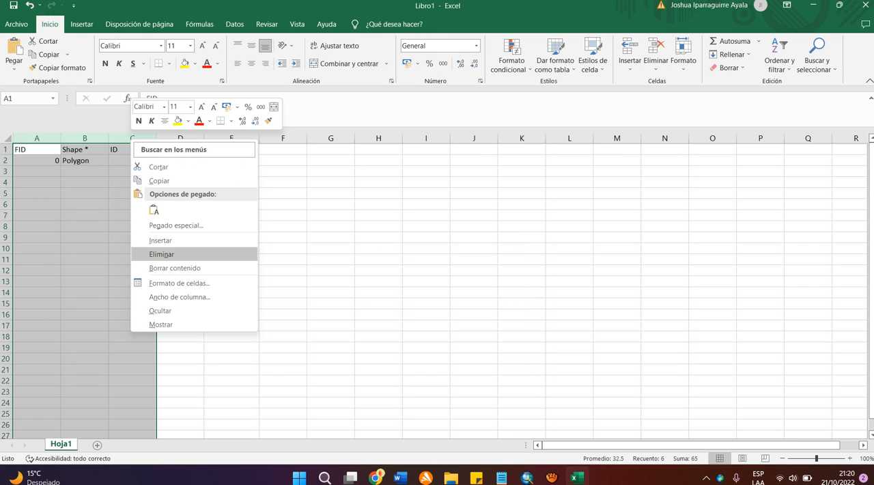
{"action": "left_click", "coordinate": [153, 254]}
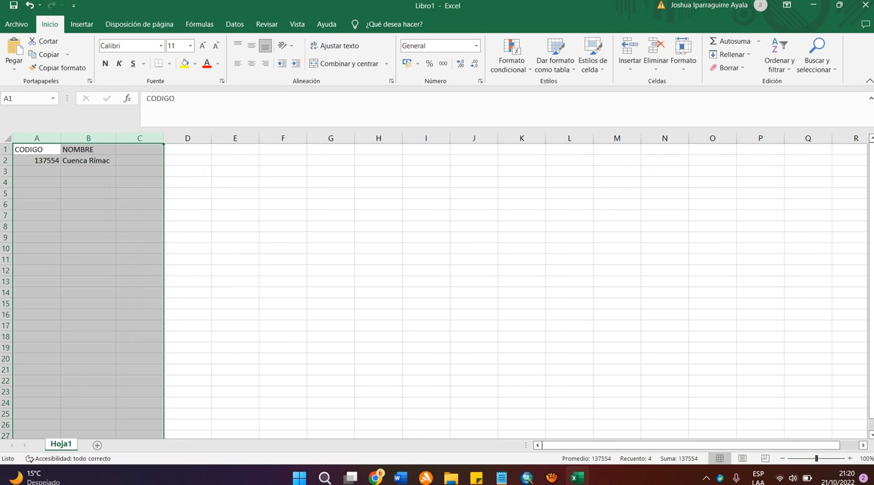
{"action": "left_click", "coordinate": [37, 182]}
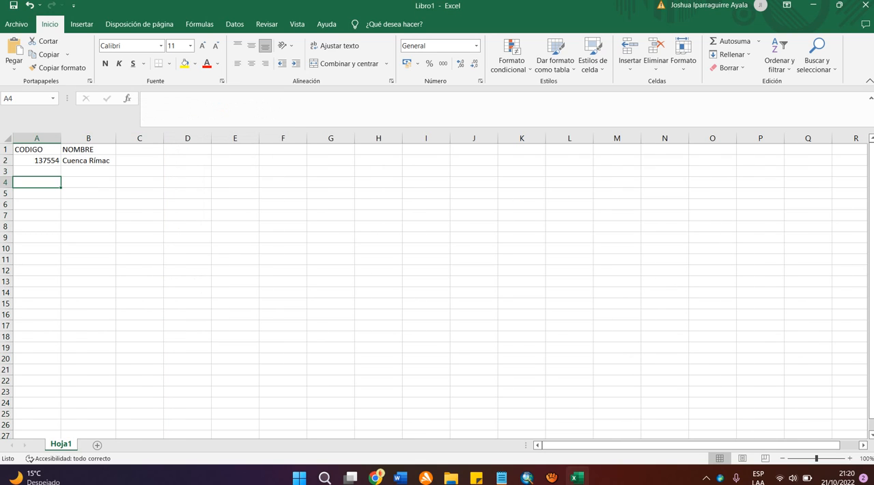
{"action": "left_click", "coordinate": [235, 237]}
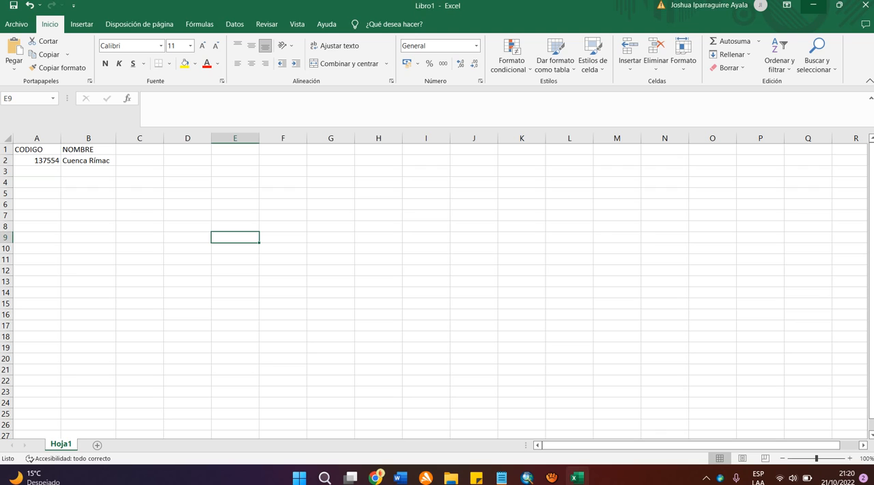
Step: Minimize Excel to return to ArcMap and clear the record selection in the Cuenca-Rimac attribute table
{"action": "left_click", "coordinate": [813, 5]}
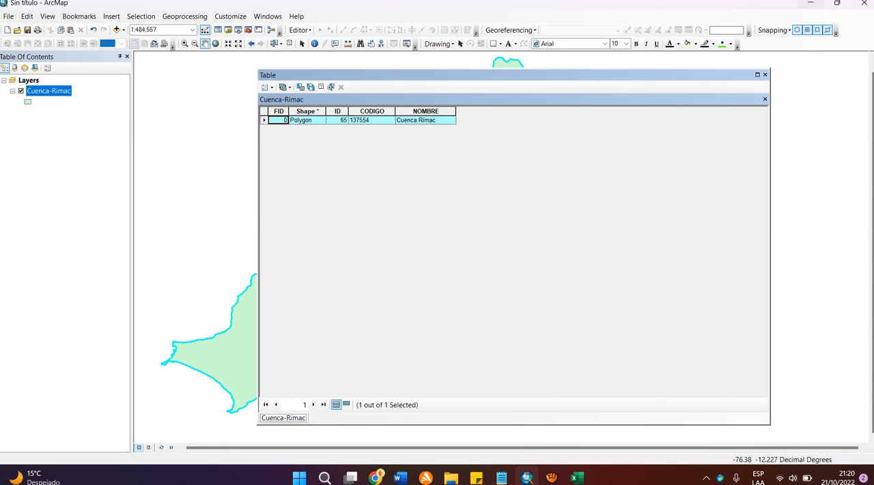
{"action": "left_click", "coordinate": [320, 86]}
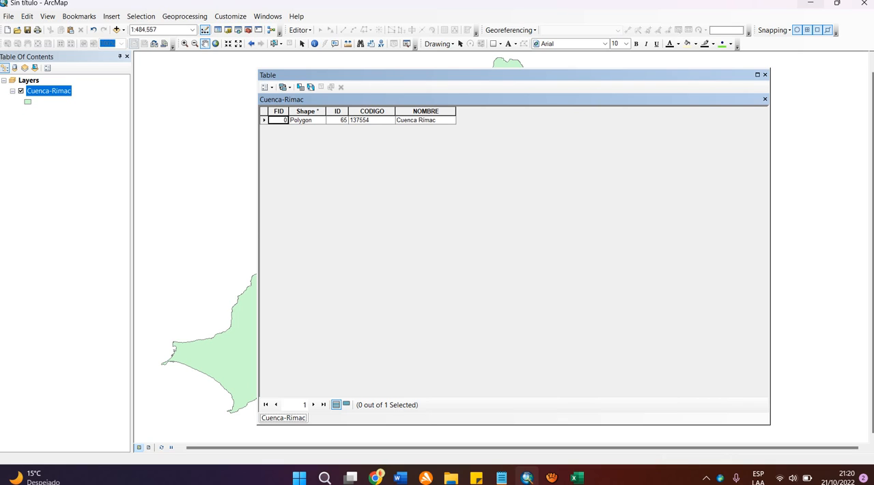
Step: Go back and forth through the Shape, ID, CODIGO and NOMBRE cells of the record to review its attributes
{"action": "left_click", "coordinate": [306, 120]}
{"action": "key", "text": "Right"}
{"action": "key", "text": "Right"}
{"action": "key", "text": "Right"}
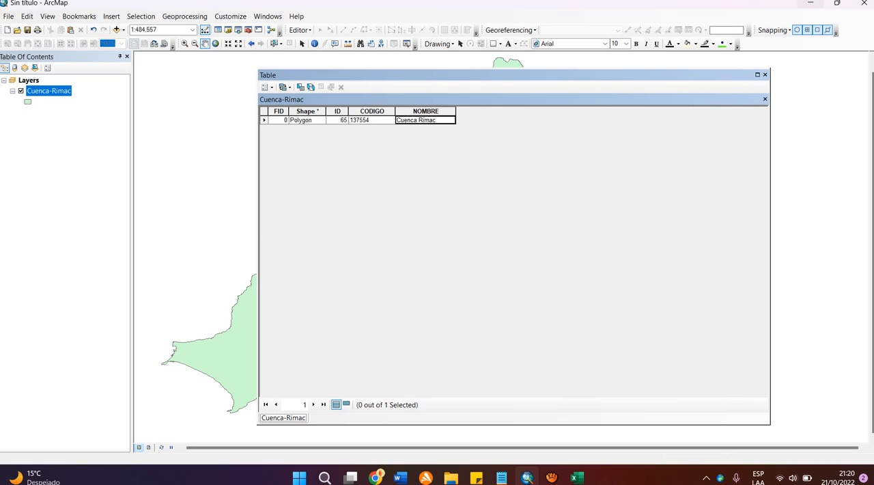
{"action": "key", "text": "Left"}
{"action": "key", "text": "Left"}
{"action": "key", "text": "Left"}
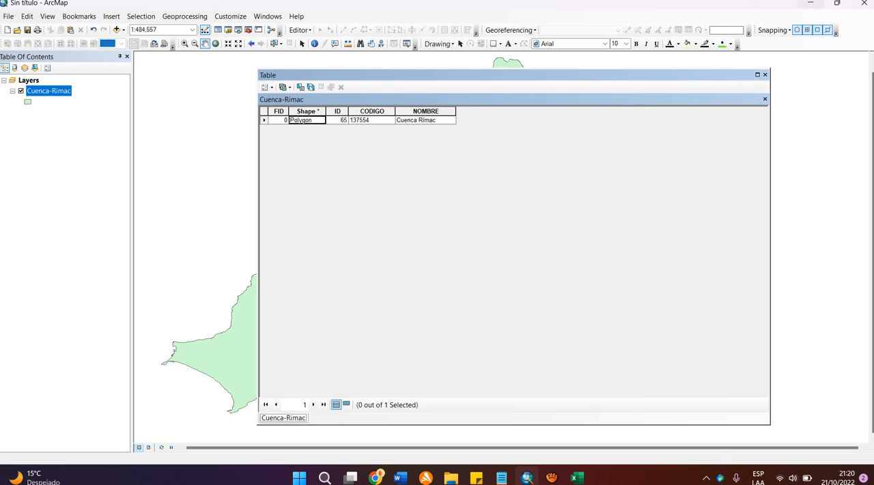
{"action": "key", "text": "Right"}
{"action": "key", "text": "Right"}
{"action": "key", "text": "Right"}
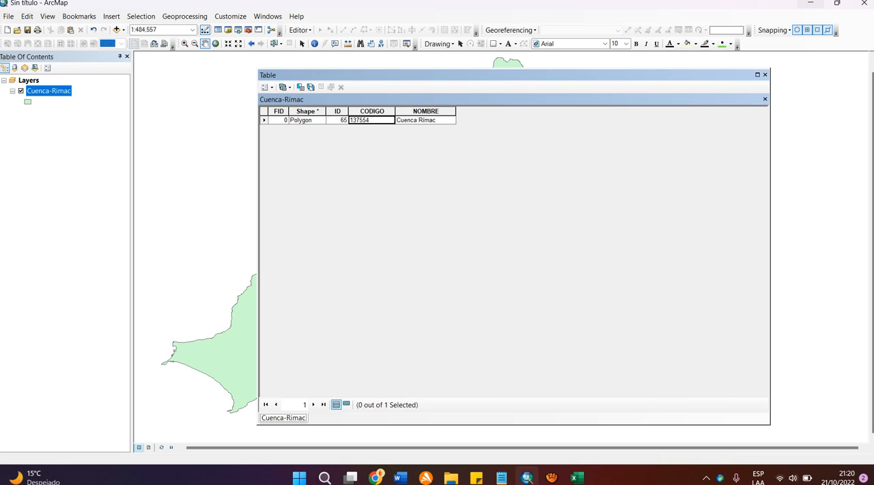
{"action": "key", "text": "Left"}
{"action": "key", "text": "Left"}
{"action": "key", "text": "Left"}
{"action": "key", "text": "Left"}
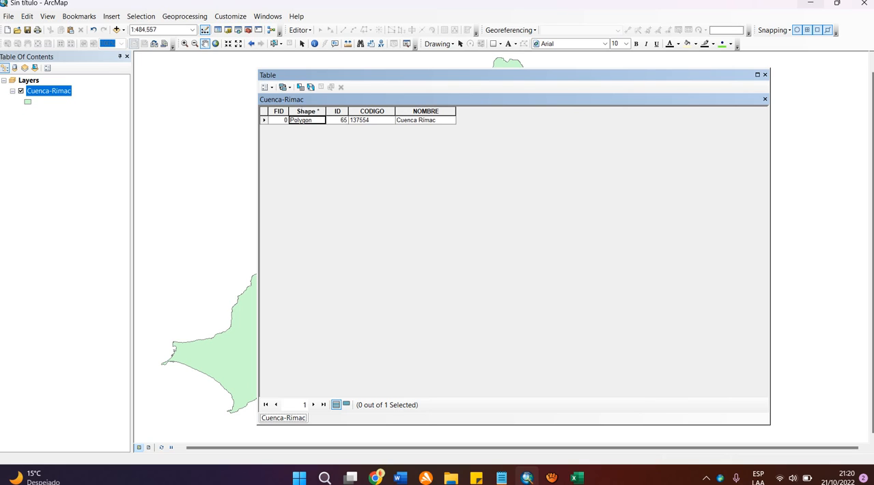
{"action": "key", "text": "Right"}
{"action": "key", "text": "Right"}
{"action": "key", "text": "Left"}
{"action": "key", "text": "Left"}
{"action": "key", "text": "Right"}
{"action": "key", "text": "Right"}
{"action": "key", "text": "Right"}
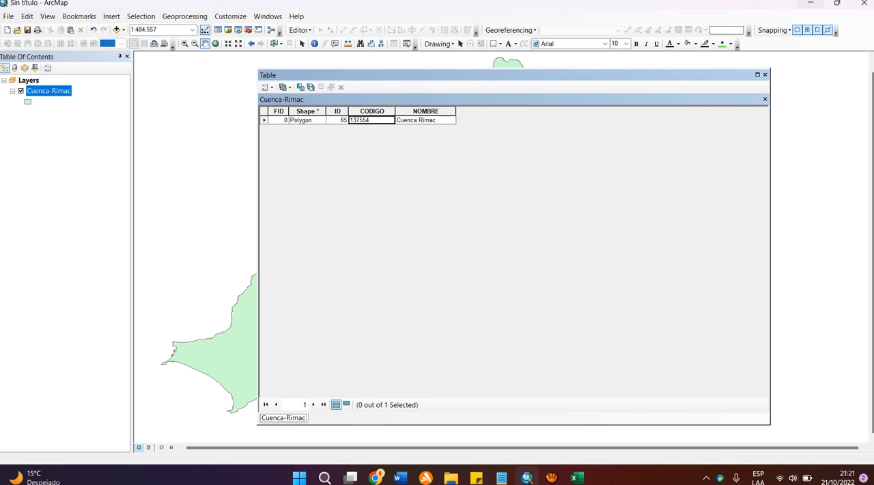
{"action": "key", "text": "Left"}
{"action": "key", "text": "Left"}
{"action": "key", "text": "Left"}
{"action": "key", "text": "Right"}
{"action": "key", "text": "Right"}
{"action": "key", "text": "Right"}
{"action": "key", "text": "Home"}
{"action": "key", "text": "End"}
{"action": "key", "text": "Left"}
{"action": "key", "text": "Left"}
Step: Examine the FID cell and the Shape field, then highlight the CODIGO column
{"action": "left_click", "coordinate": [278, 120]}
{"action": "left_click", "coordinate": [307, 111]}
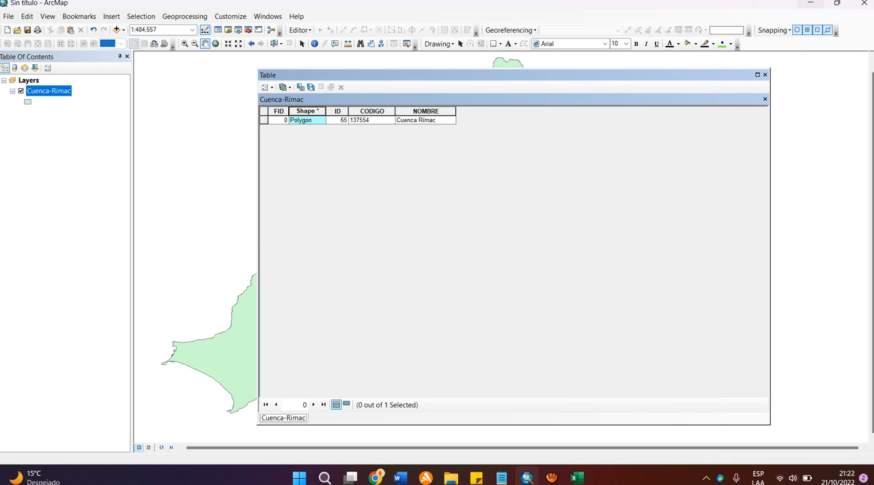
{"action": "left_click", "coordinate": [307, 121]}
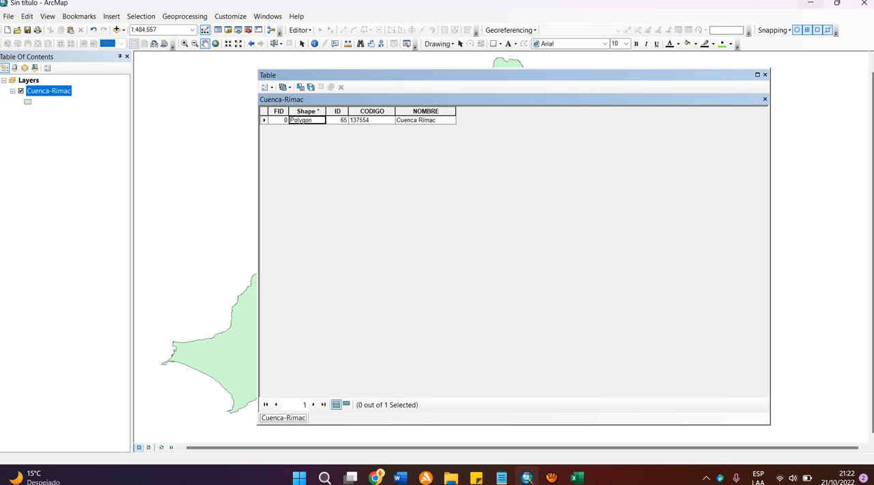
{"action": "left_click", "coordinate": [372, 111]}
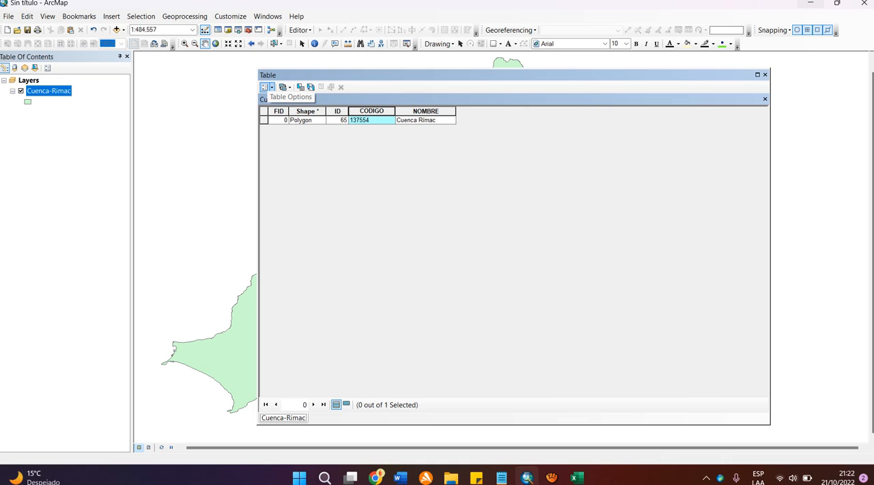
Step: Start adding a new field to the Cuenca-Rimac attribute table and name it Area
{"action": "left_click", "coordinate": [265, 87]}
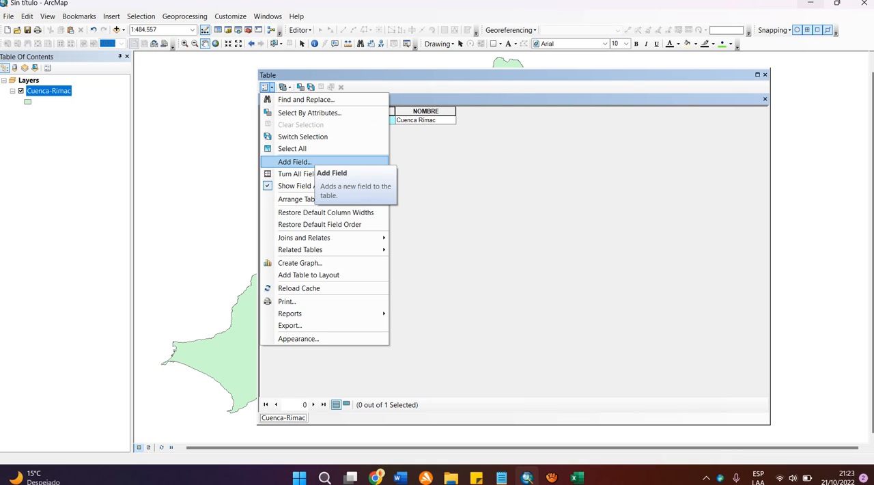
{"action": "left_click", "coordinate": [300, 162]}
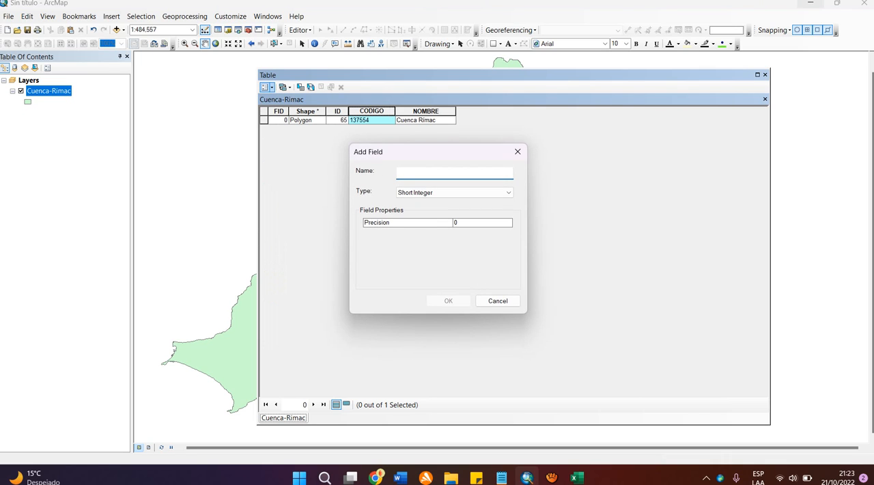
{"action": "mouse_move", "coordinate": [437, 151]}
{"action": "left_mouse_down"}
{"action": "mouse_move", "coordinate": [404, 162]}
{"action": "mouse_move", "coordinate": [442, 157]}
{"action": "left_mouse_up"}
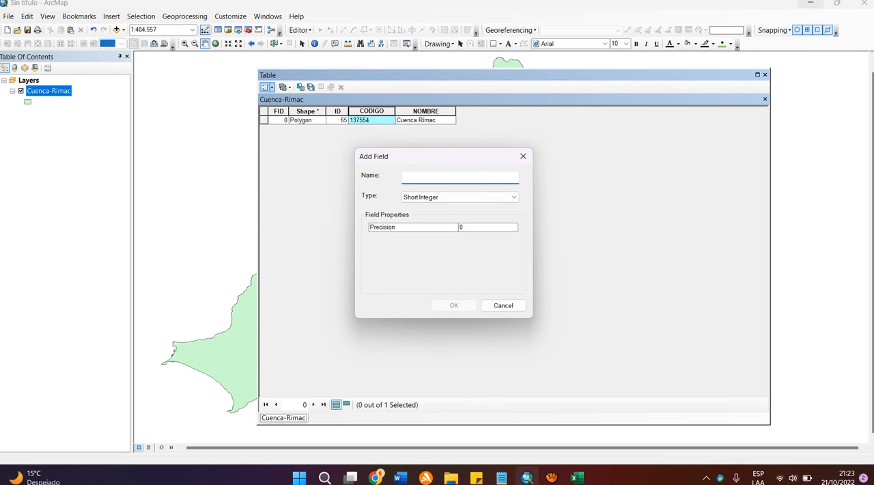
{"action": "type", "text": "Area"}
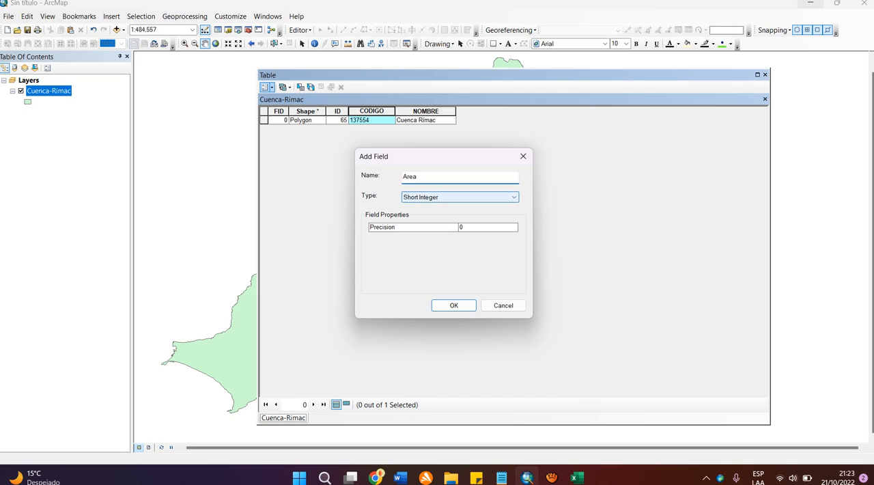
Step: Go through the available data types for the new Area field and set its type to Double
{"action": "left_click", "coordinate": [512, 198]}
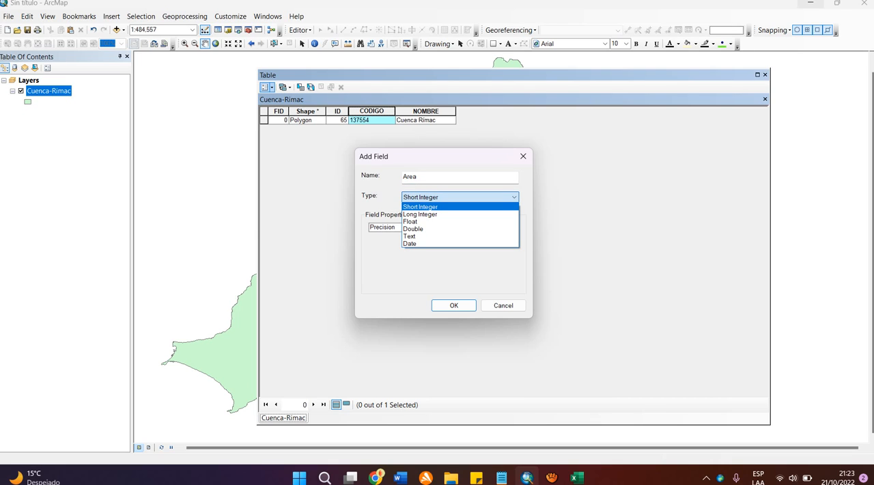
{"action": "key", "text": "Down"}
{"action": "key", "text": "Down"}
{"action": "key", "text": "Down"}
{"action": "key", "text": "Down"}
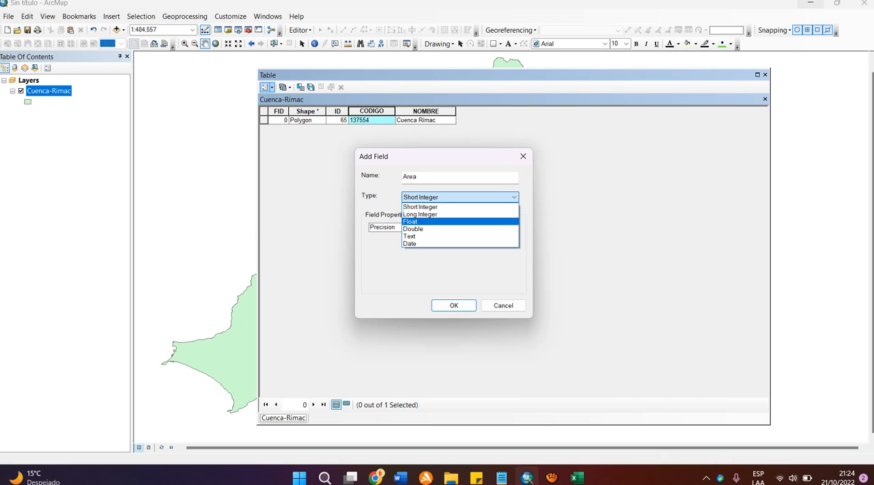
{"action": "key", "text": "Down"}
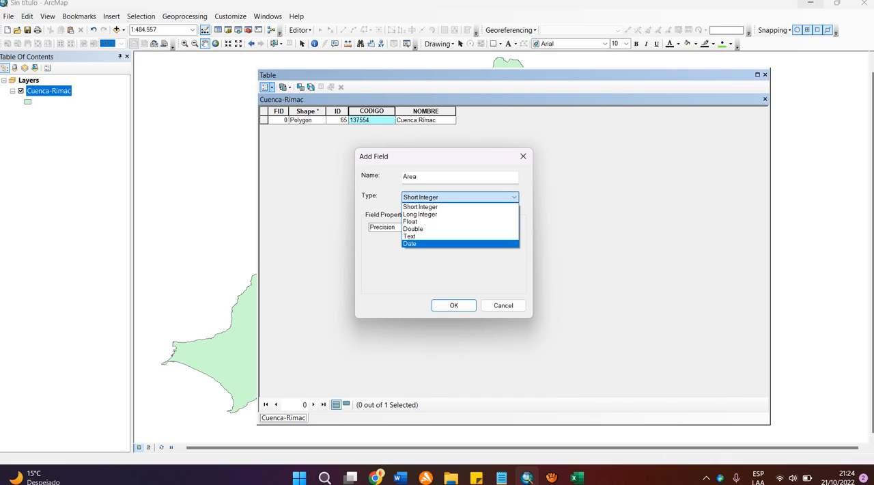
{"action": "key", "text": "Up"}
{"action": "key", "text": "Up"}
{"action": "key", "text": "Up"}
{"action": "key", "text": "Up"}
{"action": "key", "text": "Up"}
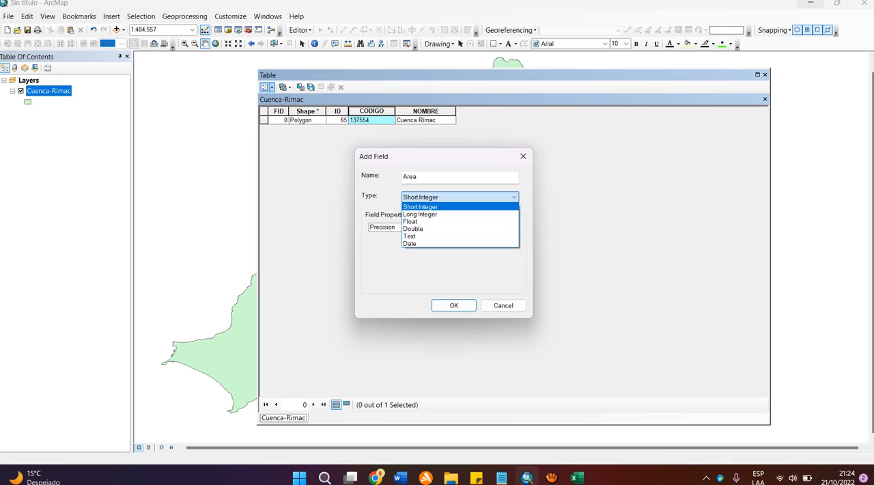
{"action": "key", "text": "Down"}
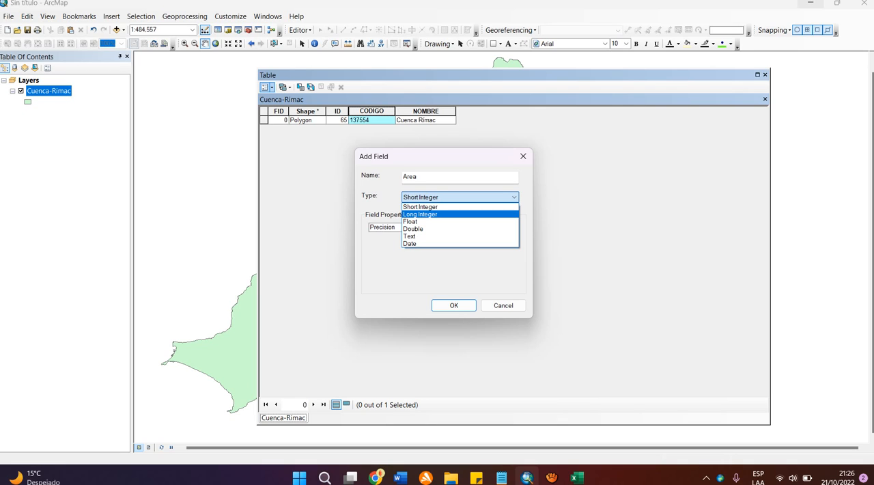
{"action": "key", "text": "Down"}
{"action": "key", "text": "Down"}
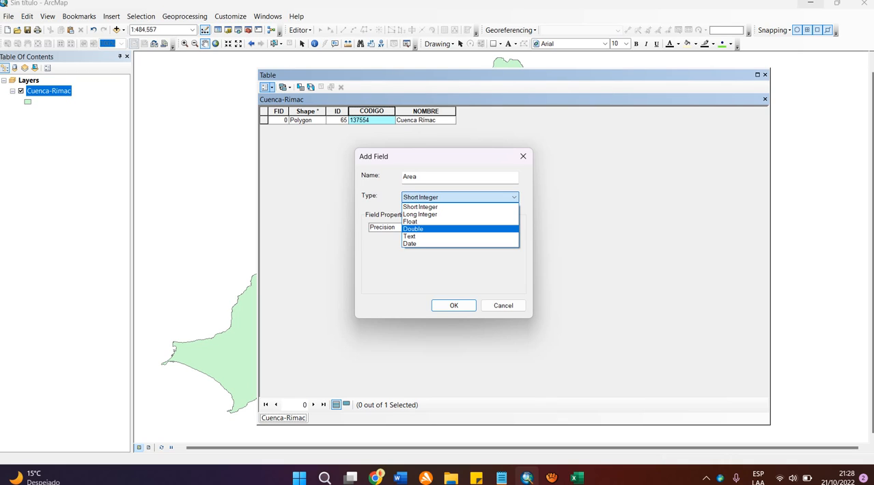
{"action": "left_click", "coordinate": [426, 229]}
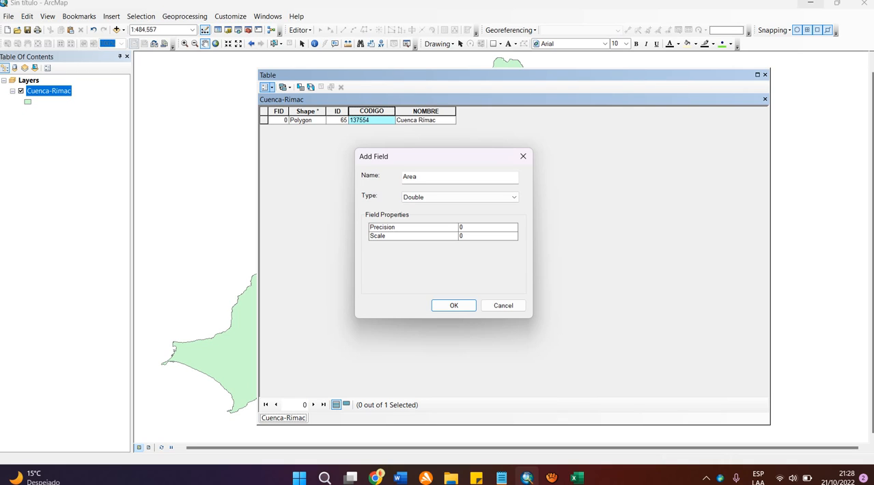
Step: Try out precision and scale values for the Double field Area and add the field to the Cuenca-Rimac table
{"action": "left_click", "coordinate": [481, 226]}
{"action": "type", "text": "100"}
{"action": "key", "text": "BackSpace"}
{"action": "left_click", "coordinate": [481, 236]}
{"action": "type", "text": "100"}
{"action": "left_click", "coordinate": [454, 305]}
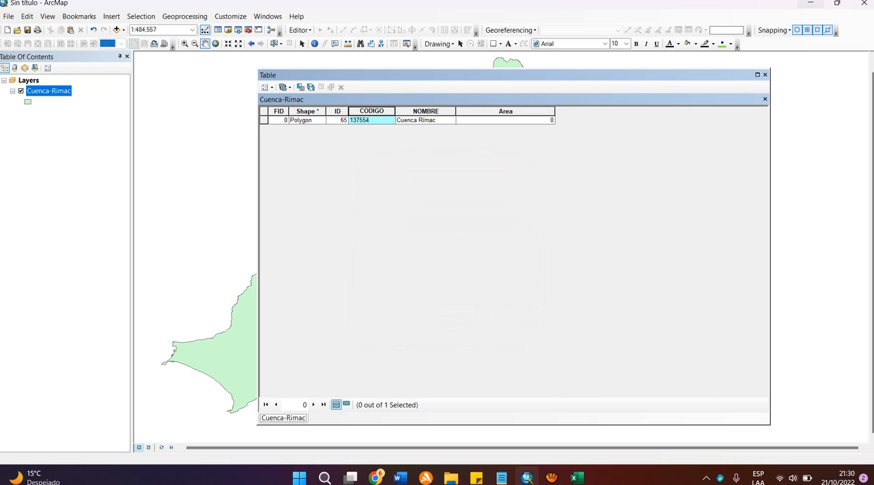
Step: Add a second field named Perimetro with the Double data type to the Cuenca-Rimac attribute table
{"action": "left_click", "coordinate": [265, 86]}
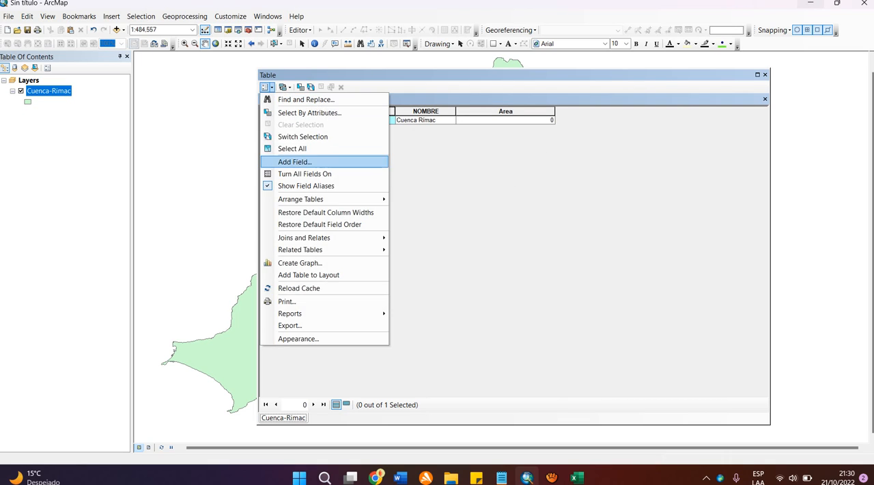
{"action": "left_click", "coordinate": [294, 163]}
{"action": "type", "text": "Perimetro"}
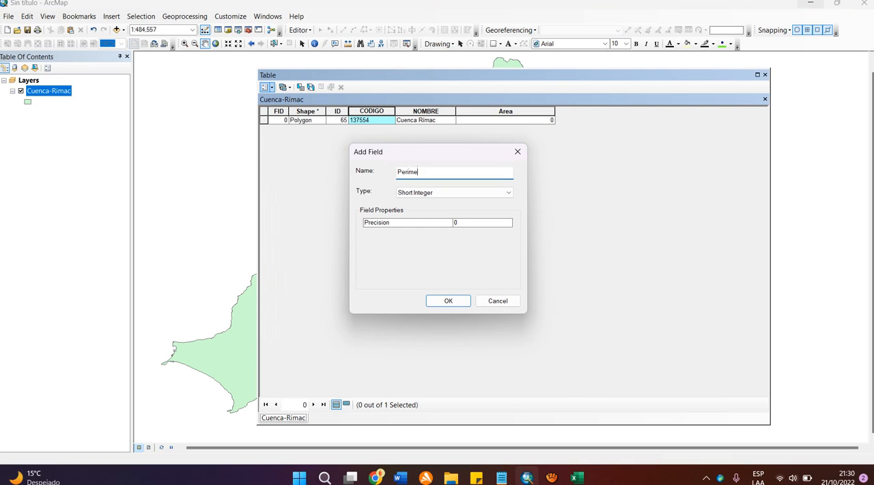
{"action": "key", "text": "Tab"}
{"action": "key", "text": "Down"}
{"action": "key", "text": "Down"}
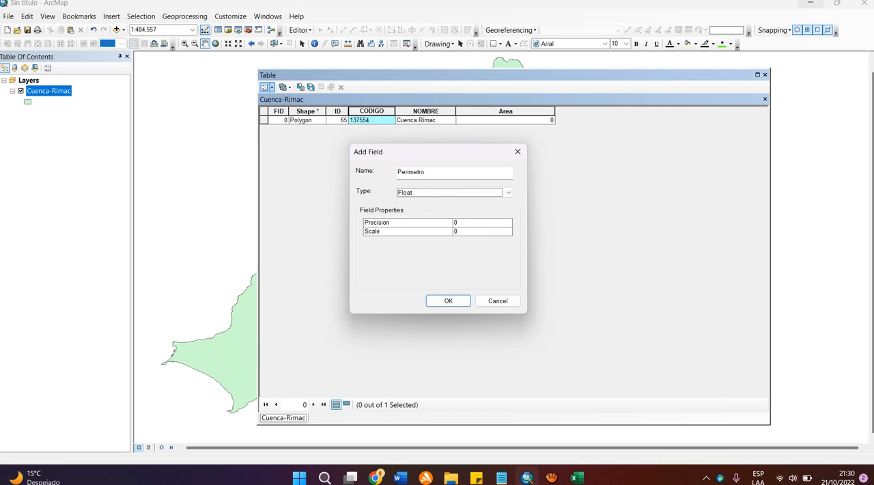
{"action": "key", "text": "Down"}
{"action": "key", "text": "Return"}
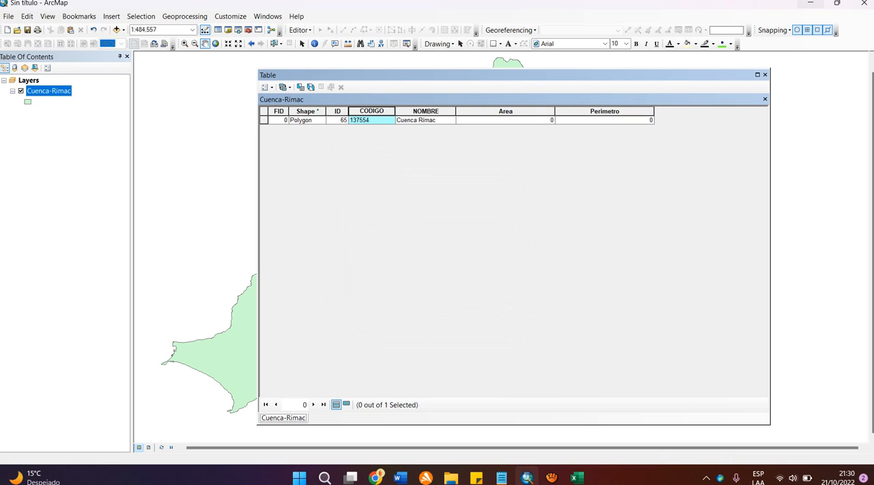
Step: Highlight the Area column, review its field statistics with Area chosen as the field, and close the statistics
{"action": "left_click", "coordinate": [506, 112]}
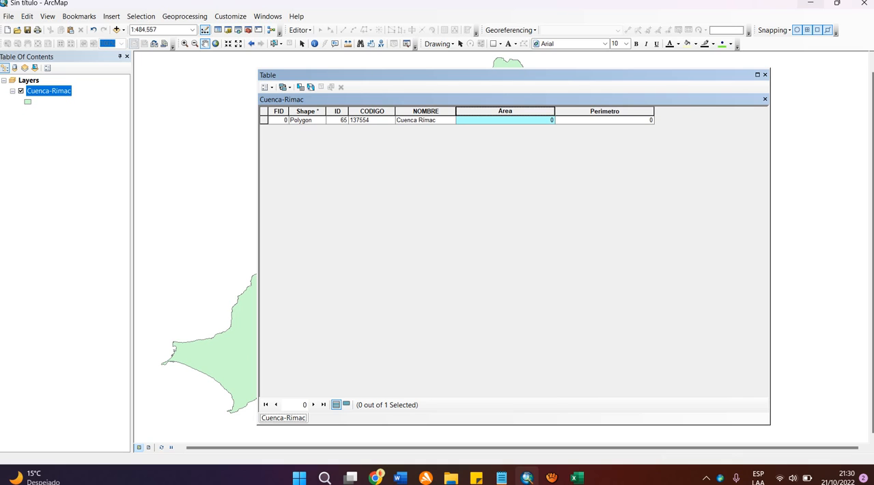
{"action": "right_click", "coordinate": [494, 111]}
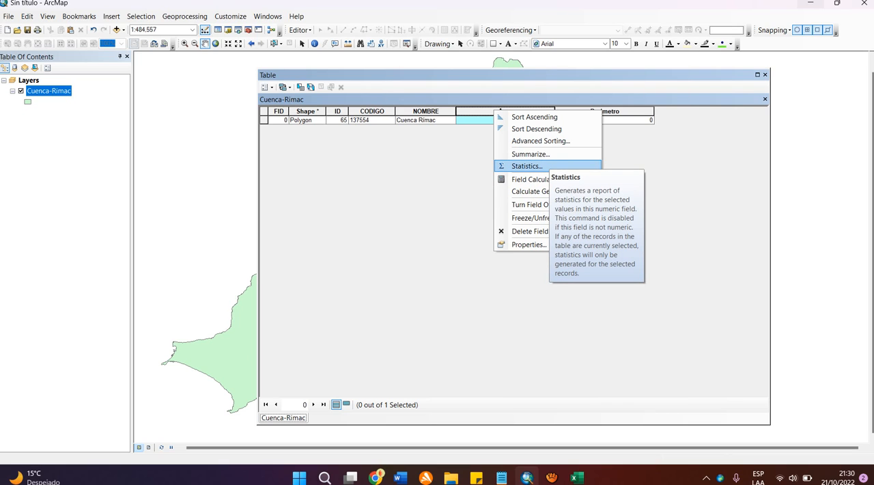
{"action": "key", "text": "Escape"}
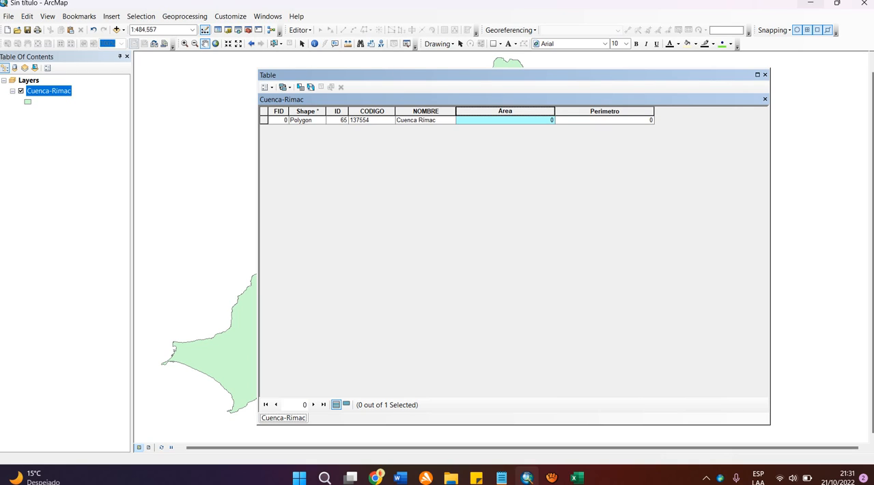
{"action": "right_click", "coordinate": [484, 111]}
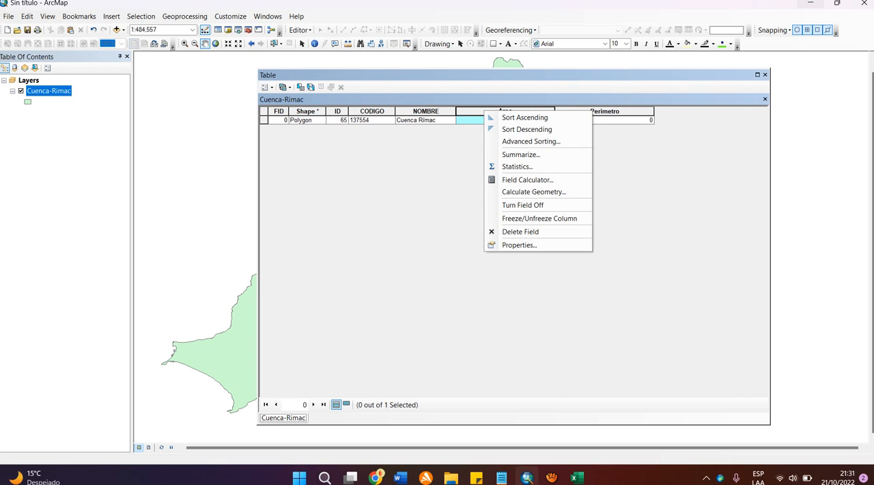
{"action": "left_click", "coordinate": [515, 192]}
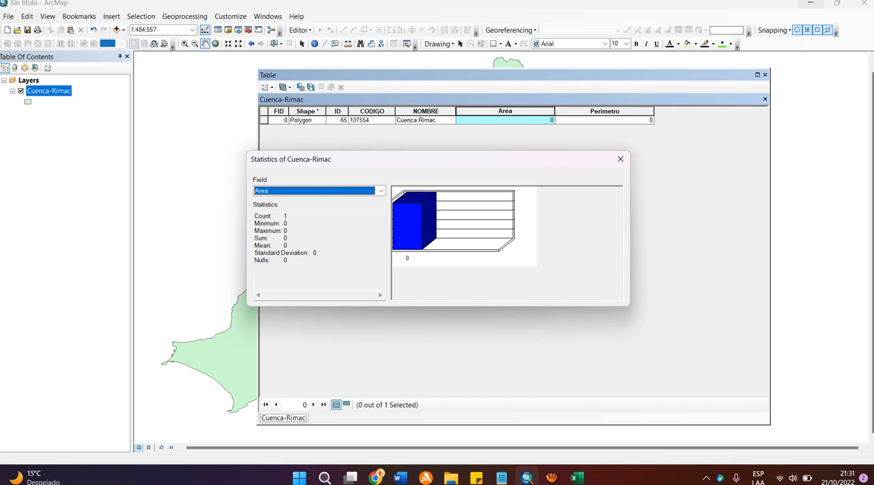
{"action": "left_click", "coordinate": [381, 191]}
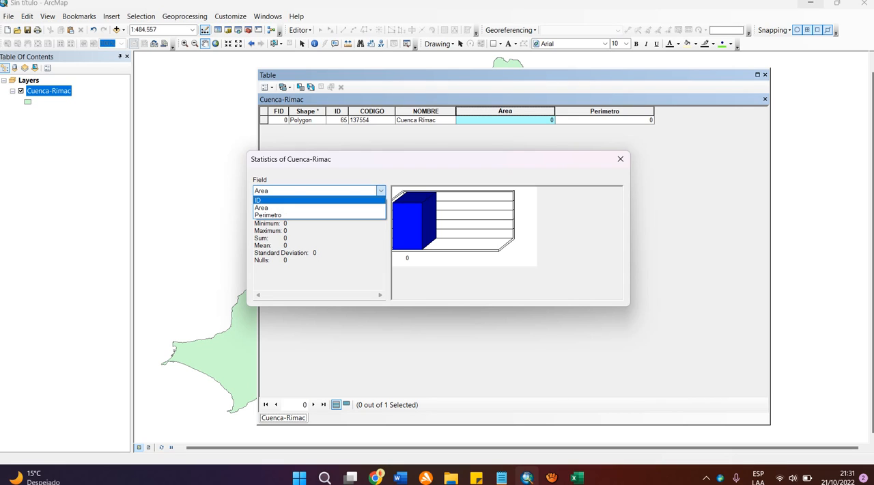
{"action": "left_click", "coordinate": [301, 208]}
{"action": "left_click", "coordinate": [620, 159]}
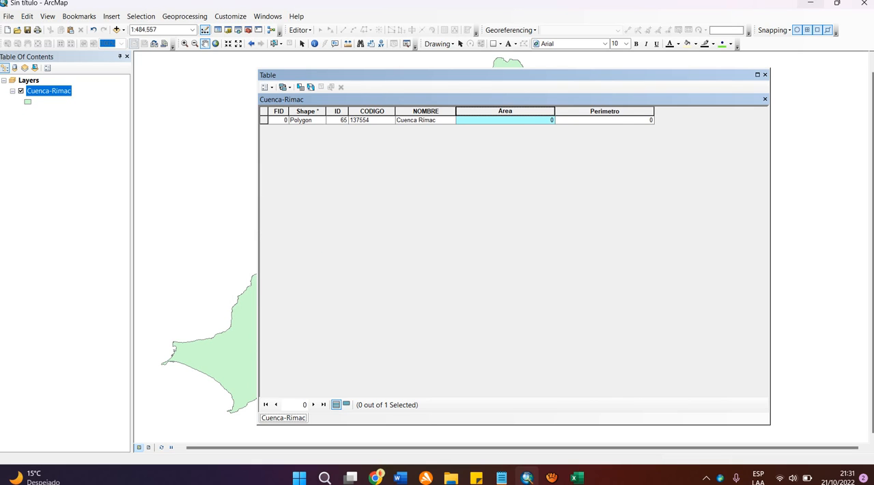
Step: Start Calculate Geometry on the Area field, agreeing to calculate outside an edit session
{"action": "right_click", "coordinate": [518, 112]}
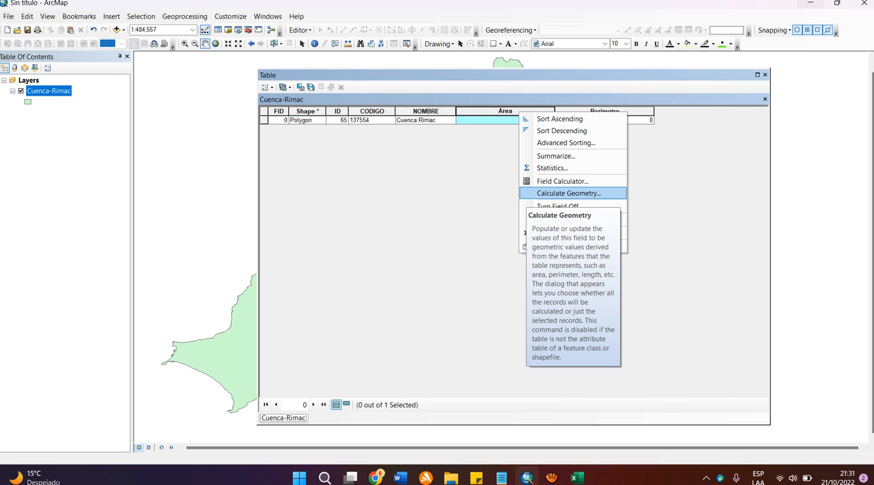
{"action": "left_click", "coordinate": [567, 192]}
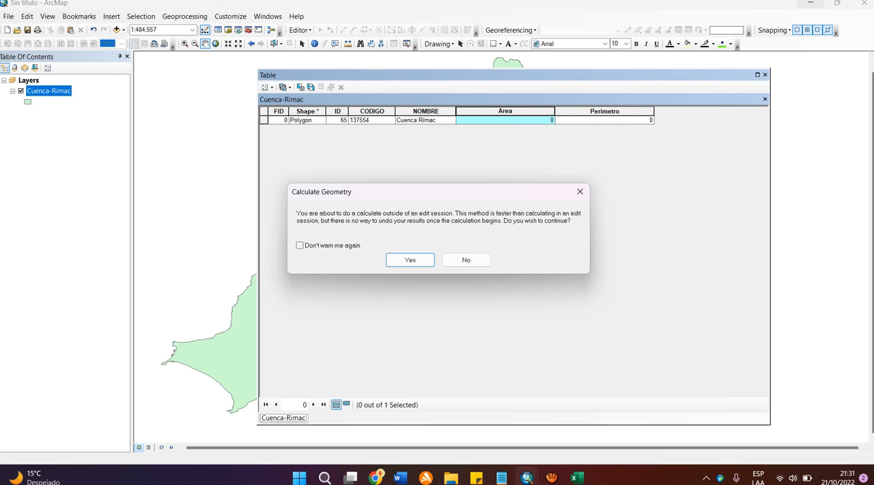
{"action": "left_click_drag", "start_coordinate": [437, 192], "coordinate": [452, 177]}
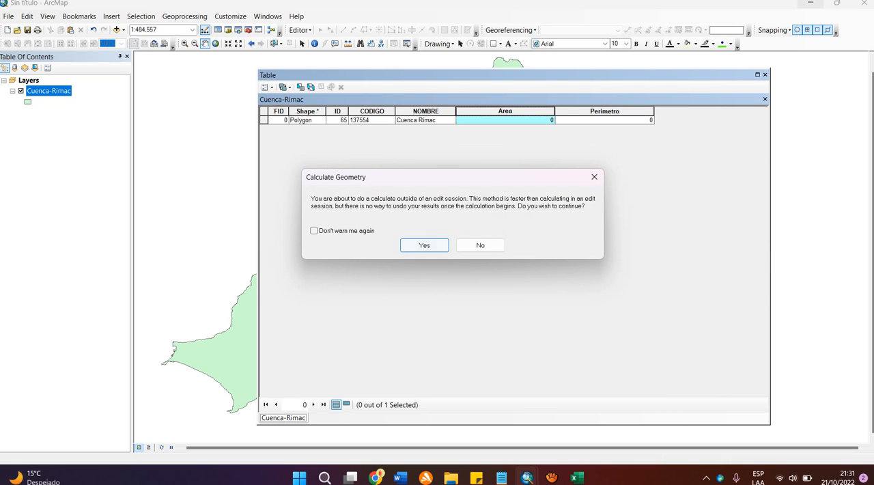
{"action": "left_click", "coordinate": [424, 245]}
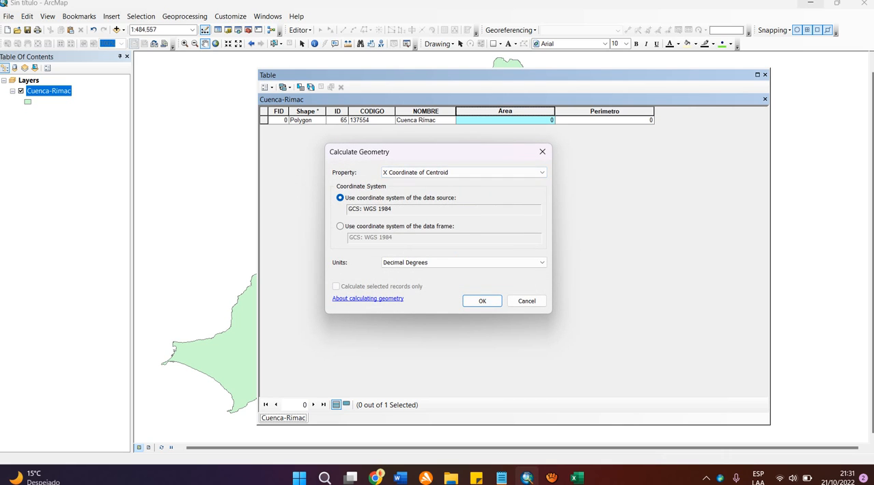
{"action": "left_click_drag", "start_coordinate": [444, 152], "coordinate": [468, 171]}
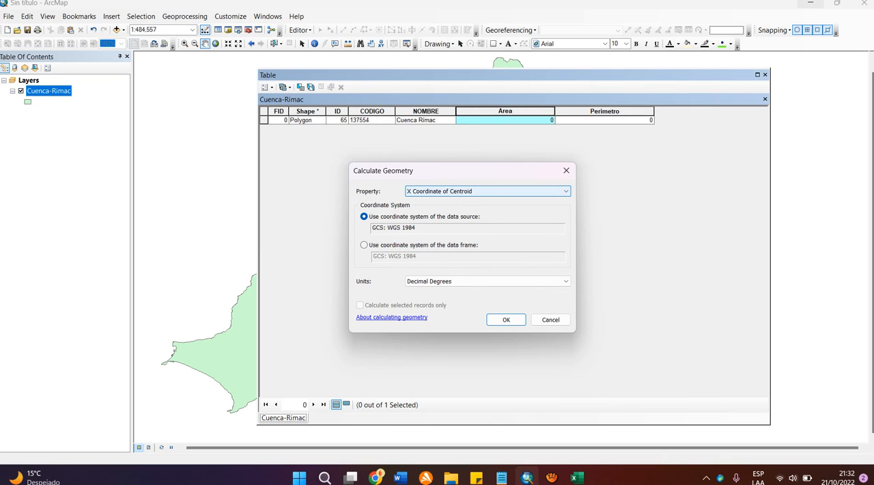
Step: Check the availability of the Area and Perimeter properties in Calculate Geometry, and cancel without calculating
{"action": "left_click", "coordinate": [488, 191]}
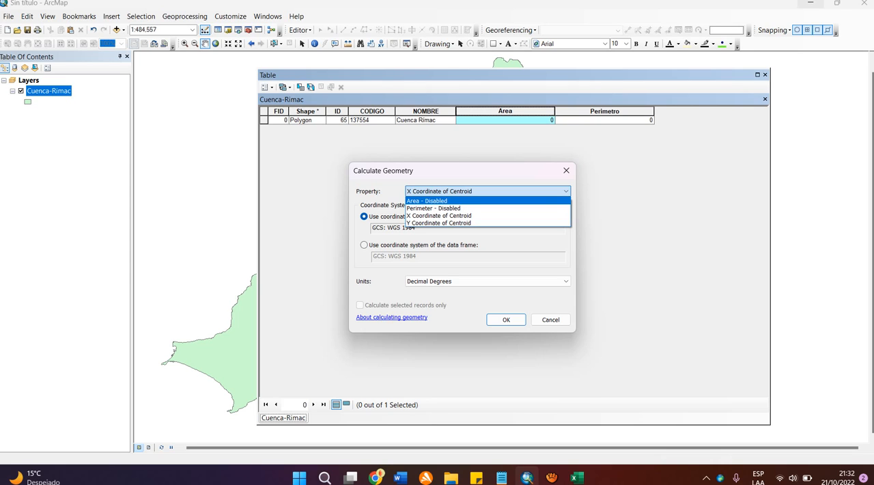
{"action": "key", "text": "Return"}
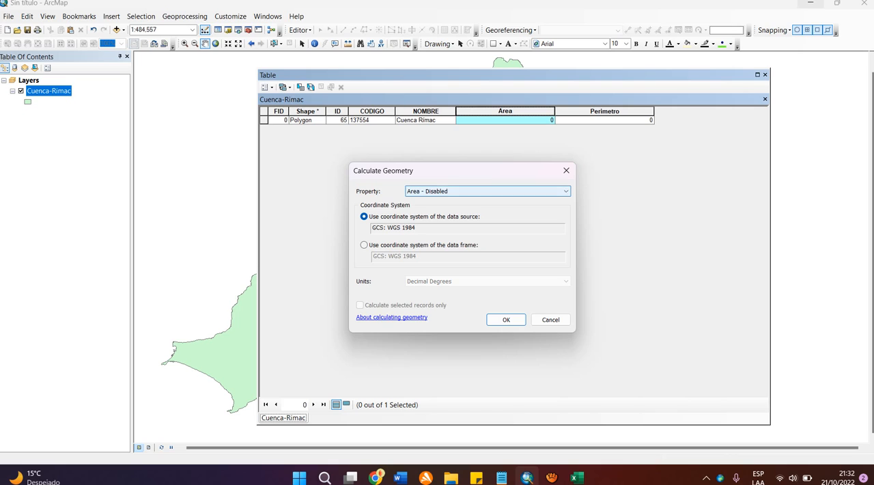
{"action": "left_click", "coordinate": [487, 191]}
{"action": "left_click", "coordinate": [487, 207]}
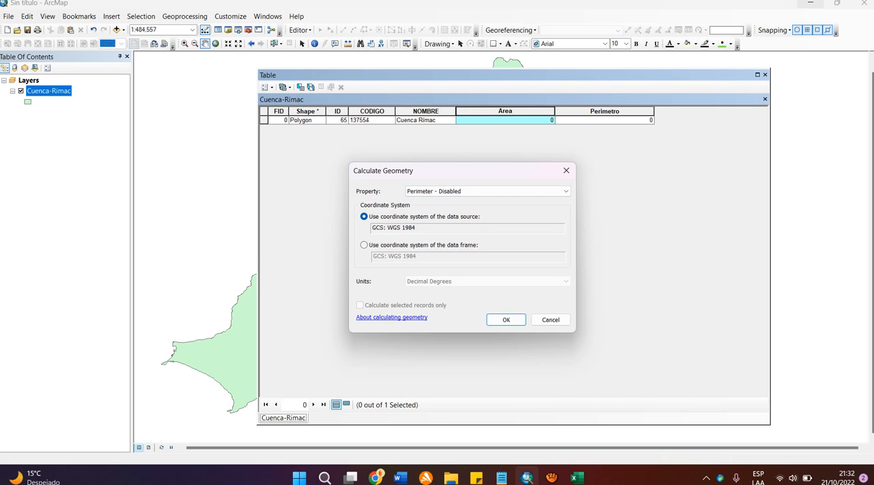
{"action": "left_click", "coordinate": [487, 192]}
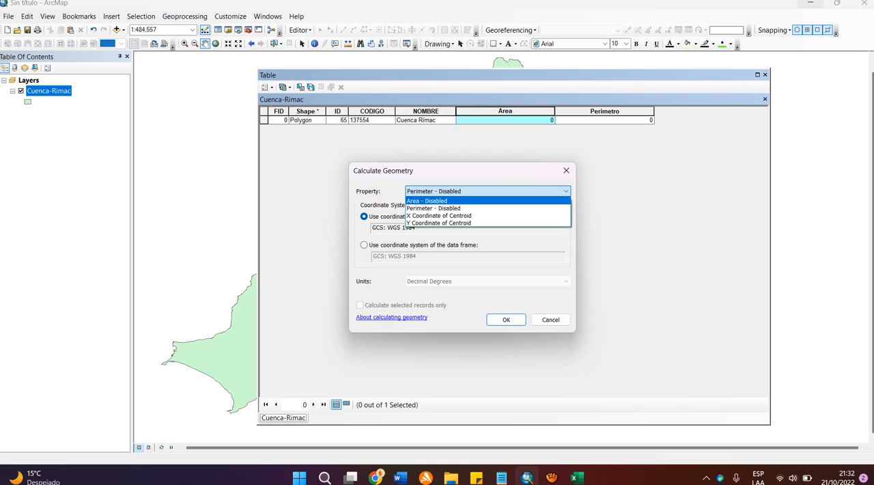
{"action": "left_click", "coordinate": [427, 201]}
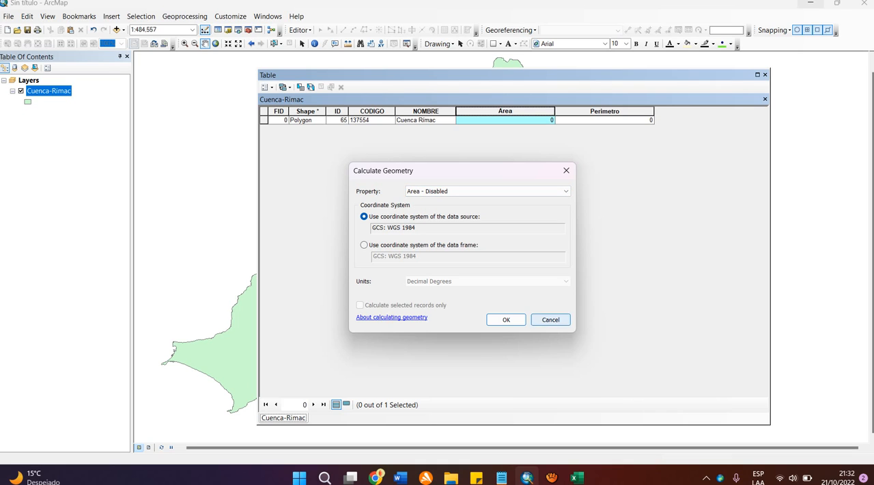
{"action": "left_click", "coordinate": [550, 319]}
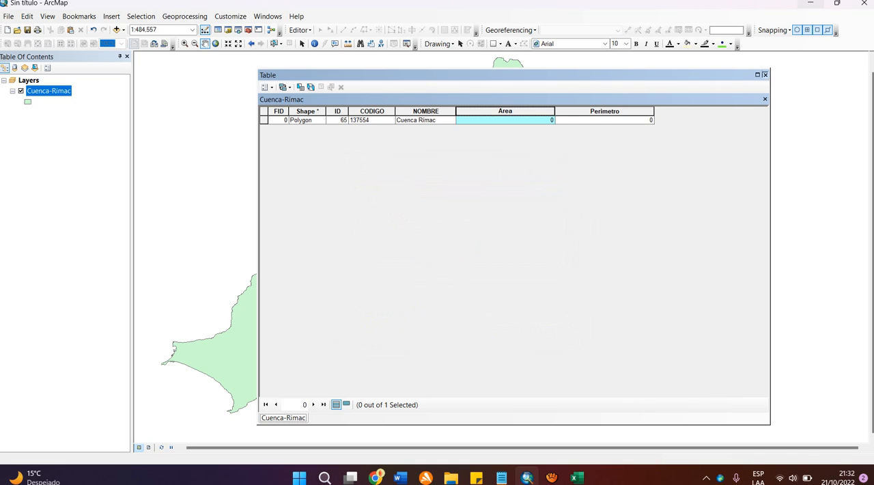
Step: Close the attribute table and examine the coordinate system in the Cuenca-Rimac layer's source properties
{"action": "left_click", "coordinate": [764, 75]}
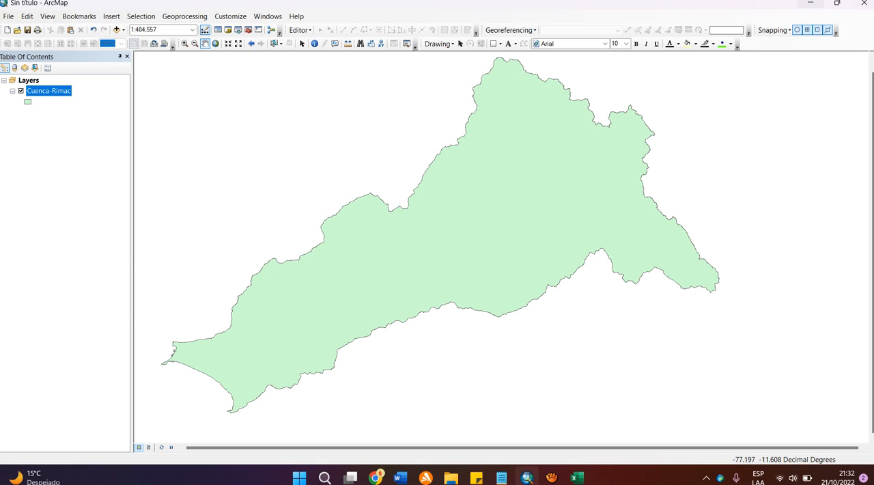
{"action": "right_click", "coordinate": [52, 91]}
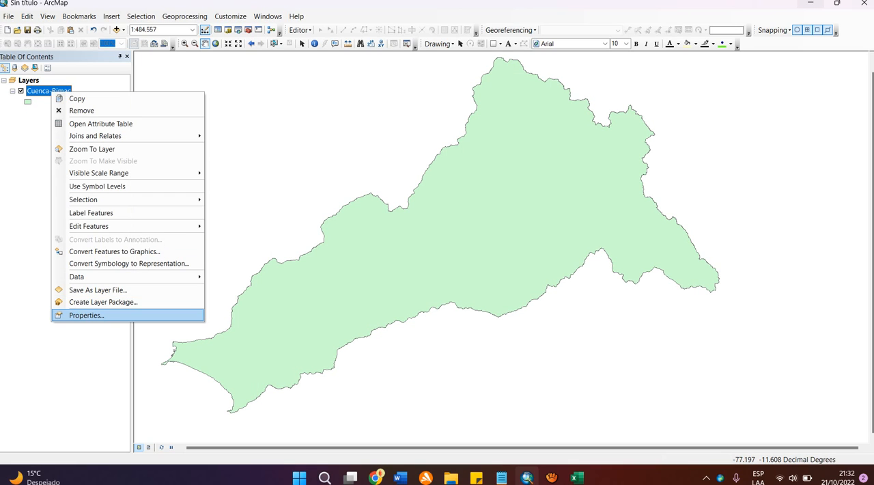
{"action": "left_click", "coordinate": [86, 315]}
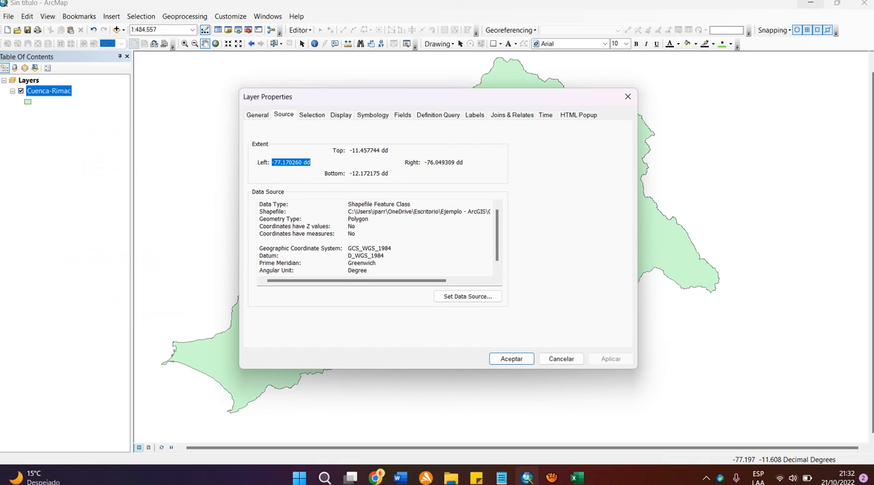
{"action": "left_click", "coordinate": [370, 249]}
{"action": "scroll", "coordinate": [379, 237], "scroll_direction": "down", "scroll_amount": 1}
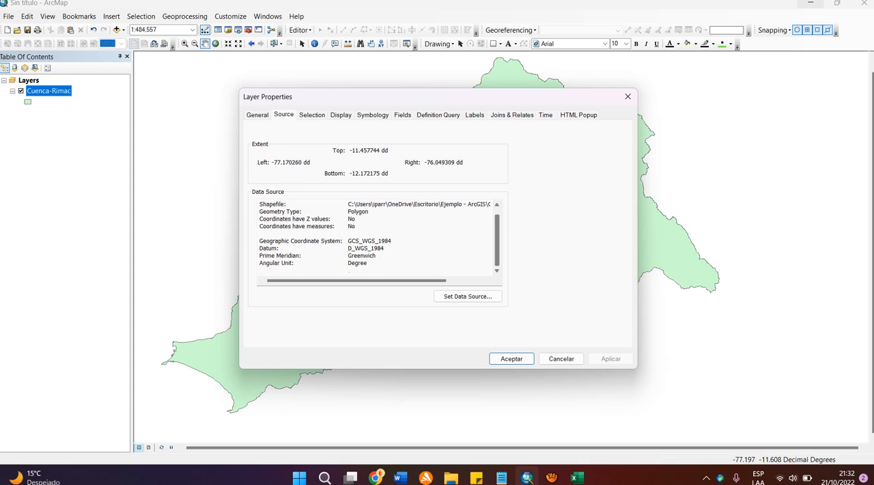
{"action": "scroll", "coordinate": [380, 238], "scroll_direction": "up", "scroll_amount": 1}
{"action": "scroll", "coordinate": [380, 238], "scroll_direction": "down", "scroll_amount": 1}
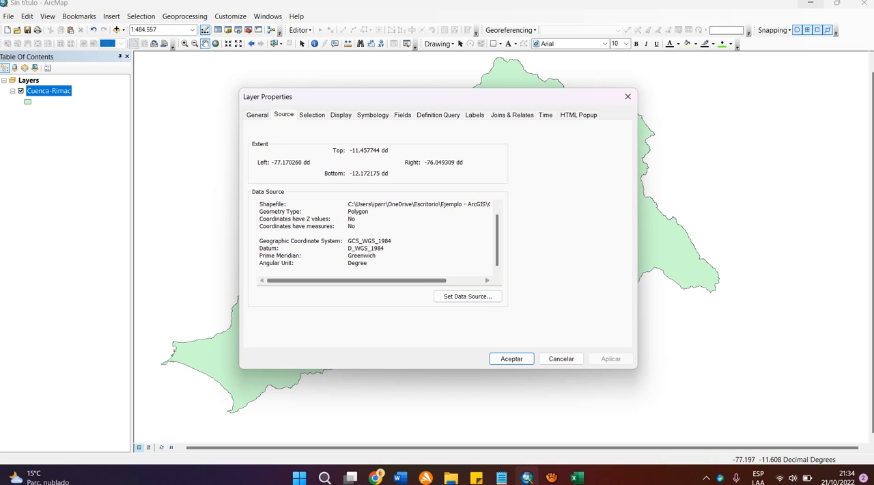
Step: Check the Google Meet call in Chrome, return to ArcMap and close the layer properties
{"action": "left_click", "coordinate": [377, 477]}
{"action": "left_click", "coordinate": [338, 435]}
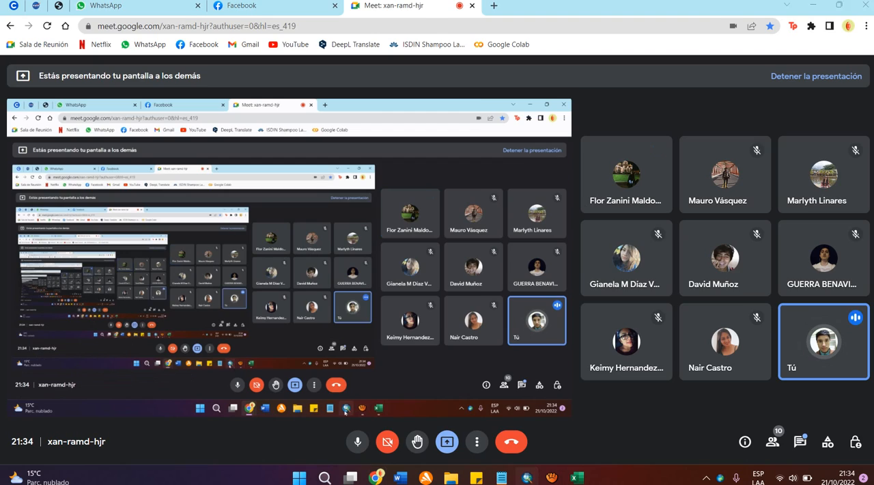
{"action": "left_click", "coordinate": [527, 476]}
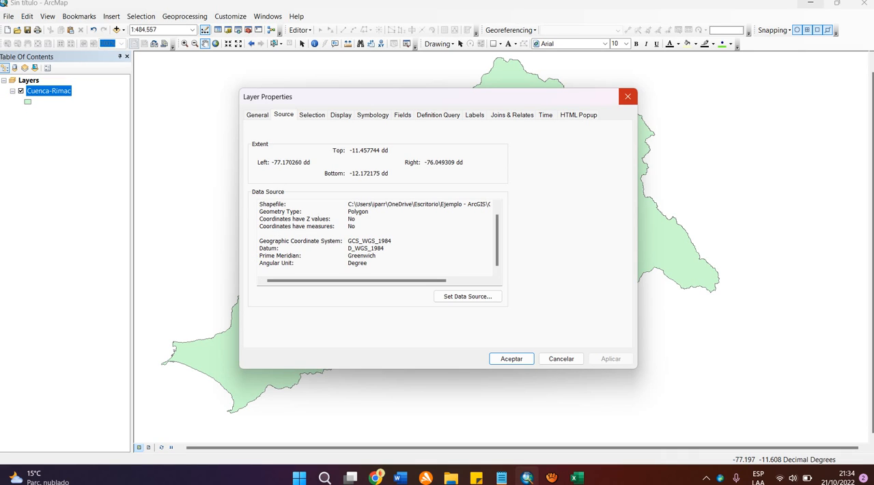
{"action": "left_click", "coordinate": [628, 96]}
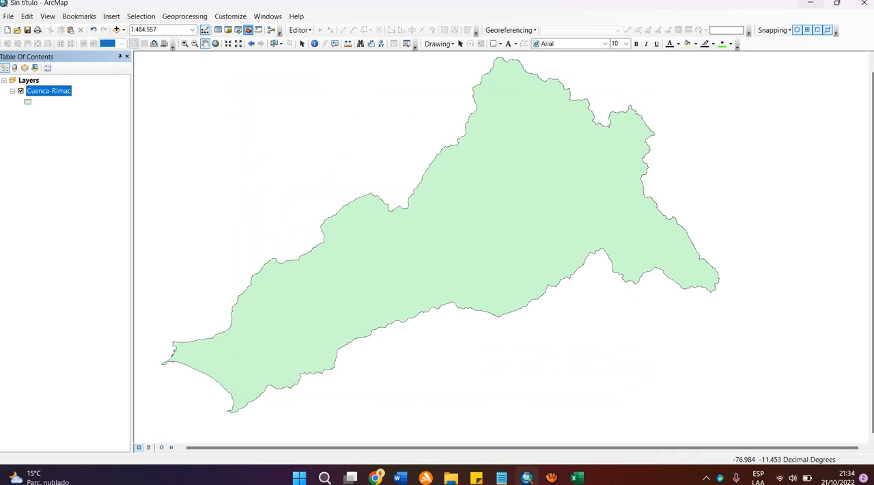
Step: Start the Project tool from the Projections and Transformations toolset with Cuenca-Rimac as the input feature class
{"action": "left_click", "coordinate": [248, 30]}
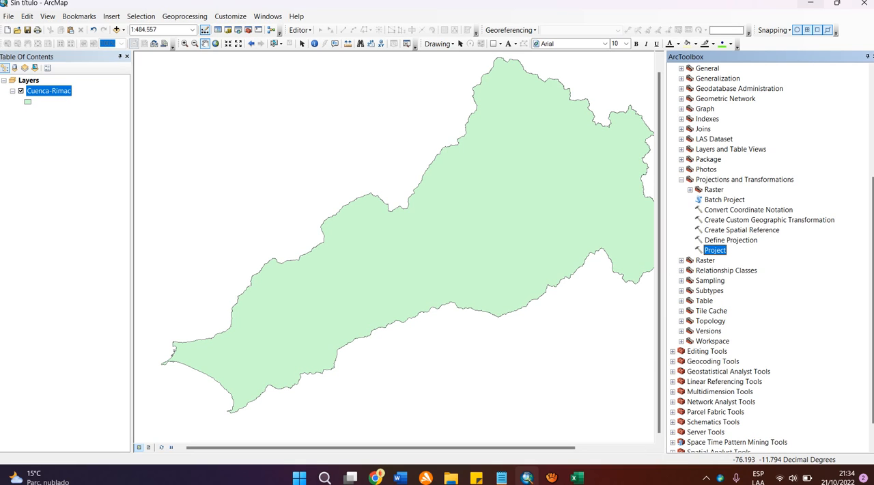
{"action": "double_click", "coordinate": [715, 250]}
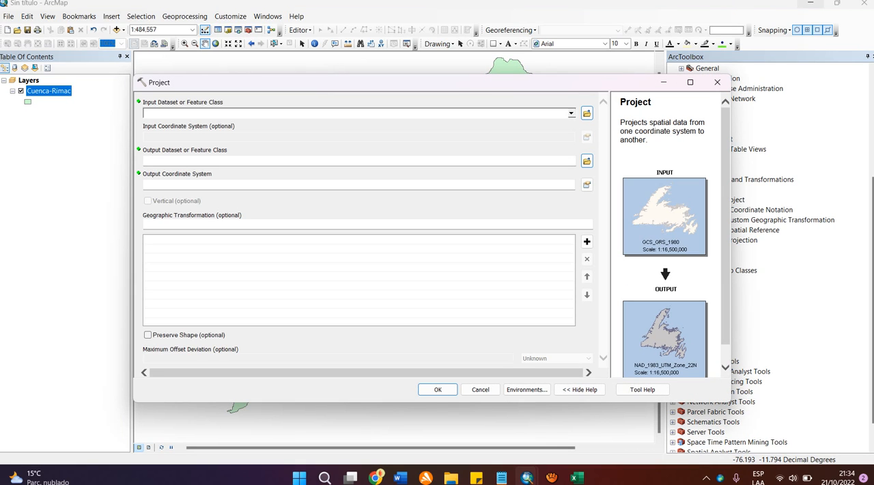
{"action": "left_click", "coordinate": [49, 91]}
{"action": "left_click_drag", "start_coordinate": [48, 90], "coordinate": [232, 113]}
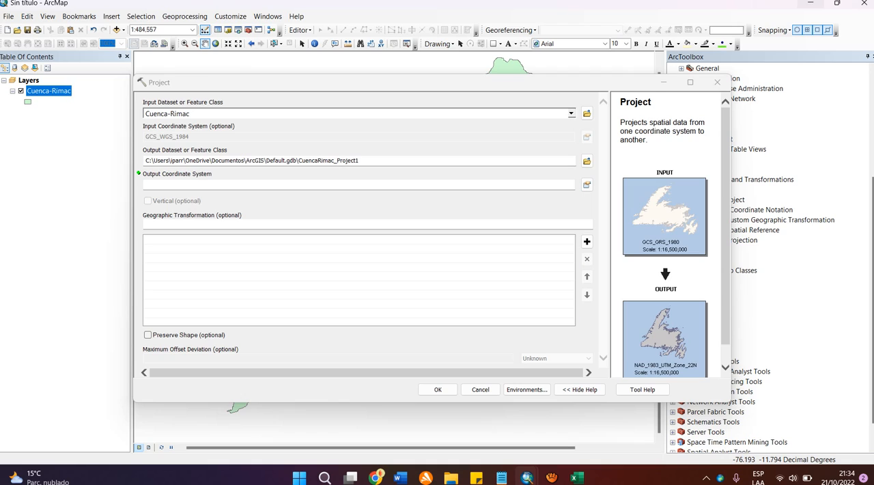
Step: Project Cuenca-Rimac to WGS 1984 UTM Zone 18S, naming the output feature class CuencaR in Default.gdb
{"action": "left_click_drag", "start_coordinate": [359, 160], "coordinate": [322, 161]}
{"action": "key", "text": "BackSpace"}
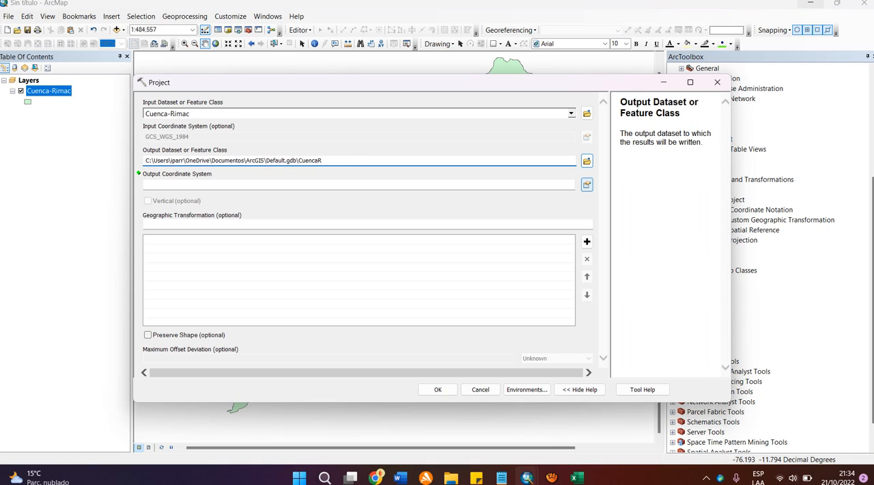
{"action": "left_click", "coordinate": [586, 184]}
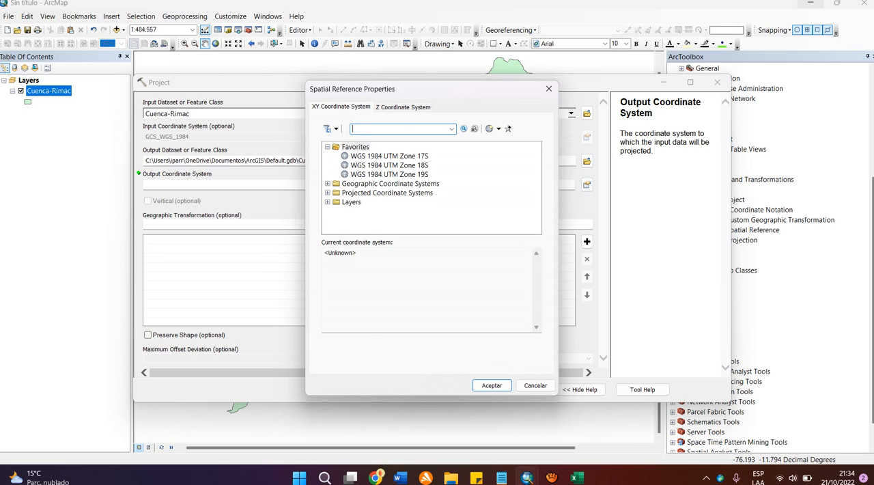
{"action": "left_click", "coordinate": [389, 166]}
{"action": "left_click", "coordinate": [492, 385]}
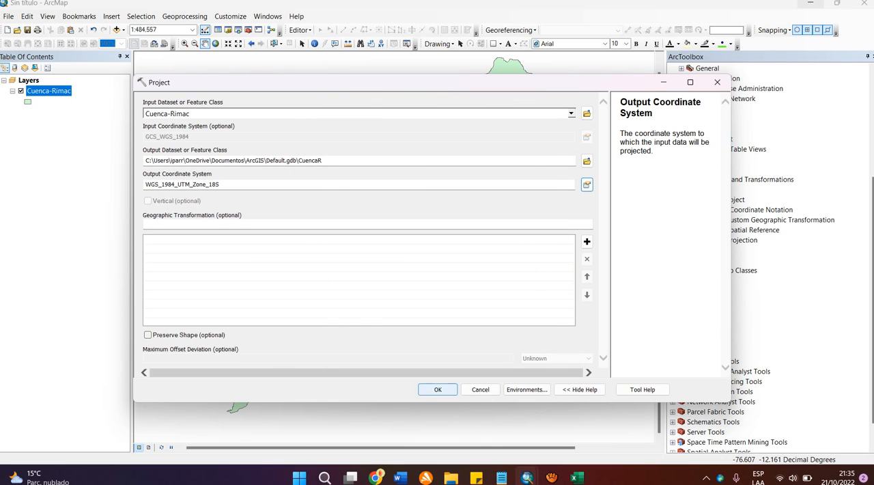
{"action": "key", "text": "Return"}
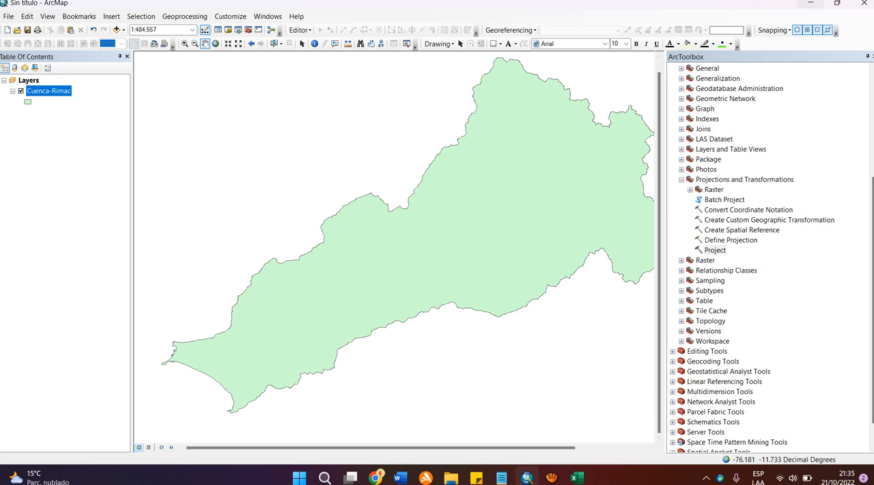
{"action": "left_click_drag", "start_coordinate": [665, 196], "coordinate": [721, 196]}
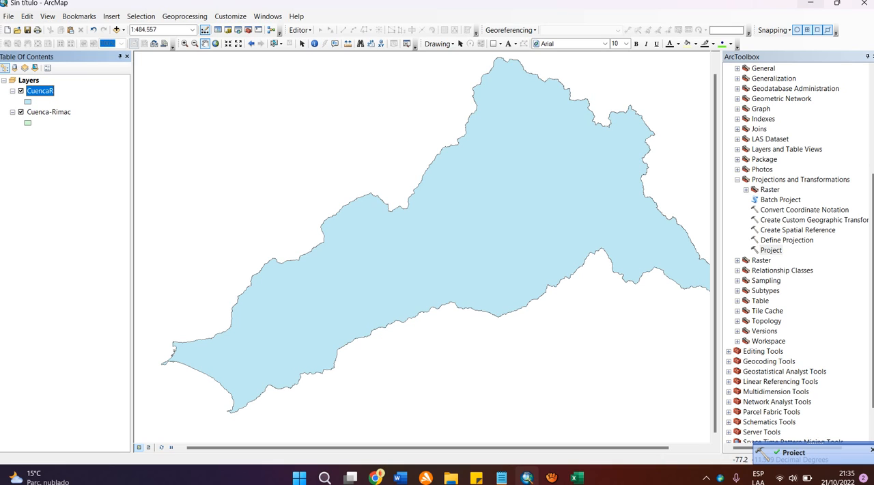
Step: Remove the original Cuenca-Rimac layer from the map and open the attribute table of the projected CuencaR layer
{"action": "right_click", "coordinate": [45, 112]}
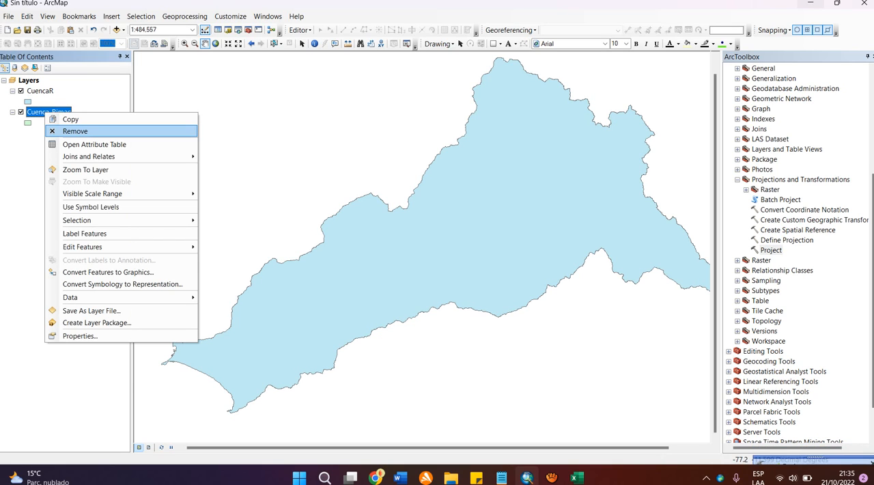
{"action": "left_click", "coordinate": [69, 131]}
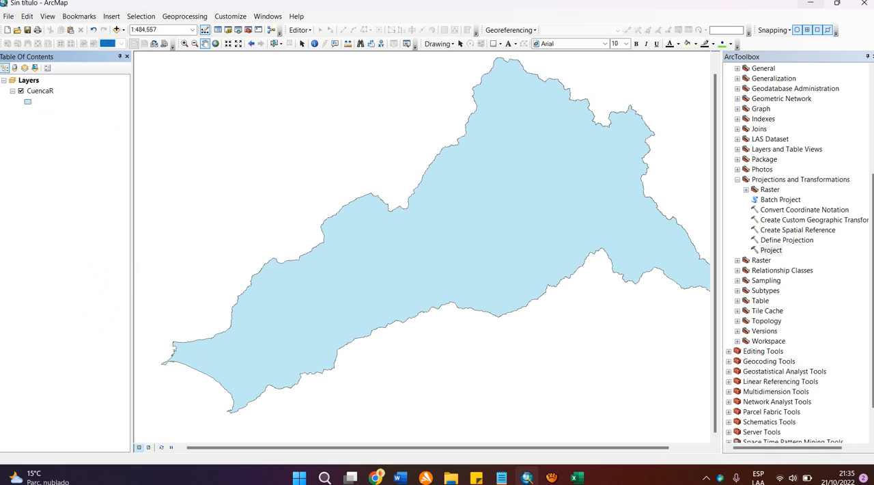
{"action": "right_click", "coordinate": [46, 91]}
{"action": "left_click", "coordinate": [96, 124]}
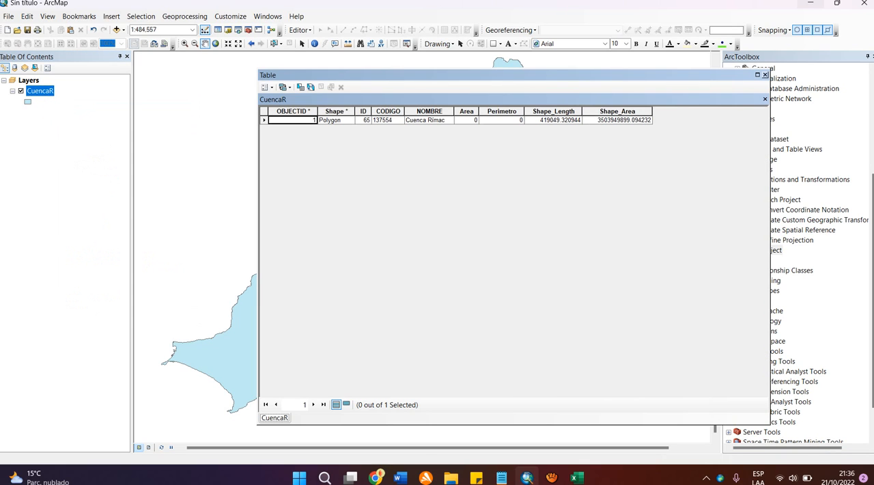
Step: Examine the Shape_Length field and the commands available for it in the CuencaR table
{"action": "left_click", "coordinate": [553, 111]}
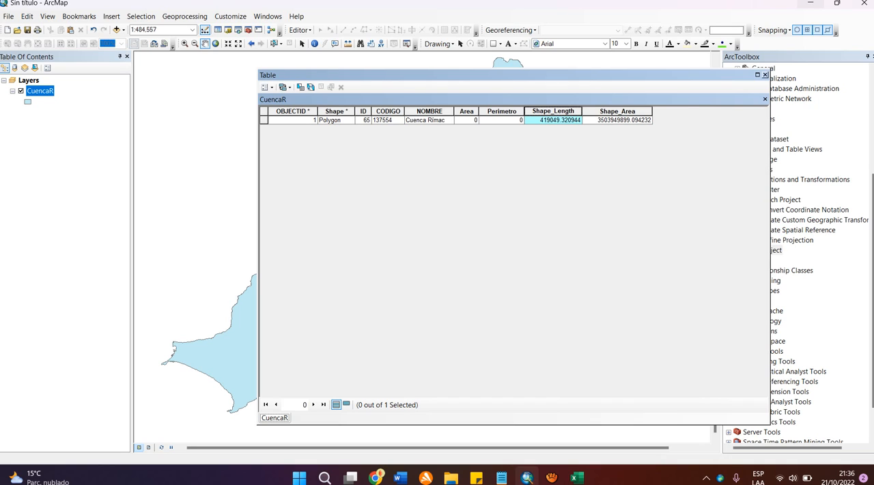
{"action": "right_click", "coordinate": [567, 111]}
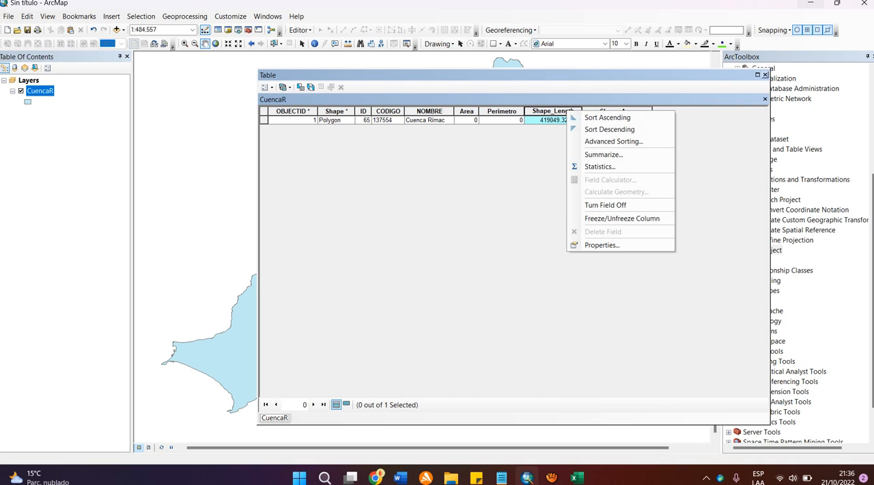
{"action": "key", "text": "Escape"}
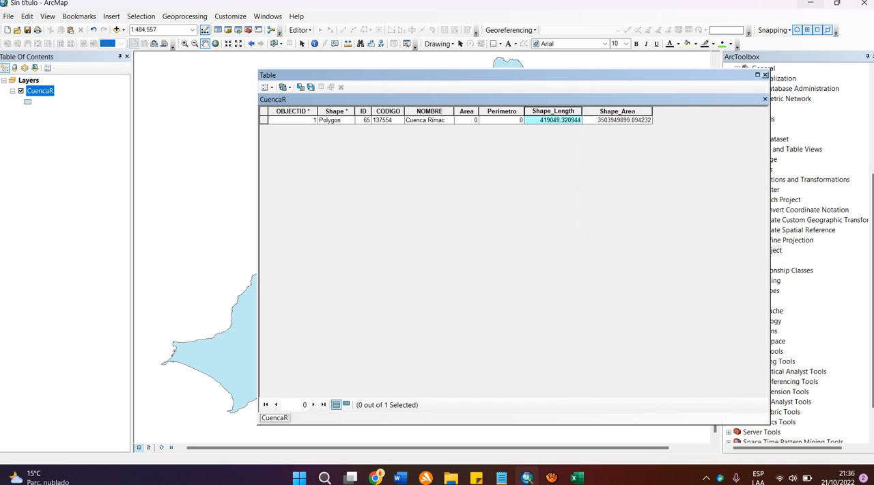
Step: Widen the Area and Perimetro columns and calculate the Area field's geometry in square kilometers, using the data source's coordinate system
{"action": "left_click_drag", "start_coordinate": [479, 111], "coordinate": [593, 112]}
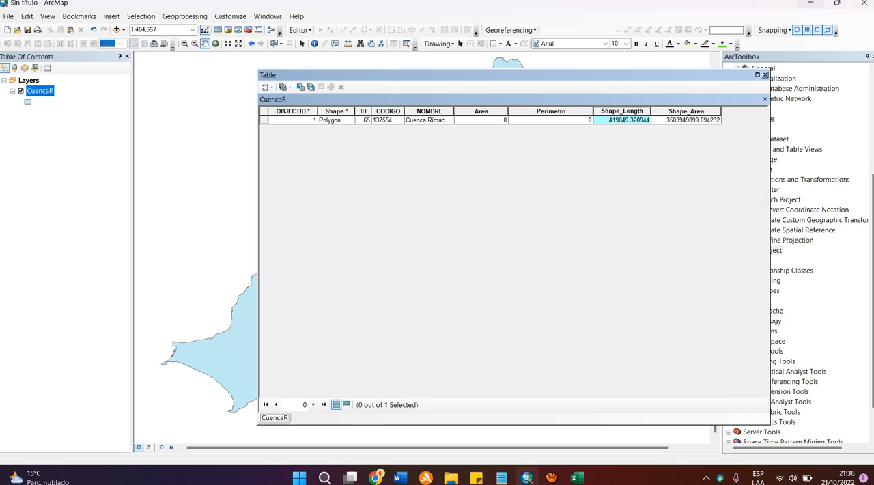
{"action": "left_click_drag", "start_coordinate": [508, 111], "coordinate": [532, 111]}
{"action": "left_click", "coordinate": [493, 111]}
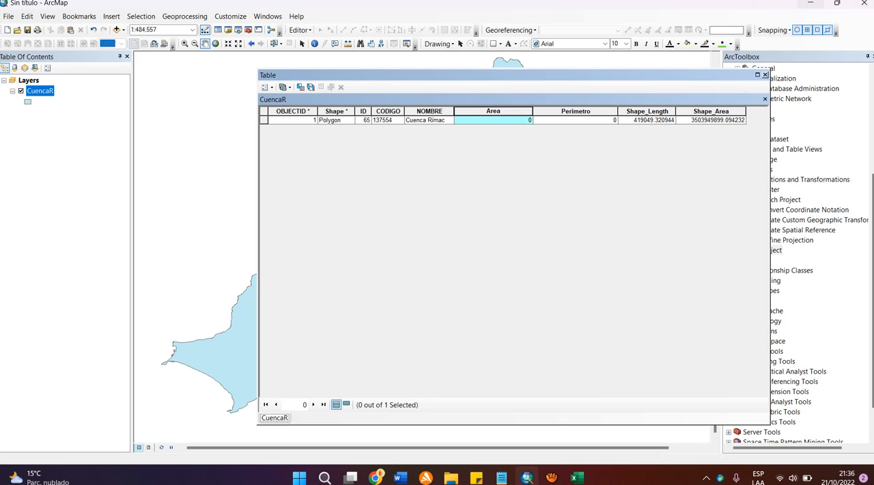
{"action": "right_click", "coordinate": [480, 112]}
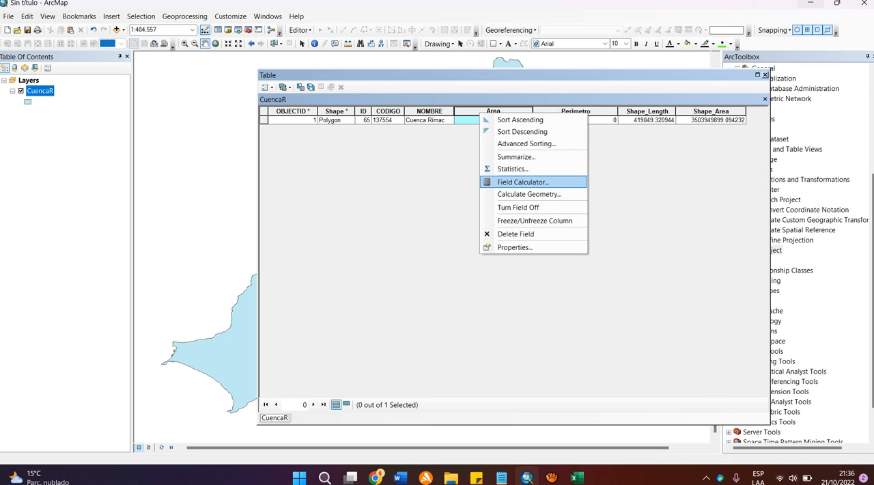
{"action": "left_click", "coordinate": [525, 194]}
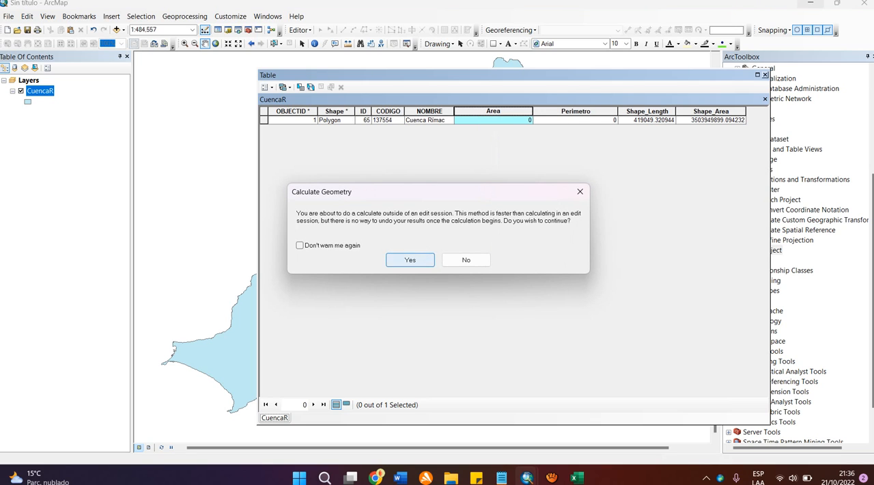
{"action": "left_click", "coordinate": [409, 258]}
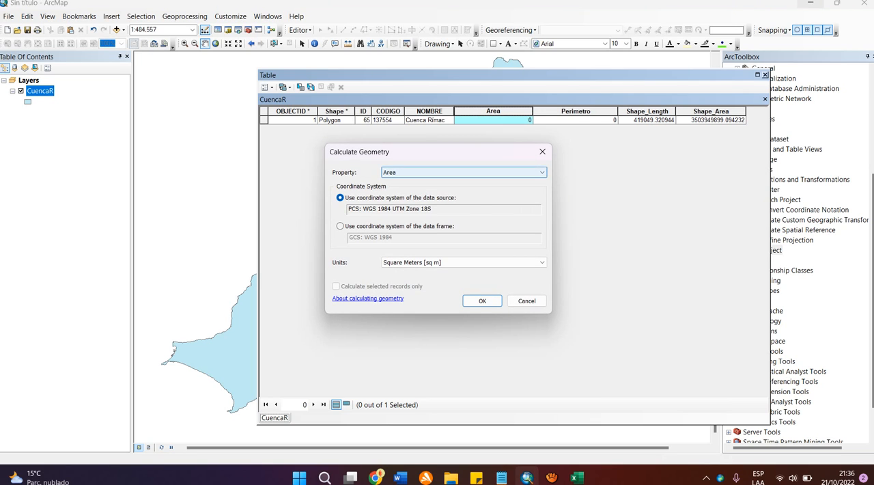
{"action": "left_click", "coordinate": [465, 172]}
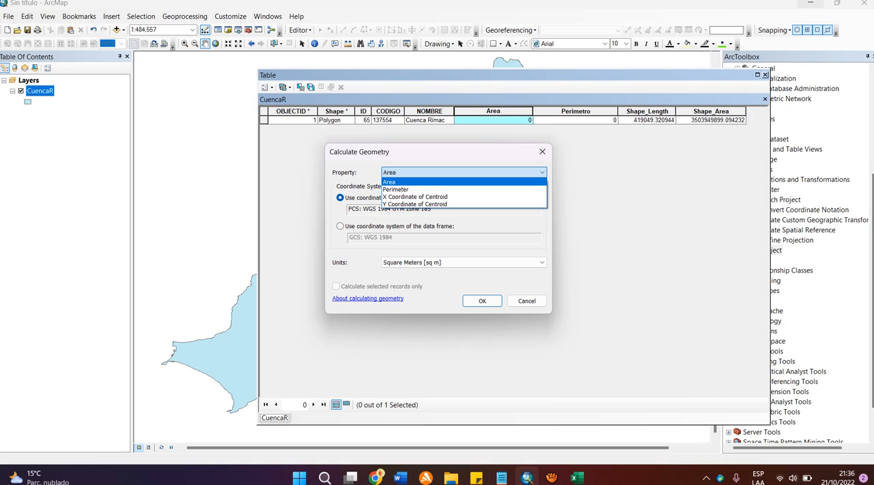
{"action": "left_click", "coordinate": [464, 173]}
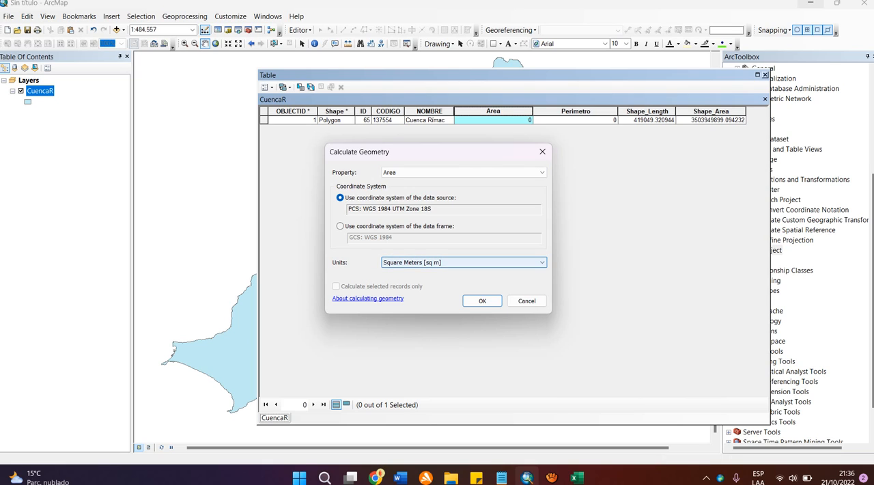
{"action": "left_click", "coordinate": [464, 262]}
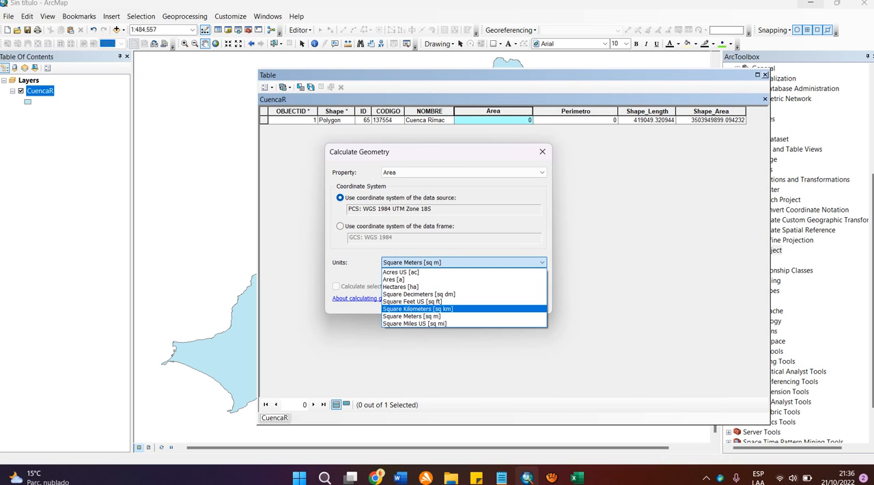
{"action": "left_click", "coordinate": [423, 309]}
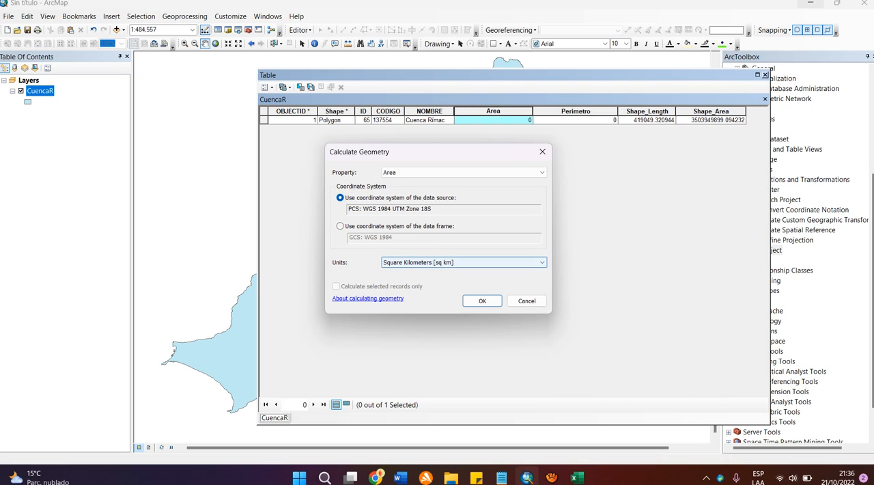
{"action": "left_click", "coordinate": [482, 300]}
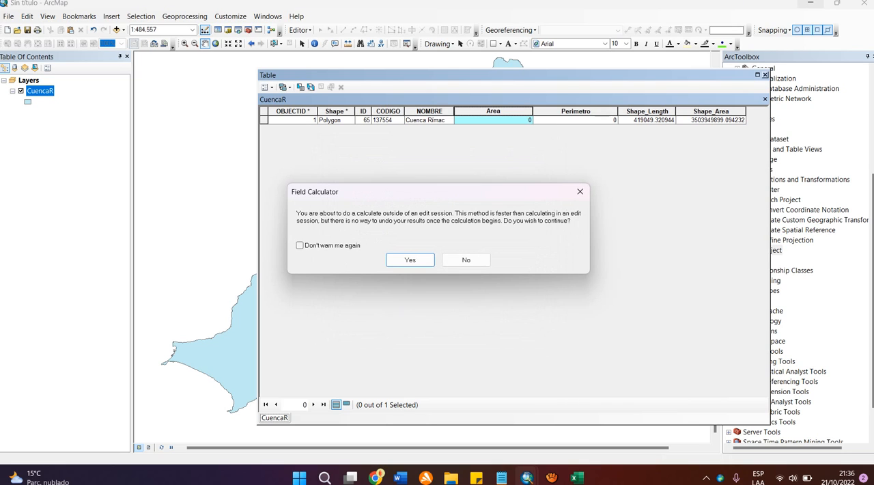
{"action": "key", "text": "Return"}
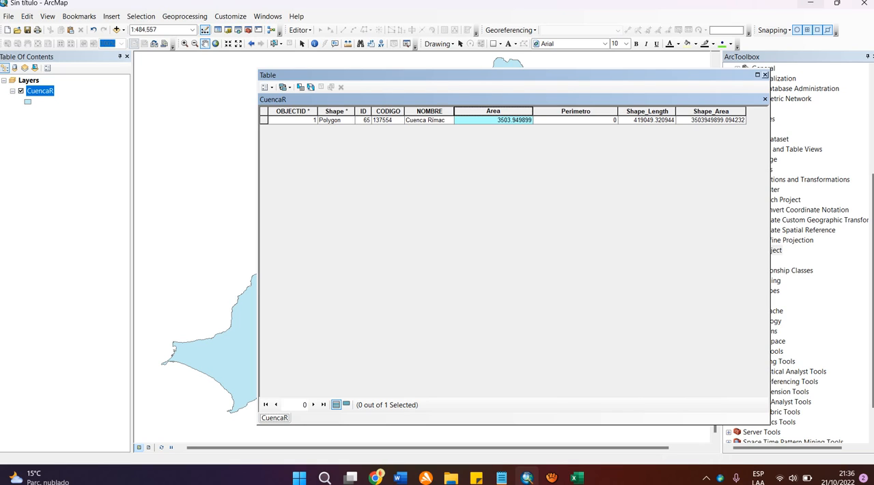
Step: Narrow the Area column slightly and calculate the Perimetro field as Perimeter in kilometers, using the data source's coordinate system
{"action": "left_click_drag", "start_coordinate": [533, 110], "coordinate": [519, 111]}
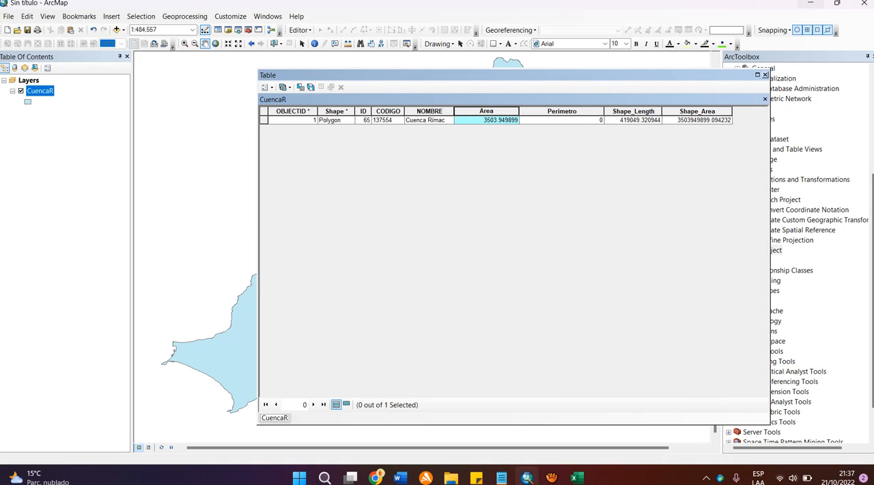
{"action": "right_click", "coordinate": [561, 112]}
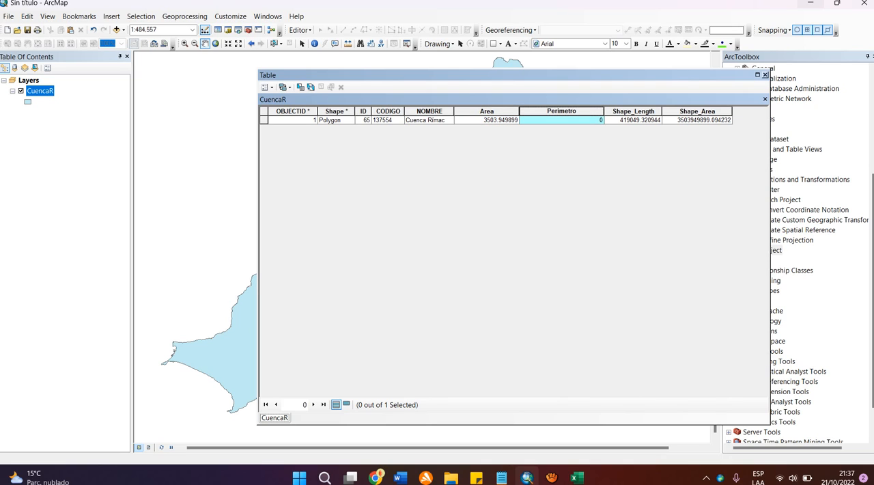
{"action": "right_click", "coordinate": [559, 111]}
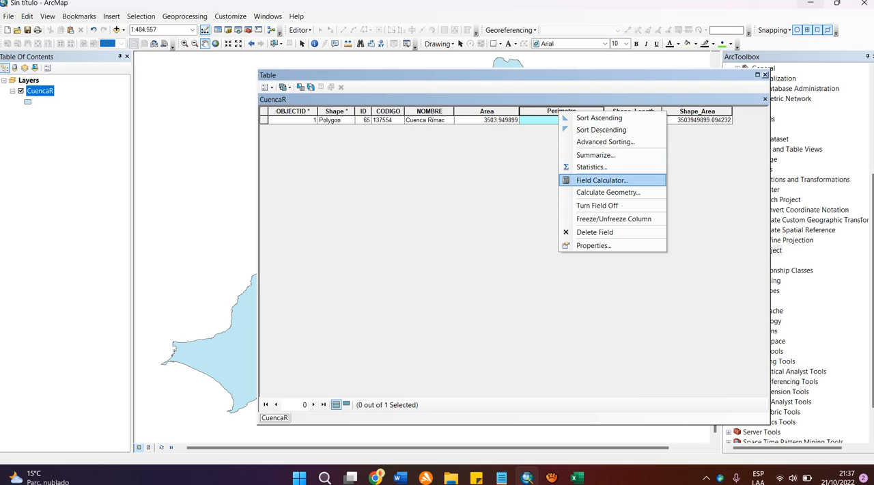
{"action": "left_click", "coordinate": [608, 192]}
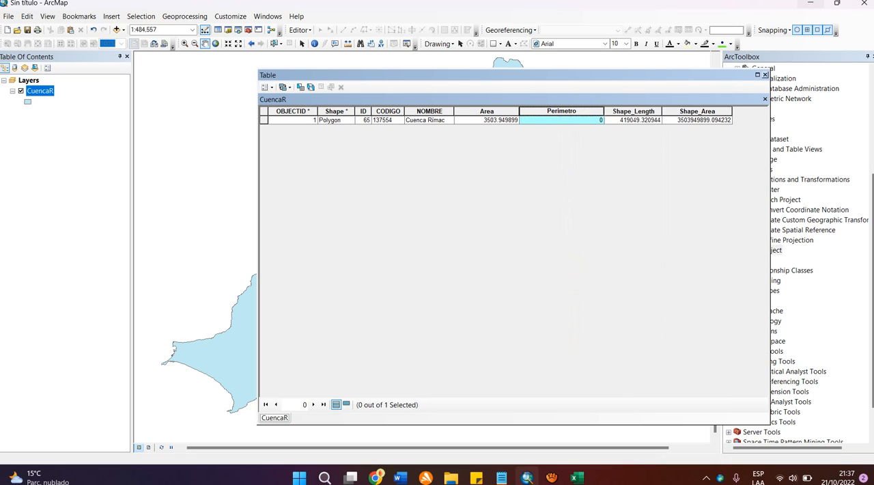
{"action": "key", "text": "Return"}
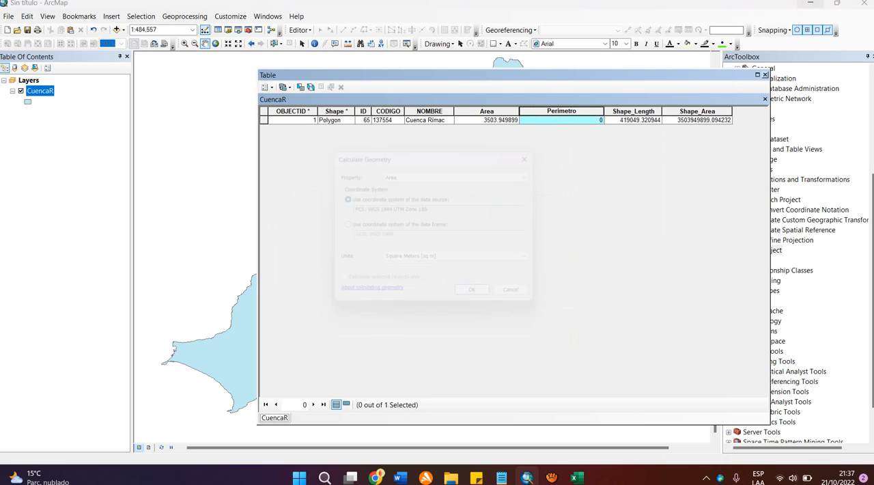
{"action": "left_click", "coordinate": [464, 172]}
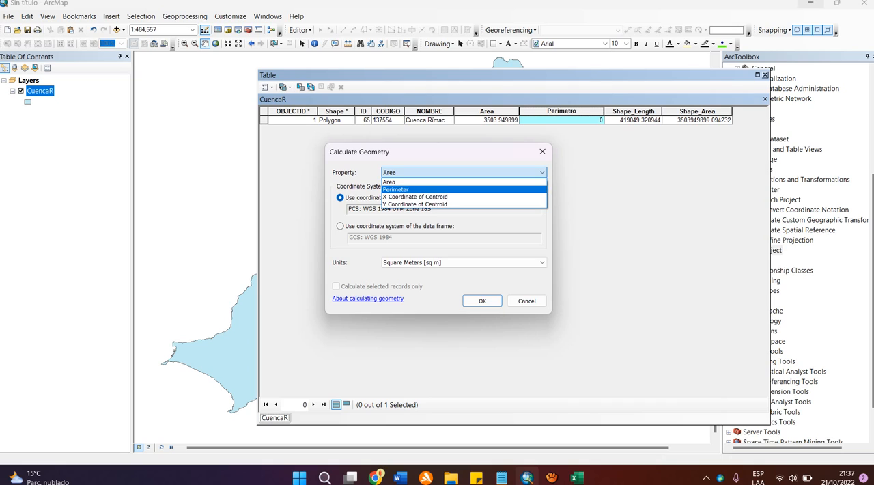
{"action": "key", "text": "Return"}
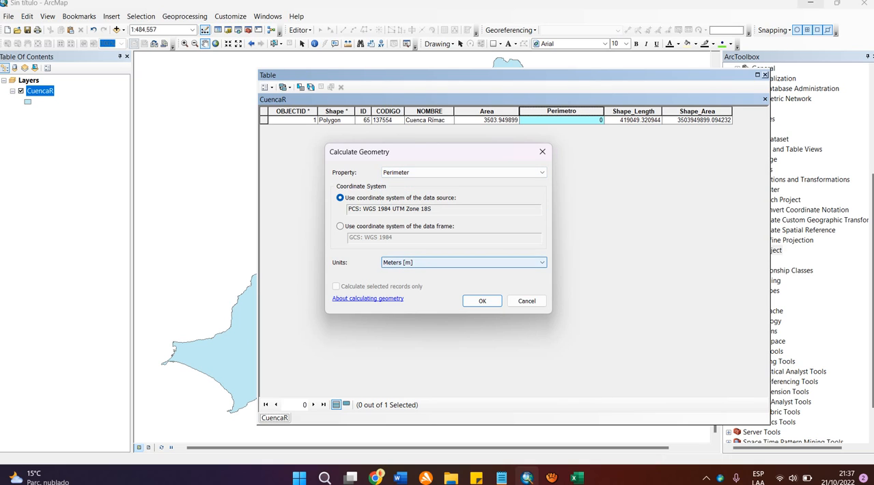
{"action": "left_click", "coordinate": [465, 263]}
{"action": "key", "text": "Return"}
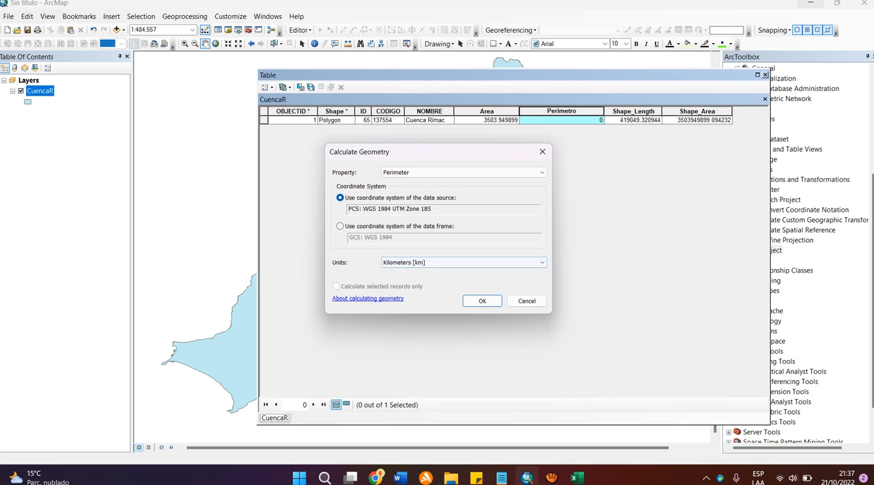
{"action": "left_click", "coordinate": [482, 301]}
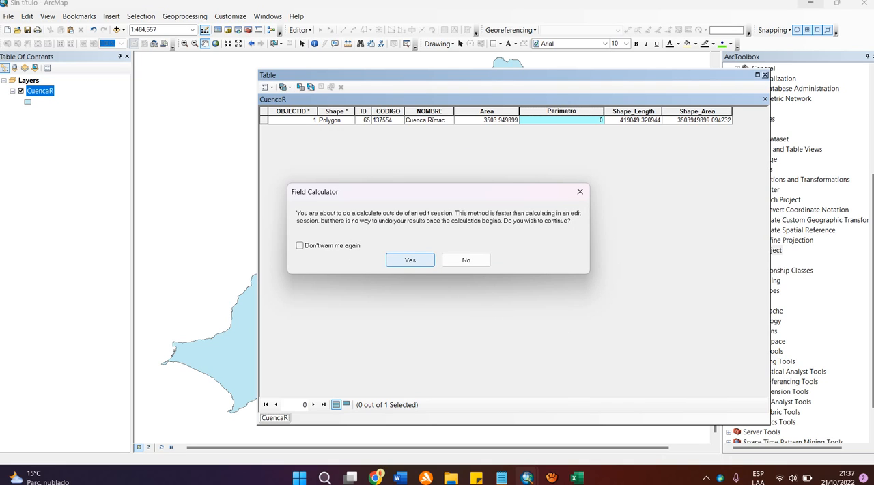
{"action": "left_click", "coordinate": [410, 260]}
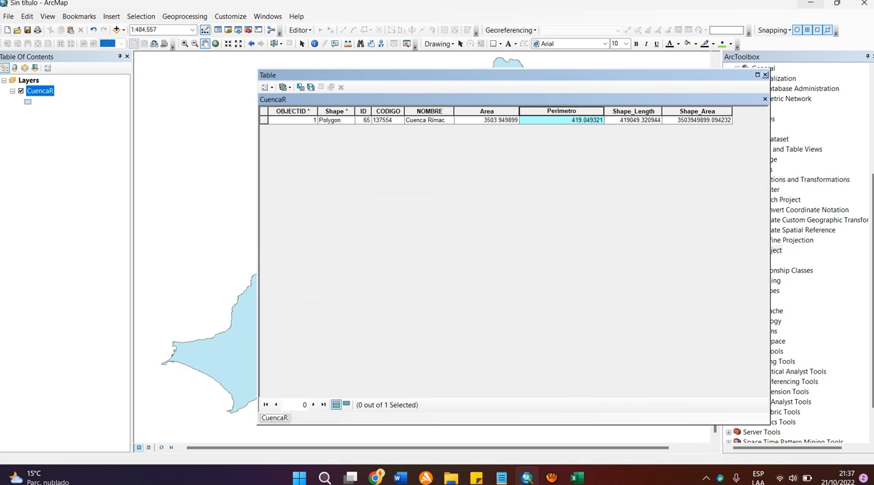
Step: Compare the Shape_Length and Shape_Area fields with the calculated Area and Perimetro values, and move the table window aside
{"action": "left_click", "coordinate": [632, 111]}
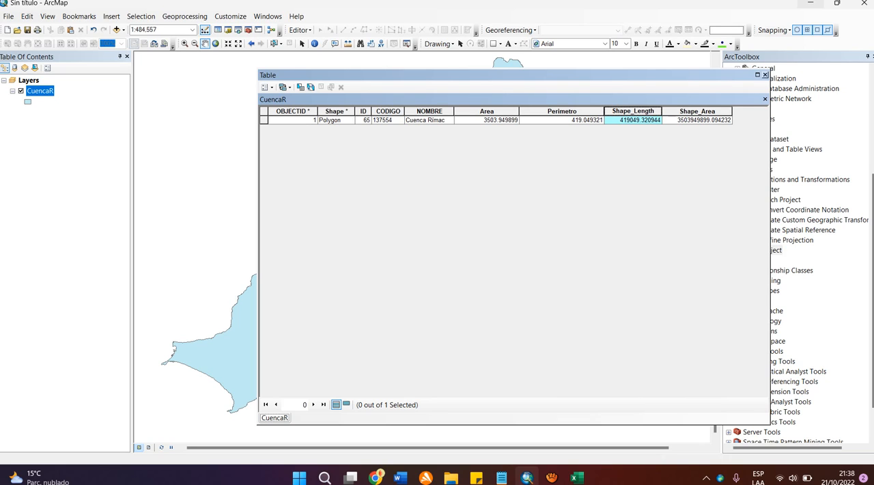
{"action": "left_click", "coordinate": [697, 111]}
{"action": "left_click", "coordinate": [486, 120]}
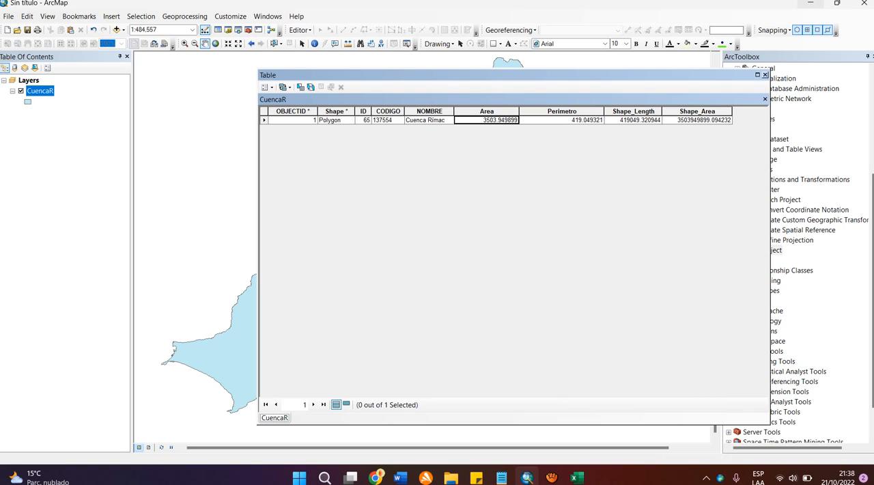
{"action": "left_click_drag", "start_coordinate": [744, 74], "coordinate": [654, 71]}
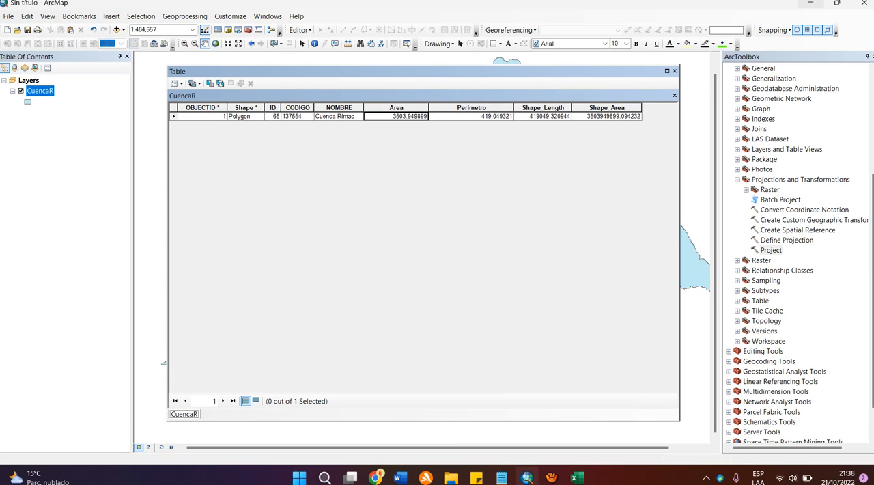
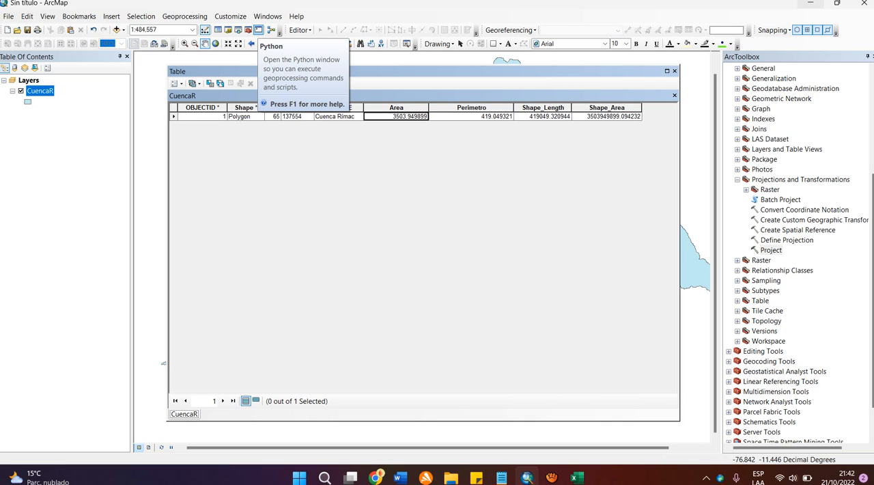
Step: Close the CuencaR attribute table and bring the whole watershed polygon into view on the map
{"action": "left_click", "coordinate": [674, 70]}
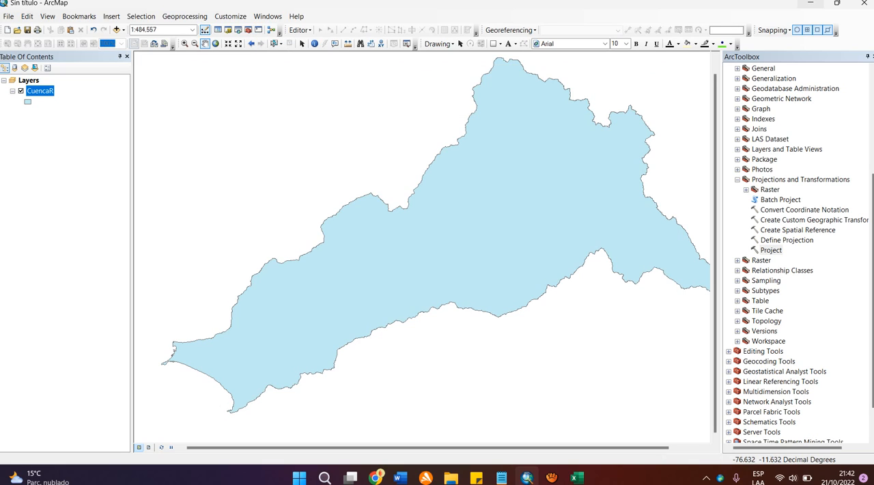
{"action": "left_click_drag", "start_coordinate": [419, 150], "coordinate": [409, 154]}
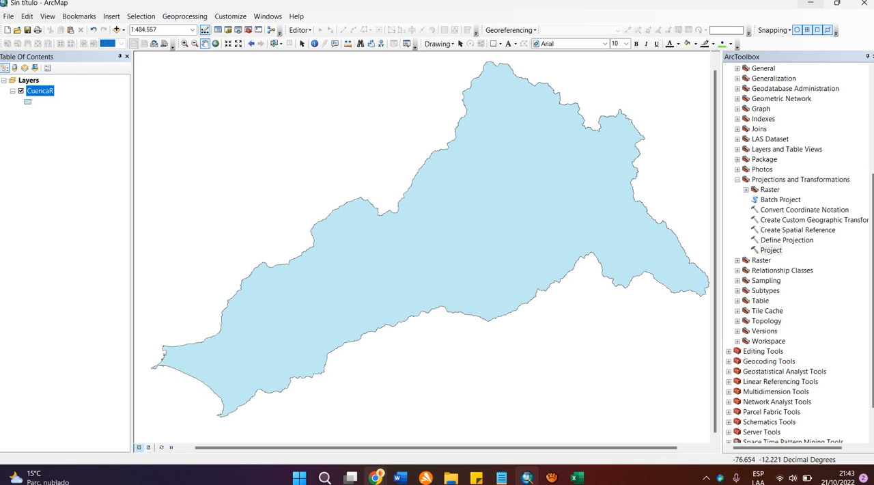
Step: Switch to the Google Meet call in Chrome, check its chat messages, and return to ArcMap
{"action": "mouse_move", "coordinate": [376, 476]}
{"action": "left_click", "coordinate": [311, 418]}
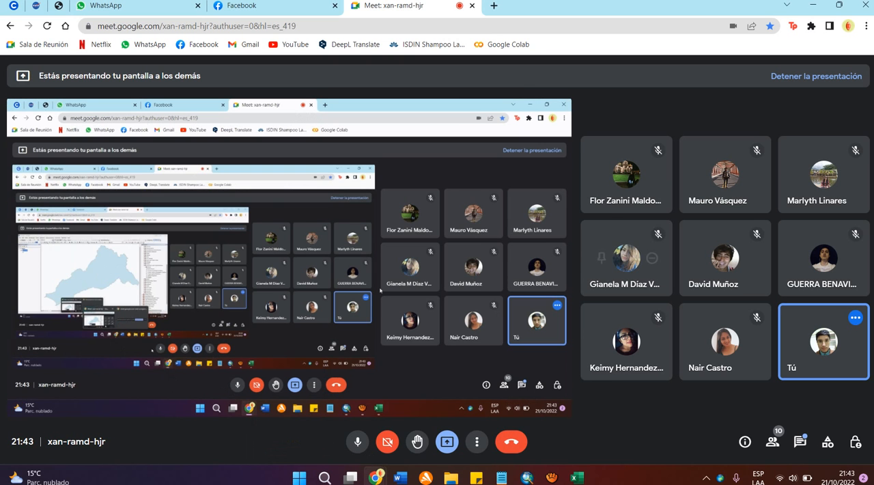
{"action": "left_click", "coordinate": [799, 442]}
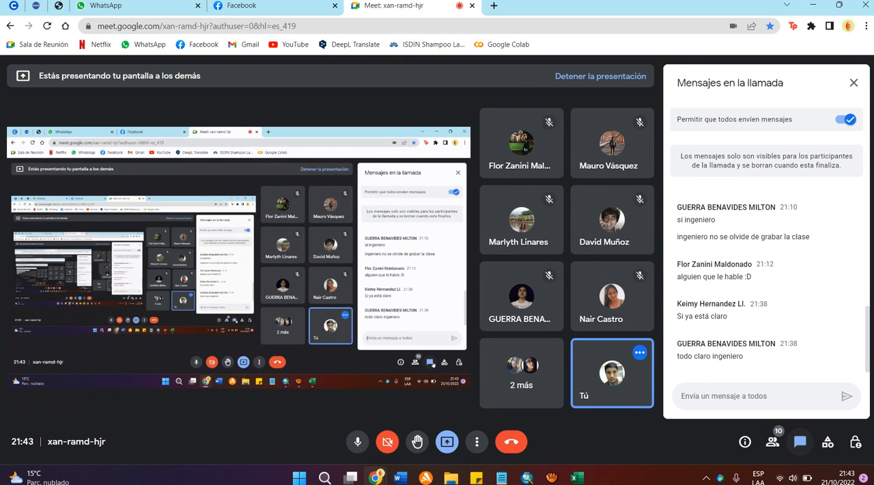
{"action": "left_click", "coordinate": [799, 442]}
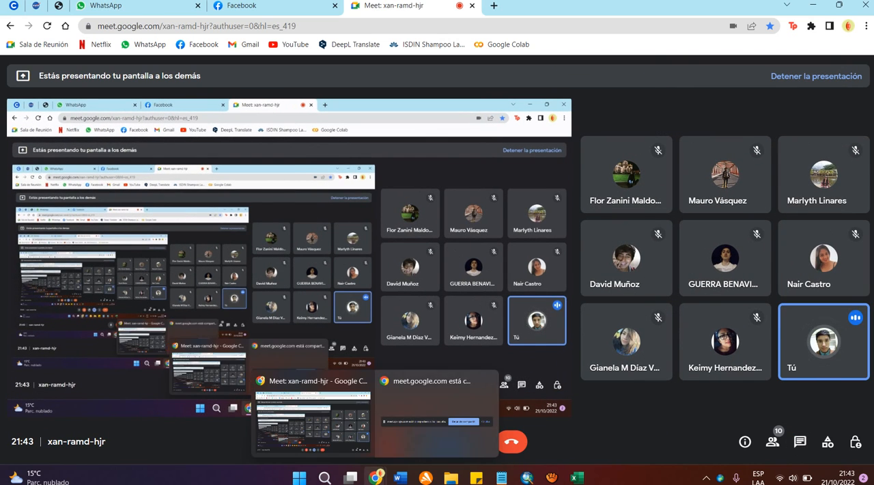
{"action": "left_click", "coordinate": [527, 476]}
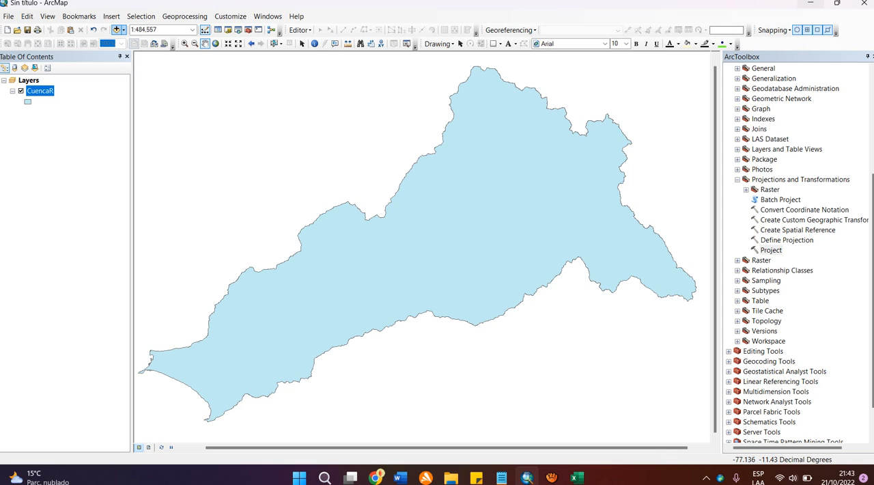
Step: Add the clase2.tif raster from the DEM-Mosaico folder to the map
{"action": "left_click", "coordinate": [116, 29]}
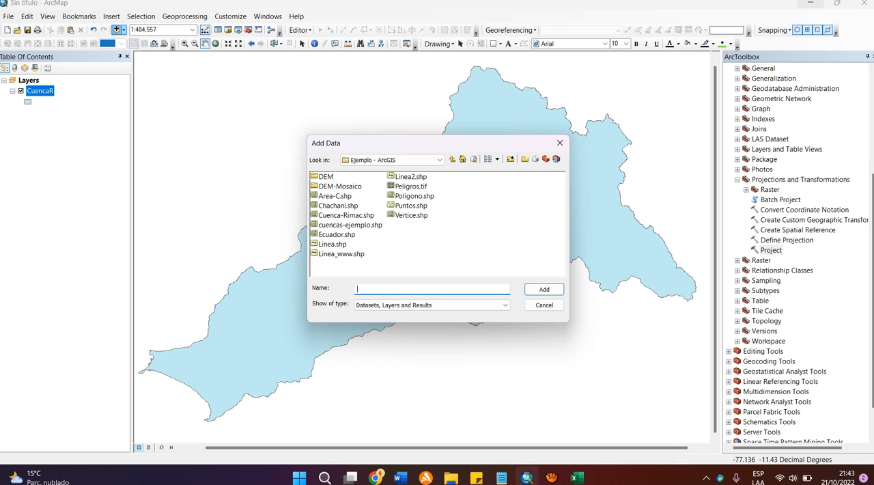
{"action": "type", "text": "DEM"}
{"action": "key", "text": "Return"}
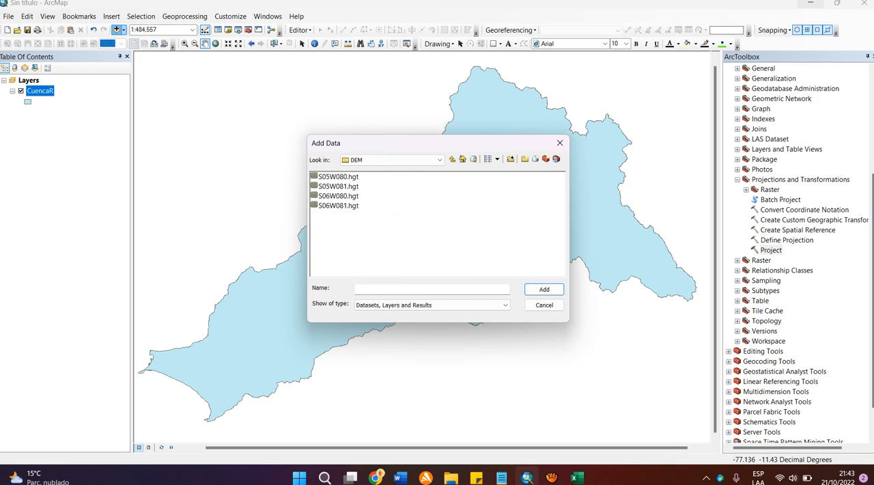
{"action": "left_click", "coordinate": [452, 159]}
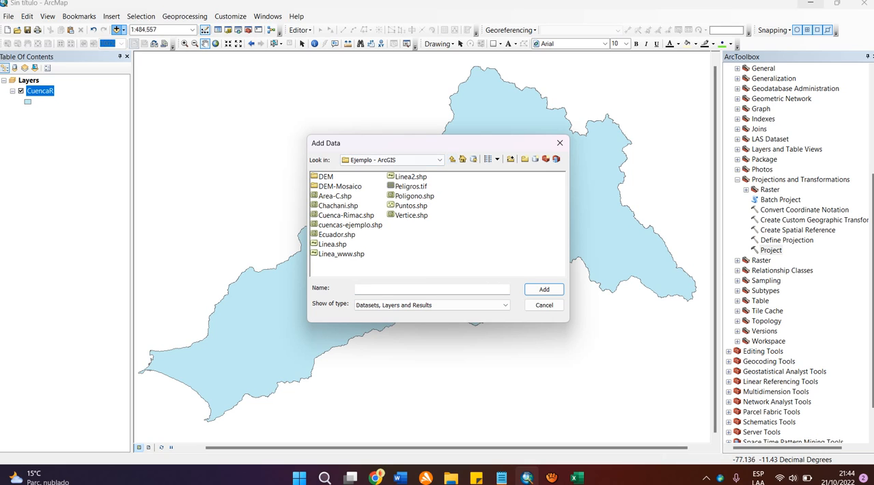
{"action": "double_click", "coordinate": [340, 186]}
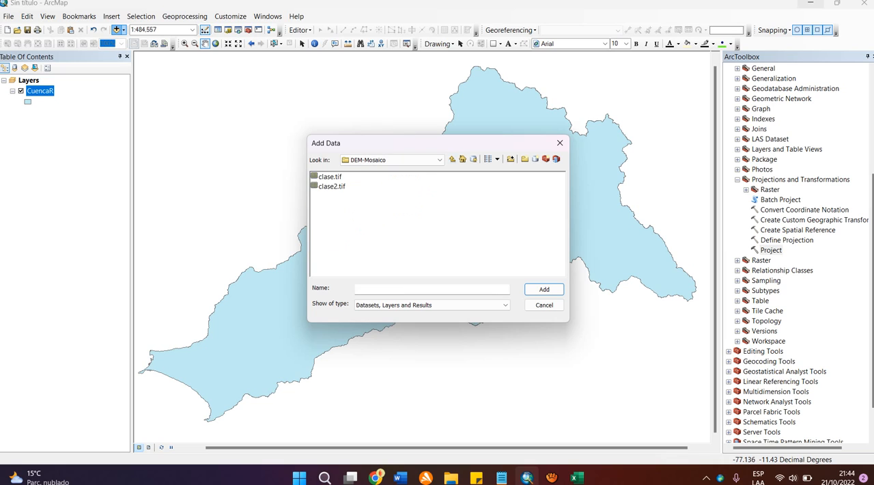
{"action": "left_click", "coordinate": [330, 177]}
{"action": "left_click", "coordinate": [331, 186]}
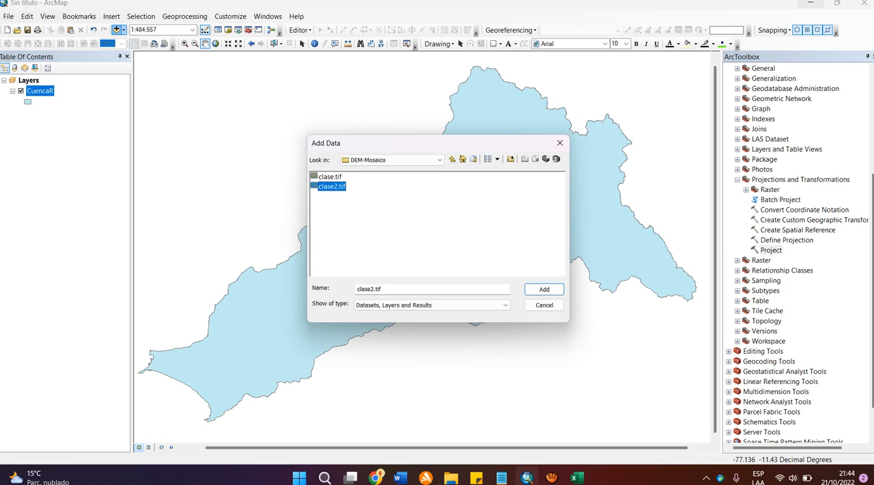
{"action": "key", "text": "Return"}
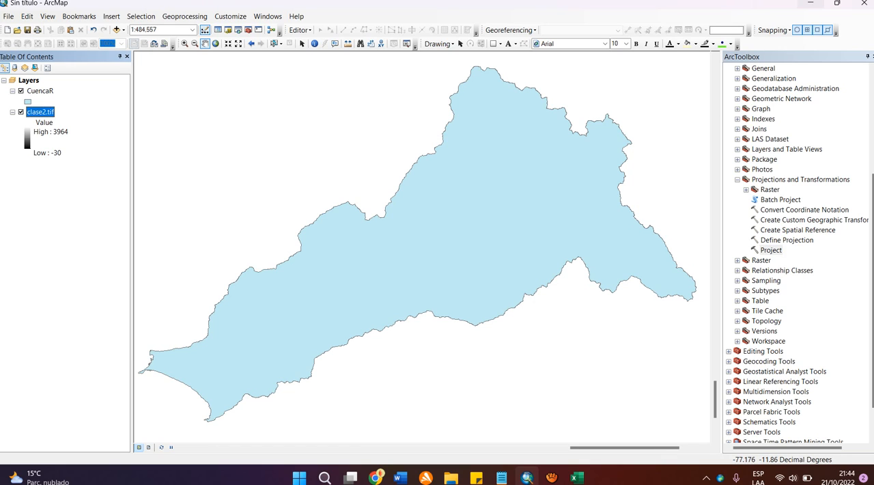
Step: Zoom the map to the extent of the clase2.tif layer and close ArcToolbox
{"action": "right_click", "coordinate": [44, 112]}
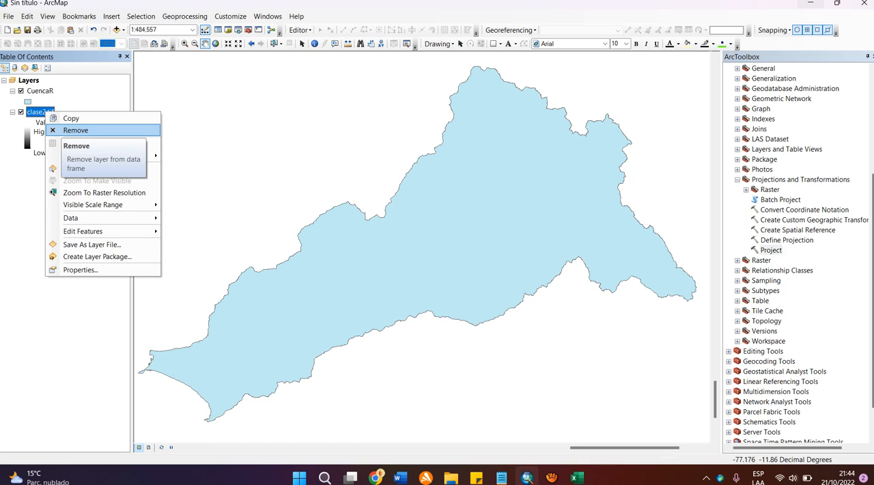
{"action": "right_click", "coordinate": [38, 113]}
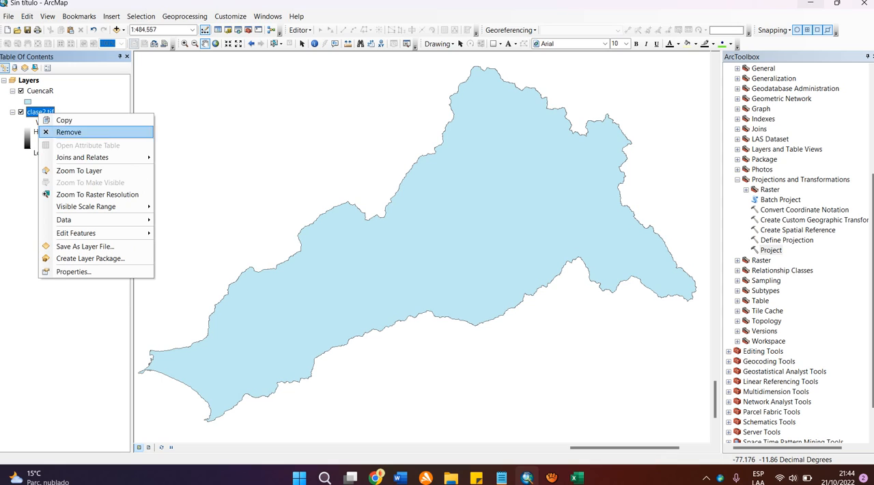
{"action": "left_click", "coordinate": [75, 171]}
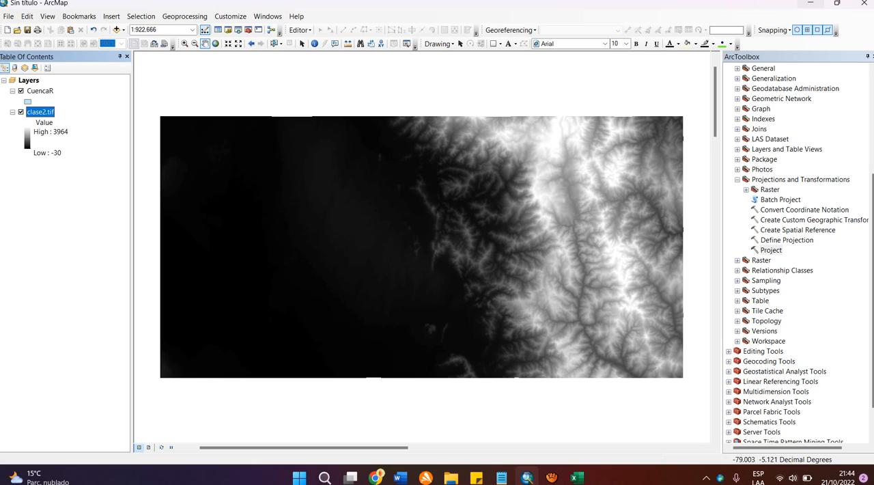
{"action": "left_click", "coordinate": [872, 56]}
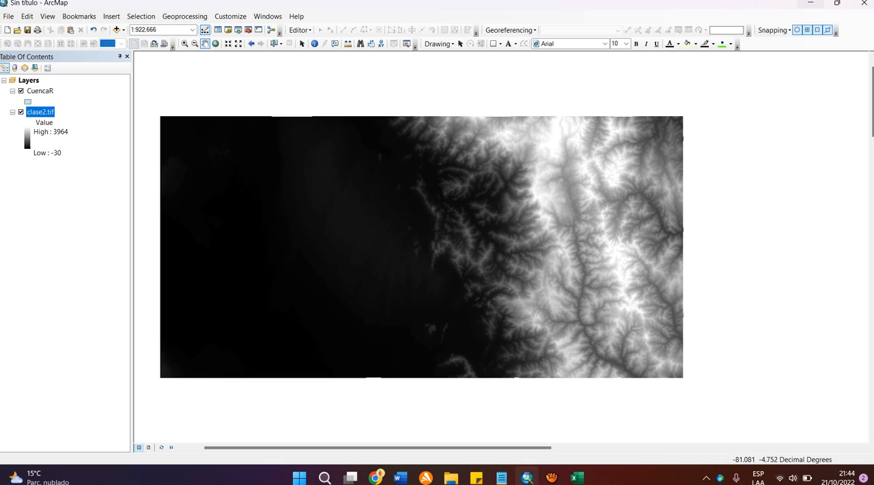
Step: Set up a new shapefile in the Ejemplo - ArcGIS folder, named Poligono2 with the Polygon feature type
{"action": "left_click", "coordinate": [228, 30]}
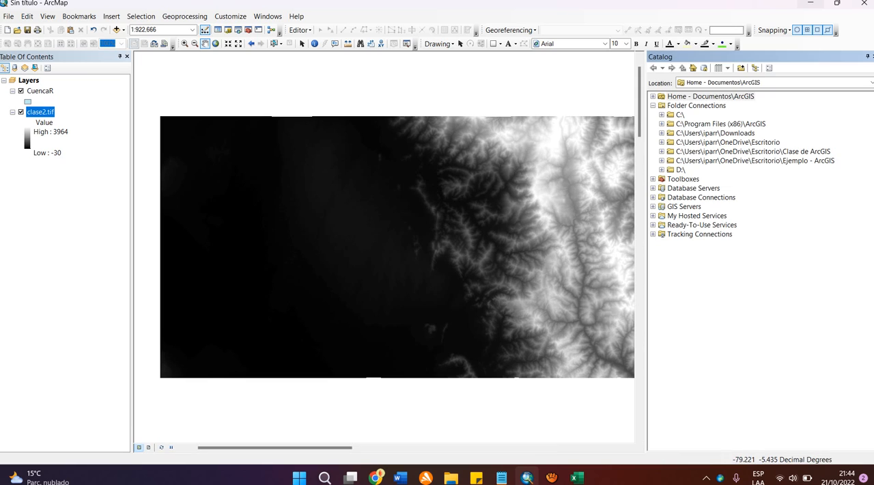
{"action": "right_click", "coordinate": [710, 160]}
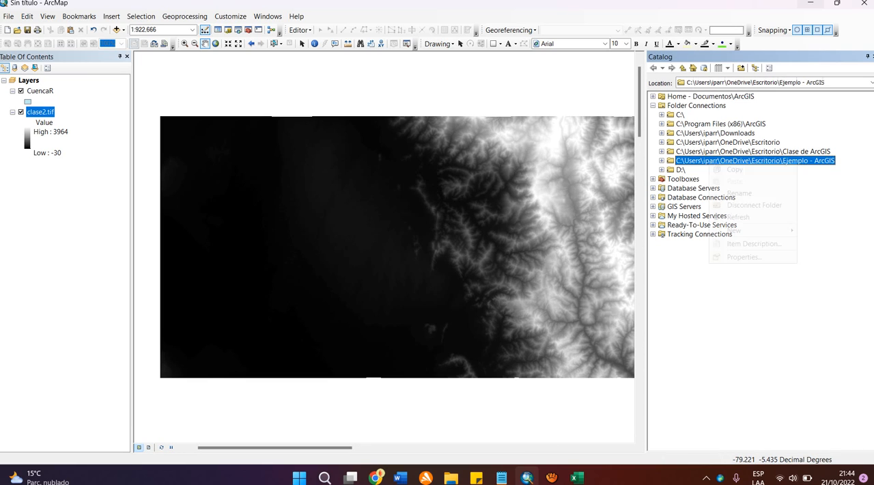
{"action": "mouse_move", "coordinate": [751, 230]}
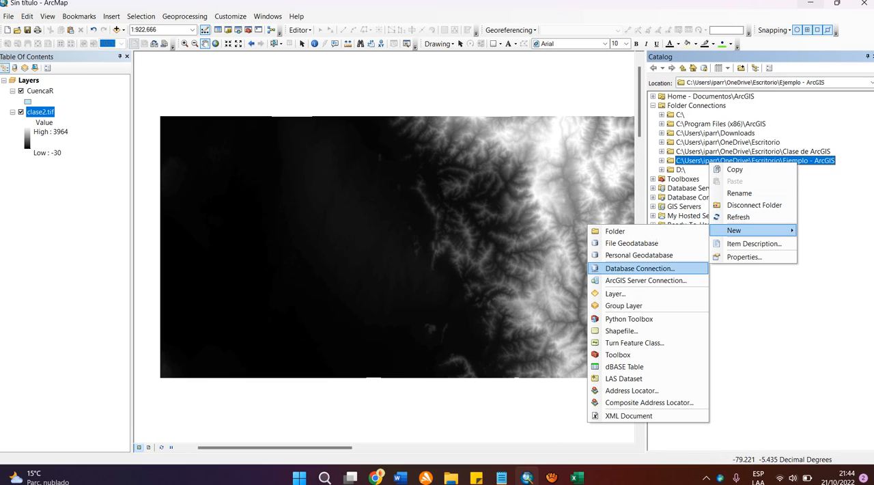
{"action": "left_click", "coordinate": [648, 332]}
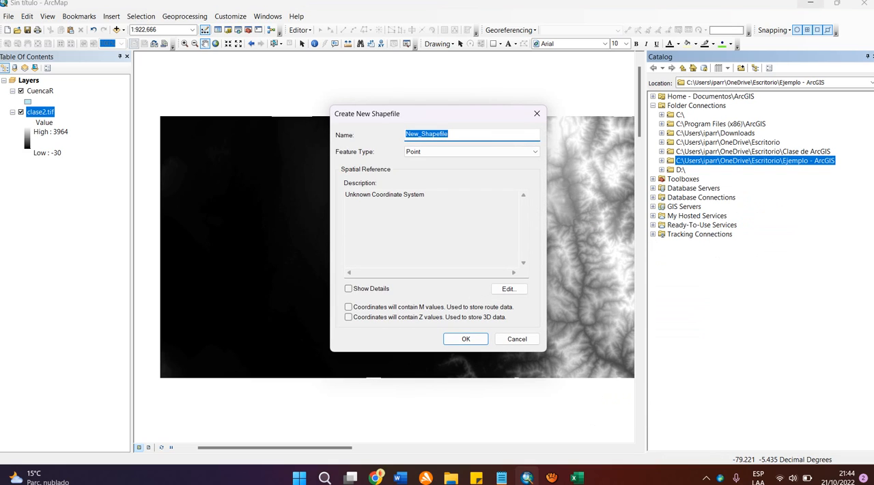
{"action": "type", "text": "Poligono2"}
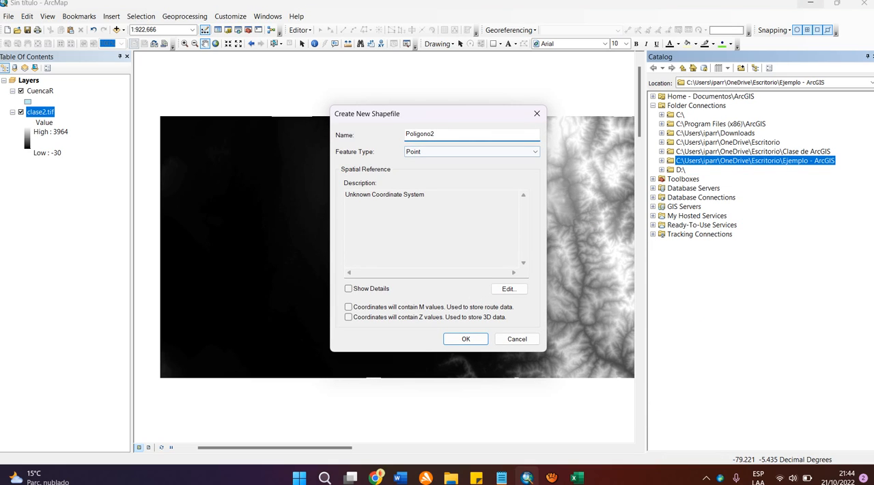
{"action": "left_click", "coordinate": [471, 151]}
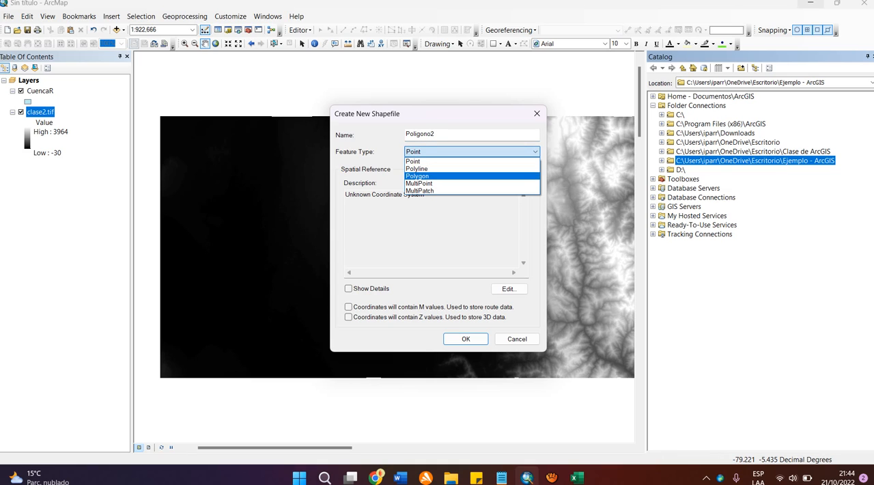
{"action": "left_click", "coordinate": [417, 175]}
Step: Assign the WGS 1984 UTM Zone 17S coordinate system to the Poligono2 shapefile and create it
{"action": "left_click", "coordinate": [508, 288]}
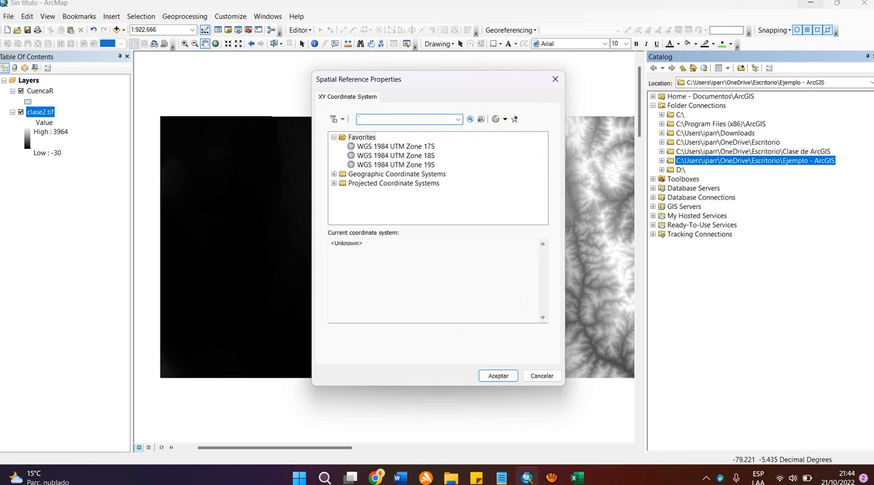
{"action": "left_click", "coordinate": [395, 155]}
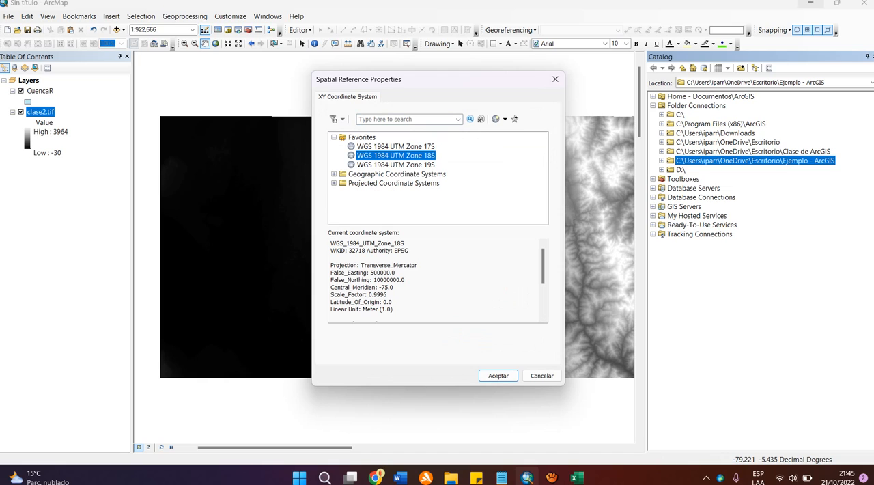
{"action": "left_click", "coordinate": [395, 146]}
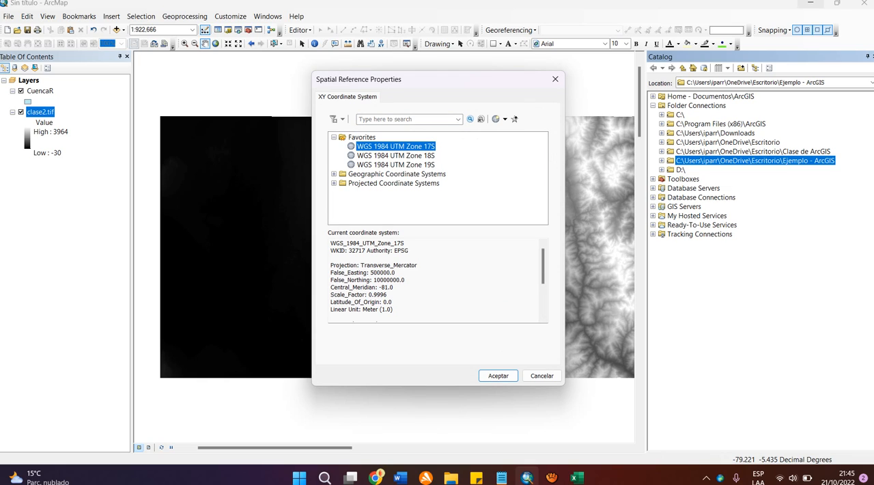
{"action": "left_click", "coordinate": [498, 375]}
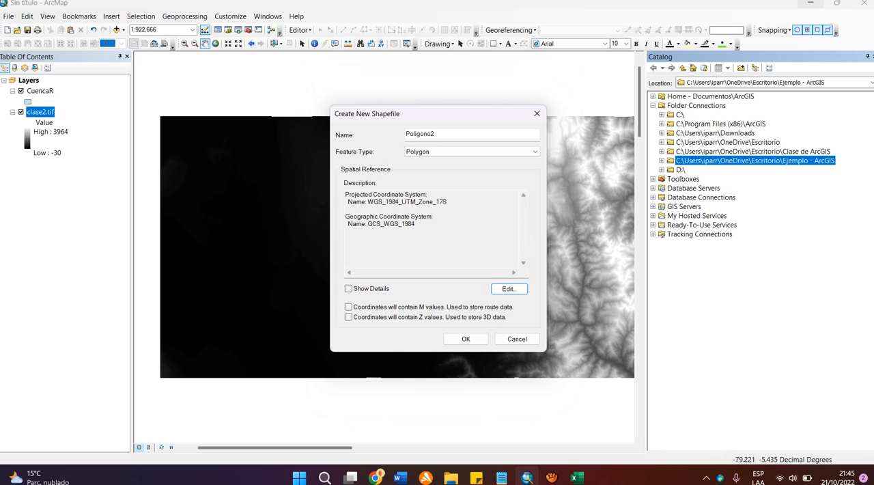
{"action": "key", "text": "Return"}
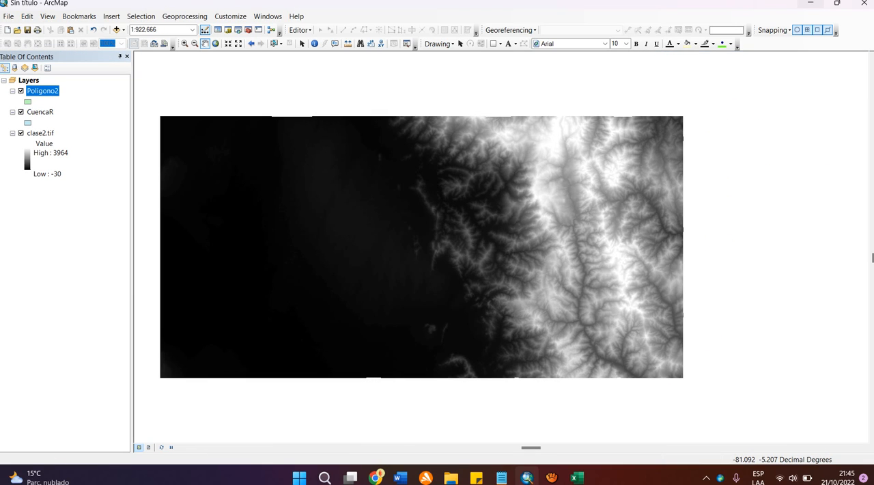
Step: Remove the CuencaR layer and start an edit session on Poligono2, continuing despite the spatial reference warning
{"action": "right_click", "coordinate": [48, 112]}
{"action": "left_click", "coordinate": [68, 129]}
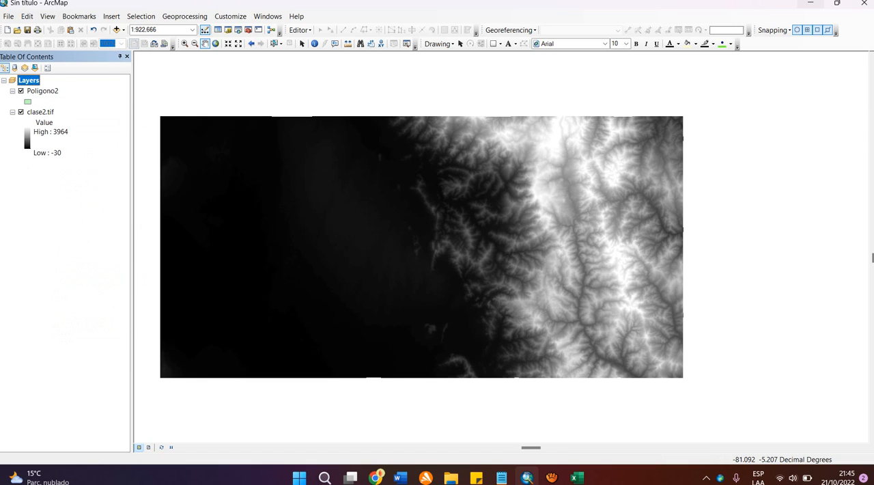
{"action": "right_click", "coordinate": [44, 94]}
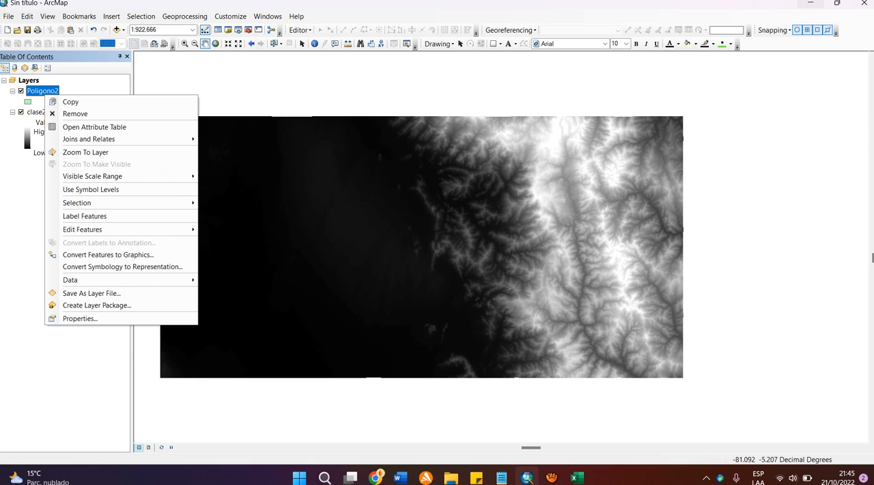
{"action": "mouse_move", "coordinate": [121, 229]}
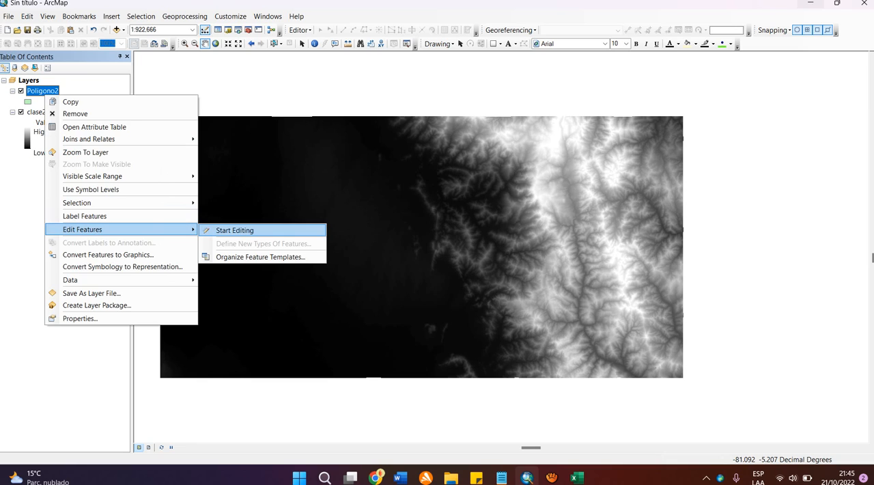
{"action": "left_click", "coordinate": [234, 230]}
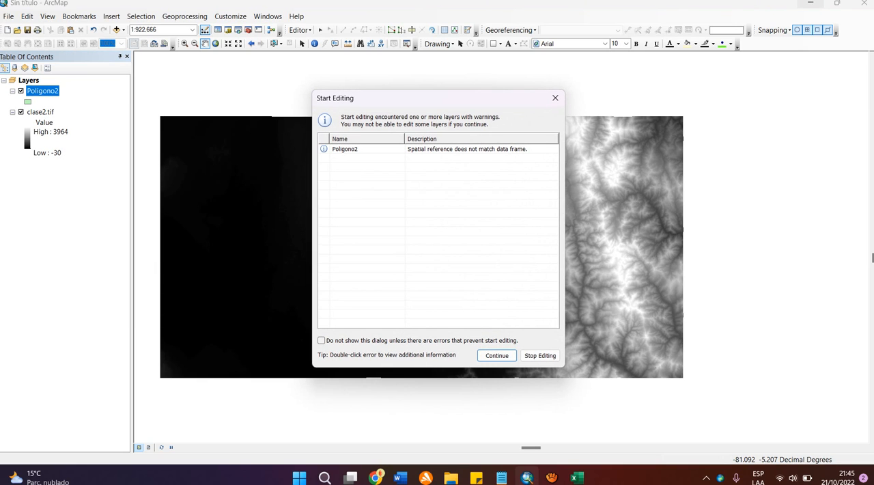
{"action": "left_click", "coordinate": [496, 355]}
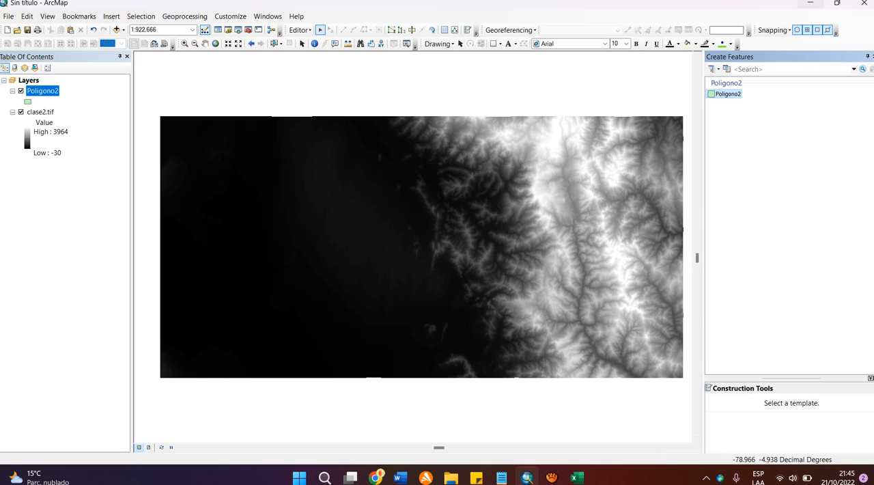
Step: Draw a narrow triangular Poligono2 polygon over the mountainous eastern part of the DEM, with a perimeter of about 1 decimal degree
{"action": "left_click", "coordinate": [728, 94]}
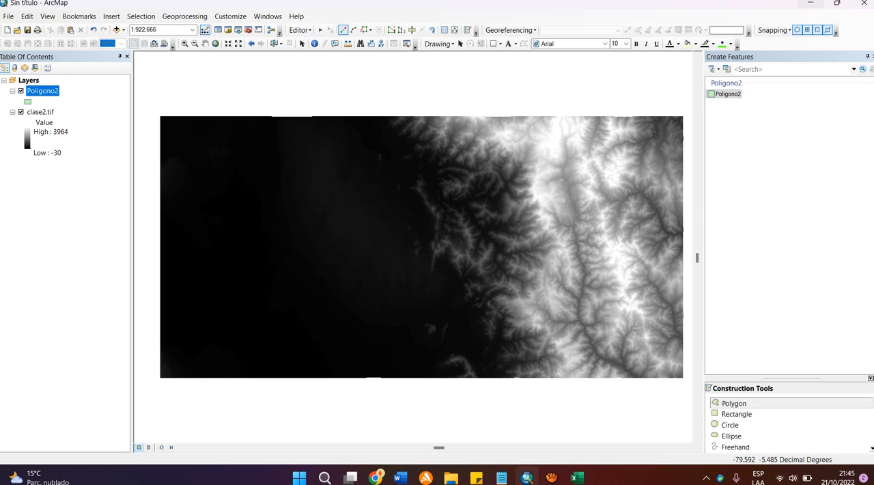
{"action": "left_click", "coordinate": [576, 182]}
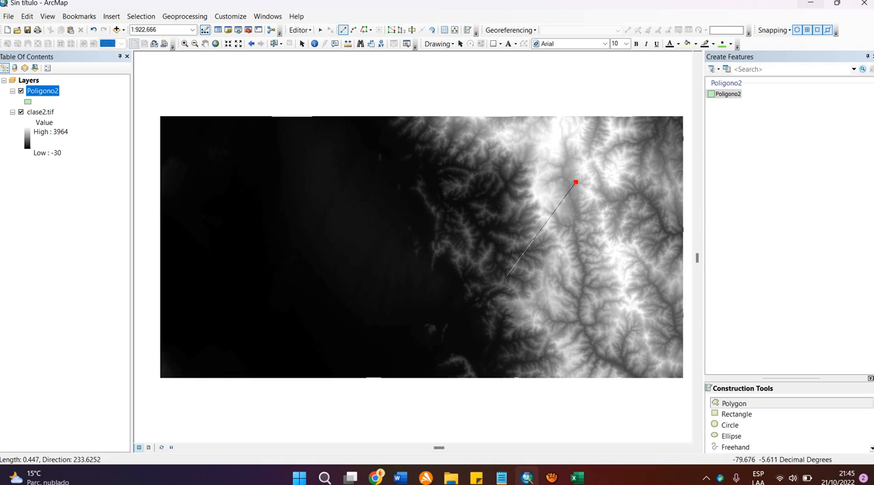
{"action": "left_click", "coordinate": [502, 269]}
{"action": "left_click", "coordinate": [524, 287]}
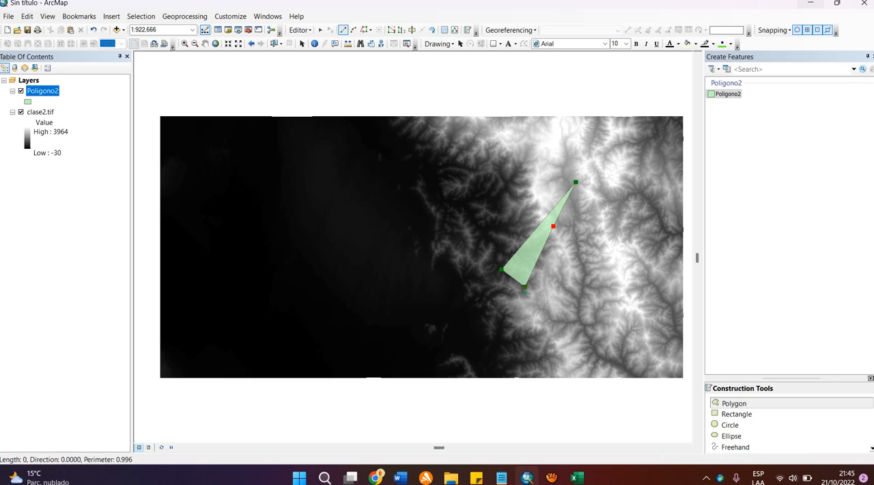
{"action": "double_click", "coordinate": [525, 287]}
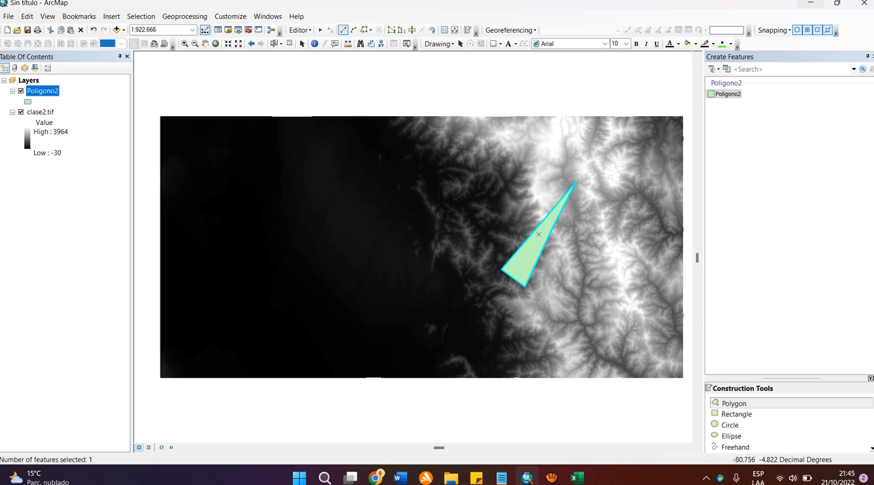
Step: Stop the edit session, saving the edits to Poligono2, and close the feature creation window
{"action": "left_click", "coordinate": [299, 30]}
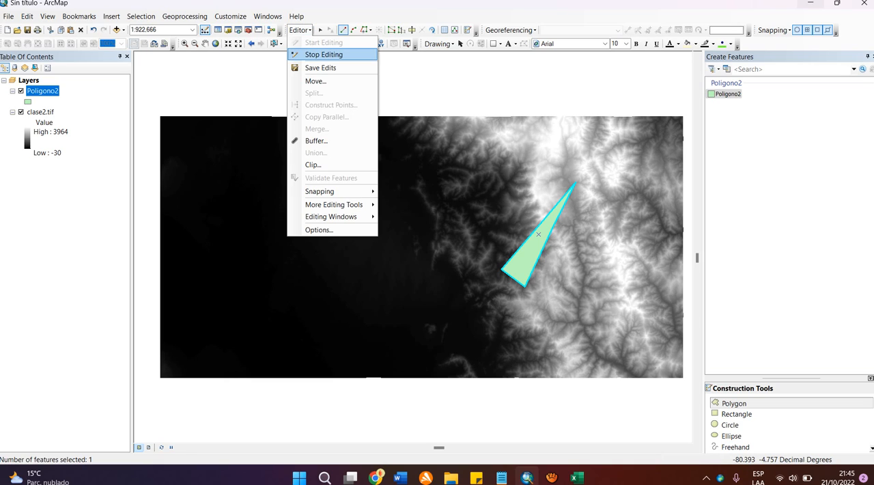
{"action": "left_click", "coordinate": [324, 54]}
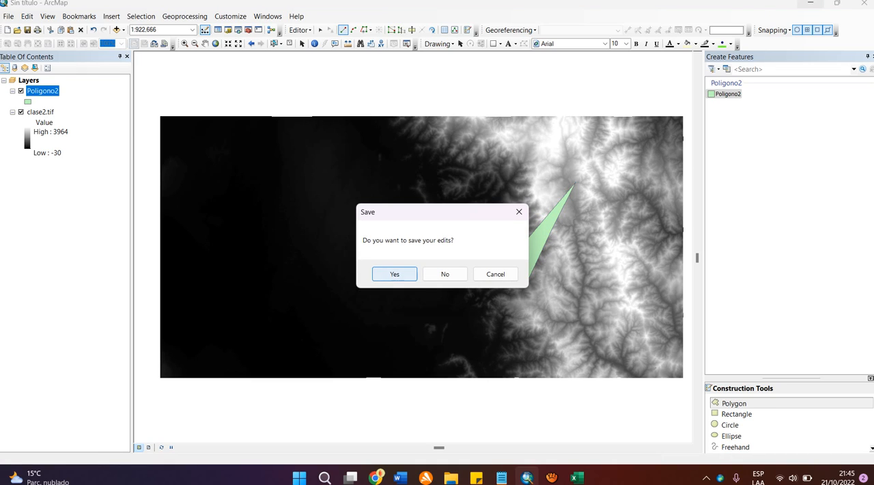
{"action": "key", "text": "Return"}
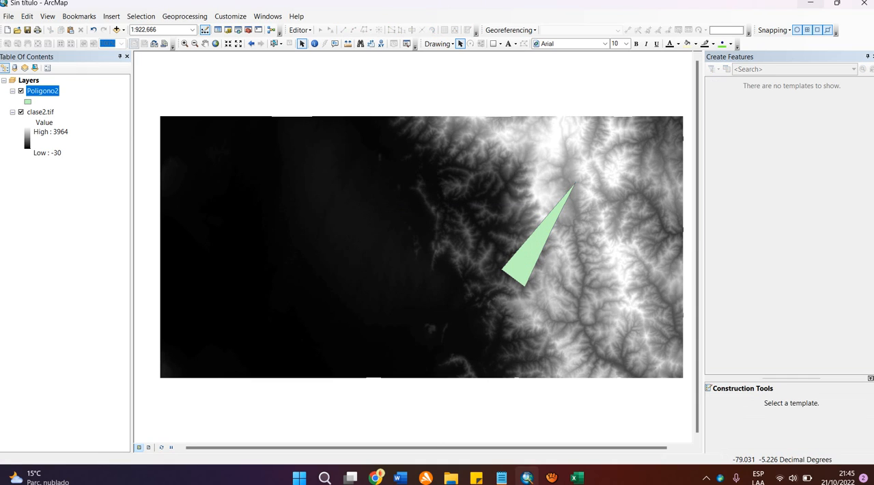
{"action": "left_click", "coordinate": [873, 57]}
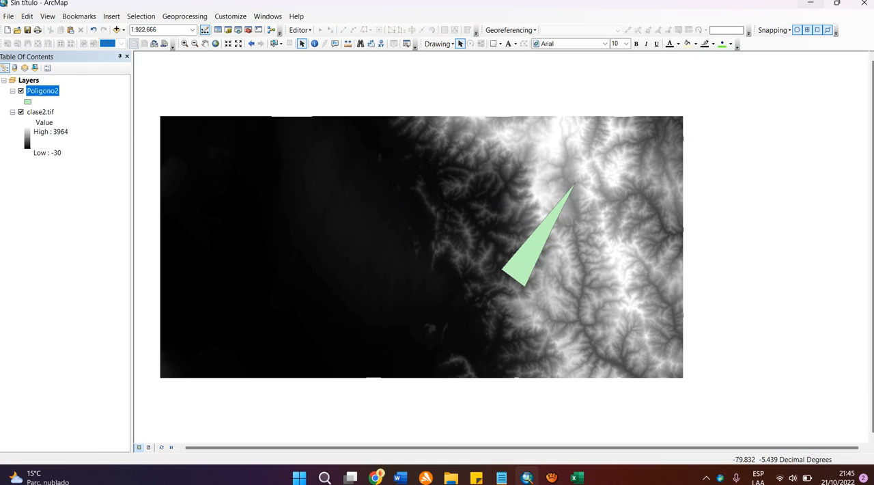
{"action": "left_click", "coordinate": [88, 208]}
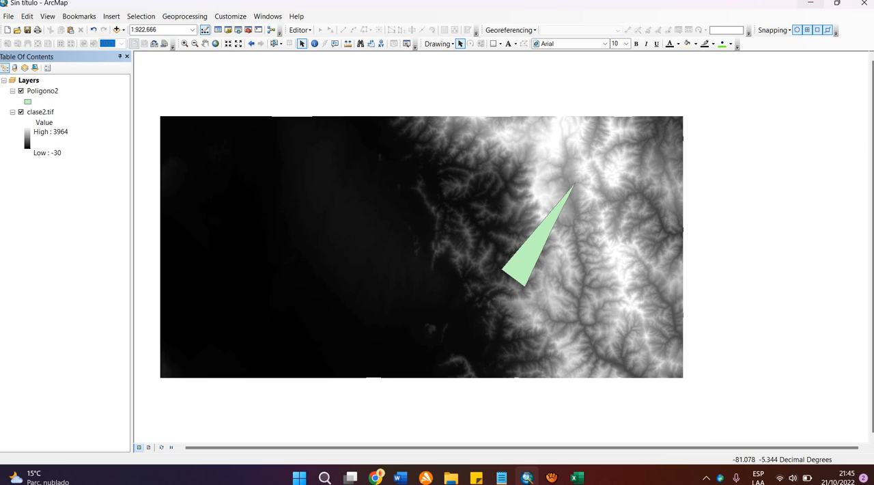
Step: Open the Poligono2 attribute table and add a field named Zmin of type Double
{"action": "right_click", "coordinate": [44, 91]}
{"action": "left_click", "coordinate": [95, 126]}
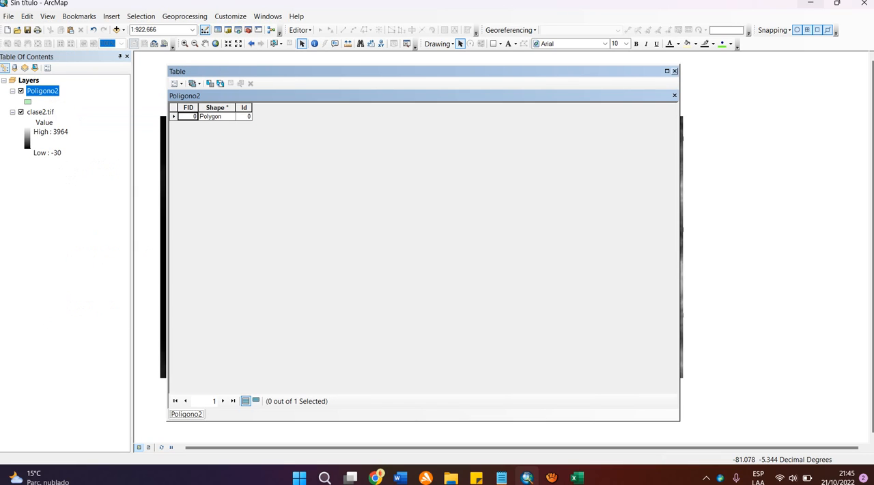
{"action": "left_click", "coordinate": [177, 83]}
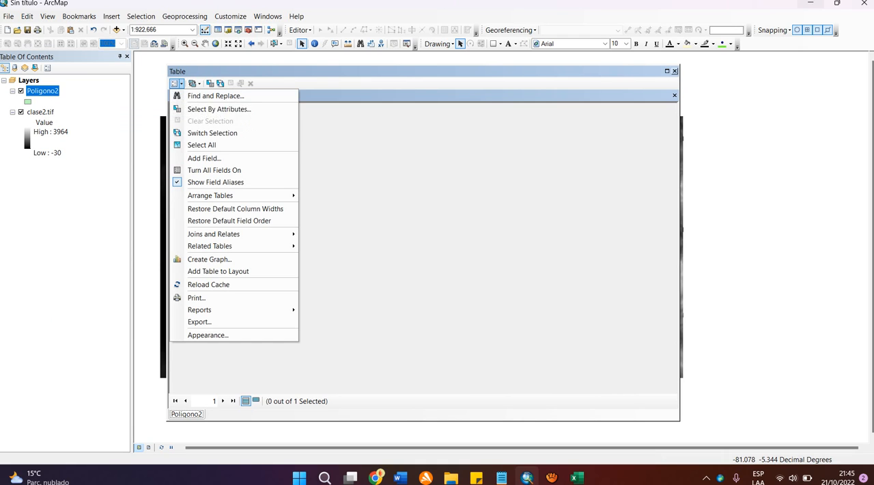
{"action": "left_click", "coordinate": [204, 158]}
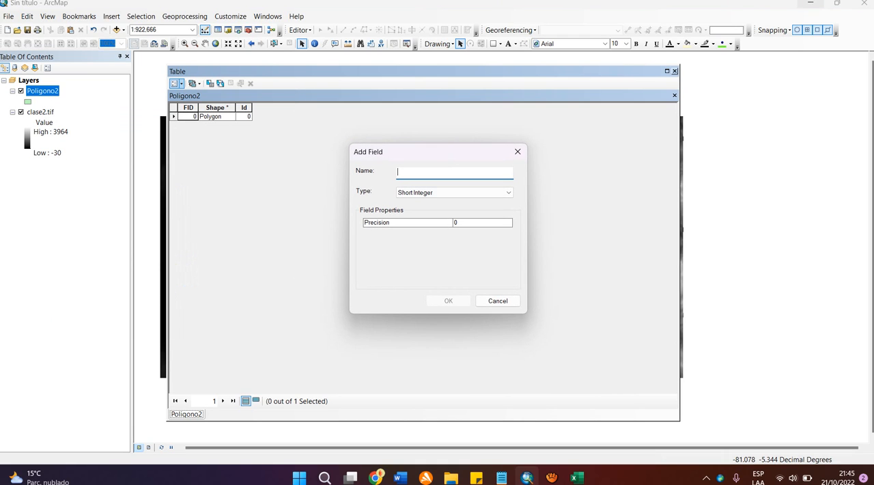
{"action": "type", "text": "Zmin"}
{"action": "left_click", "coordinate": [508, 192]}
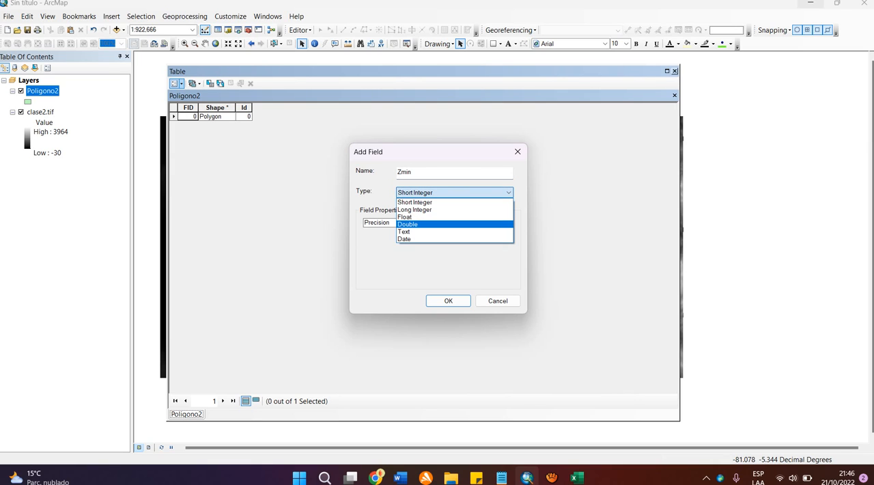
{"action": "left_click", "coordinate": [478, 225]}
{"action": "left_click", "coordinate": [448, 301]}
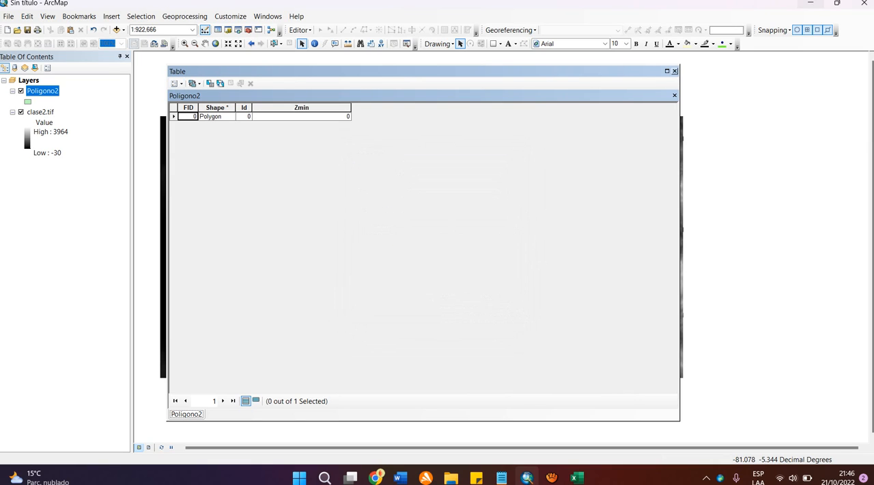
Step: Add a second field named Zmax of type Double to the Poligono2 attribute table
{"action": "left_click", "coordinate": [175, 82]}
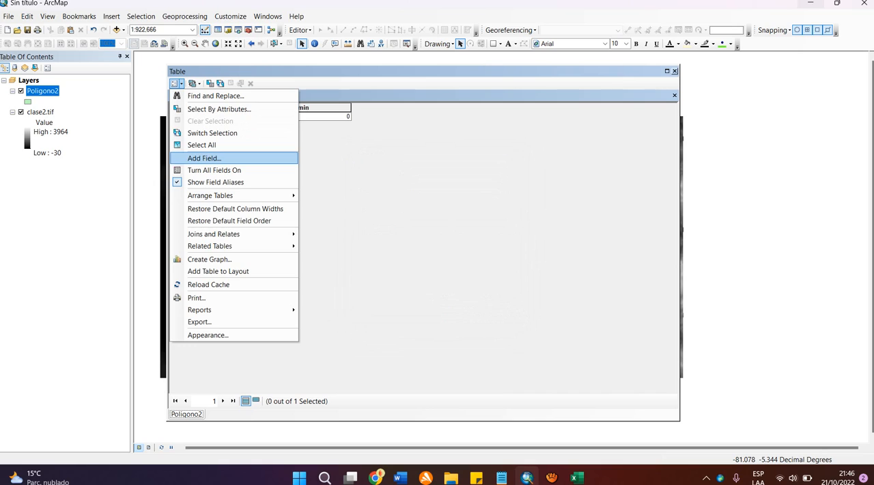
{"action": "left_click", "coordinate": [205, 158]}
{"action": "type", "text": "Z"}
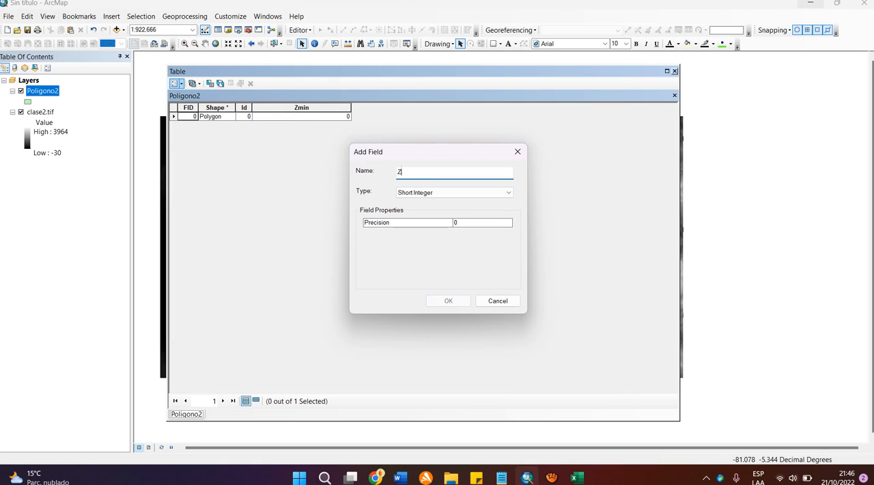
{"action": "type", "text": "max"}
{"action": "left_click", "coordinate": [456, 193]}
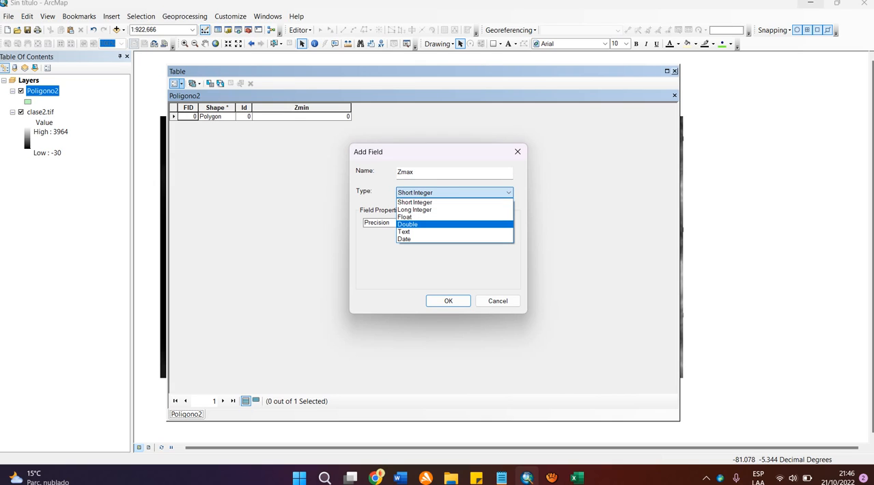
{"action": "left_click", "coordinate": [408, 224]}
{"action": "left_click", "coordinate": [448, 300]}
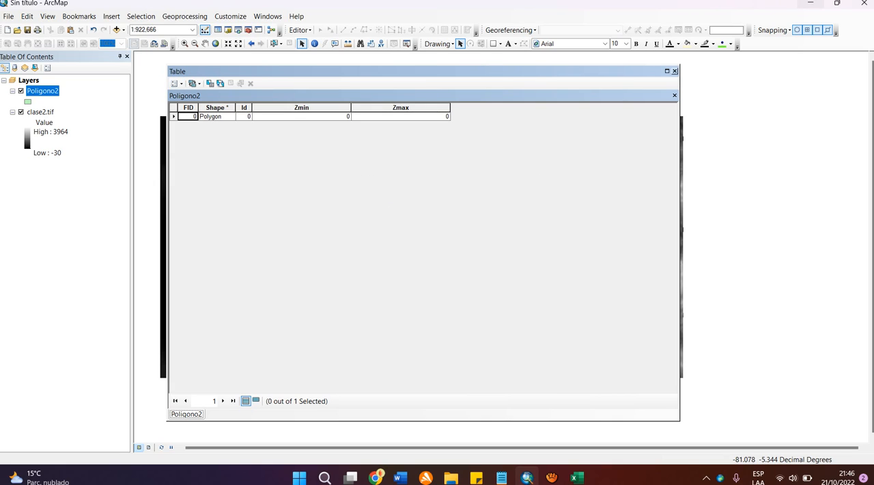
Step: Check which properties Calculate Geometry offers for the Zmin field, without calculating, and close the attribute table
{"action": "right_click", "coordinate": [319, 107]}
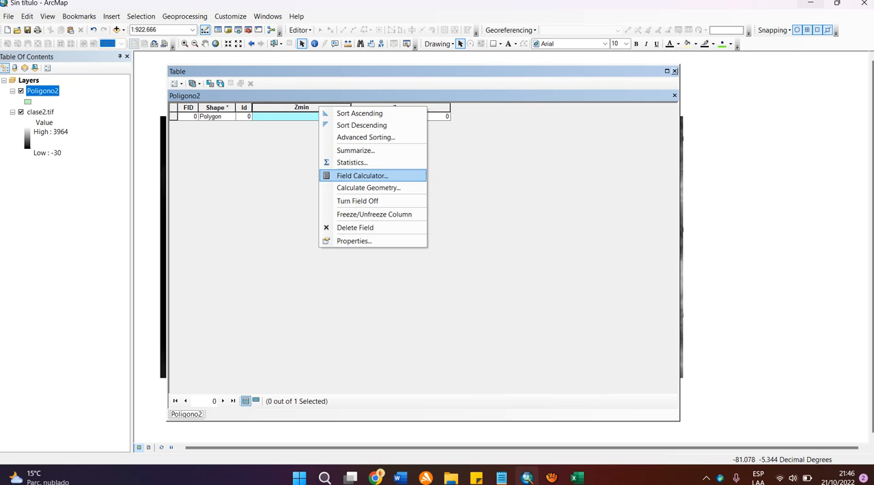
{"action": "left_click", "coordinate": [369, 187]}
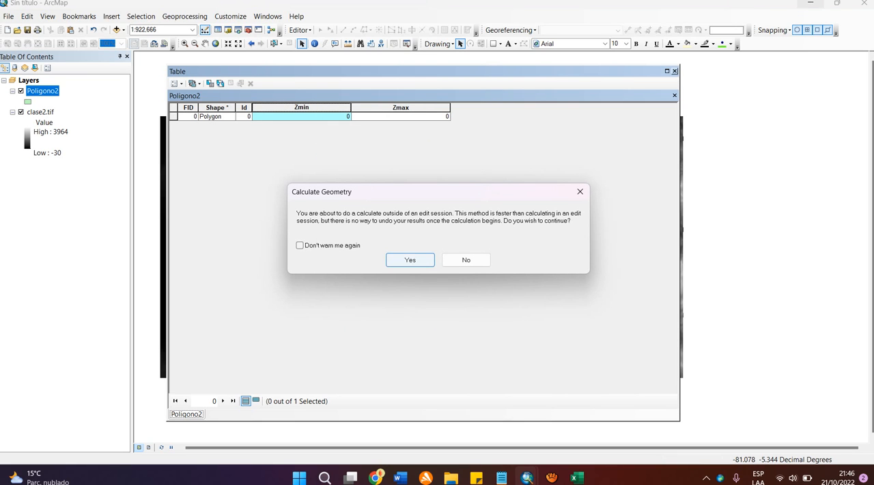
{"action": "key", "text": "Return"}
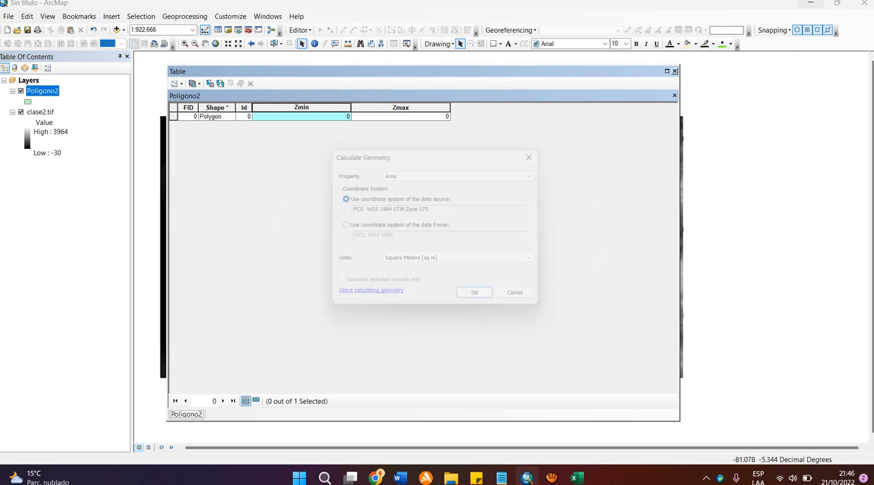
{"action": "left_click", "coordinate": [464, 173]}
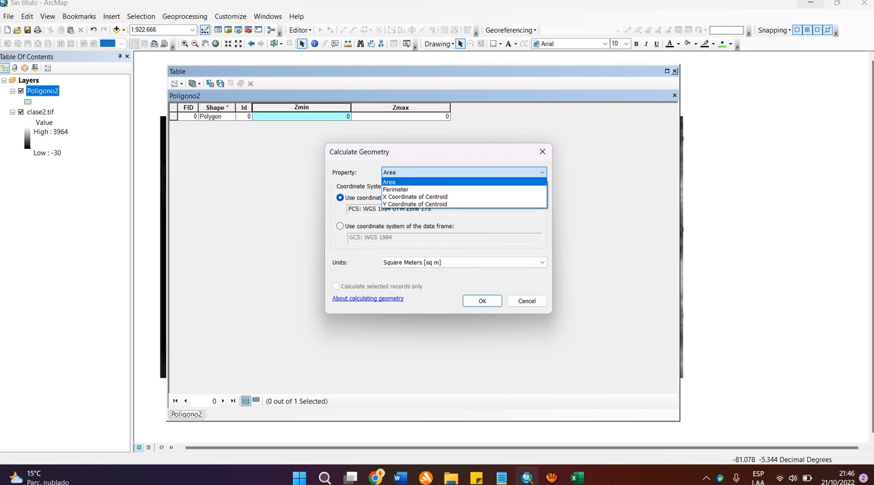
{"action": "key", "text": "Down"}
{"action": "key", "text": "Down"}
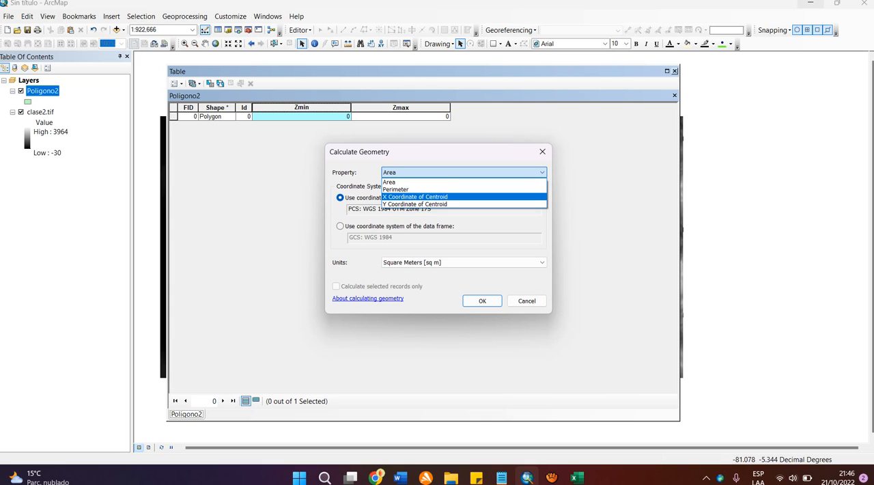
{"action": "key", "text": "Down"}
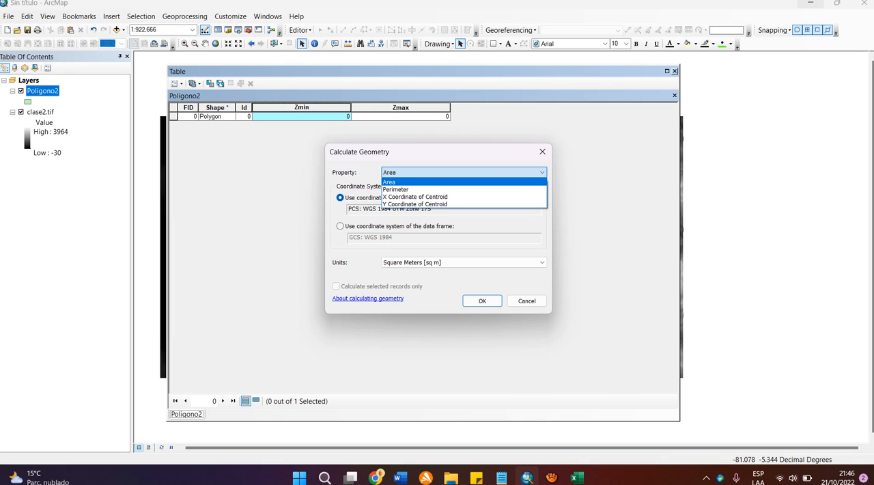
{"action": "left_click", "coordinate": [542, 151]}
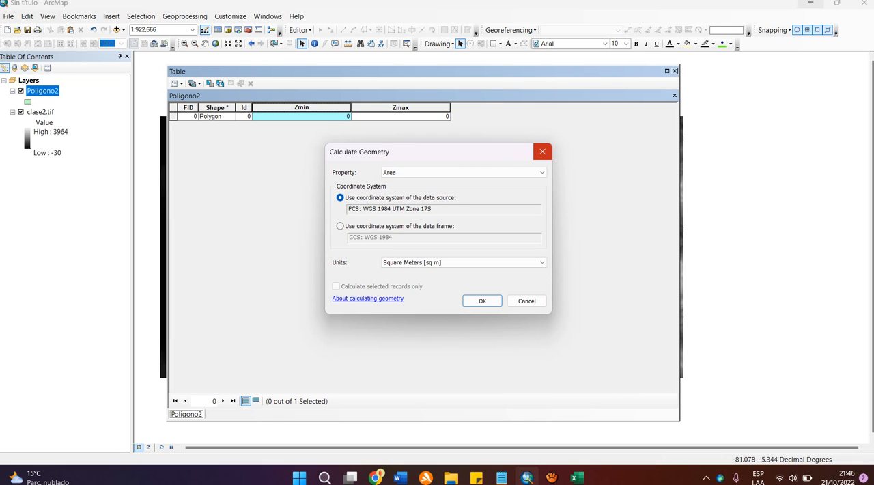
{"action": "left_click", "coordinate": [542, 152]}
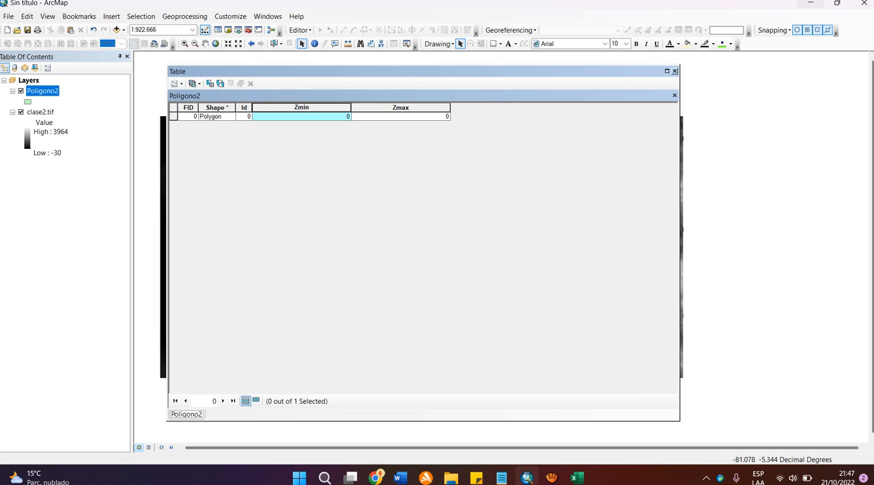
{"action": "left_click", "coordinate": [675, 71]}
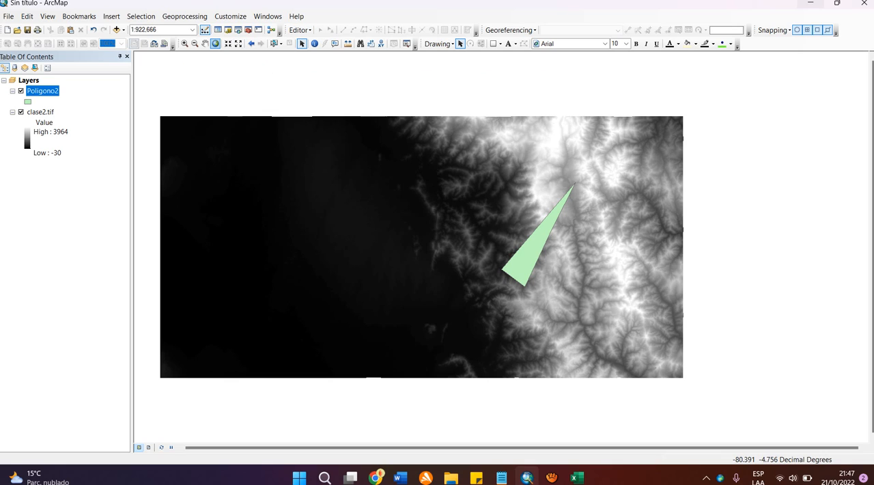
Step: Search the tools for "interpolate shape" and open the Interpolate Shape (3D Analyst) tool
{"action": "left_click", "coordinate": [205, 43]}
{"action": "left_click_drag", "start_coordinate": [539, 273], "coordinate": [355, 238]}
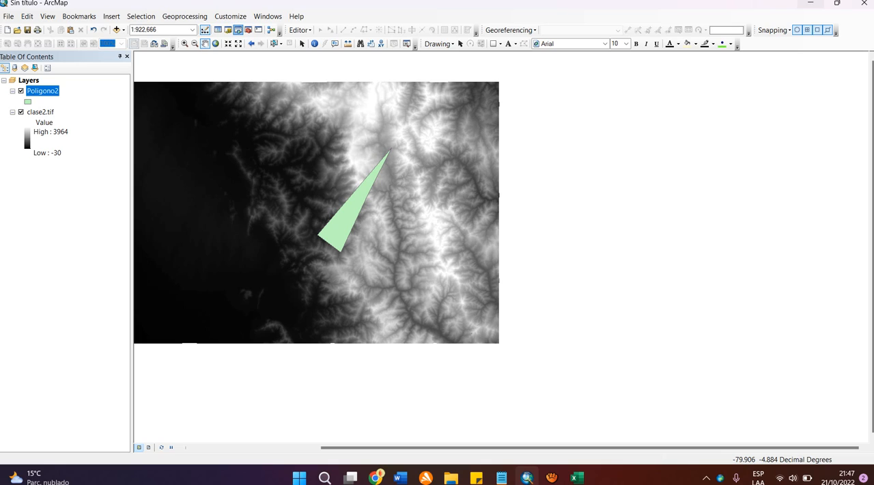
{"action": "left_click", "coordinate": [237, 30]}
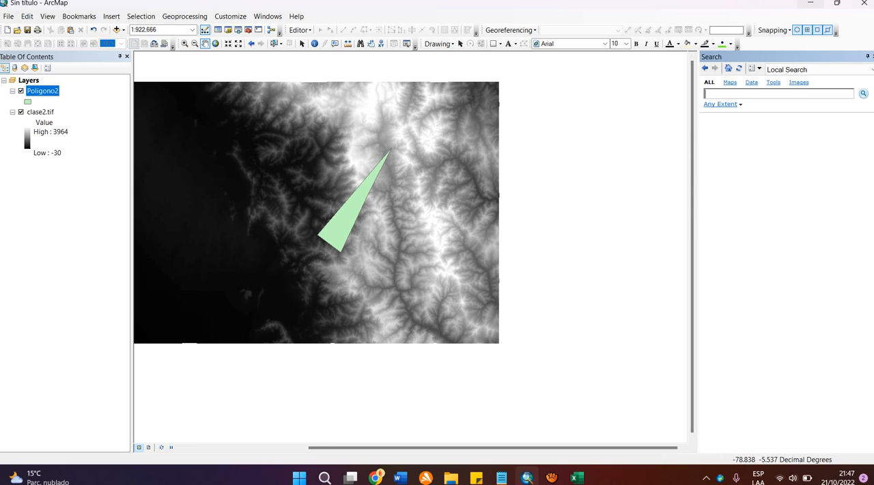
{"action": "type", "text": "interpolate shape"}
{"action": "key", "text": "Return"}
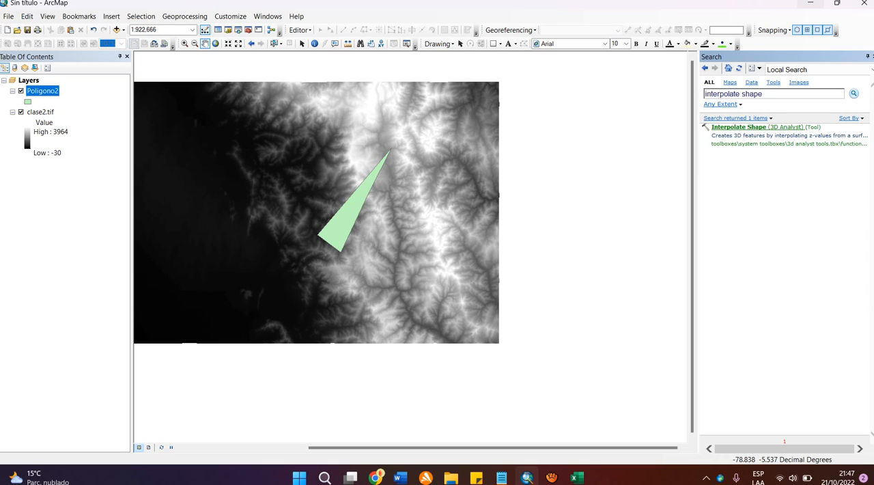
{"action": "left_click", "coordinate": [739, 127]}
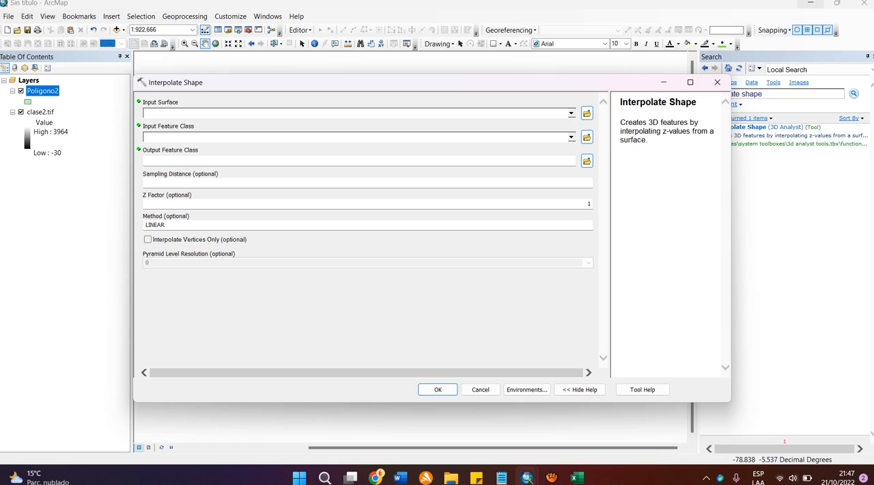
Step: Run Interpolate Shape with clase2.tif as input surface, Poligono2 as input features and an output feature class named clase2_Int
{"action": "left_click_drag", "start_coordinate": [41, 112], "coordinate": [198, 113]}
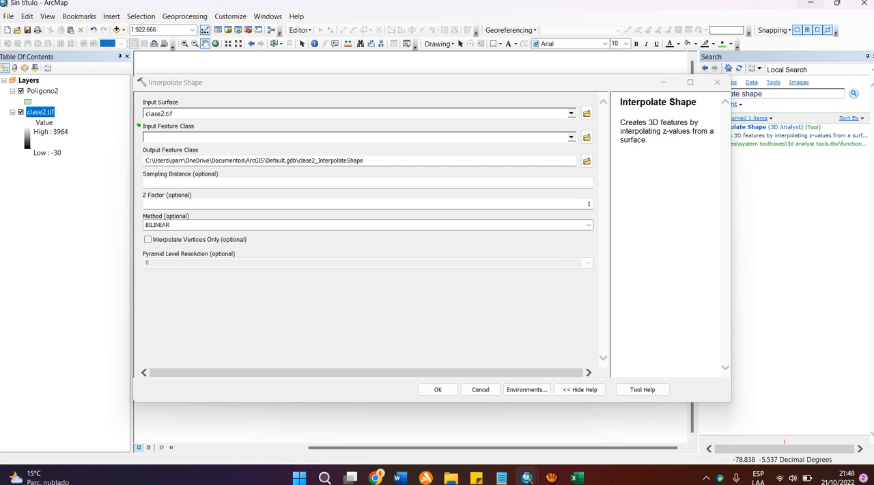
{"action": "left_click_drag", "start_coordinate": [42, 91], "coordinate": [163, 134]}
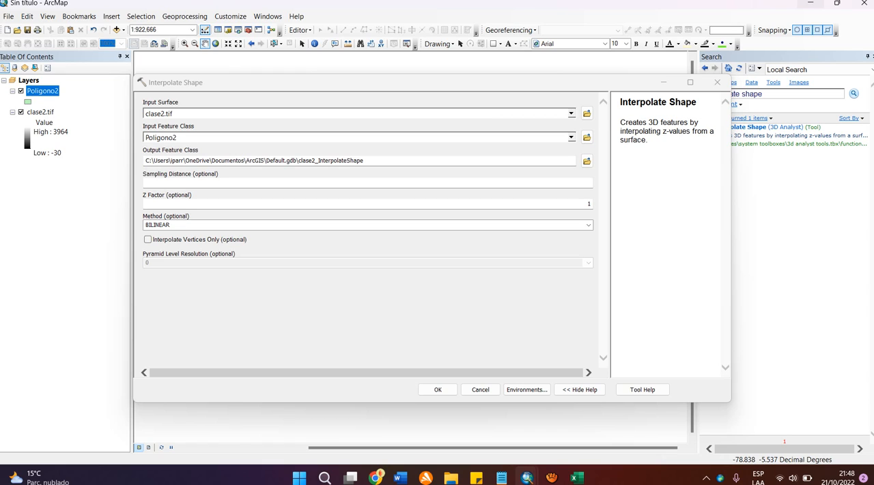
{"action": "left_click_drag", "start_coordinate": [326, 160], "coordinate": [366, 160]}
{"action": "key", "text": "BackSpace"}
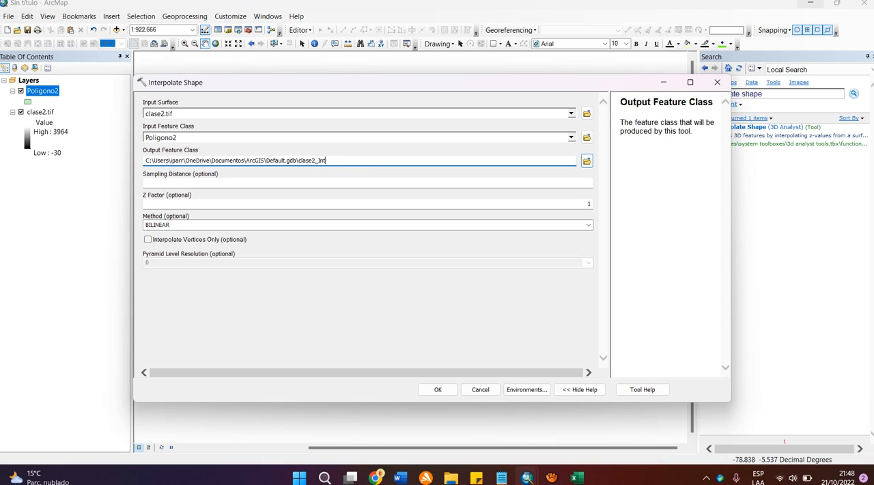
{"action": "left_click", "coordinate": [367, 175]}
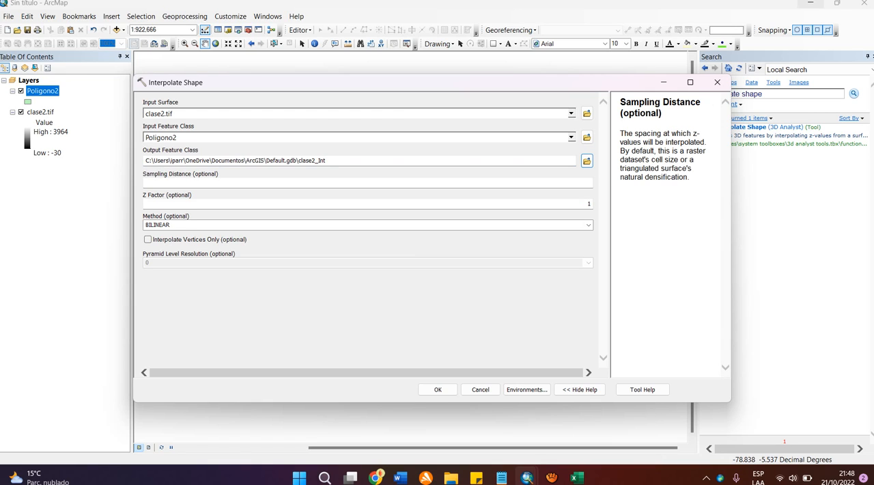
{"action": "left_click", "coordinate": [437, 389]}
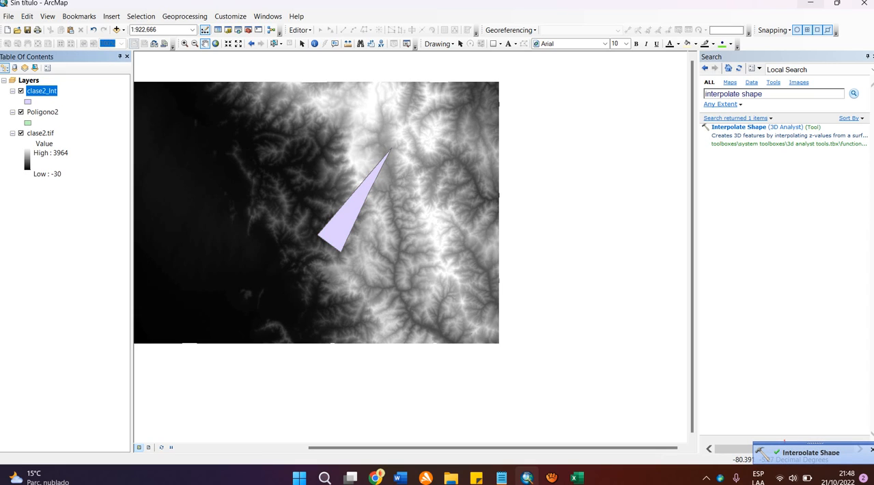
Step: Hide and collapse the Poligono2 layer, and open the attribute table of clase2_Int
{"action": "left_click", "coordinate": [21, 112]}
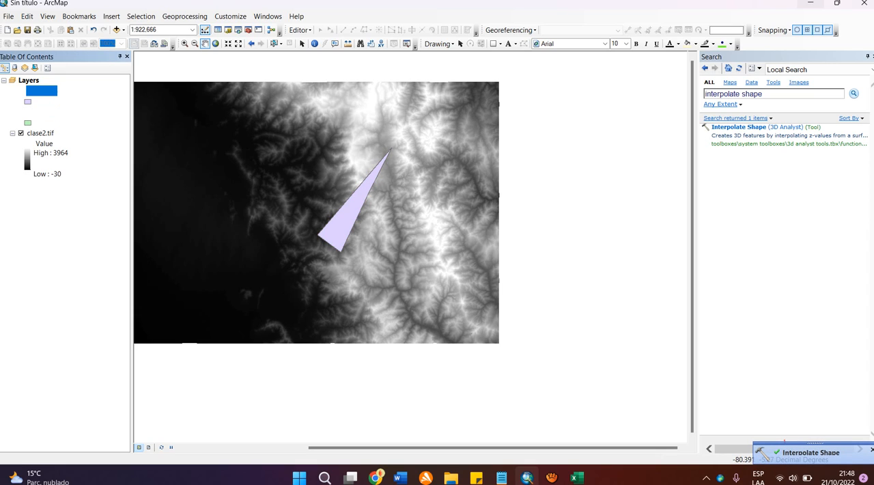
{"action": "left_click", "coordinate": [12, 112]}
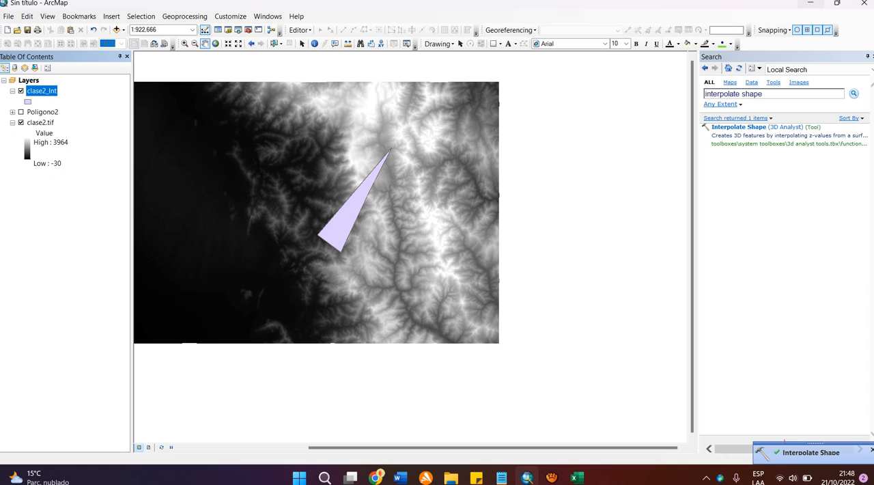
{"action": "right_click", "coordinate": [42, 90]}
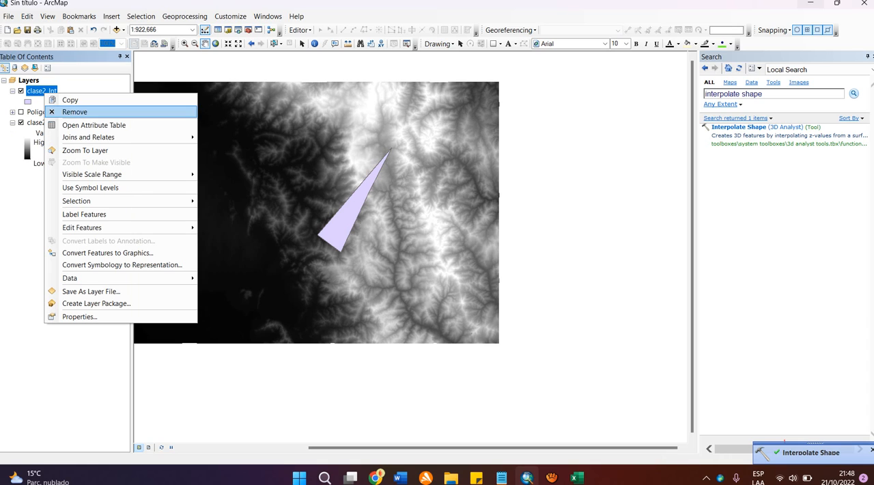
{"action": "left_click", "coordinate": [82, 123]}
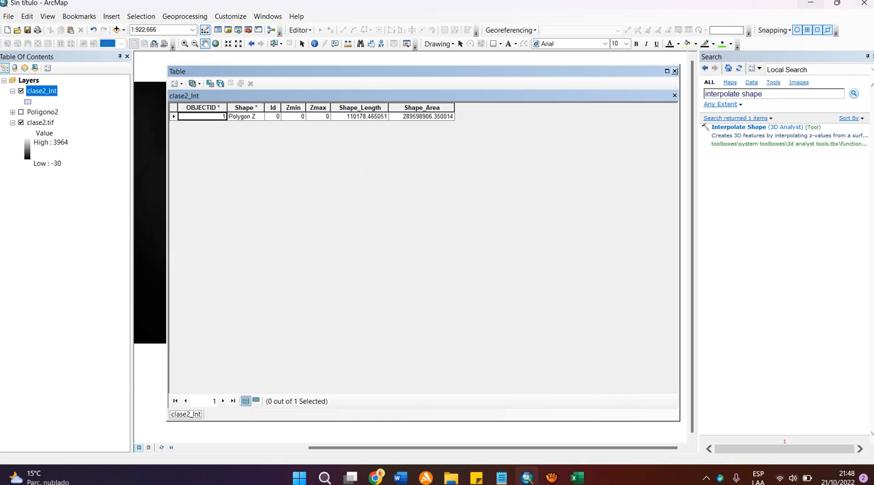
Step: Widen the Zmin and Zmax columns in the clase2_Int attribute table
{"action": "left_click_drag", "start_coordinate": [306, 108], "coordinate": [411, 108]}
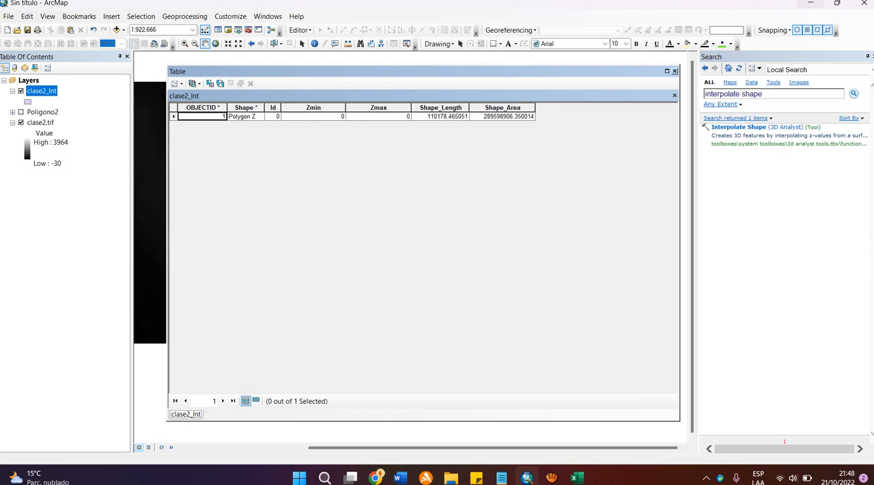
{"action": "left_click_drag", "start_coordinate": [345, 108], "coordinate": [370, 108]}
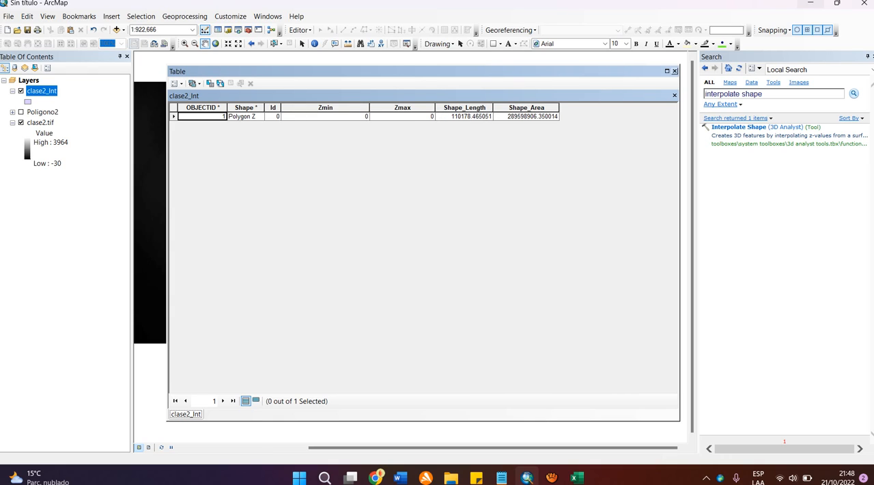
{"action": "left_click_drag", "start_coordinate": [434, 108], "coordinate": [465, 108]}
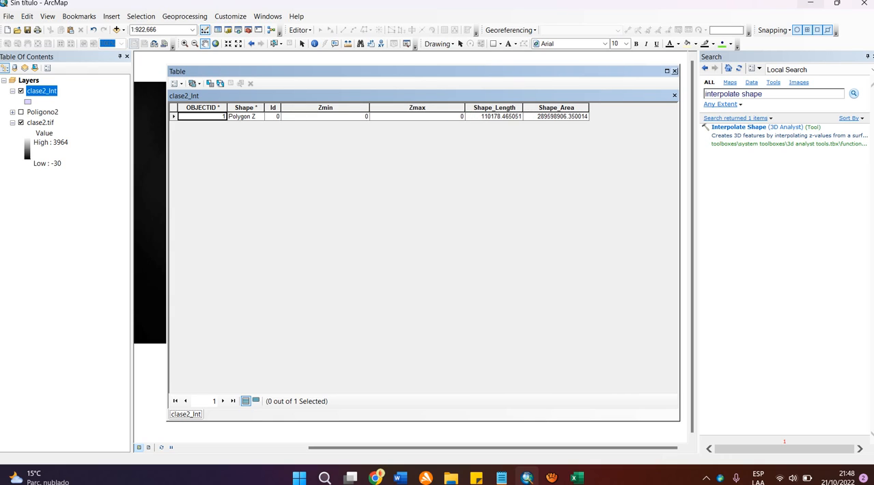
Step: Examine the Shape_Length, Shape_Area, Zmin and Zmax fields of the clase2_Int record, leaving no record selected
{"action": "left_click", "coordinate": [510, 108]}
{"action": "right_click", "coordinate": [511, 108]}
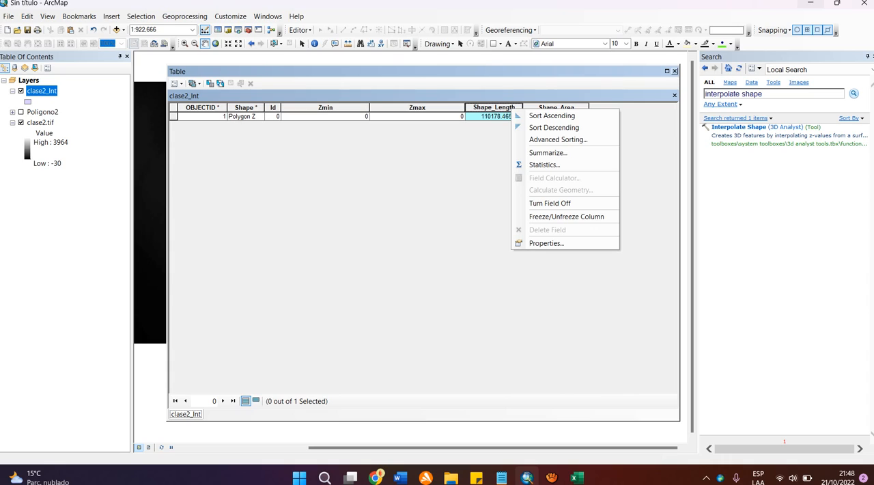
{"action": "left_click", "coordinate": [555, 107]}
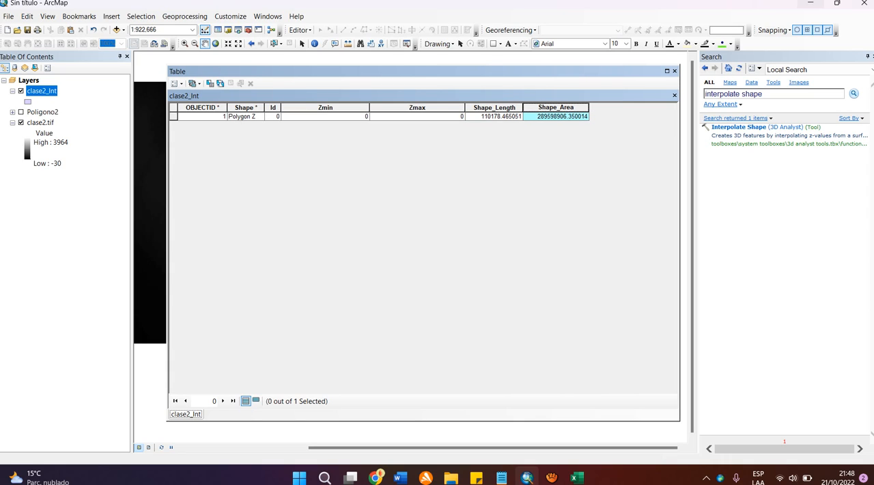
{"action": "left_click", "coordinate": [202, 107]}
{"action": "left_click", "coordinate": [173, 116]}
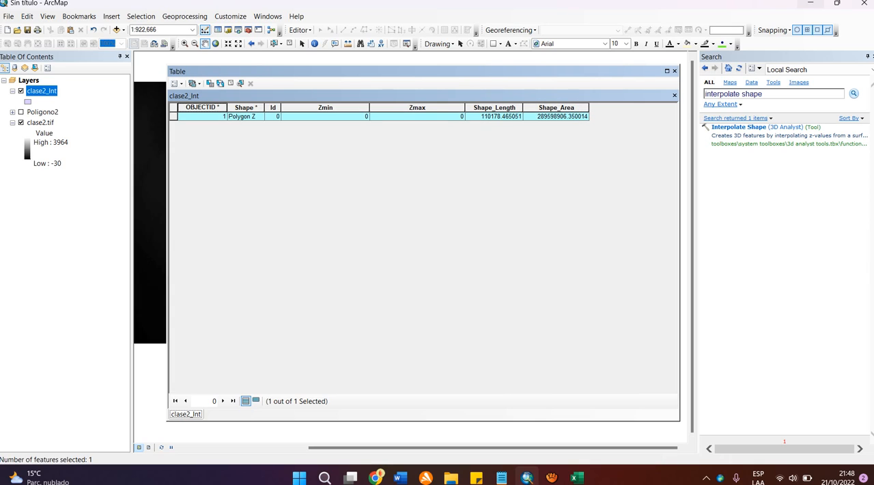
{"action": "left_click", "coordinate": [325, 107]}
{"action": "left_click", "coordinate": [418, 107]}
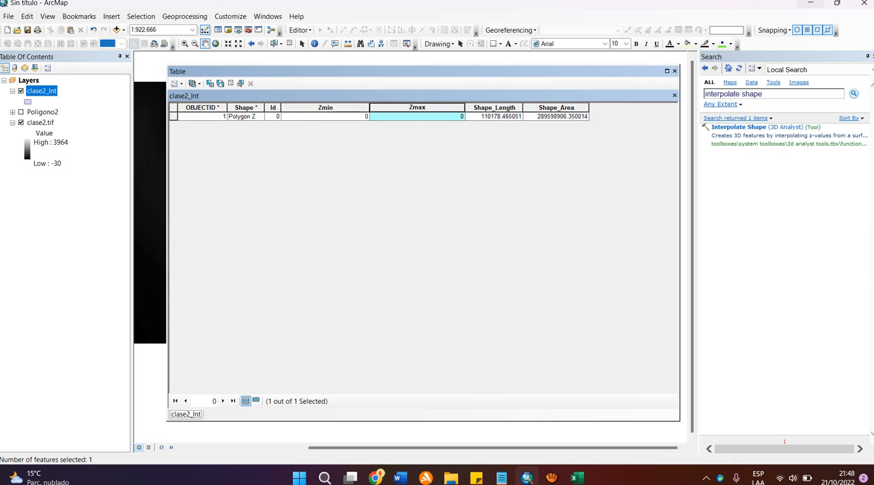
{"action": "left_click", "coordinate": [230, 82]}
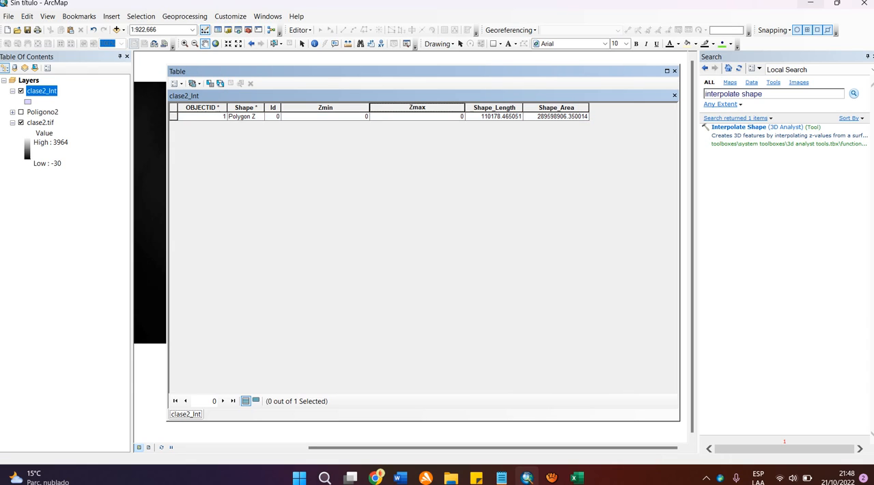
Step: Calculate the Zmin field's geometry as Min Z of geometry, using the coordinate system of the data source
{"action": "right_click", "coordinate": [333, 108]}
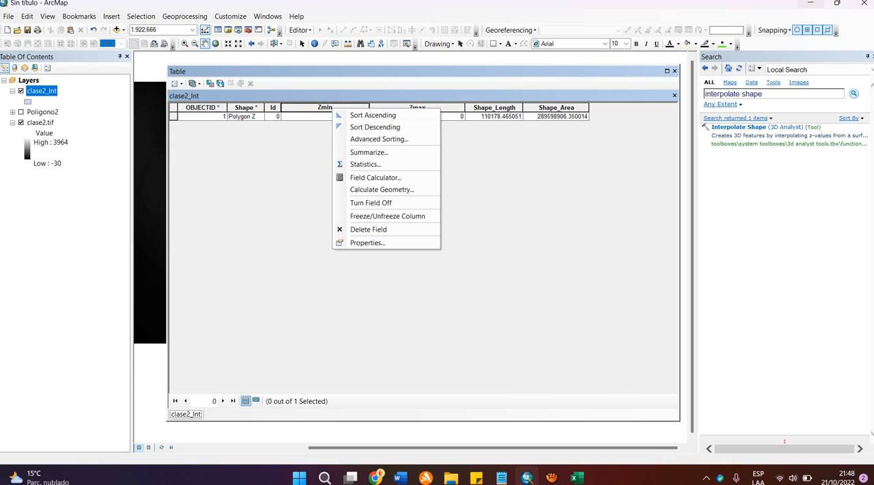
{"action": "left_click", "coordinate": [381, 189]}
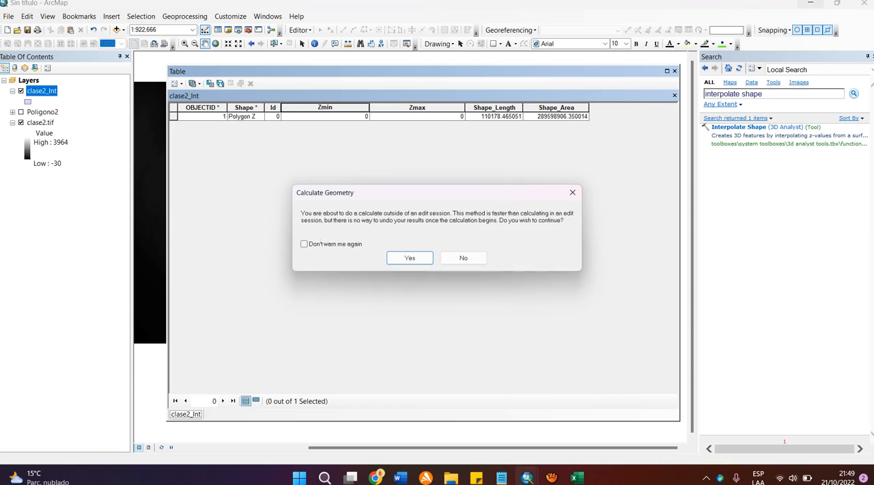
{"action": "key", "text": "Return"}
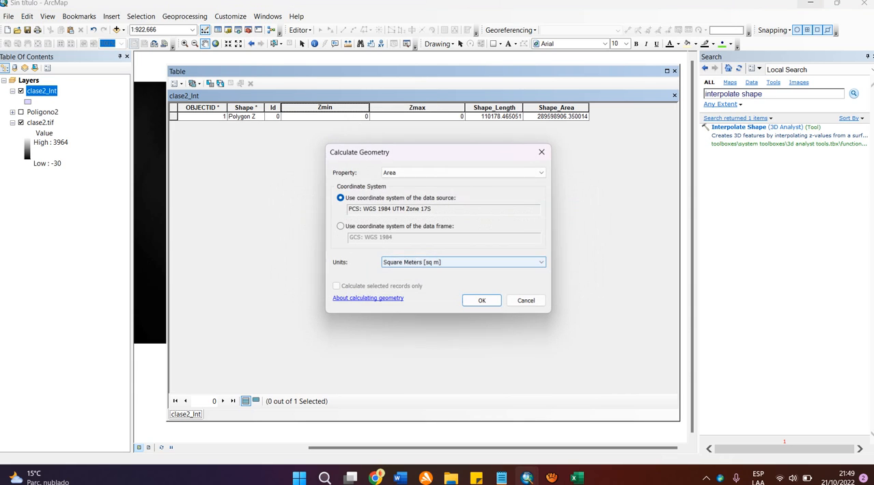
{"action": "left_click", "coordinate": [464, 173]}
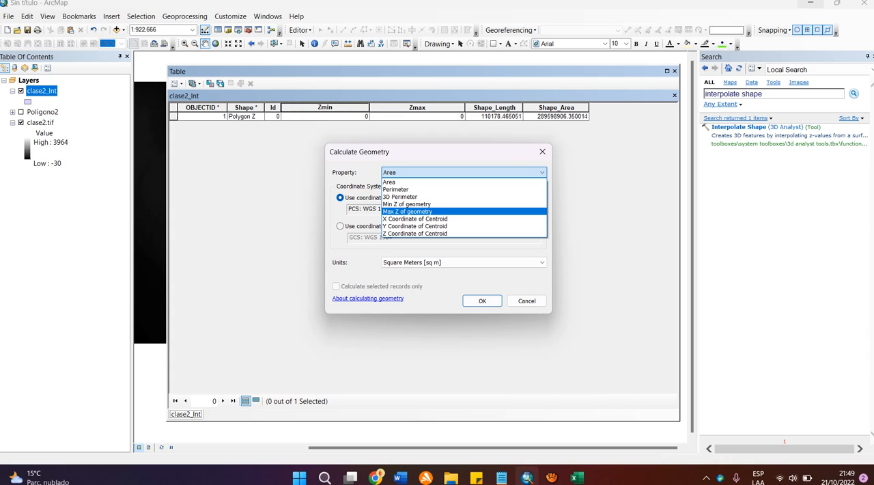
{"action": "key", "text": "Down"}
{"action": "key", "text": "Down"}
{"action": "key", "text": "Down"}
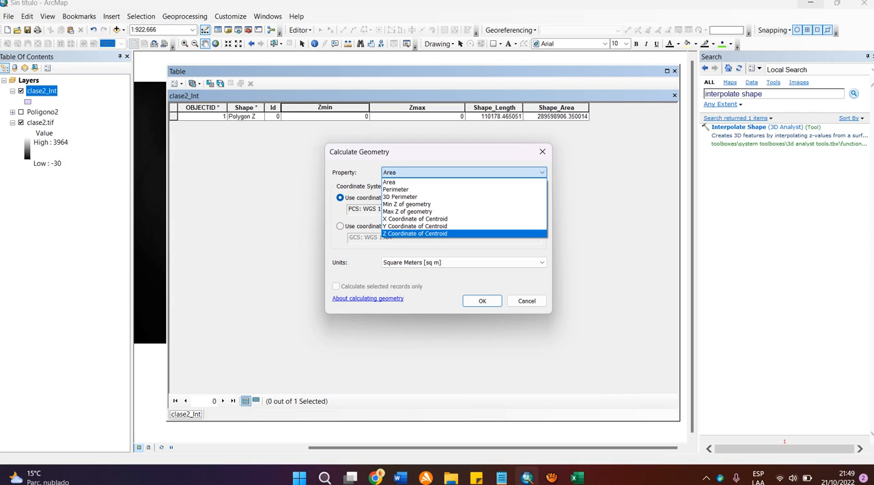
{"action": "key", "text": "Up"}
{"action": "key", "text": "Up"}
{"action": "key", "text": "Up"}
{"action": "key", "text": "Up"}
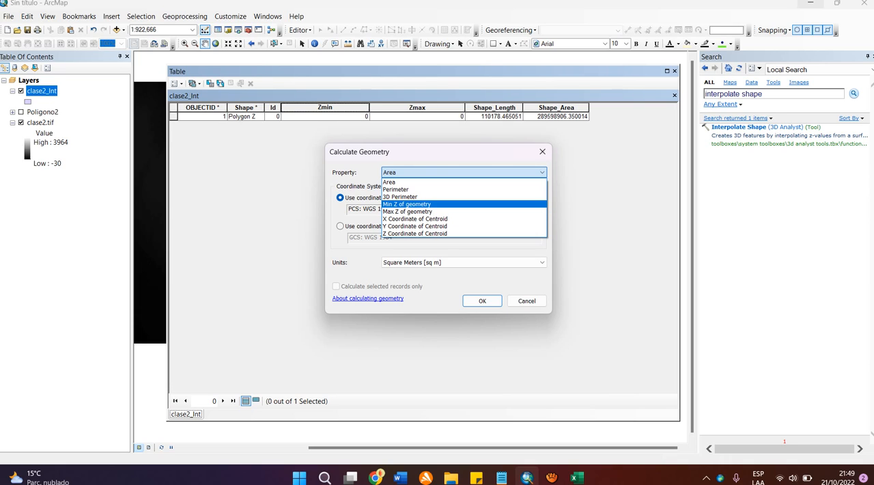
{"action": "key", "text": "Return"}
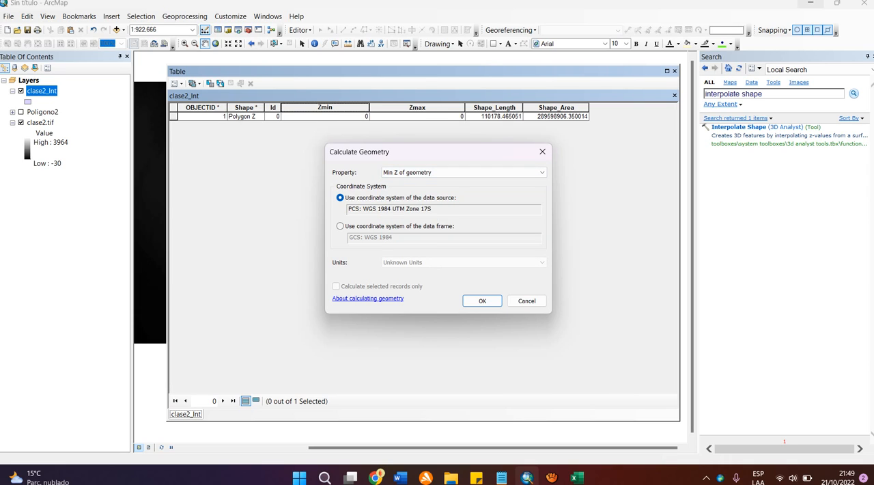
{"action": "key", "text": "Return"}
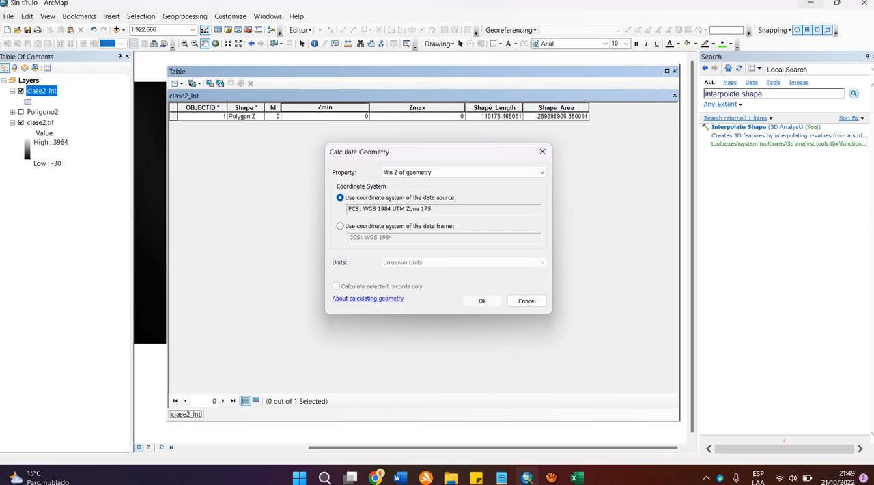
{"action": "key", "text": "Return"}
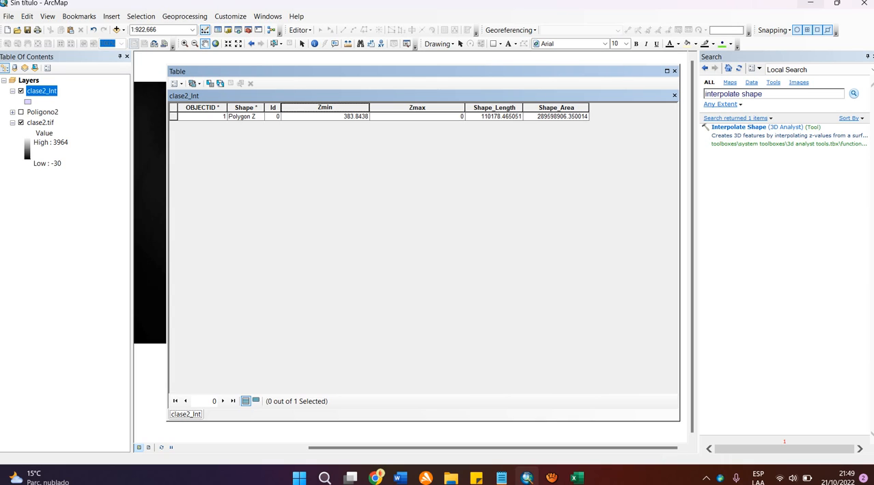
Step: Calculate the Zmax field's geometry as Max Z of geometry, using the coordinate system of the data source
{"action": "left_click", "coordinate": [417, 108]}
{"action": "right_click", "coordinate": [425, 107]}
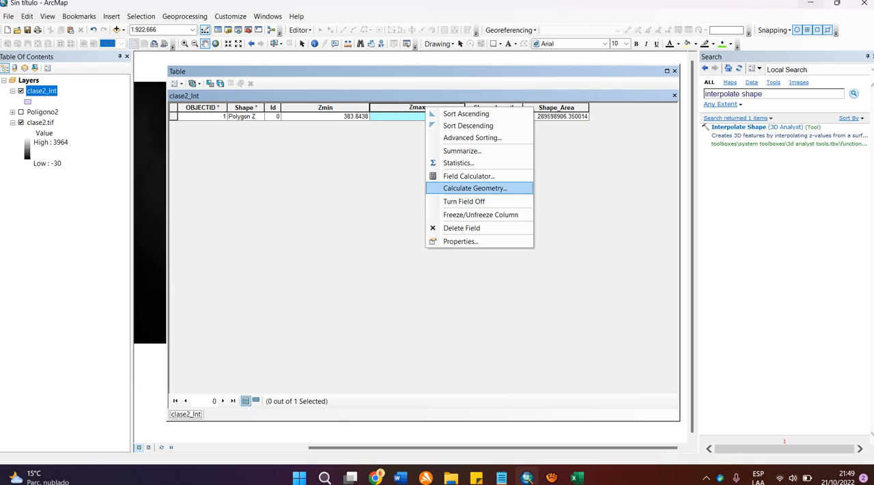
{"action": "key", "text": "Return"}
{"action": "key", "text": "Return"}
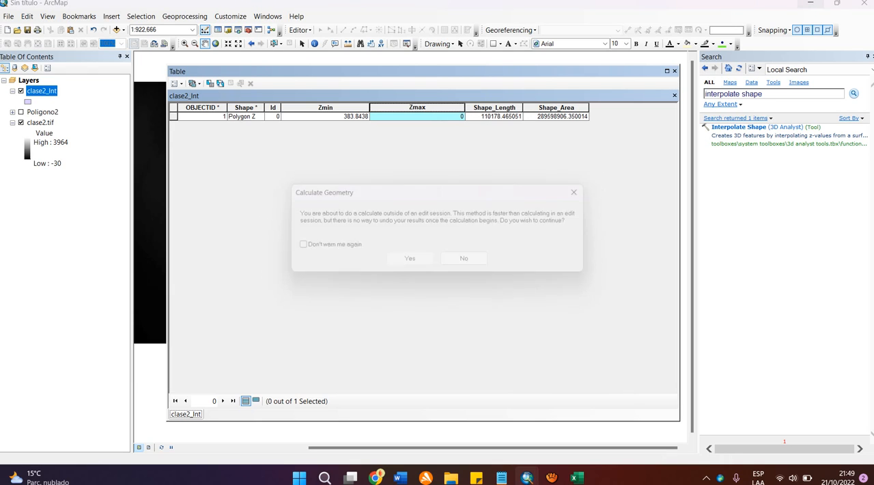
{"action": "left_click", "coordinate": [464, 173]}
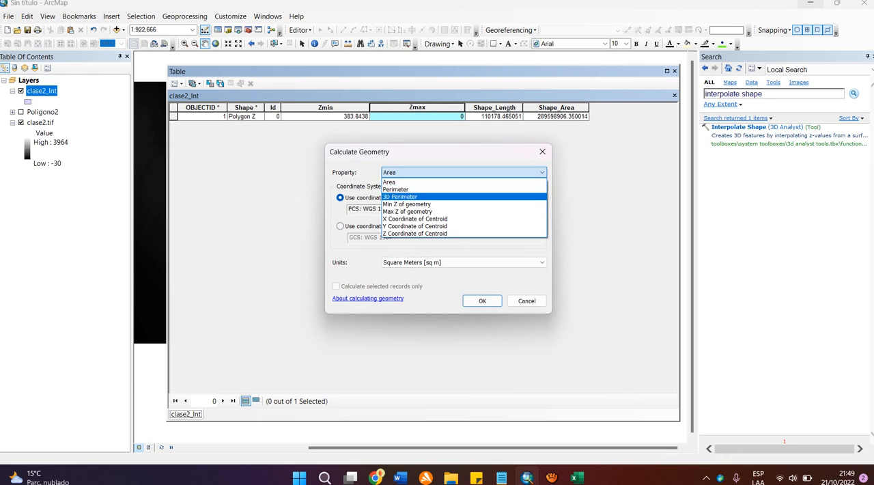
{"action": "left_click", "coordinate": [408, 212]}
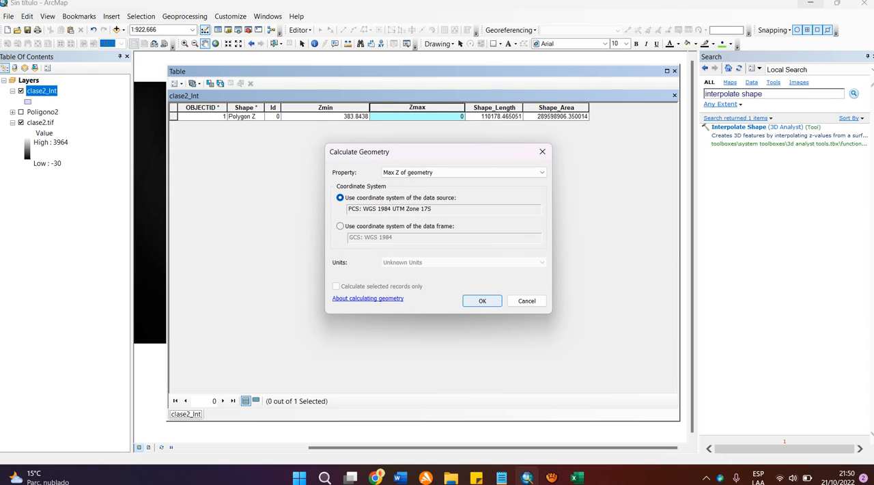
{"action": "left_click", "coordinate": [482, 301]}
{"action": "key", "text": "Return"}
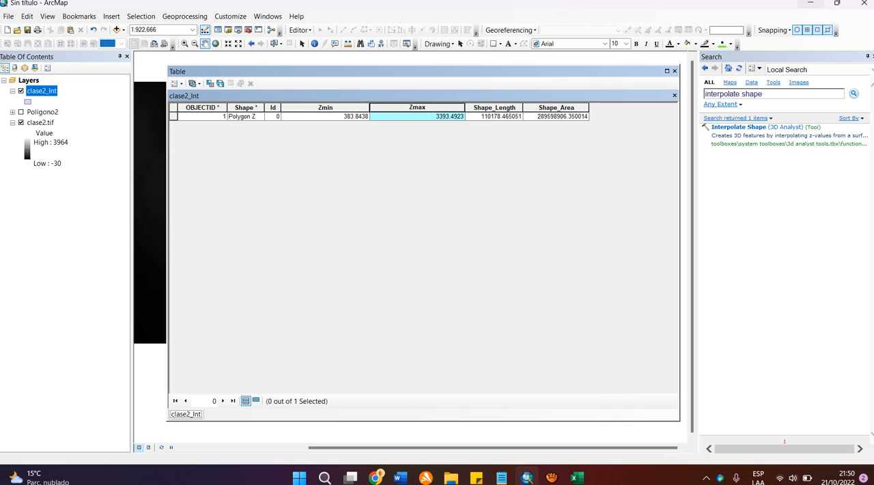
Step: Narrow the attribute table window around the clase2_Int fields and close the table to return to the map
{"action": "left_click_drag", "start_coordinate": [680, 243], "coordinate": [611, 243]}
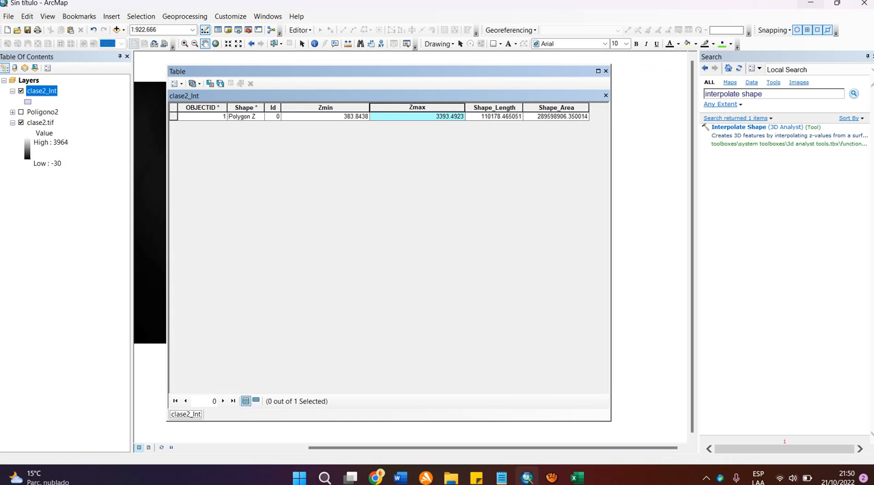
{"action": "mouse_move", "coordinate": [167, 243]}
{"action": "left_mouse_down"}
{"action": "mouse_move", "coordinate": [144, 243]}
{"action": "mouse_move", "coordinate": [193, 243]}
{"action": "mouse_move", "coordinate": [181, 243]}
{"action": "left_mouse_up"}
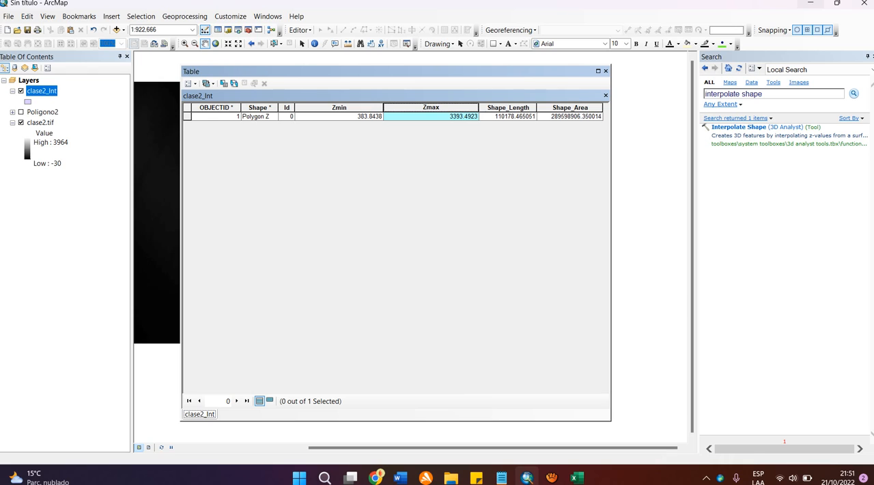
{"action": "left_click", "coordinate": [605, 71]}
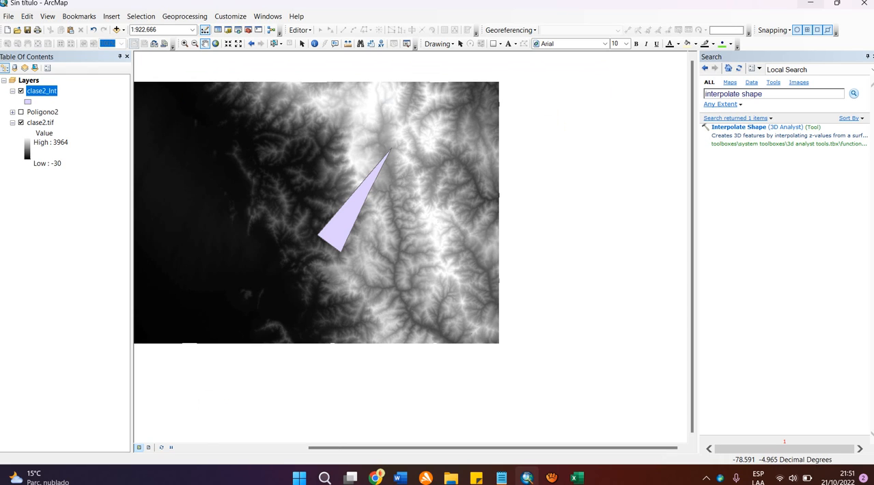
{"action": "left_click_drag", "start_coordinate": [442, 178], "coordinate": [561, 182]}
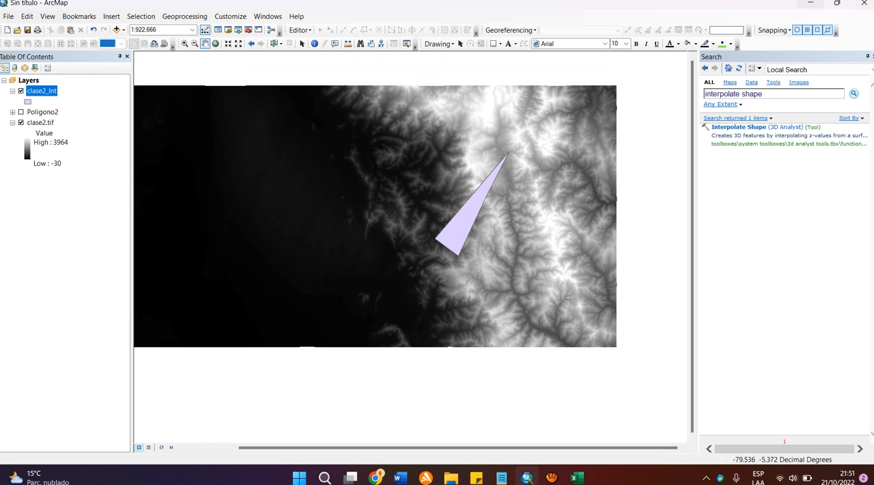
Step: Remove the clase2_Int and Poligono2 layers from the map
{"action": "left_click_drag", "start_coordinate": [439, 184], "coordinate": [478, 185]}
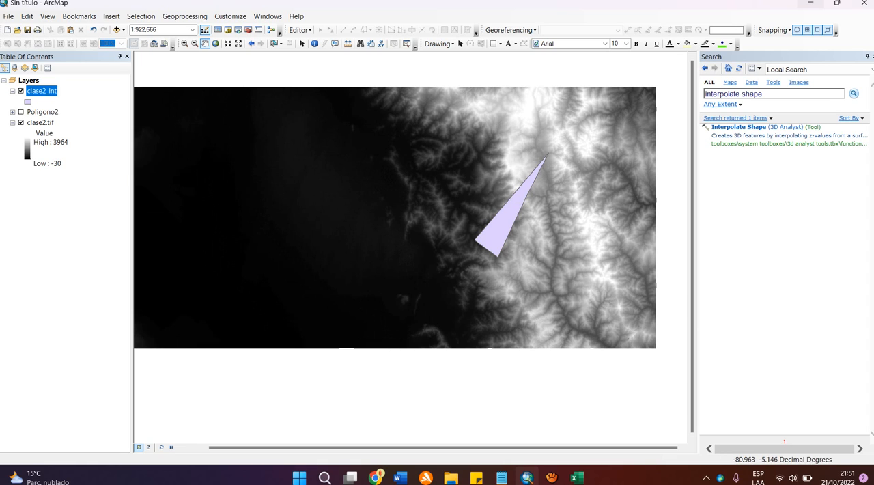
{"action": "right_click", "coordinate": [49, 92]}
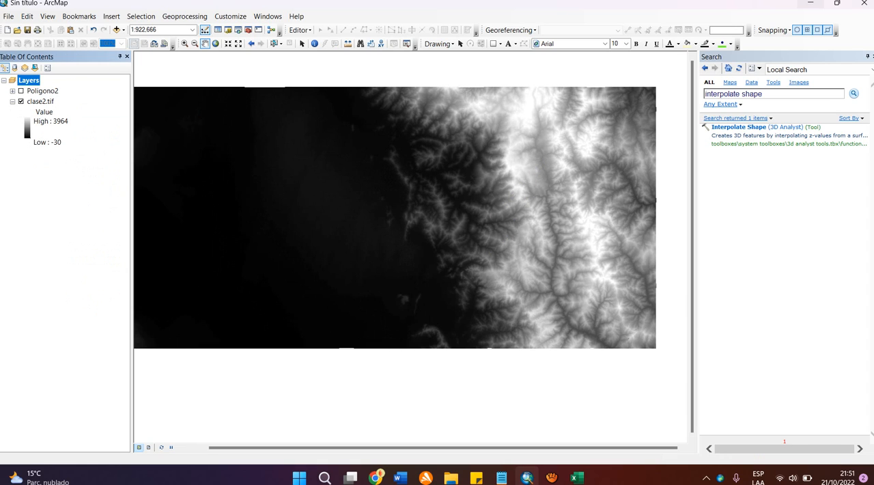
{"action": "right_click", "coordinate": [40, 90]}
{"action": "left_click", "coordinate": [68, 109]}
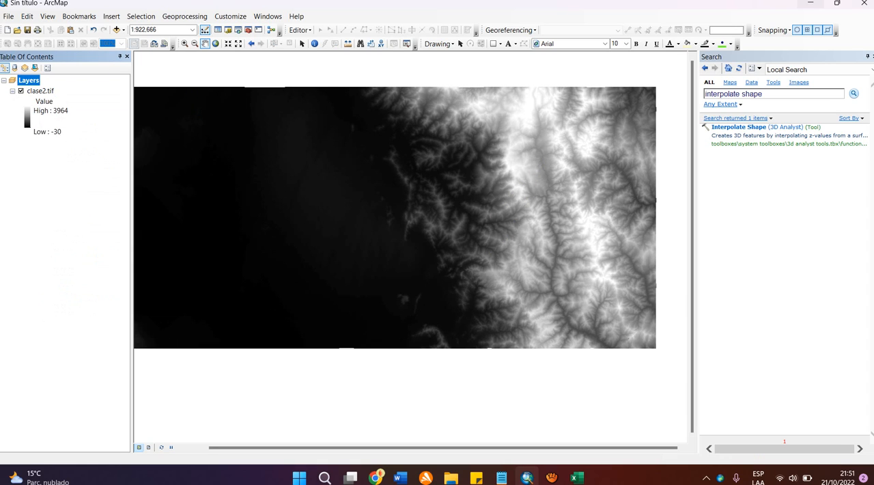
{"action": "right_click", "coordinate": [40, 91]}
{"action": "left_click", "coordinate": [71, 112]}
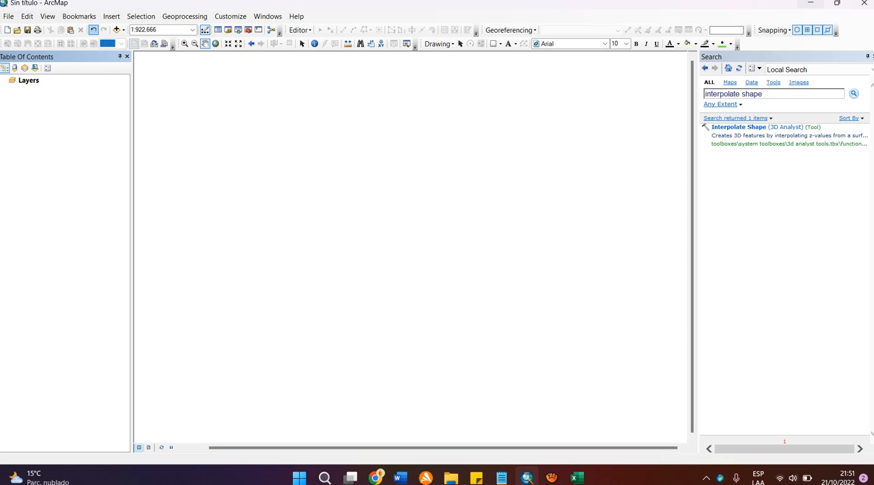
{"action": "left_click", "coordinate": [93, 29]}
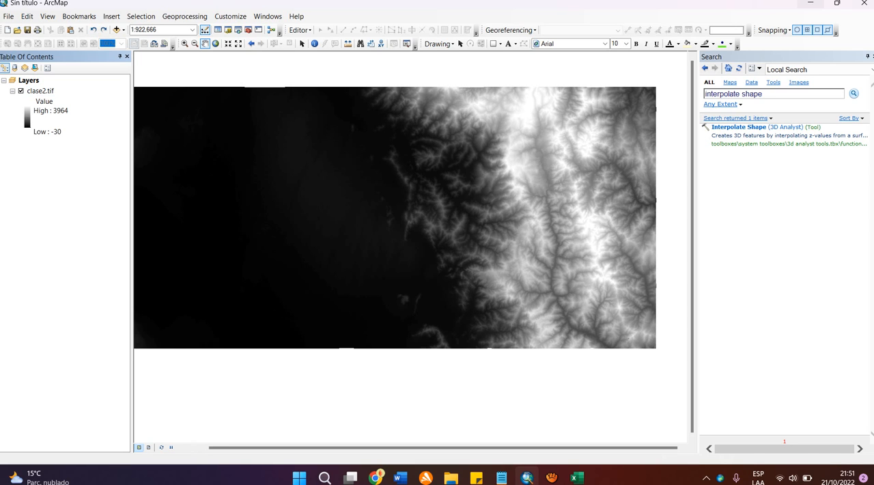
Step: Add the Linea_www.shp shapefile from the Ejemplo - ArcGIS folder to the map
{"action": "left_click_drag", "start_coordinate": [328, 254], "coordinate": [336, 252]}
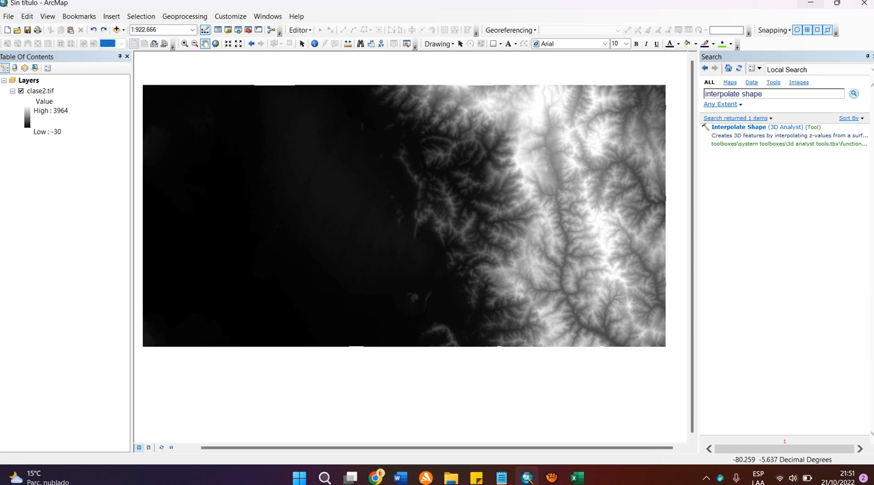
{"action": "left_click_drag", "start_coordinate": [337, 252], "coordinate": [339, 249]}
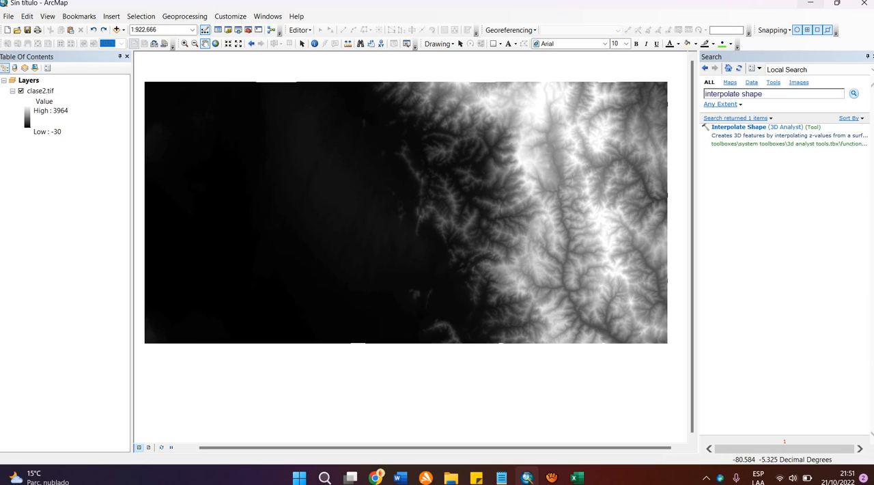
{"action": "left_click", "coordinate": [116, 29]}
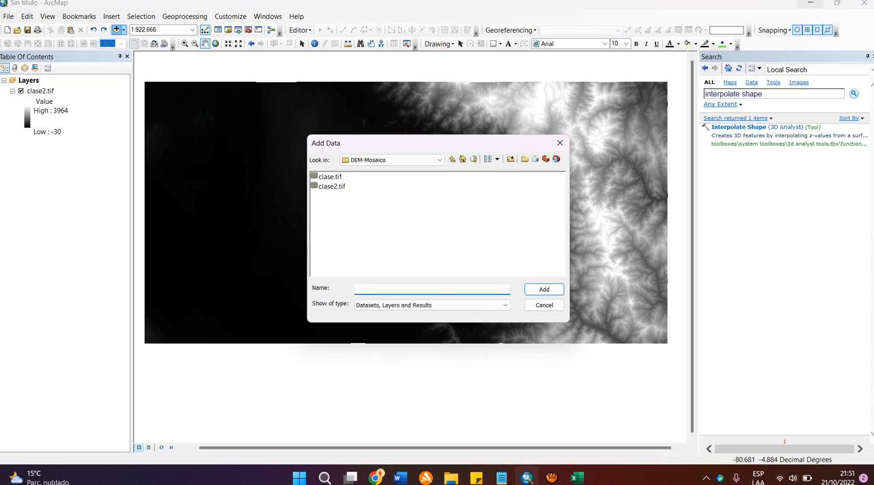
{"action": "left_click", "coordinate": [452, 159]}
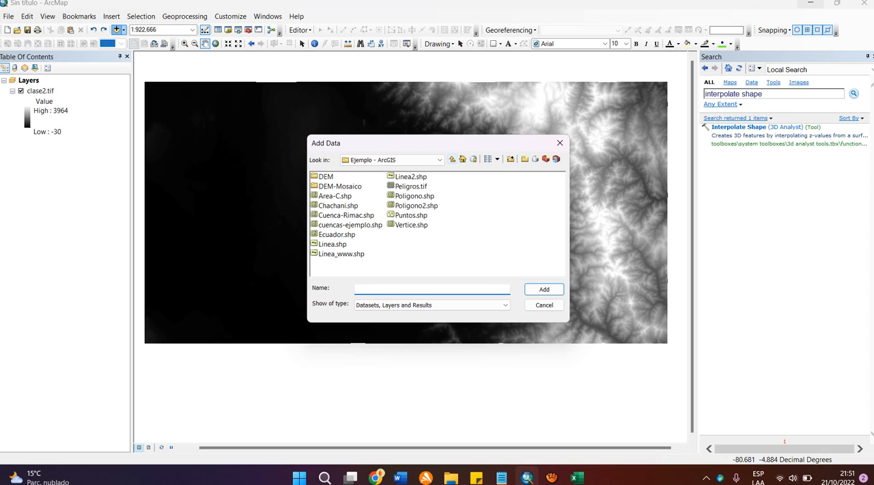
{"action": "left_click", "coordinate": [333, 243]}
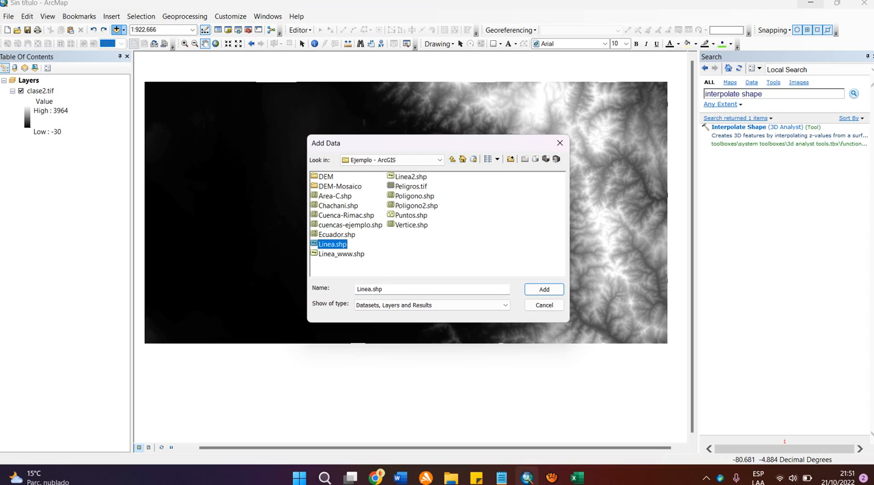
{"action": "left_click", "coordinate": [341, 254]}
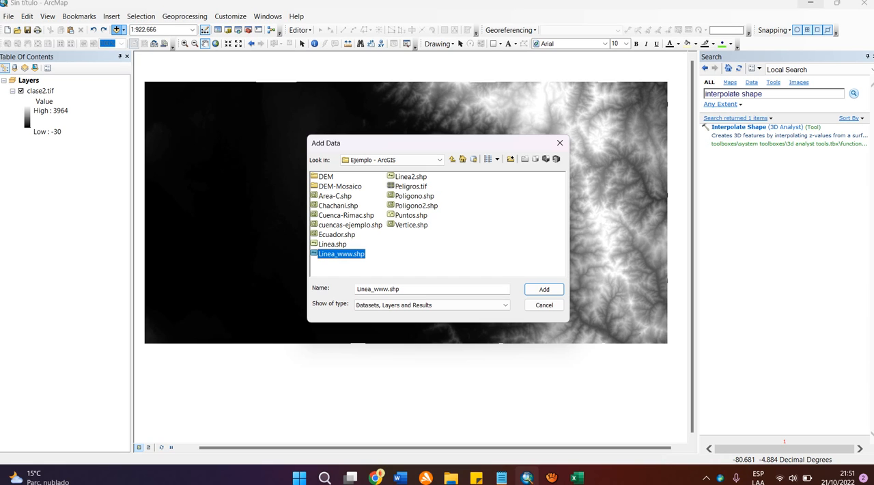
{"action": "left_click", "coordinate": [544, 288]}
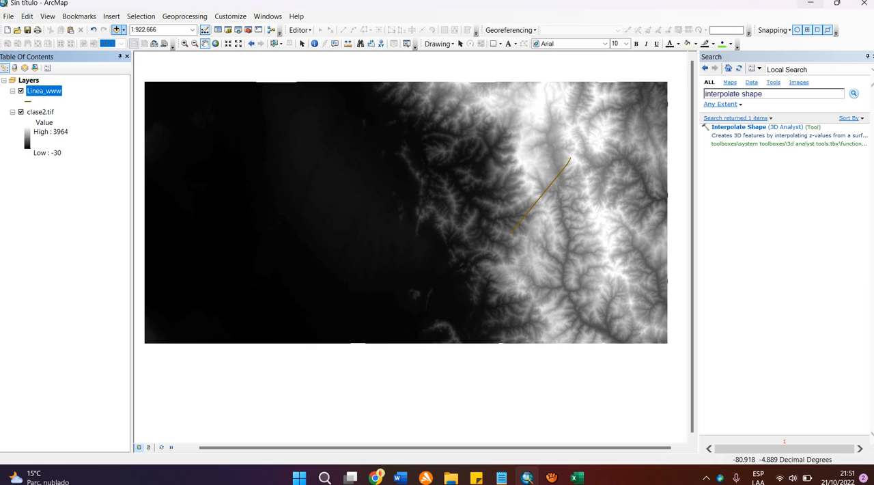
{"action": "left_click", "coordinate": [117, 29]}
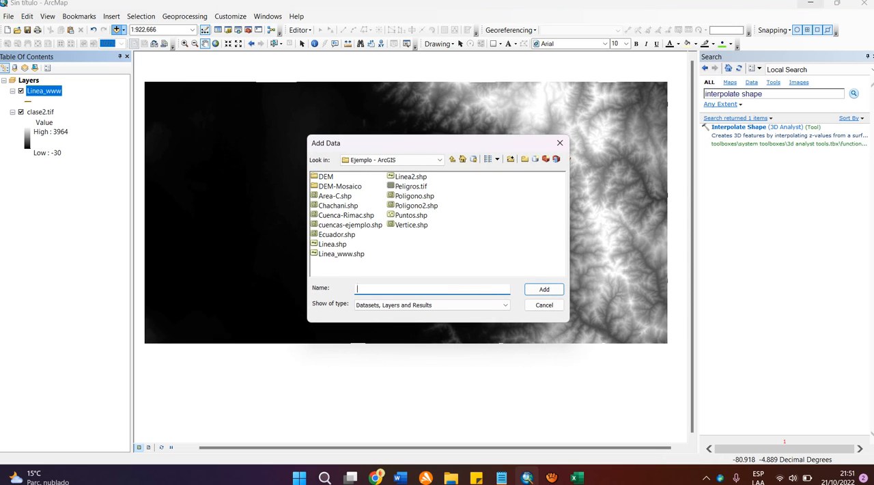
{"action": "left_click", "coordinate": [411, 215]}
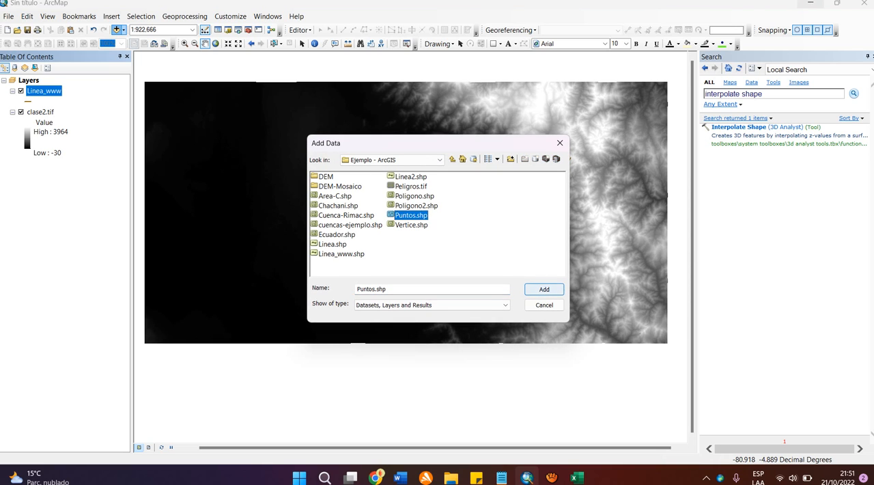
{"action": "left_click", "coordinate": [544, 289]}
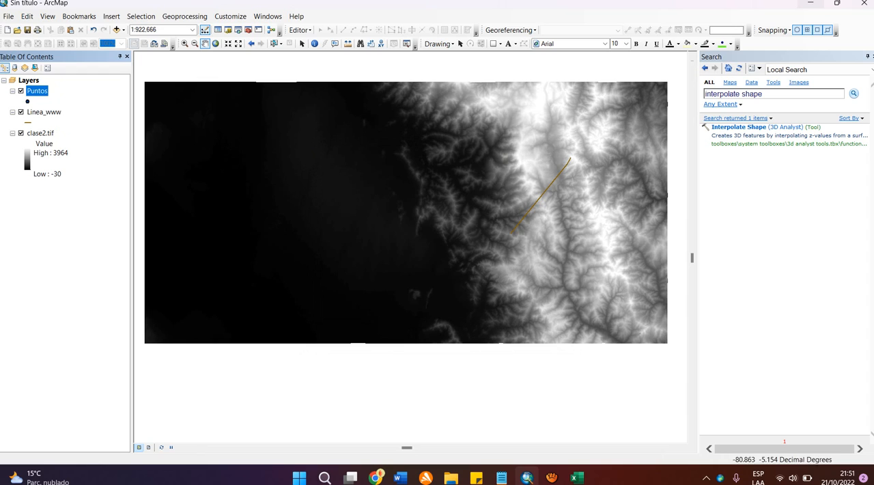
{"action": "right_click", "coordinate": [37, 91]}
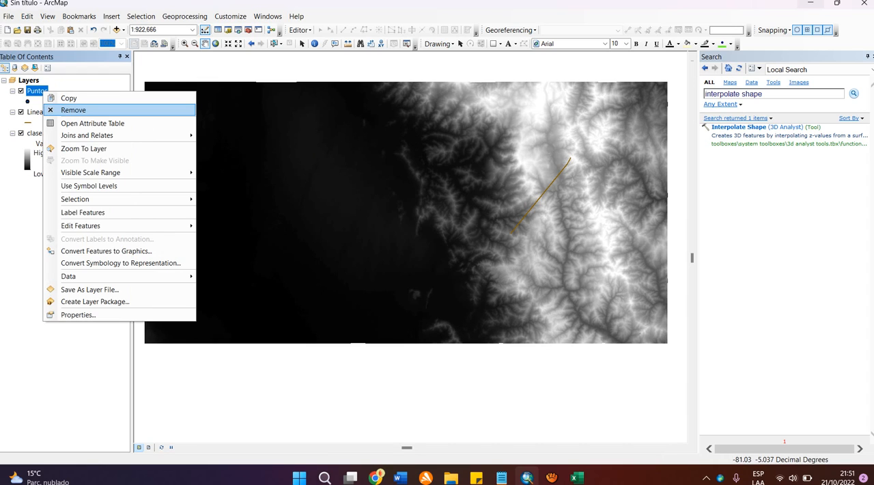
{"action": "left_click", "coordinate": [70, 107]}
{"action": "left_click", "coordinate": [117, 30]}
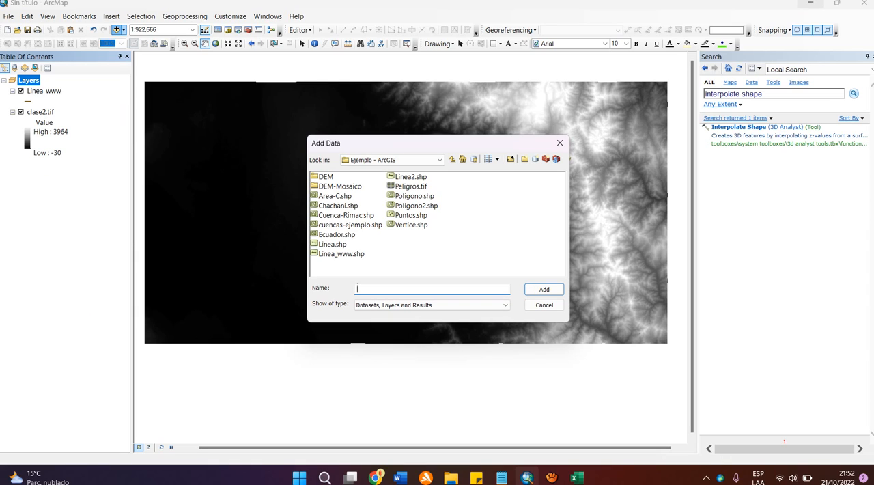
{"action": "left_click", "coordinate": [411, 177]}
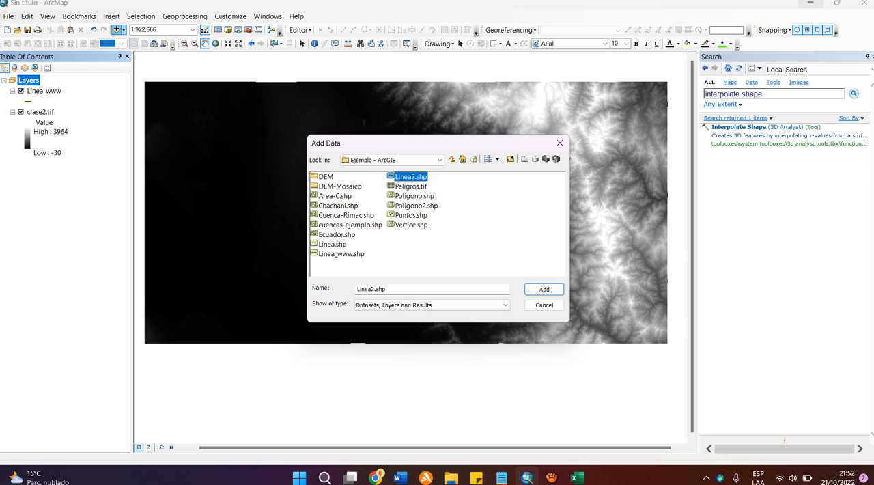
{"action": "left_click", "coordinate": [544, 289]}
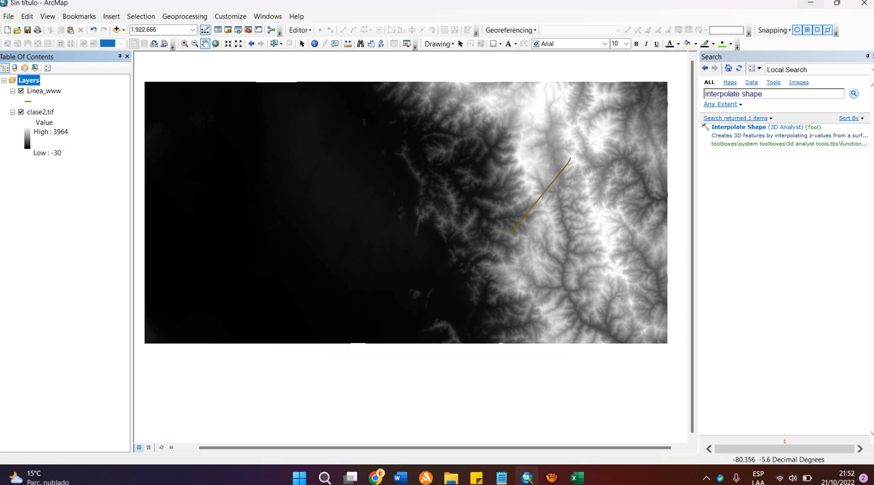
Step: Search the tools for "line to point" and open the Generate Points Along Lines tool
{"action": "left_click_drag", "start_coordinate": [763, 94], "coordinate": [604, 92]}
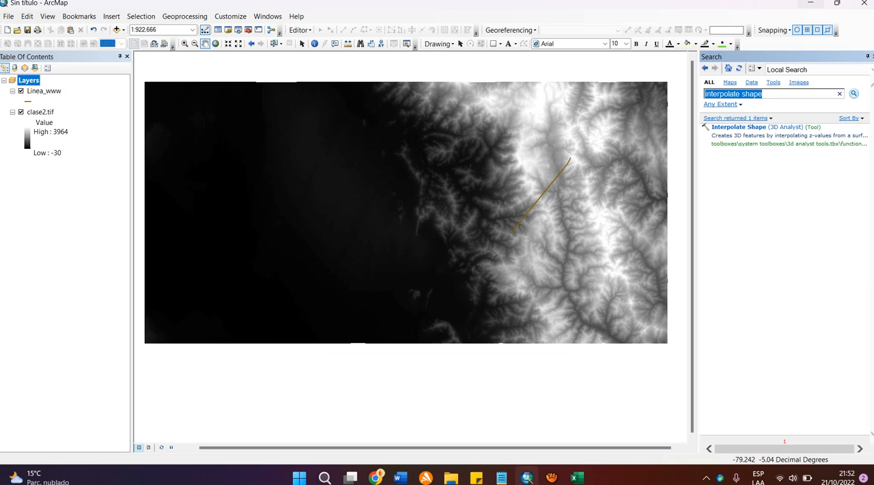
{"action": "key", "text": "BackSpace"}
{"action": "type", "text": "line to point"}
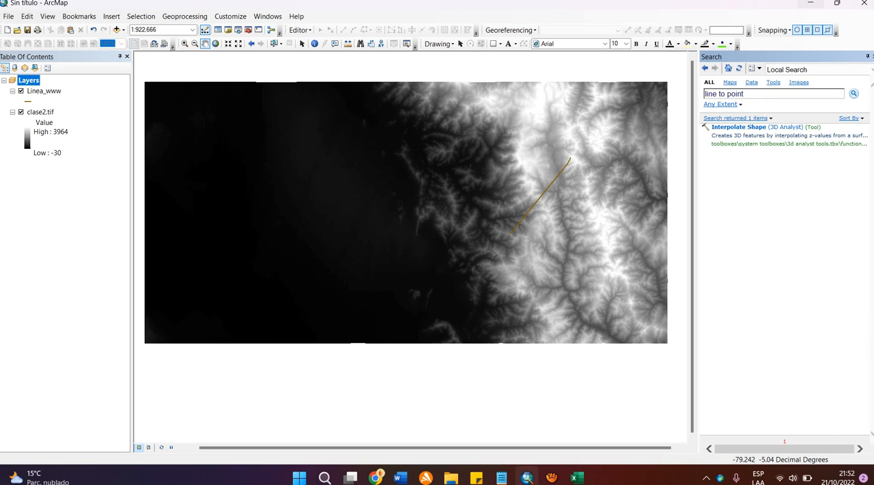
{"action": "key", "text": "Return"}
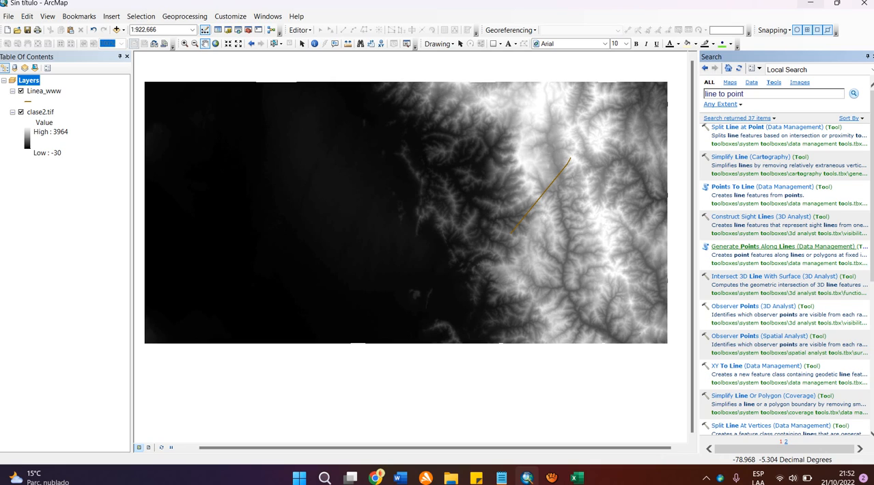
{"action": "left_click", "coordinate": [750, 246]}
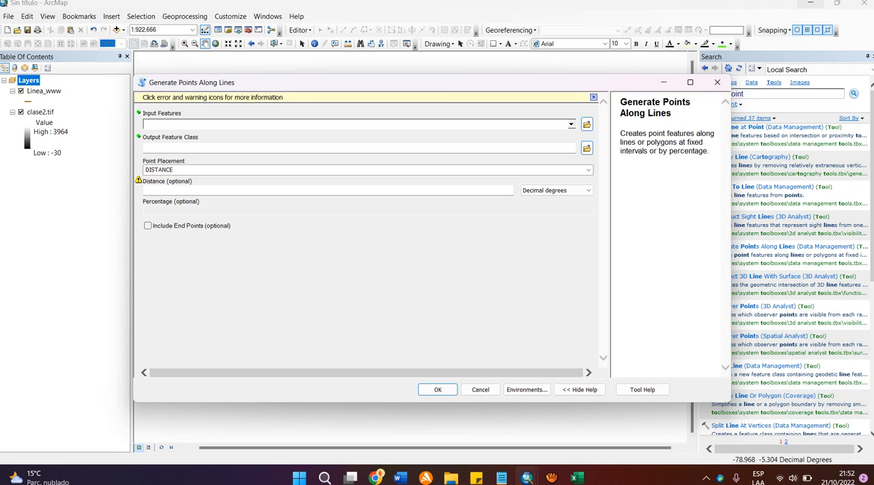
Step: Set Linea_www as the input features and shorten the output feature class name to Linea_w in Default.gdb
{"action": "left_click", "coordinate": [44, 91]}
{"action": "left_click_drag", "start_coordinate": [44, 91], "coordinate": [205, 124]}
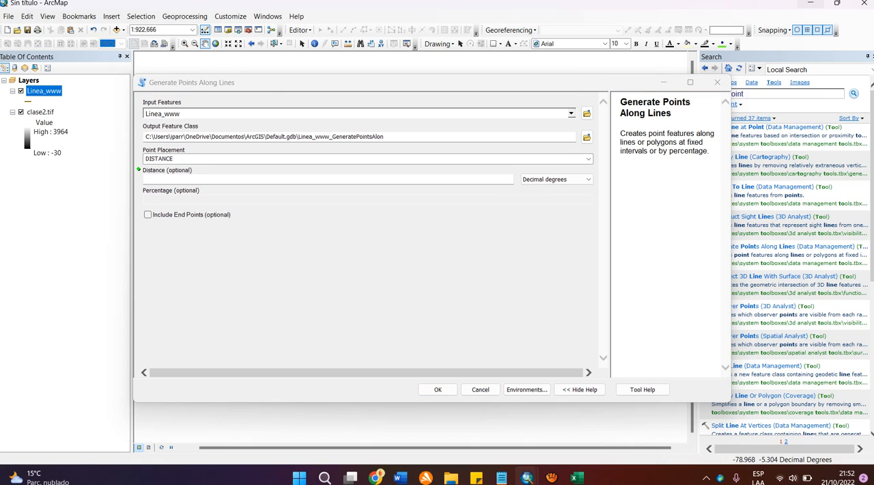
{"action": "left_click_drag", "start_coordinate": [385, 137], "coordinate": [319, 137]}
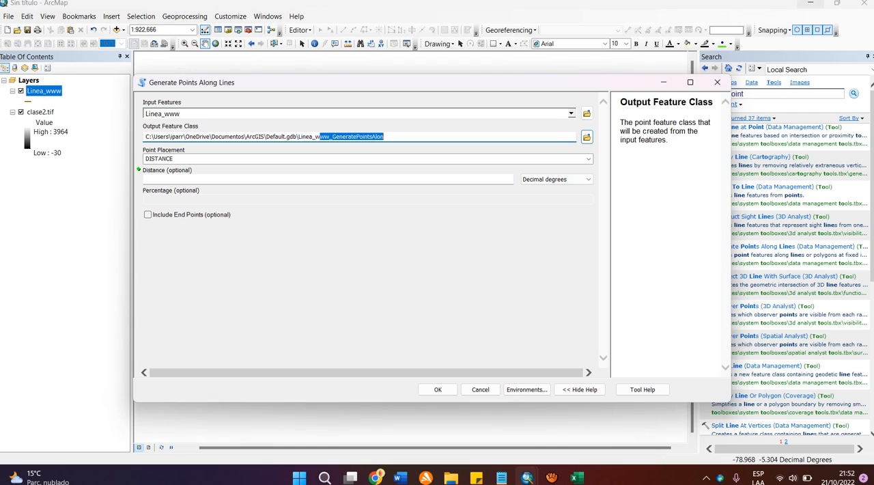
{"action": "key", "text": "BackSpace"}
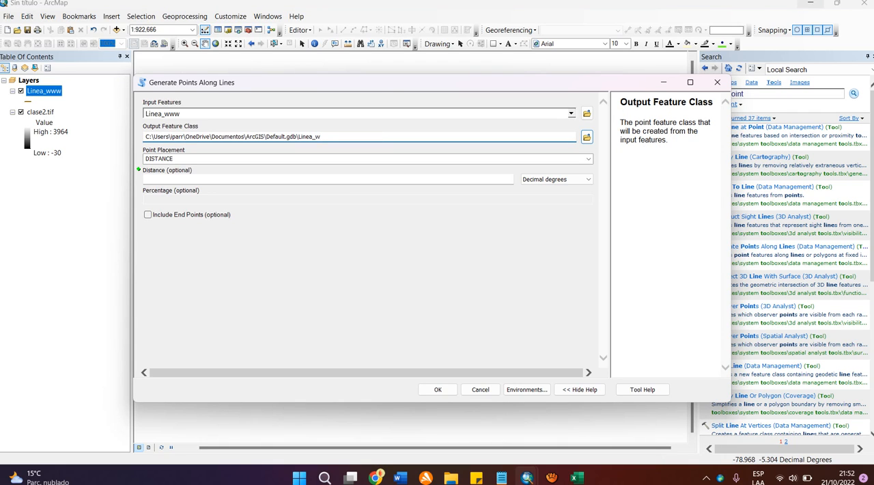
{"action": "key", "text": "Tab"}
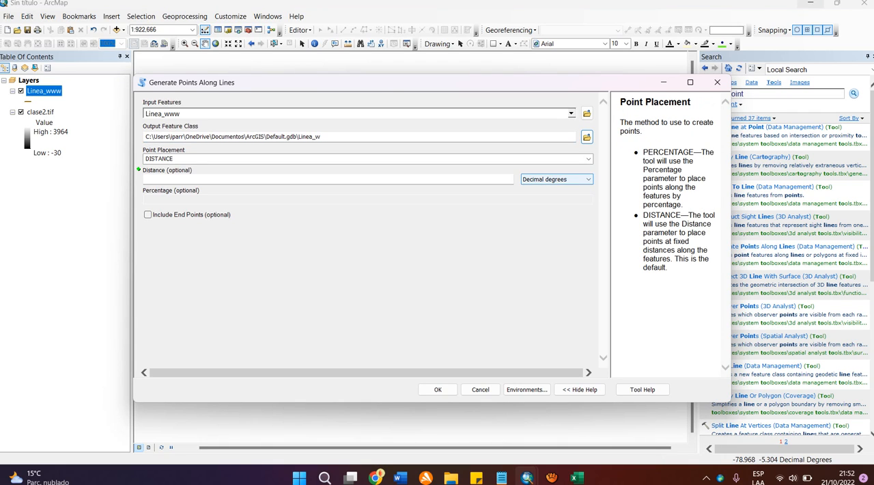
Step: Set the point spacing distance to 15 meters and run the tool to generate the points
{"action": "left_click", "coordinate": [557, 178]}
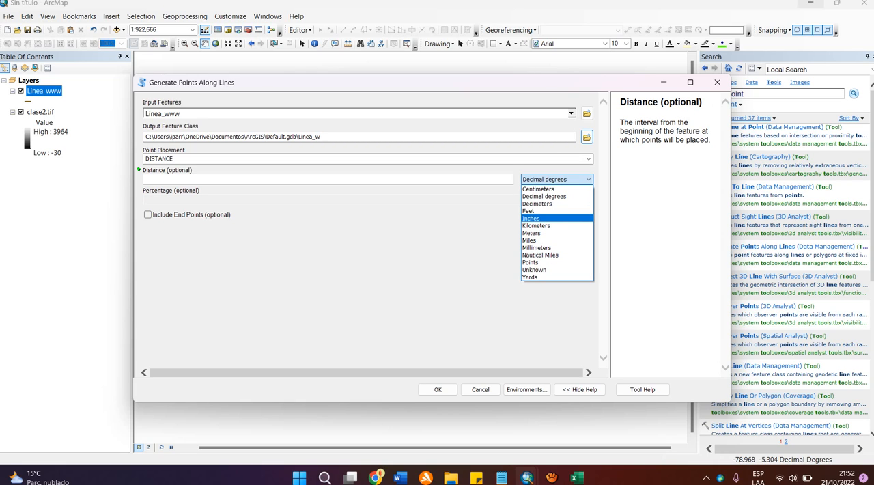
{"action": "left_click", "coordinate": [537, 233]}
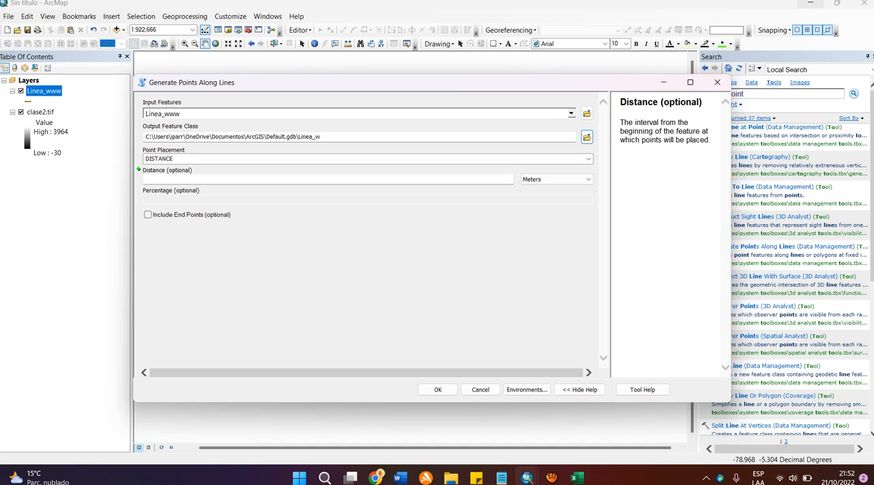
{"action": "left_click", "coordinate": [511, 179]}
{"action": "type", "text": "15"}
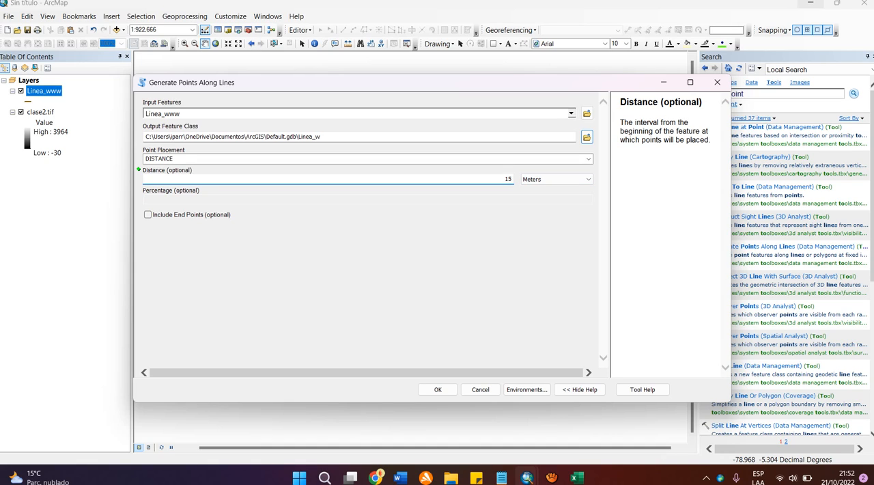
{"action": "left_click", "coordinate": [438, 389]}
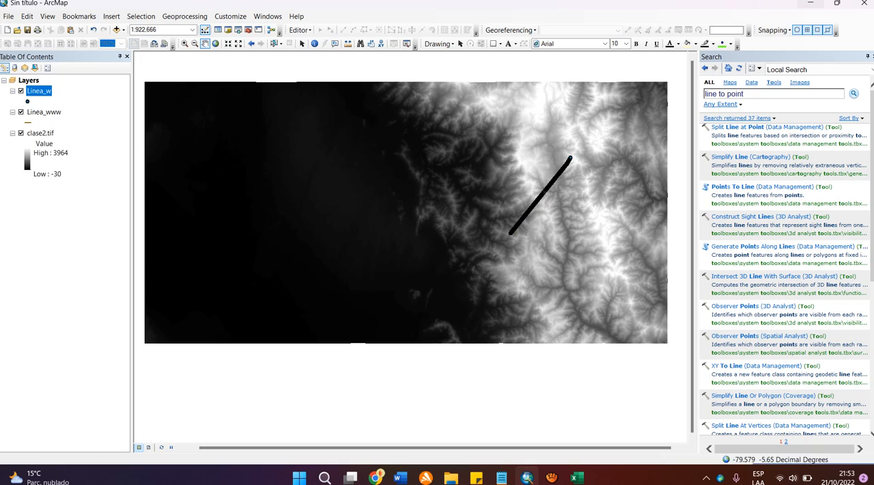
Step: Remove the Linea_www line layer from the map, keeping the Linea_w points over clase2.tif
{"action": "right_click", "coordinate": [44, 113]}
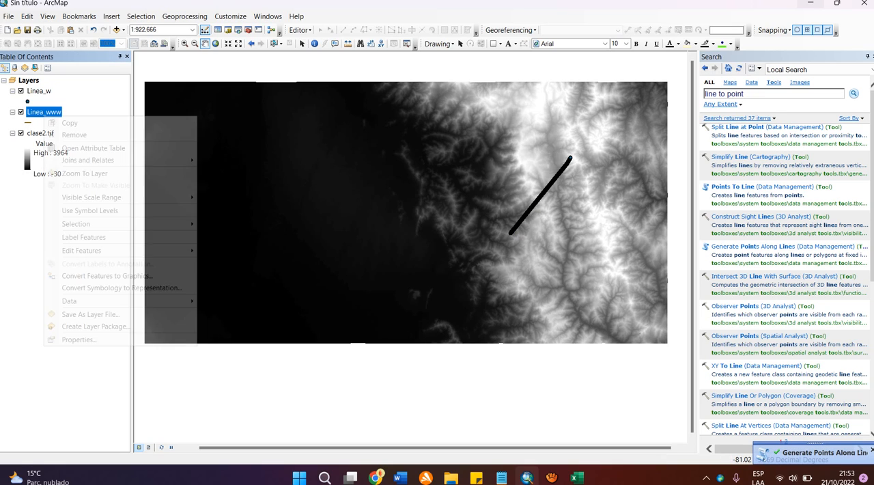
{"action": "left_click", "coordinate": [74, 134]}
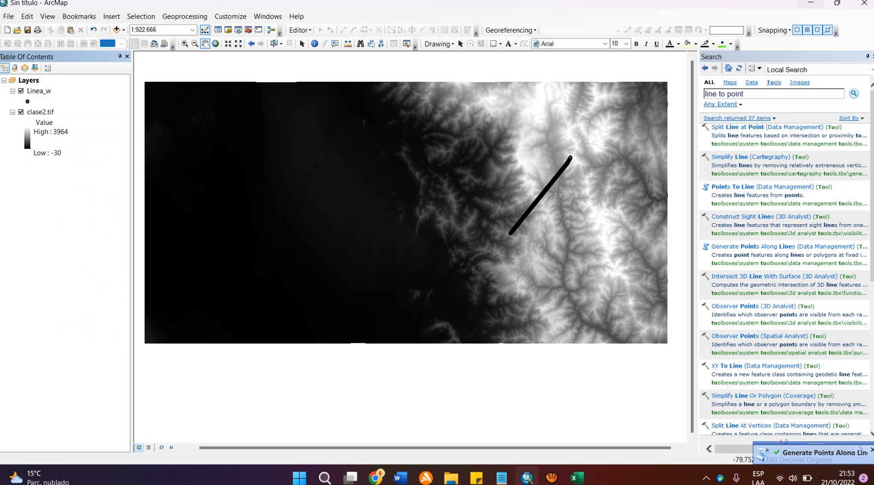
{"action": "left_click_drag", "start_coordinate": [505, 152], "coordinate": [335, 156]}
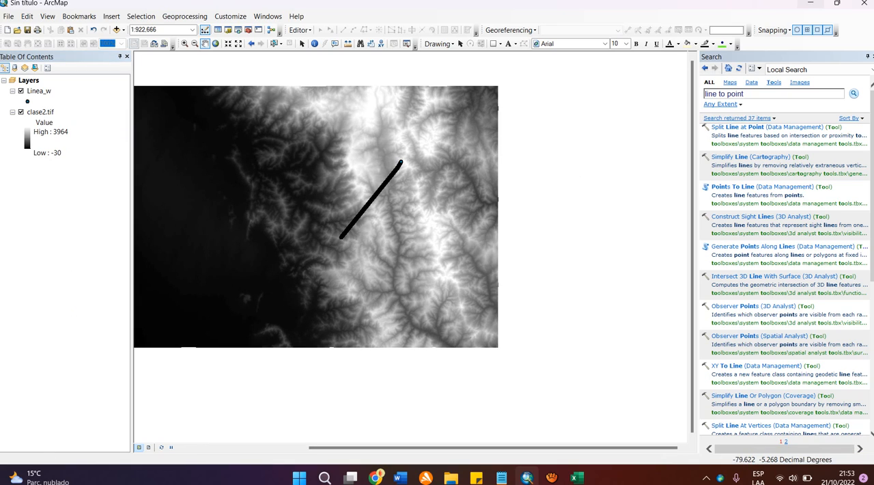
{"action": "left_click_drag", "start_coordinate": [341, 163], "coordinate": [373, 147]}
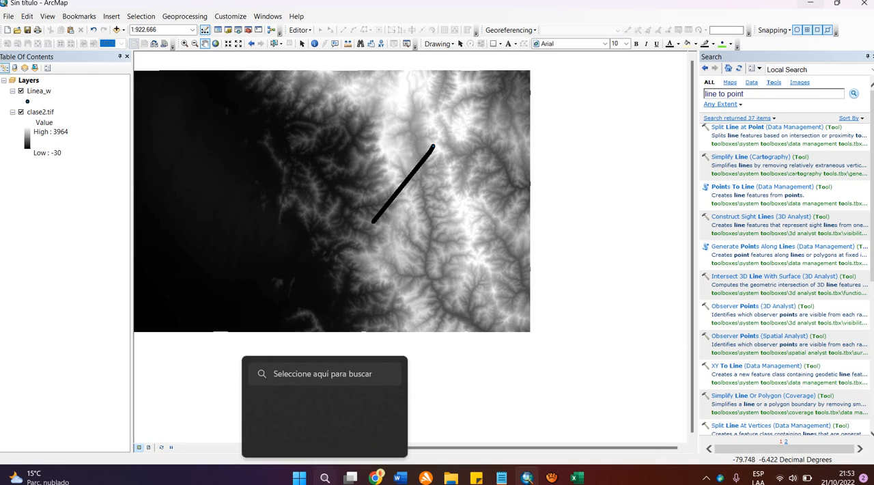
Step: Open Paint and enlarge the blank canvas to about 1068 × 568 pixels
{"action": "left_click", "coordinate": [325, 476]}
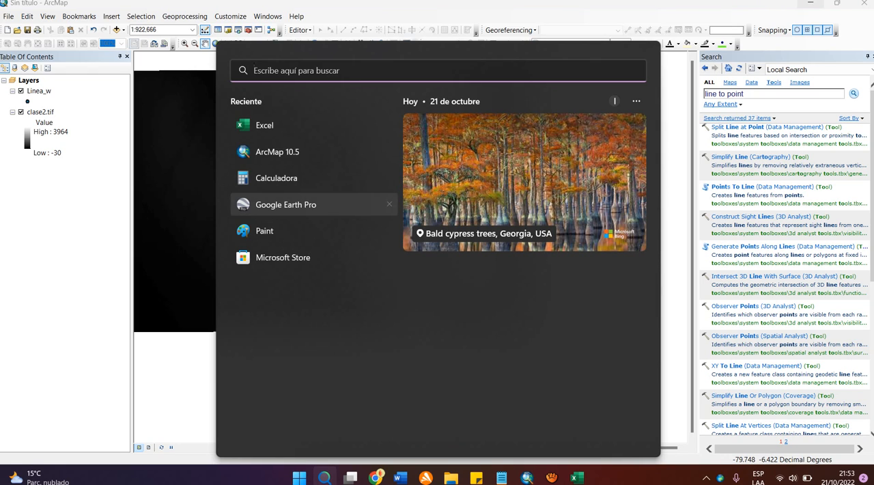
{"action": "left_click", "coordinate": [265, 231]}
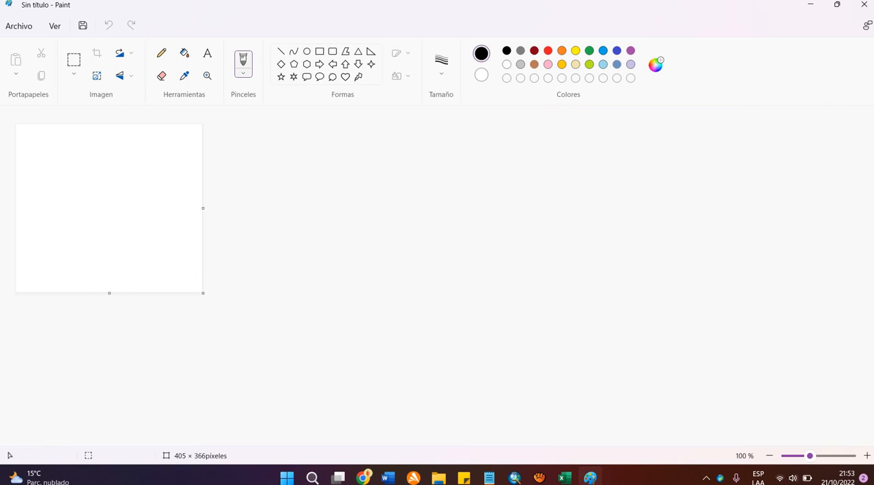
{"action": "left_click_drag", "start_coordinate": [203, 293], "coordinate": [507, 386]}
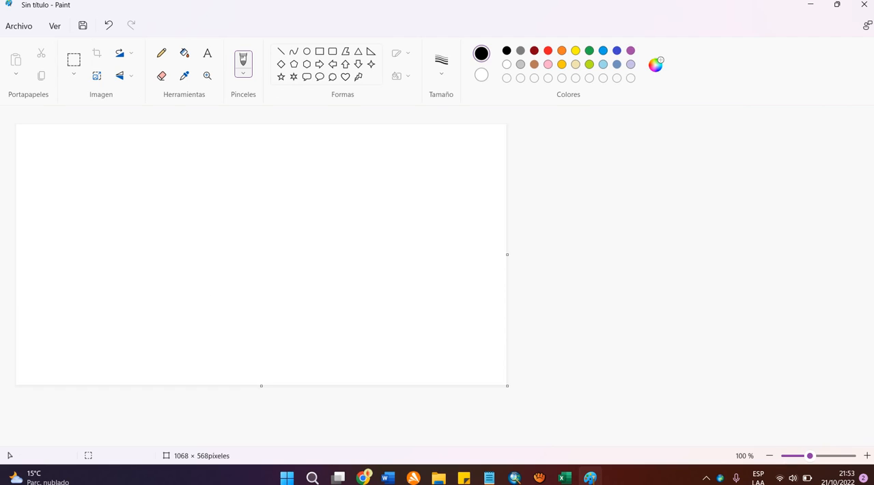
Step: Handwrite "e =" in red on the canvas, followed by the numerator τ above a horizontal fraction line
{"action": "left_click", "coordinate": [548, 50]}
{"action": "mouse_move", "coordinate": [69, 219]}
{"action": "left_mouse_down"}
{"action": "mouse_move", "coordinate": [96, 218]}
{"action": "mouse_move", "coordinate": [116, 240]}
{"action": "mouse_move", "coordinate": [172, 224]}
{"action": "mouse_move", "coordinate": [182, 235]}
{"action": "left_mouse_up"}
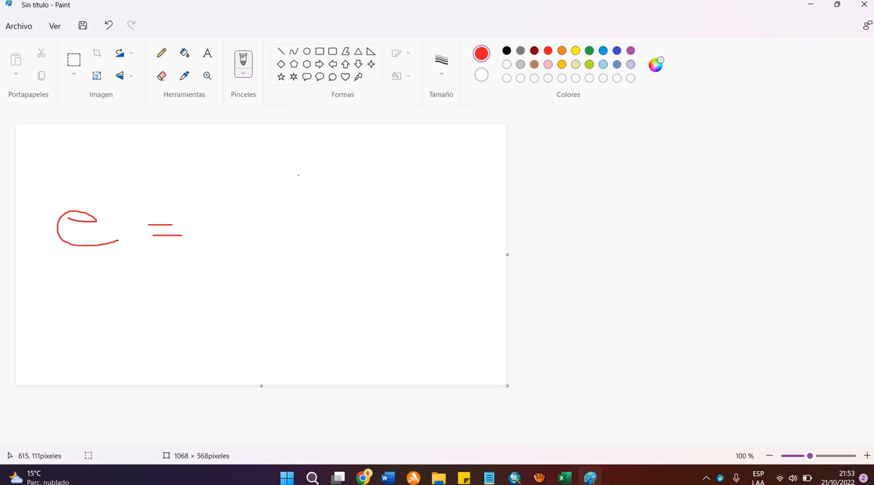
{"action": "mouse_move", "coordinate": [298, 175]}
{"action": "left_mouse_down"}
{"action": "mouse_move", "coordinate": [292, 202]}
{"action": "mouse_move", "coordinate": [287, 172]}
{"action": "mouse_move", "coordinate": [320, 166]}
{"action": "left_mouse_up"}
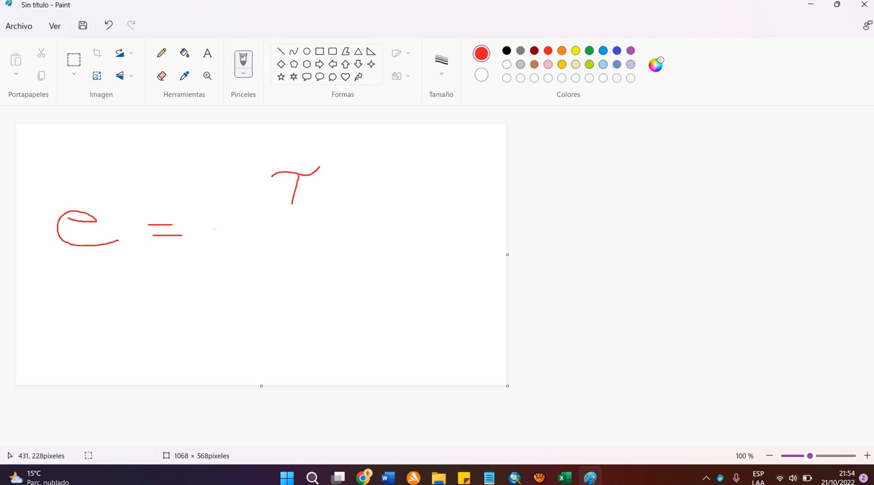
{"action": "left_click_drag", "start_coordinate": [214, 229], "coordinate": [399, 225]}
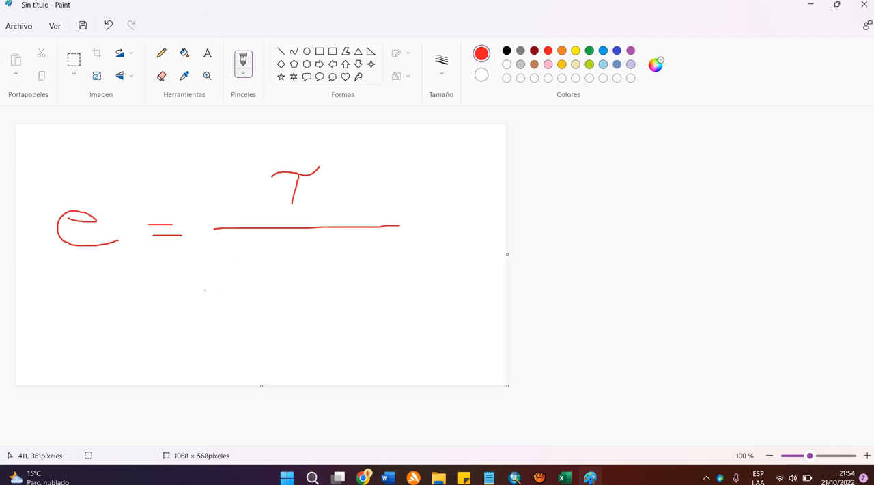
Step: Handwrite the denominator "ρ × g × f × Sin α" under the fraction line and add a stroke over the e
{"action": "mouse_move", "coordinate": [205, 289]}
{"action": "left_mouse_down"}
{"action": "mouse_move", "coordinate": [214, 288]}
{"action": "mouse_move", "coordinate": [230, 252]}
{"action": "mouse_move", "coordinate": [221, 275]}
{"action": "mouse_move", "coordinate": [254, 287]}
{"action": "left_mouse_up"}
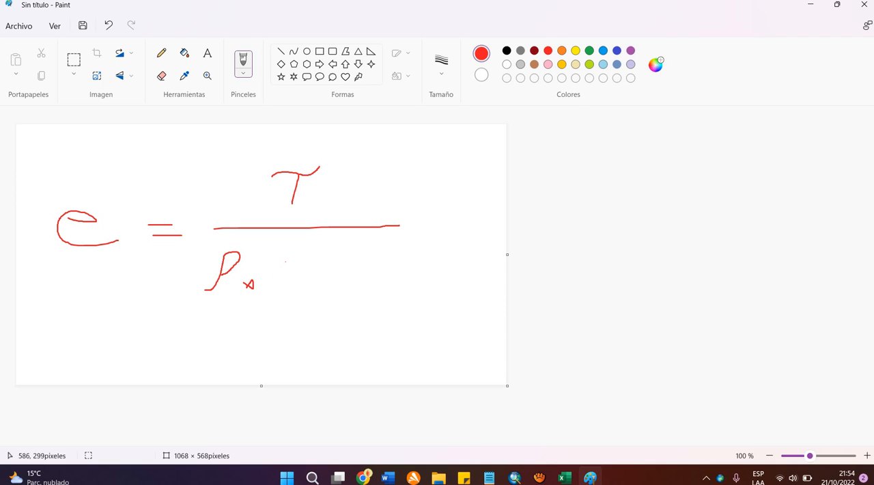
{"action": "mouse_move", "coordinate": [286, 262]}
{"action": "left_mouse_down"}
{"action": "mouse_move", "coordinate": [274, 275]}
{"action": "mouse_move", "coordinate": [288, 310]}
{"action": "mouse_move", "coordinate": [273, 312]}
{"action": "left_mouse_up"}
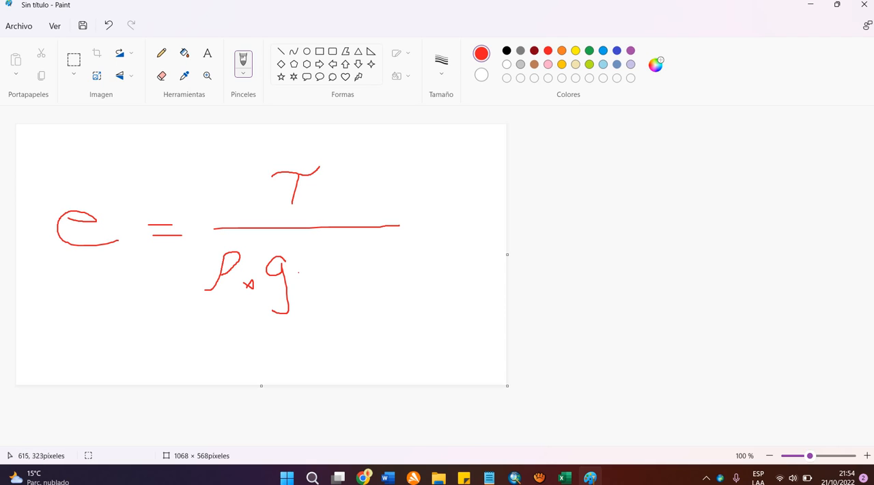
{"action": "mouse_move", "coordinate": [298, 272]}
{"action": "left_mouse_down"}
{"action": "mouse_move", "coordinate": [314, 284]}
{"action": "mouse_move", "coordinate": [302, 288]}
{"action": "mouse_move", "coordinate": [335, 290]}
{"action": "mouse_move", "coordinate": [342, 251]}
{"action": "mouse_move", "coordinate": [347, 277]}
{"action": "mouse_move", "coordinate": [367, 281]}
{"action": "mouse_move", "coordinate": [359, 281]}
{"action": "left_mouse_up"}
{"action": "mouse_move", "coordinate": [402, 247]}
{"action": "left_mouse_down"}
{"action": "mouse_move", "coordinate": [384, 284]}
{"action": "mouse_move", "coordinate": [434, 280]}
{"action": "left_mouse_up"}
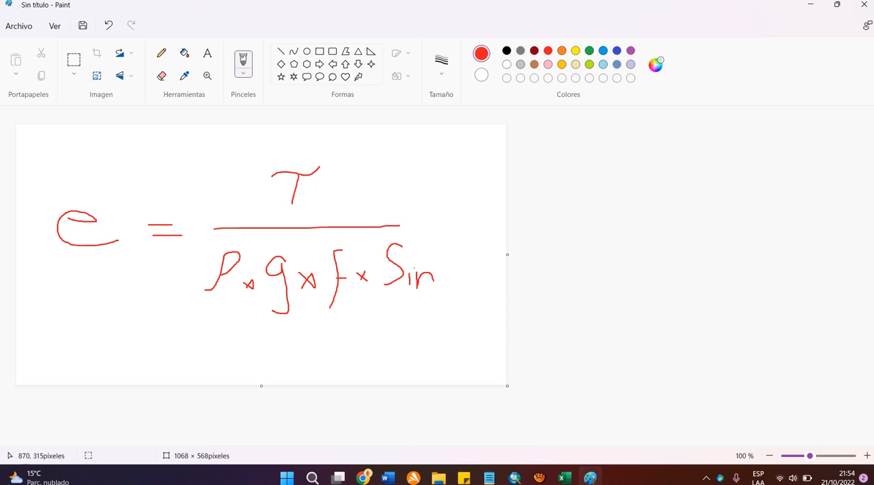
{"action": "left_click", "coordinate": [408, 262]}
{"action": "mouse_move", "coordinate": [451, 268]}
{"action": "left_mouse_down"}
{"action": "mouse_move", "coordinate": [446, 284]}
{"action": "mouse_move", "coordinate": [468, 281]}
{"action": "left_mouse_up"}
{"action": "left_click_drag", "start_coordinate": [75, 220], "coordinate": [55, 214]}
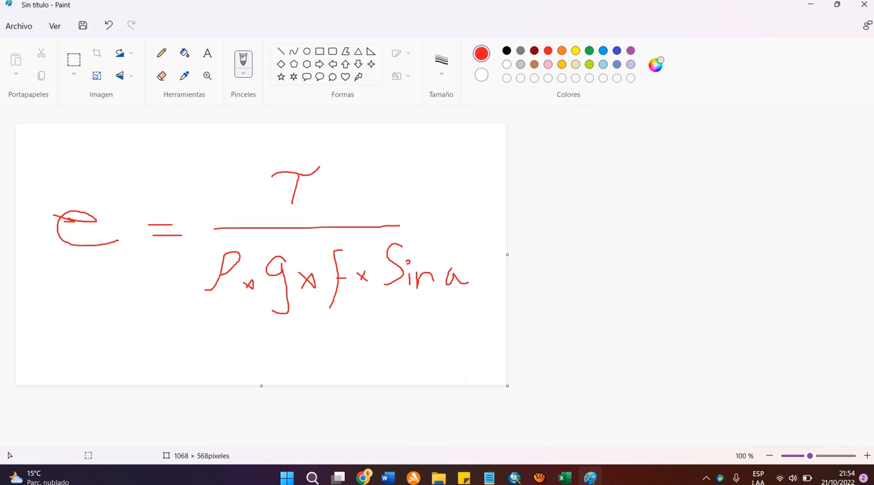
Step: Tick each term of the formula in blue, underline Sin α, circle the α and draw an arrow out from it
{"action": "left_click", "coordinate": [515, 477]}
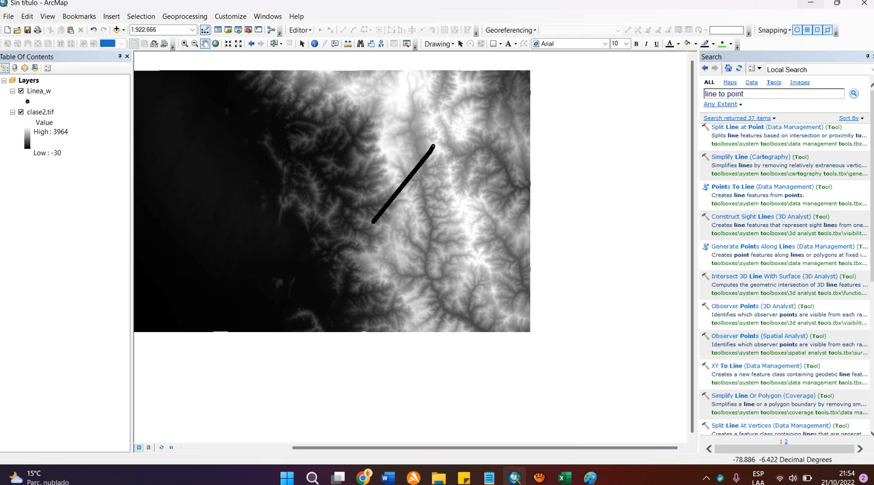
{"action": "mouse_move", "coordinate": [514, 477]}
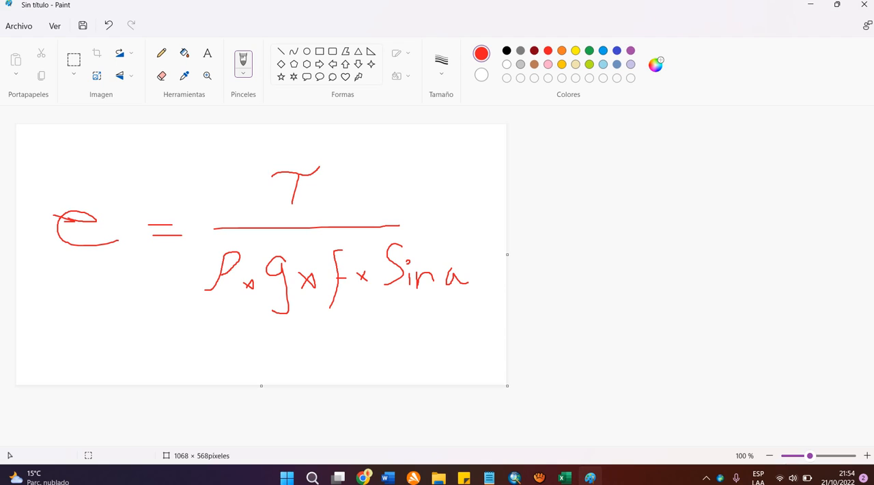
{"action": "left_click", "coordinate": [589, 477]}
{"action": "left_click", "coordinate": [603, 51]}
{"action": "left_click_drag", "start_coordinate": [334, 171], "coordinate": [380, 142]}
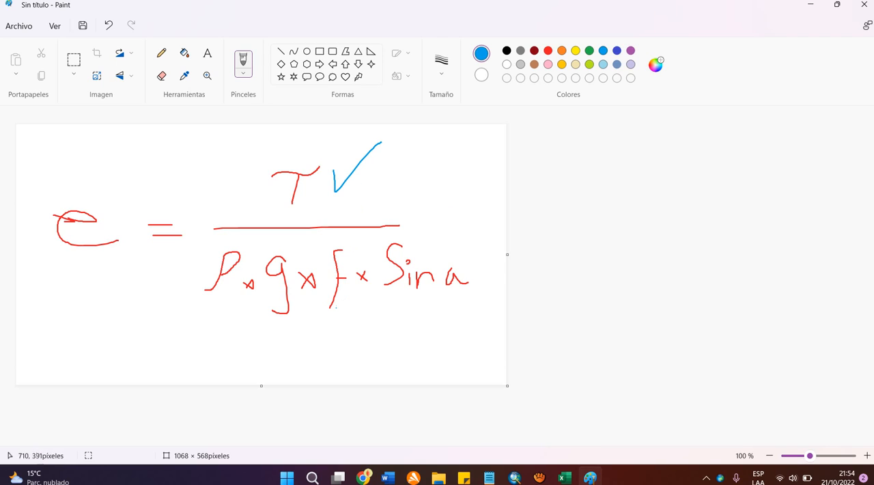
{"action": "mouse_move", "coordinate": [200, 324]}
{"action": "left_mouse_down"}
{"action": "mouse_move", "coordinate": [201, 339]}
{"action": "mouse_move", "coordinate": [225, 310]}
{"action": "mouse_move", "coordinate": [278, 333]}
{"action": "mouse_move", "coordinate": [356, 296]}
{"action": "mouse_move", "coordinate": [459, 304]}
{"action": "mouse_move", "coordinate": [477, 294]}
{"action": "left_mouse_up"}
{"action": "mouse_move", "coordinate": [465, 255]}
{"action": "left_mouse_down"}
{"action": "mouse_move", "coordinate": [444, 286]}
{"action": "mouse_move", "coordinate": [468, 257]}
{"action": "left_mouse_up"}
{"action": "mouse_move", "coordinate": [442, 292]}
{"action": "left_mouse_down"}
{"action": "mouse_move", "coordinate": [408, 345]}
{"action": "mouse_move", "coordinate": [434, 336]}
{"action": "left_mouse_up"}
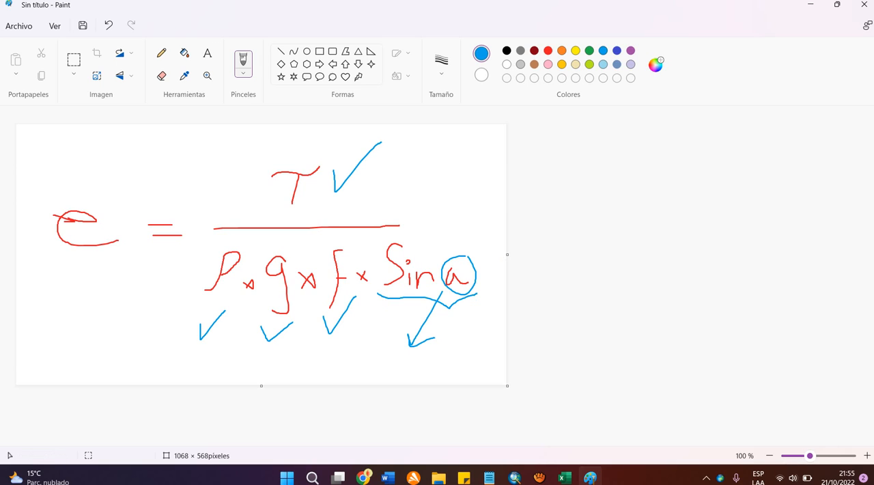
Step: Switch to ArcMap, search the tools for "slope" and open the Slope (3D Analyst) tool
{"action": "left_click", "coordinate": [514, 477]}
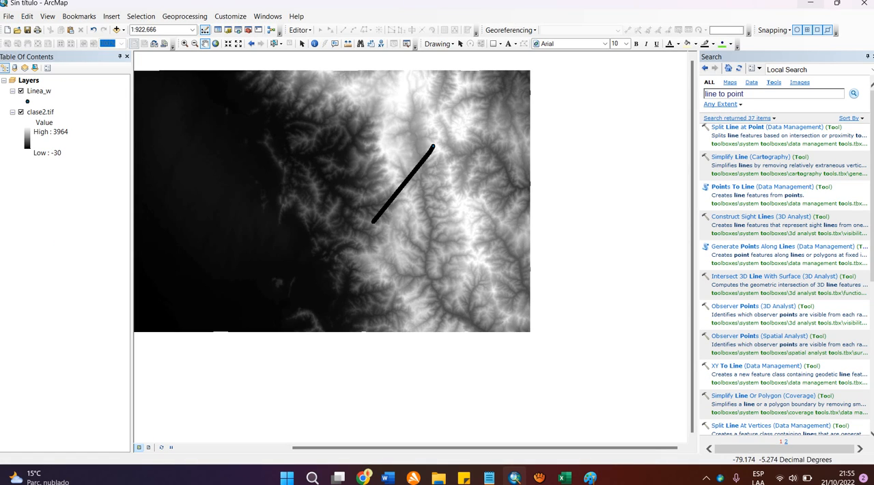
{"action": "left_click_drag", "start_coordinate": [430, 240], "coordinate": [499, 302]}
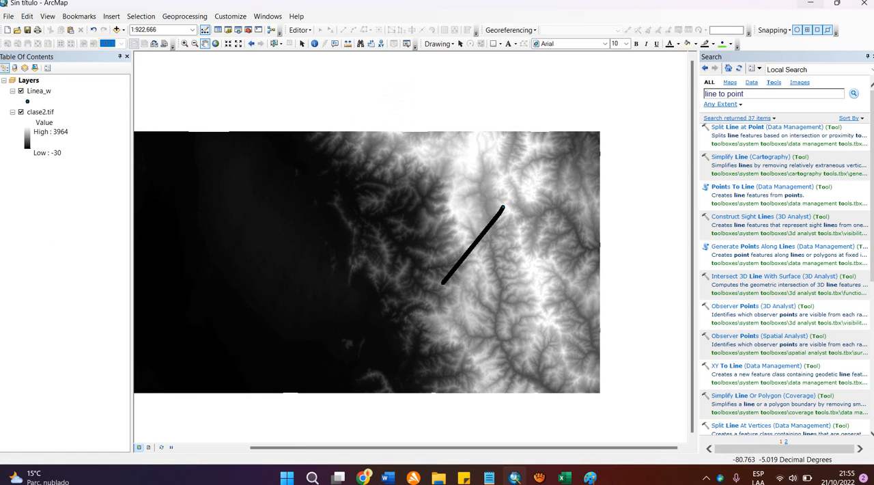
{"action": "left_click_drag", "start_coordinate": [748, 94], "coordinate": [642, 107]}
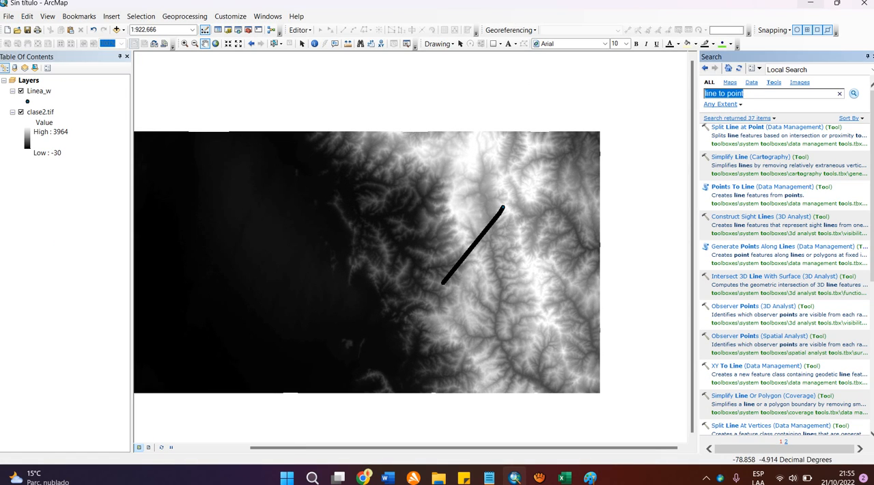
{"action": "type", "text": "slope"}
{"action": "key", "text": "Return"}
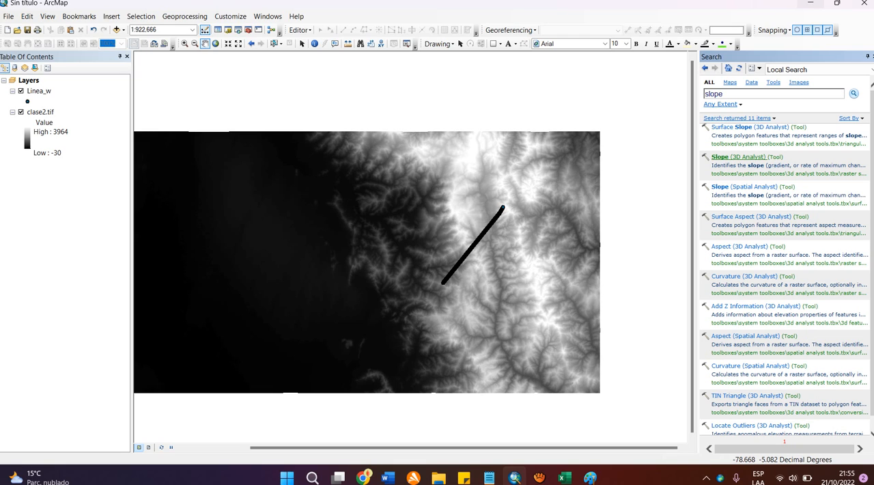
{"action": "left_click", "coordinate": [723, 156]}
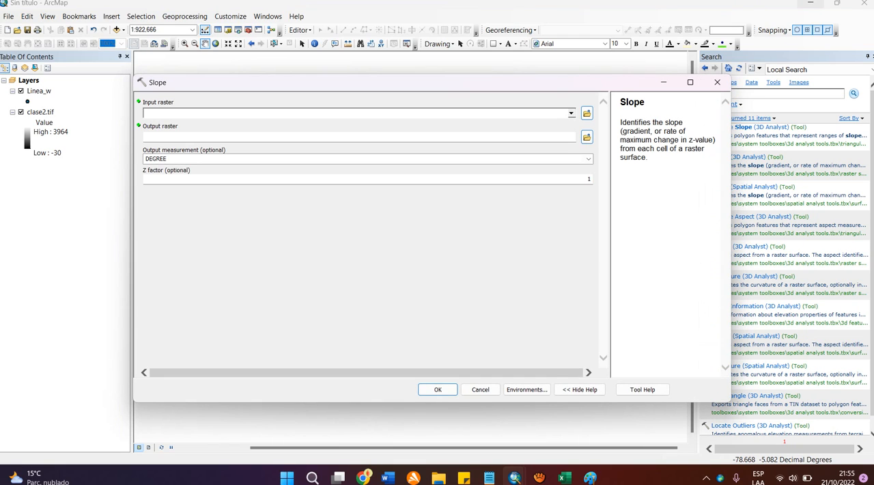
Step: Run Slope on clase2.tif, keeping the output raster Slope_tif1 in Default.gdb, DEGREE measurement and Z factor 1
{"action": "left_click", "coordinate": [40, 112]}
{"action": "left_click_drag", "start_coordinate": [41, 112], "coordinate": [188, 113]}
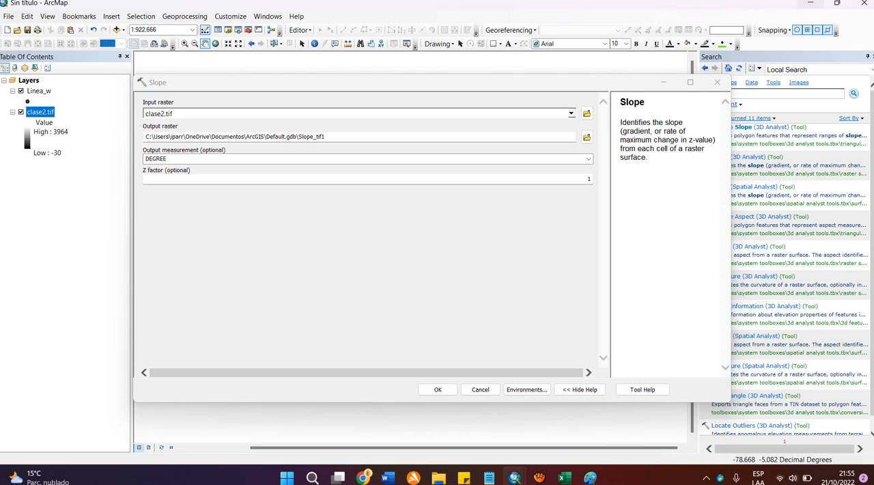
{"action": "left_click", "coordinate": [345, 137]}
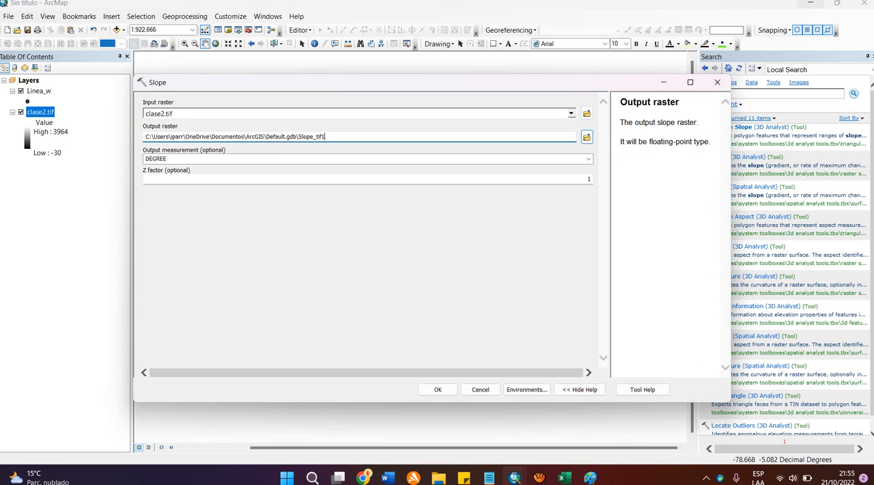
{"action": "left_click", "coordinate": [587, 138]}
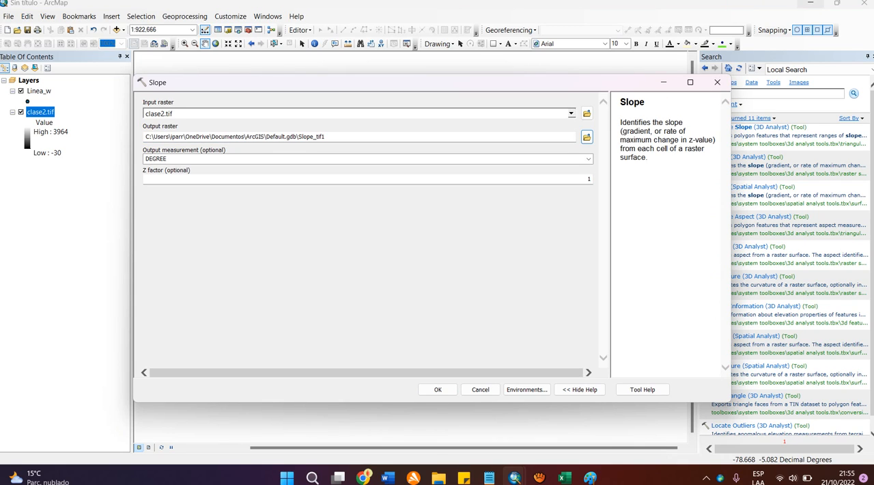
{"action": "left_click", "coordinate": [437, 389]}
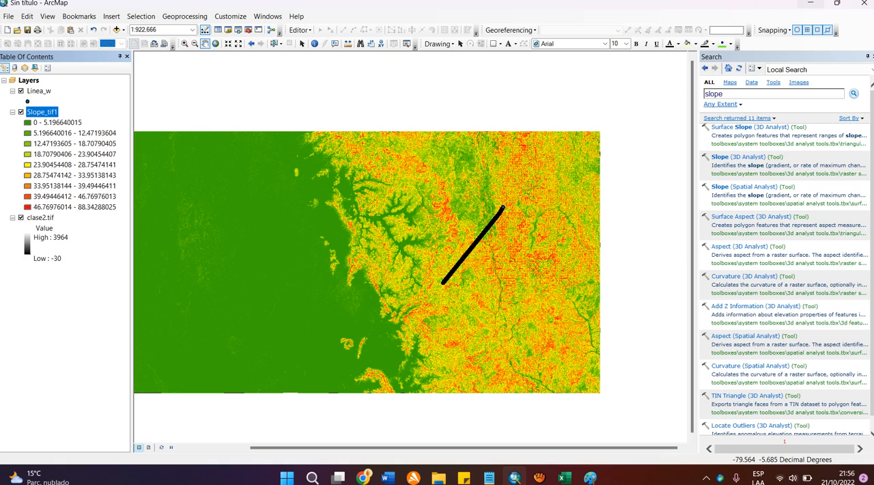
Step: Search the tools for "multi values" and open the Extract Multi Values to Points tool
{"action": "key", "text": "ctrl+f"}
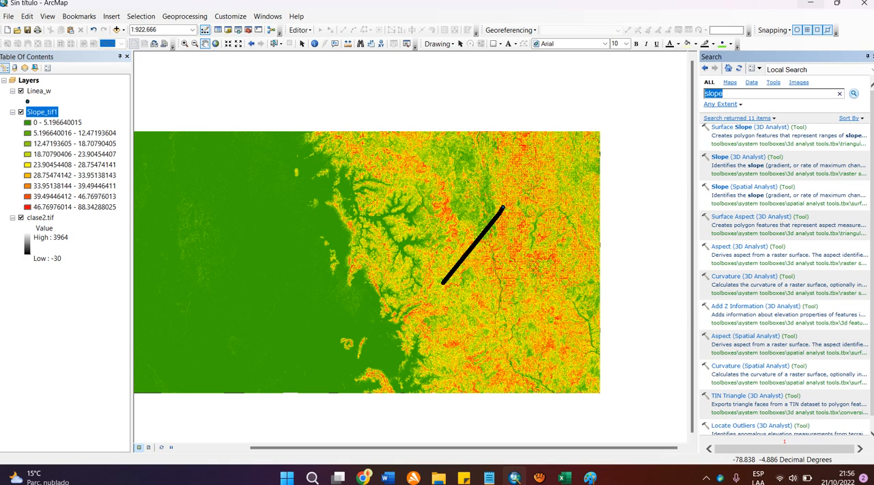
{"action": "type", "text": "multi values"}
{"action": "key", "text": "Return"}
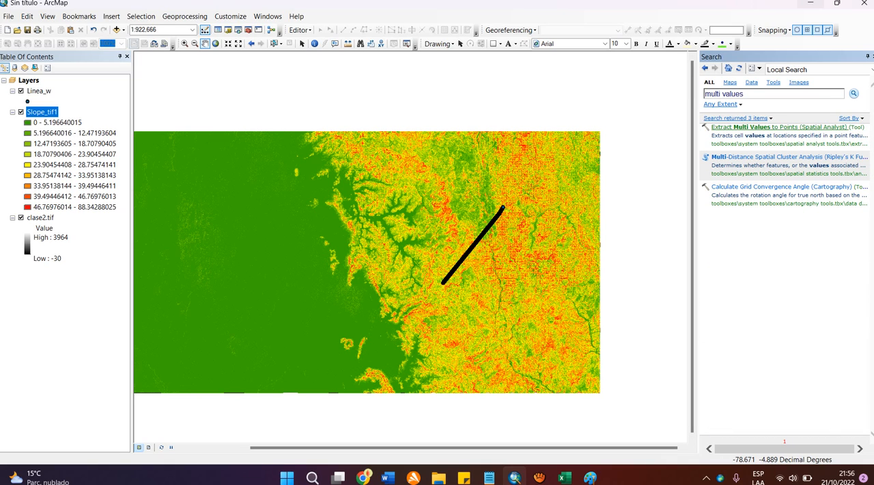
{"action": "left_click", "coordinate": [749, 127]}
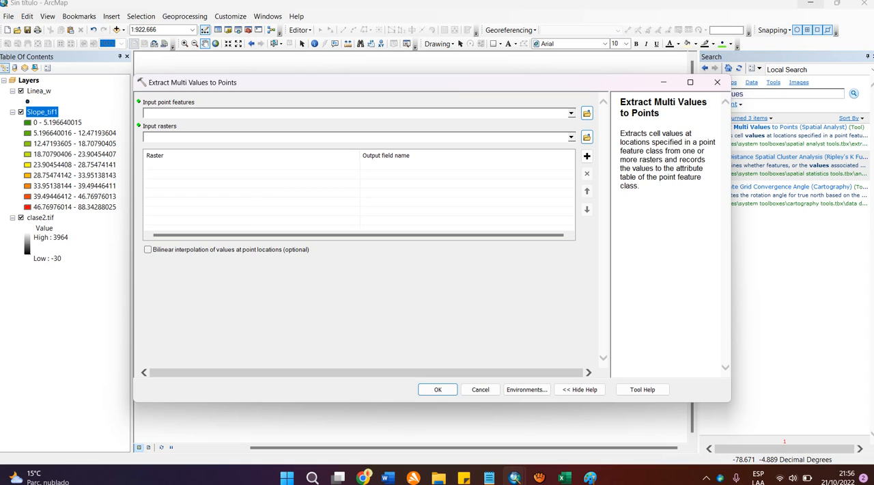
Step: Set Linea_w as the input point features and add Slope_tif1 to the input rasters
{"action": "left_click", "coordinate": [39, 91]}
{"action": "left_click_drag", "start_coordinate": [39, 90], "coordinate": [204, 113]}
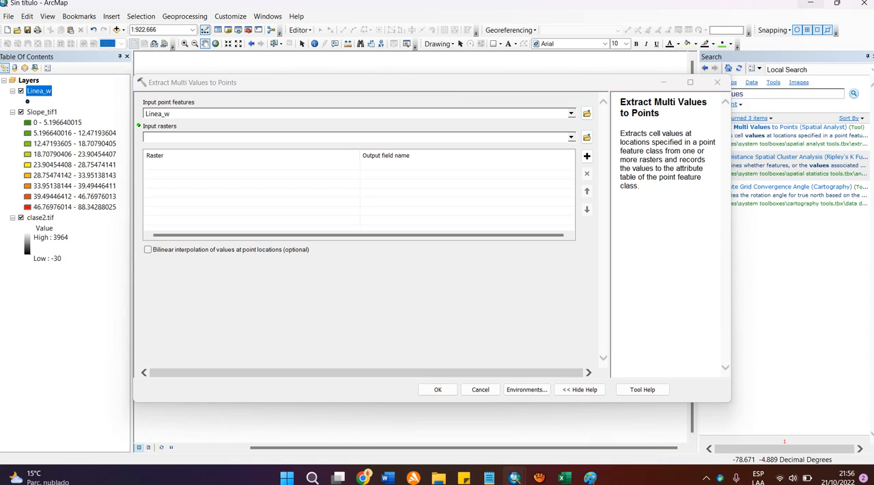
{"action": "left_click_drag", "start_coordinate": [42, 112], "coordinate": [205, 137]}
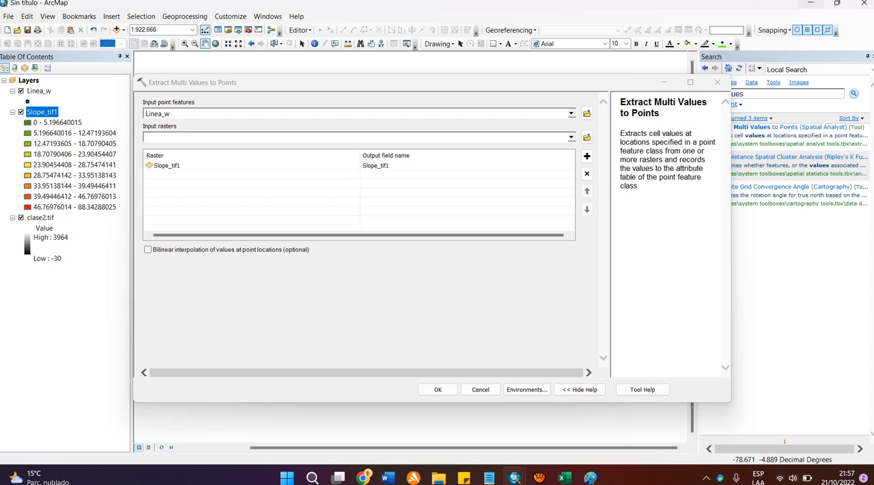
Step: Rename the output field for Slope_tif1 as "a", check it against the formula in Paint, and run the extraction
{"action": "left_click", "coordinate": [403, 166]}
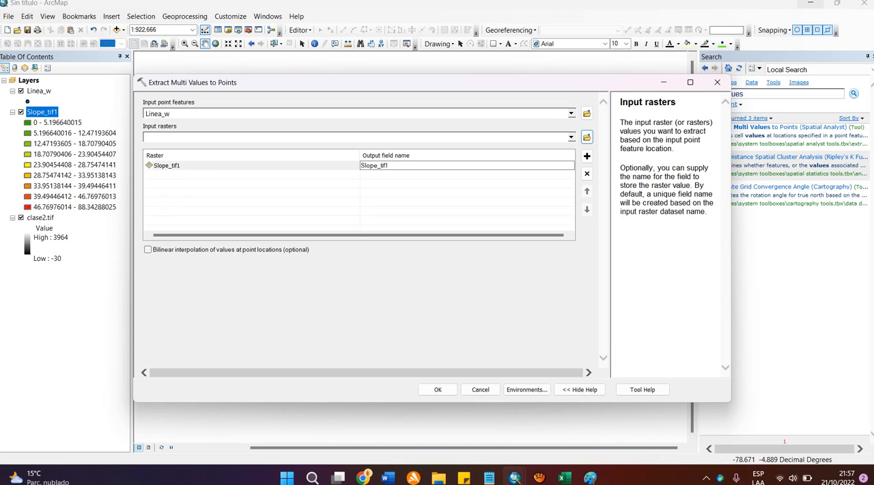
{"action": "double_click", "coordinate": [377, 165]}
{"action": "type", "text": "Pe"}
{"action": "key", "text": "BackSpace"}
{"action": "key", "text": "BackSpace"}
{"action": "type", "text": "a"}
{"action": "left_click", "coordinate": [362, 304]}
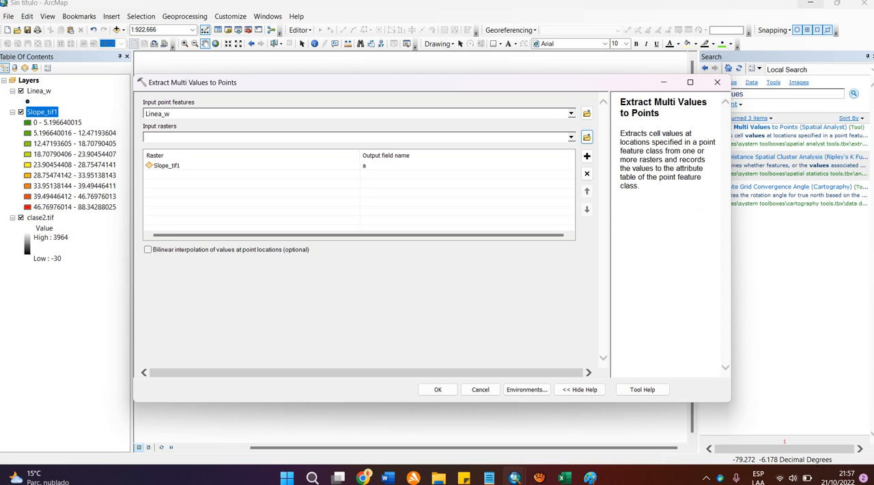
{"action": "left_click", "coordinate": [589, 476]}
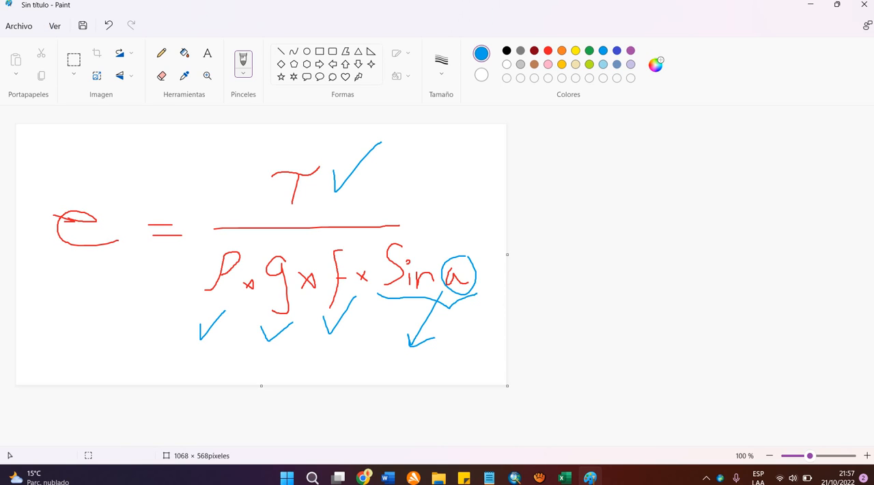
{"action": "left_click", "coordinate": [590, 477]}
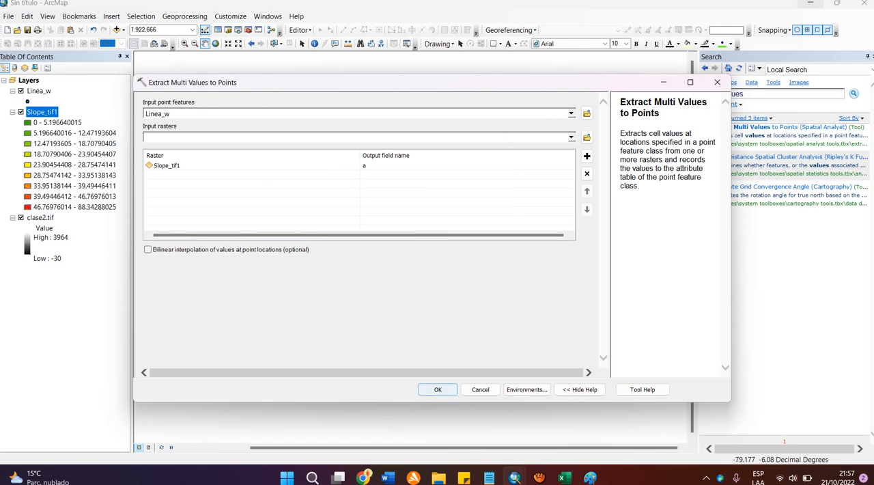
{"action": "left_click", "coordinate": [438, 390]}
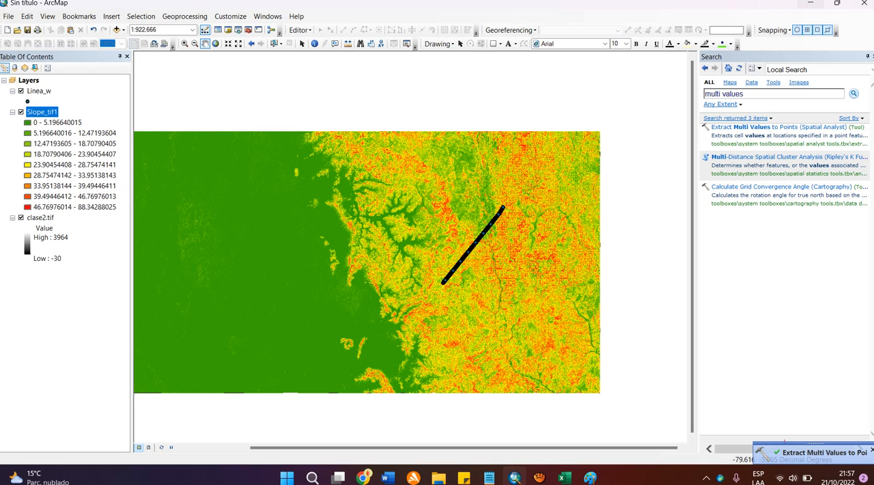
Step: Remove the Slope_tif1 and clase2.tif rasters from the map, keeping only the Linea_w layer
{"action": "right_click", "coordinate": [43, 111]}
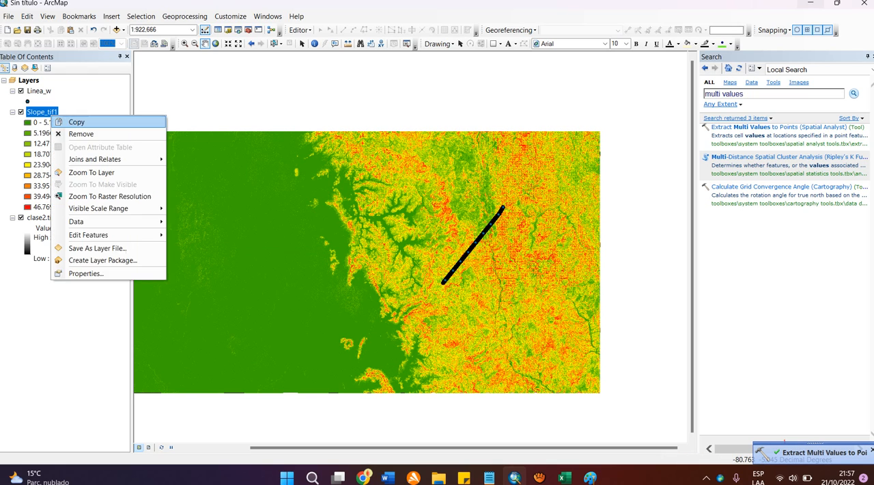
{"action": "left_click", "coordinate": [74, 133]}
{"action": "right_click", "coordinate": [40, 112]}
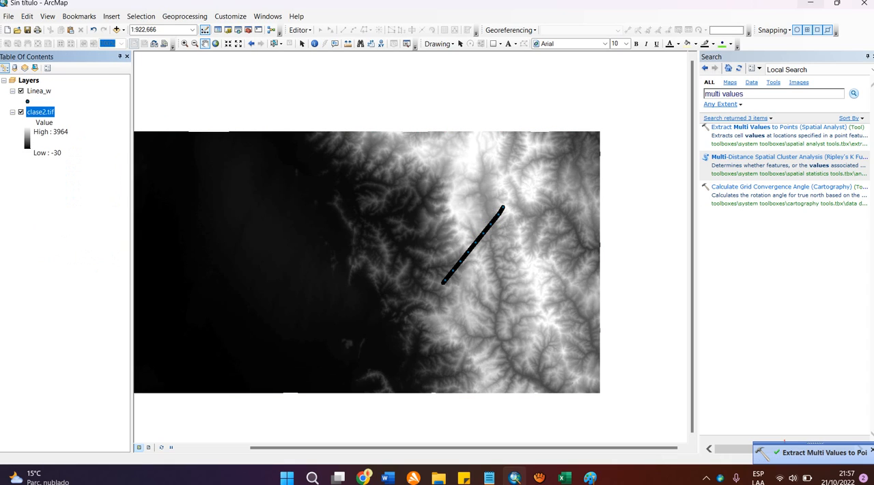
{"action": "left_click", "coordinate": [69, 132]}
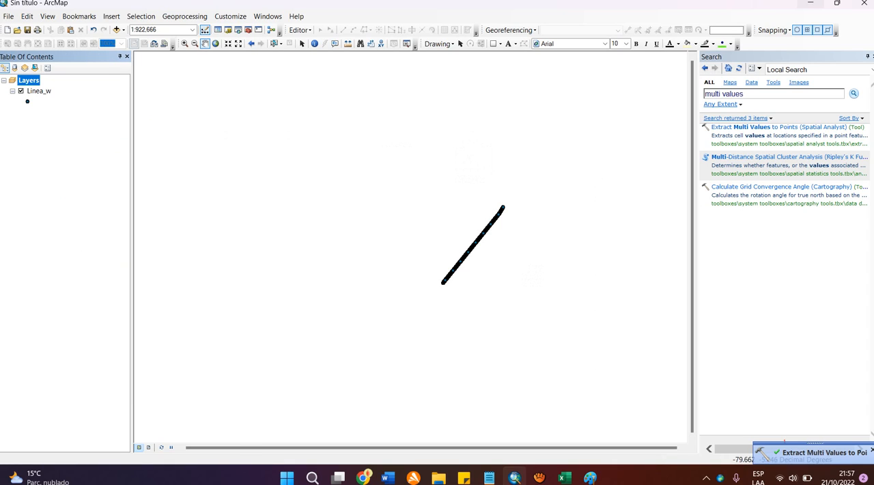
Step: Open the attribute table of Linea_w and delete its ORIG_FID field
{"action": "right_click", "coordinate": [35, 91]}
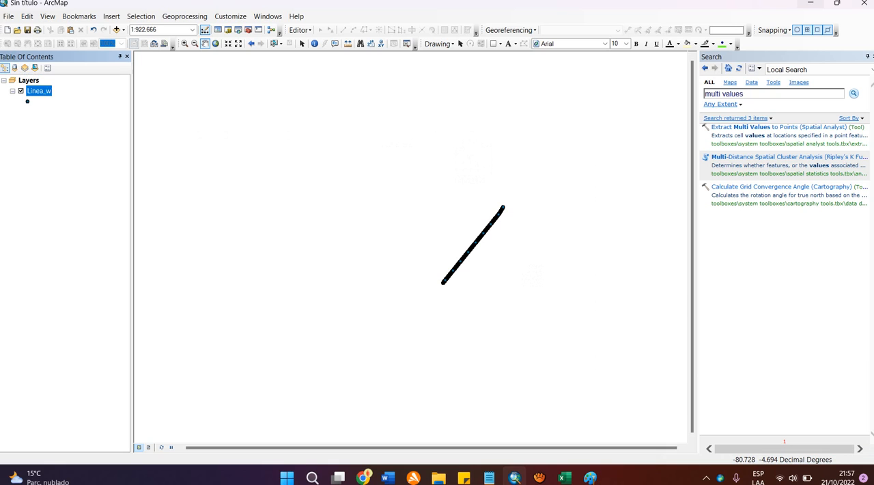
{"action": "left_click", "coordinate": [75, 148]}
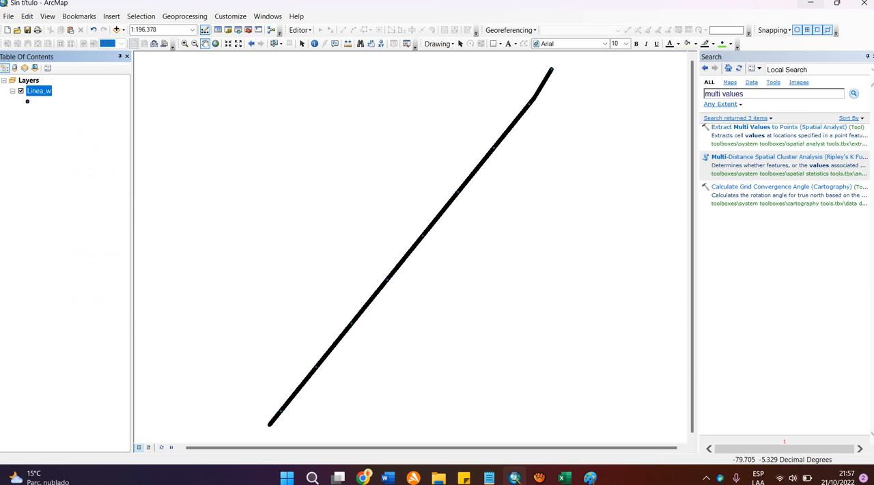
{"action": "right_click", "coordinate": [44, 91]}
{"action": "left_click", "coordinate": [76, 124]}
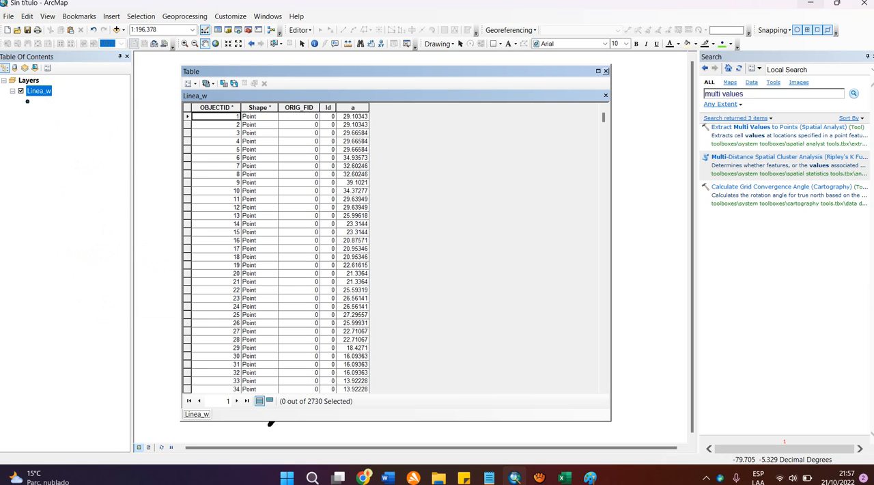
{"action": "right_click", "coordinate": [297, 107]}
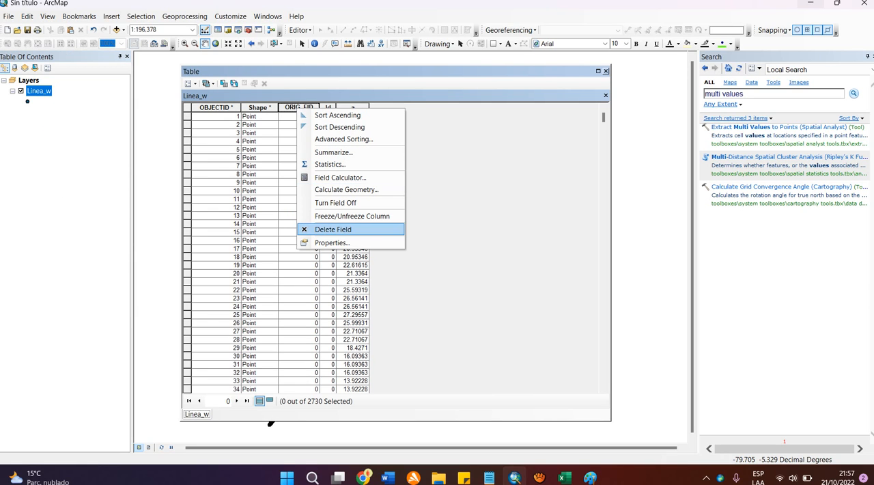
{"action": "left_click", "coordinate": [333, 229]}
{"action": "left_click", "coordinate": [471, 287]}
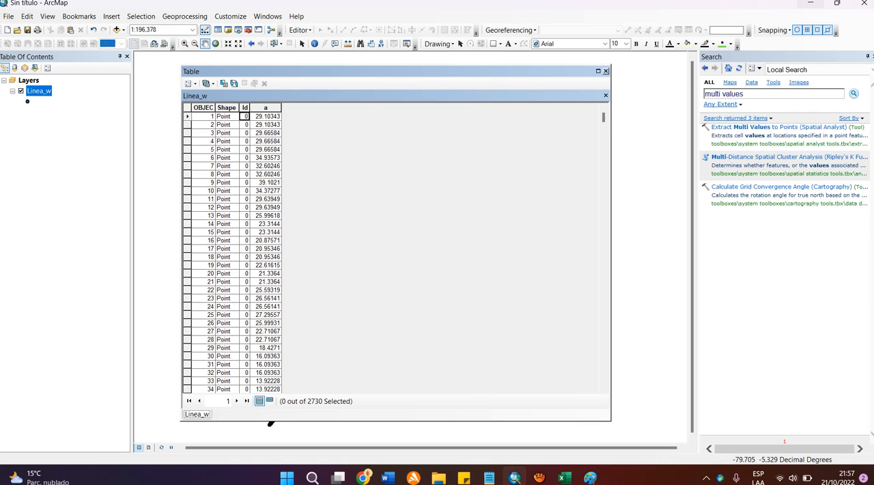
Step: Examine the extracted slope values in field a for the first records of the Linea_w table
{"action": "left_click", "coordinate": [267, 116]}
{"action": "key", "text": "Down"}
{"action": "key", "text": "Down"}
{"action": "key", "text": "Down"}
{"action": "key", "text": "Down"}
{"action": "key", "text": "Down"}
{"action": "key", "text": "Down"}
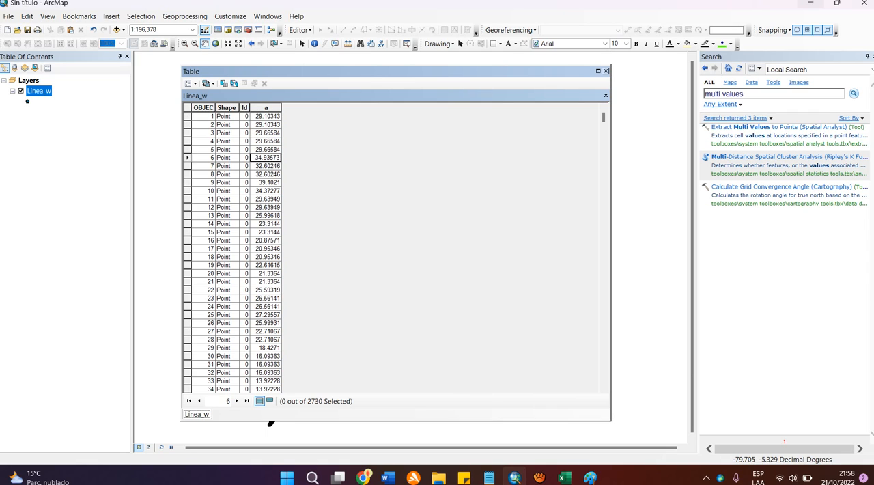
{"action": "key", "text": "Up"}
{"action": "key", "text": "Up"}
{"action": "key", "text": "Up"}
{"action": "key", "text": "Up"}
{"action": "key", "text": "Up"}
{"action": "key", "text": "Up"}
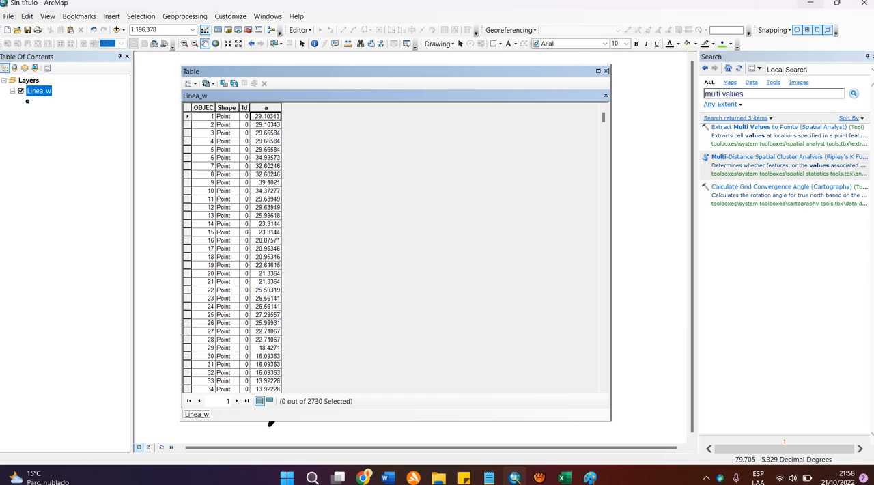
Step: Add a field named sina of type Double to the Linea_w table
{"action": "left_click", "coordinate": [191, 83]}
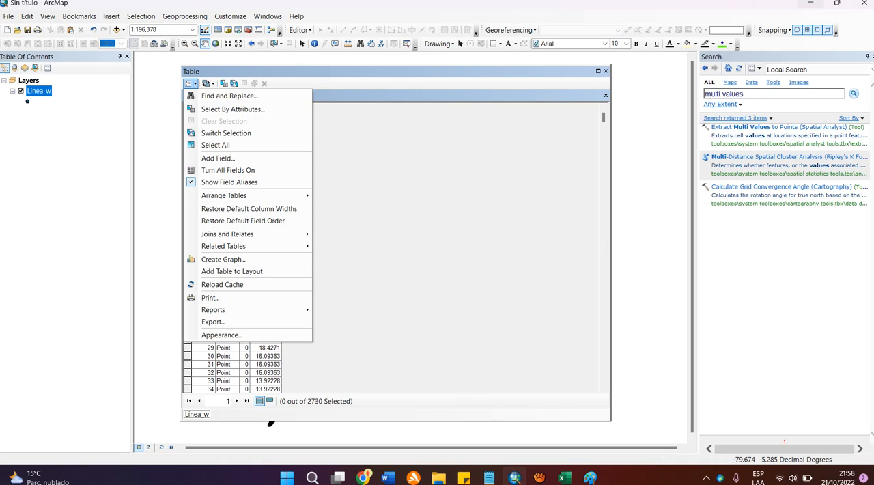
{"action": "left_click", "coordinate": [218, 158]}
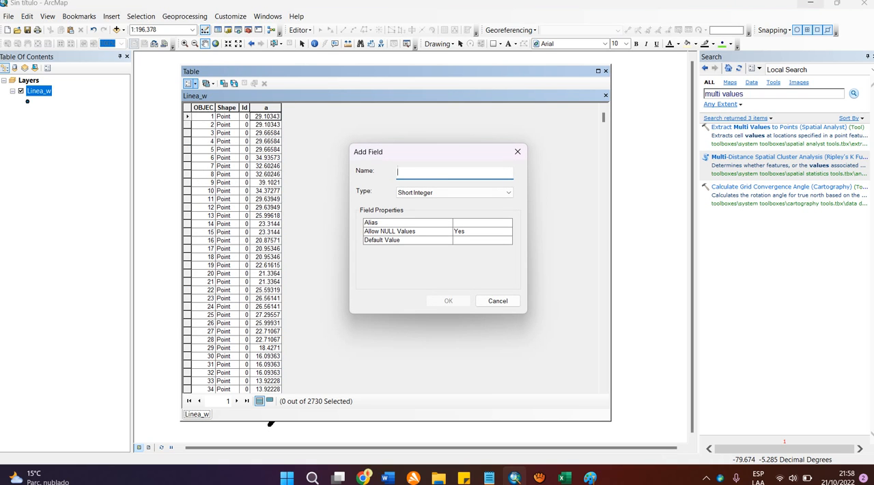
{"action": "type", "text": "SINA"}
{"action": "key", "text": "BackSpace"}
{"action": "key", "text": "BackSpace"}
{"action": "key", "text": "BackSpace"}
{"action": "key", "text": "BackSpace"}
{"action": "type", "text": "sina"}
{"action": "key", "text": "Tab"}
{"action": "key", "text": "alt+Down"}
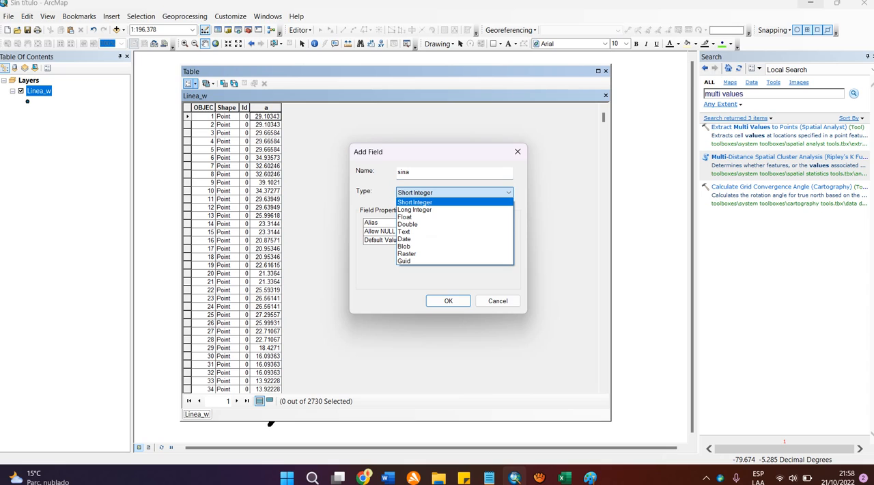
{"action": "key", "text": "Down"}
{"action": "key", "text": "Down"}
{"action": "key", "text": "Down"}
{"action": "key", "text": "Return"}
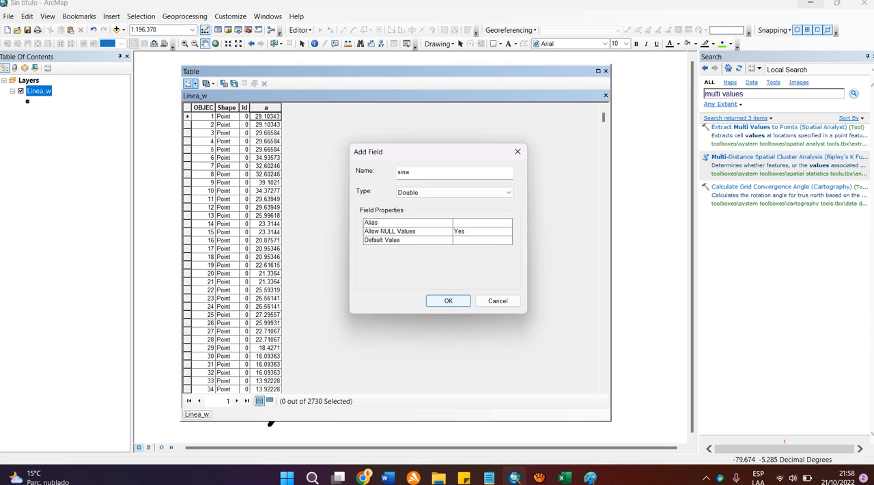
{"action": "key", "text": "Return"}
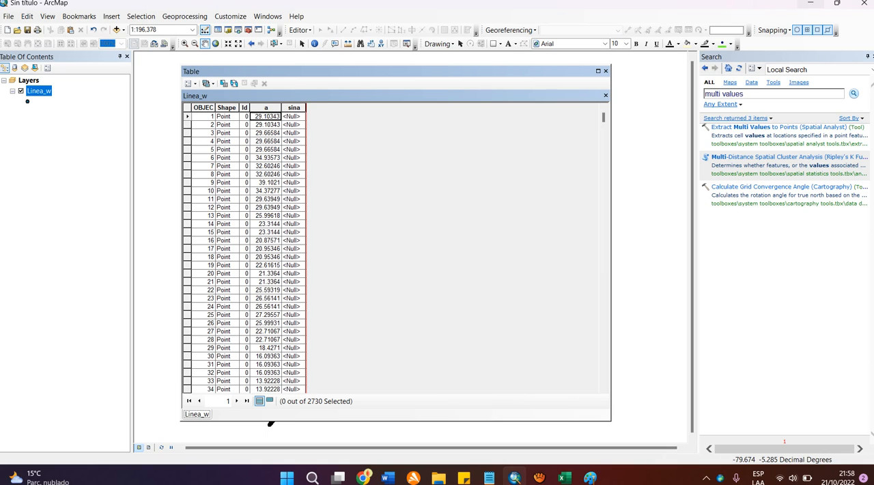
Step: Widen the sina column in the Linea_w table
{"action": "left_click", "coordinate": [323, 107]}
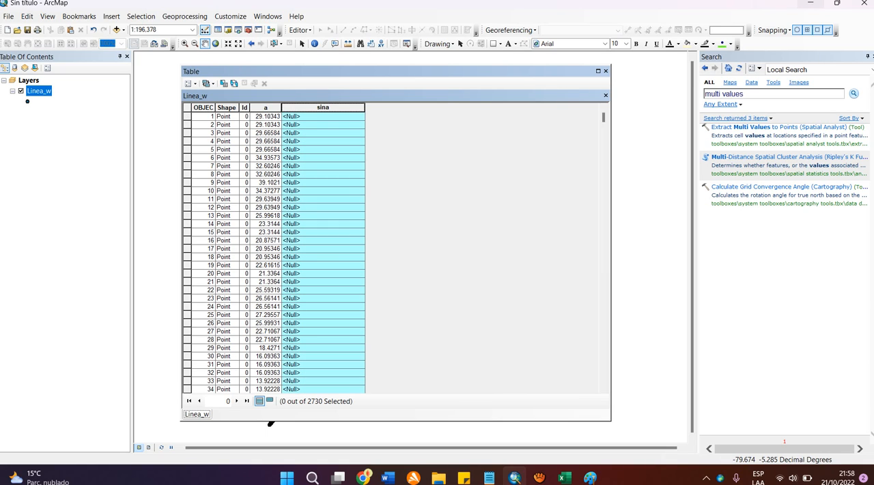
{"action": "left_click", "coordinate": [323, 125]}
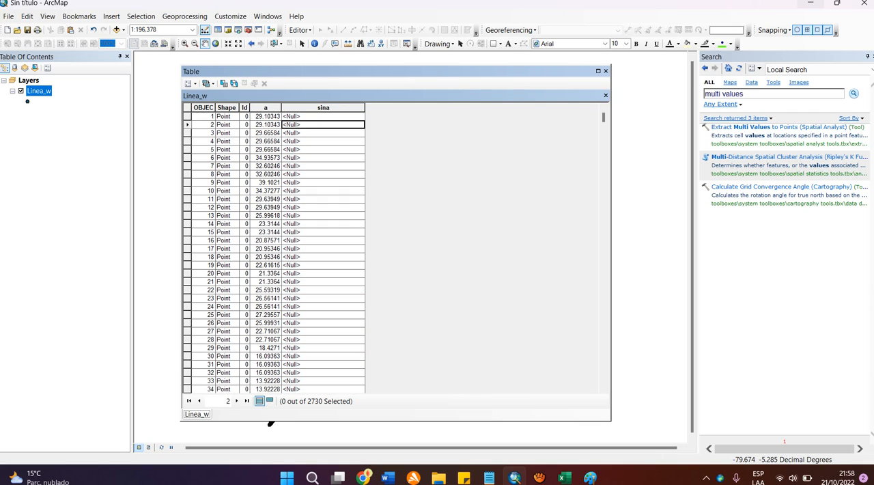
{"action": "key", "text": "Up"}
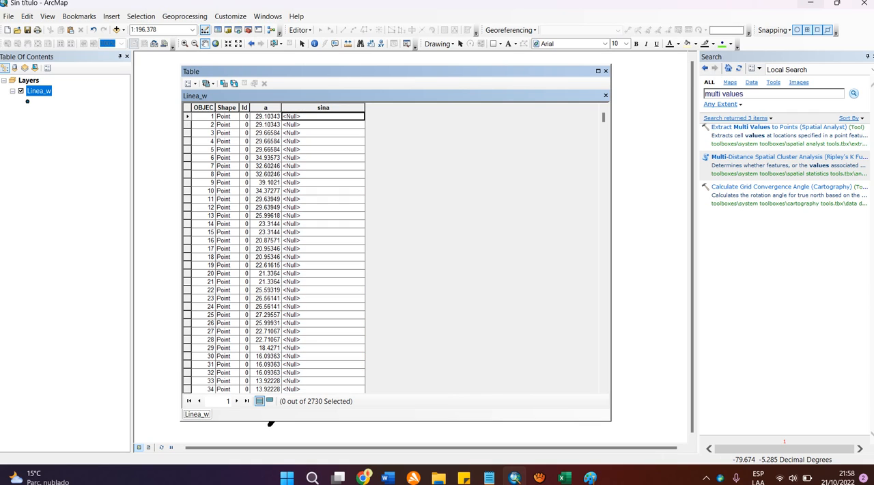
Step: Open the Field Calculator for the sina field and enter the expression Sin ( [a] *3.1415169 /180 )
{"action": "left_click", "coordinate": [323, 107]}
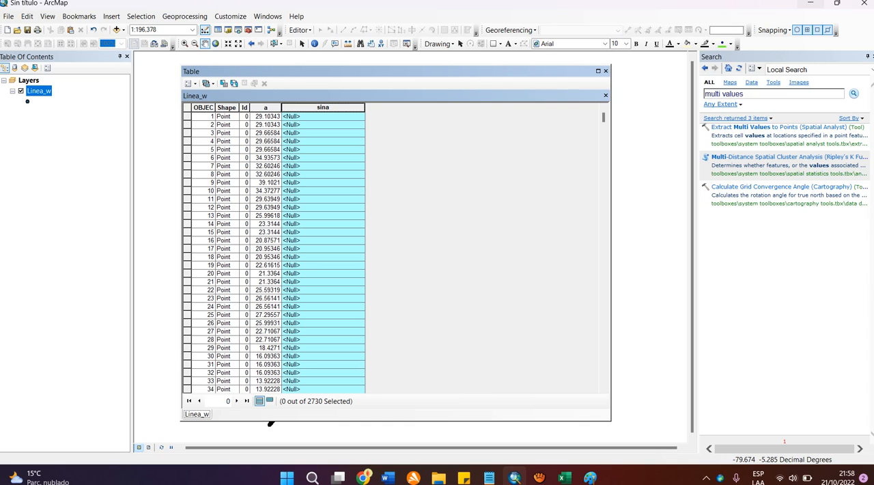
{"action": "right_click", "coordinate": [309, 107]}
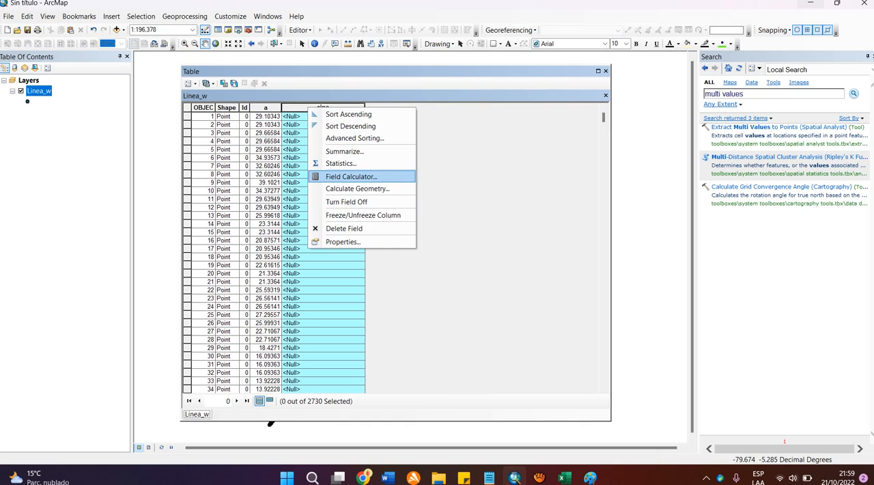
{"action": "left_click", "coordinate": [345, 176]}
{"action": "key", "text": "Return"}
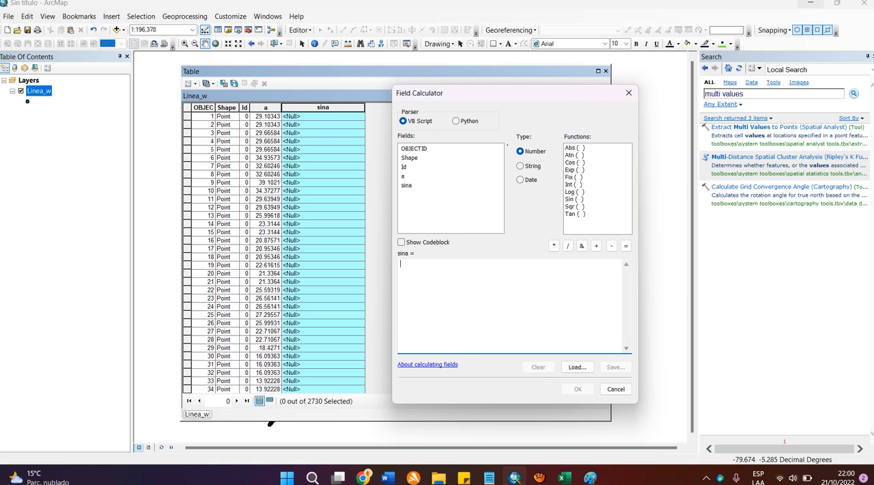
{"action": "left_click", "coordinate": [575, 200]}
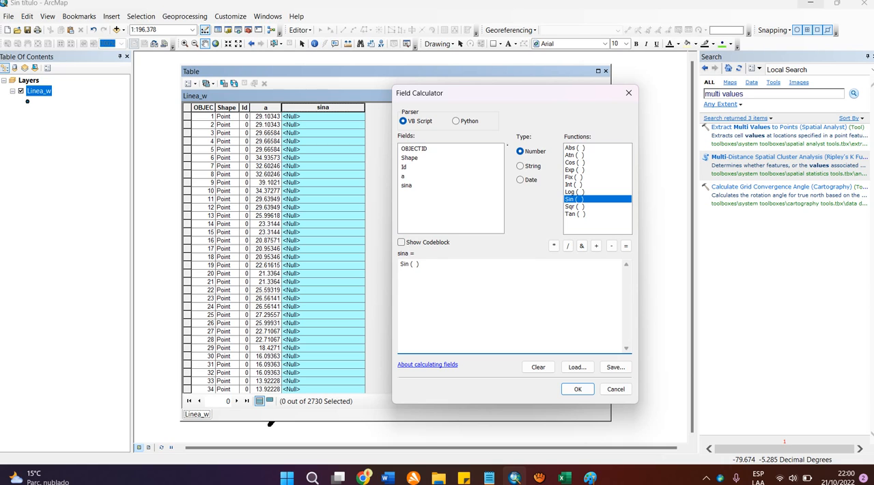
{"action": "type", "text": "[a]"}
{"action": "left_click", "coordinate": [554, 246]}
{"action": "type", "text": "3.1415169"}
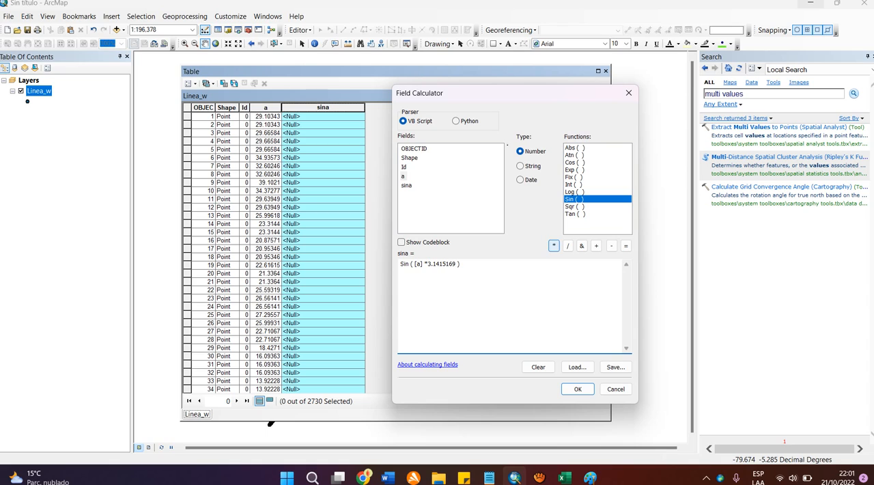
{"action": "left_click", "coordinate": [567, 245]}
{"action": "type", "text": "180"}
Step: Review the sina expression, examining the degrees-to-radians factor and the complete Sin function
{"action": "mouse_move", "coordinate": [474, 264]}
{"action": "left_mouse_down"}
{"action": "mouse_move", "coordinate": [400, 264]}
{"action": "mouse_move", "coordinate": [474, 265]}
{"action": "left_mouse_up"}
{"action": "left_click_drag", "start_coordinate": [427, 264], "coordinate": [469, 264]}
{"action": "left_click", "coordinate": [464, 265]}
{"action": "left_click", "coordinate": [429, 265]}
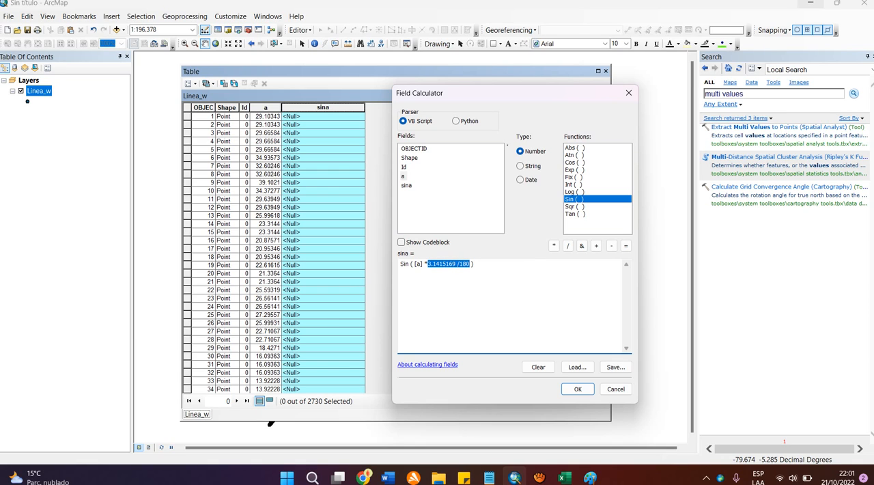
{"action": "left_click", "coordinate": [470, 264]}
{"action": "left_click_drag", "start_coordinate": [473, 264], "coordinate": [403, 264]}
{"action": "left_click", "coordinate": [436, 279]}
{"action": "left_click_drag", "start_coordinate": [426, 264], "coordinate": [469, 264]}
{"action": "left_click", "coordinate": [469, 264]}
{"action": "left_click_drag", "start_coordinate": [470, 264], "coordinate": [415, 264]}
{"action": "left_click", "coordinate": [470, 264]}
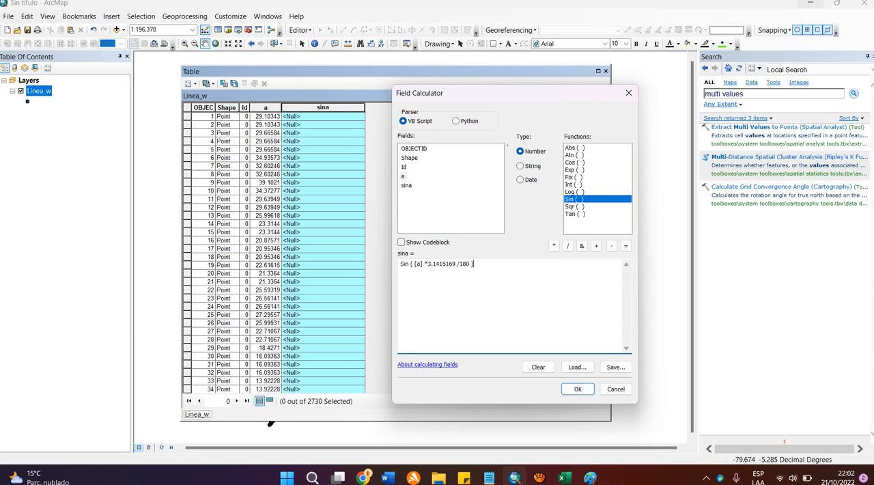
{"action": "key", "text": "ctrl+a"}
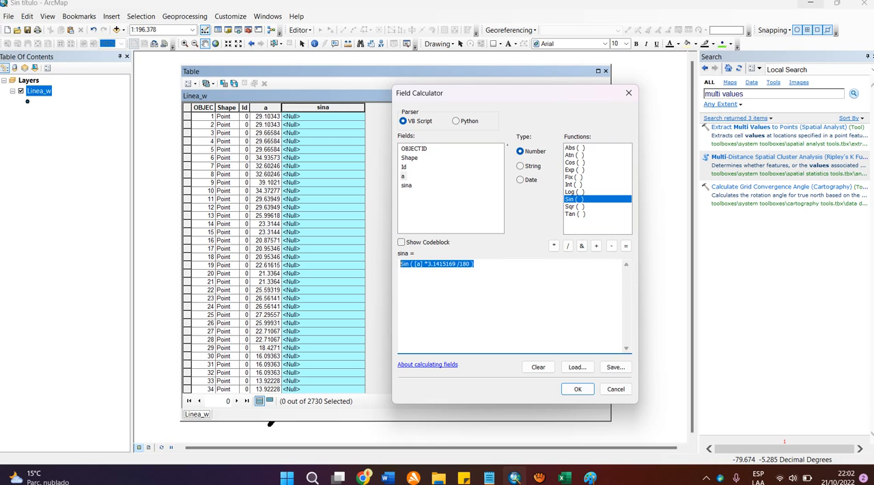
{"action": "left_click", "coordinate": [474, 264]}
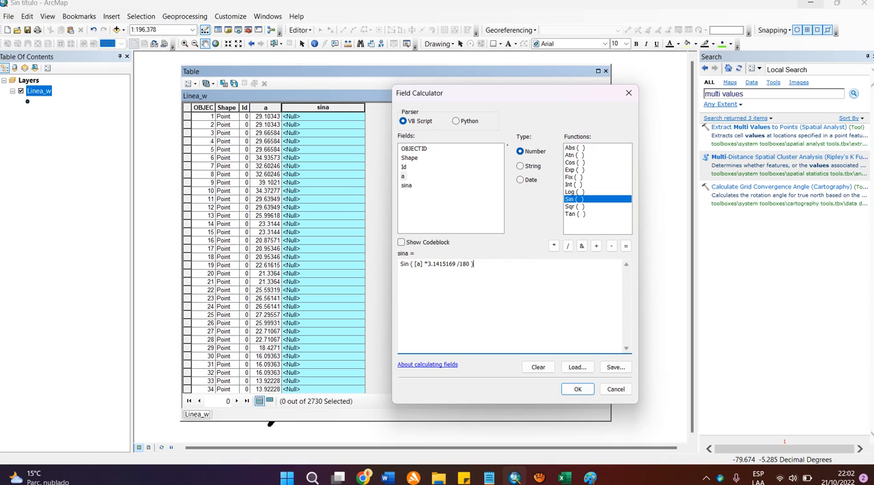
{"action": "left_click_drag", "start_coordinate": [473, 264], "coordinate": [400, 264]}
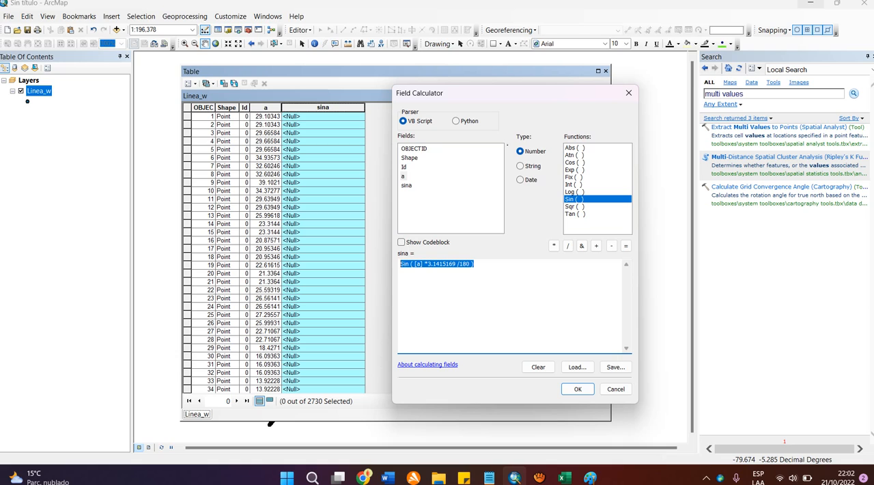
{"action": "left_click", "coordinate": [475, 264]}
{"action": "left_click_drag", "start_coordinate": [474, 264], "coordinate": [400, 264]}
{"action": "left_click", "coordinate": [474, 264]}
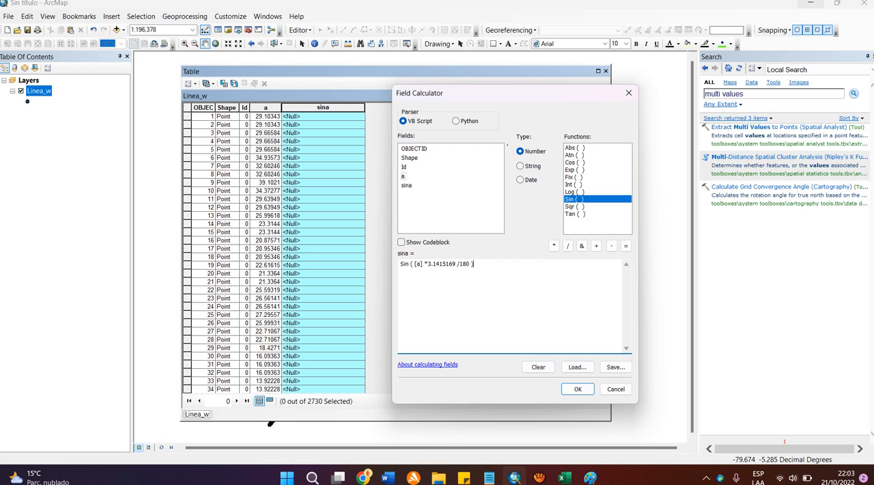
Step: Save the calculator expression as sina.cal in the Ejemplo - ArcGIS folder
{"action": "left_click", "coordinate": [616, 367]}
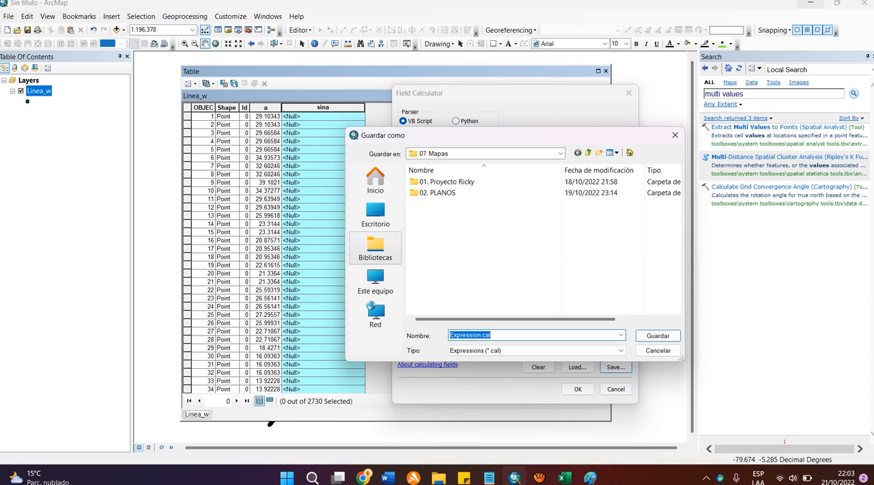
{"action": "left_click", "coordinate": [375, 214]}
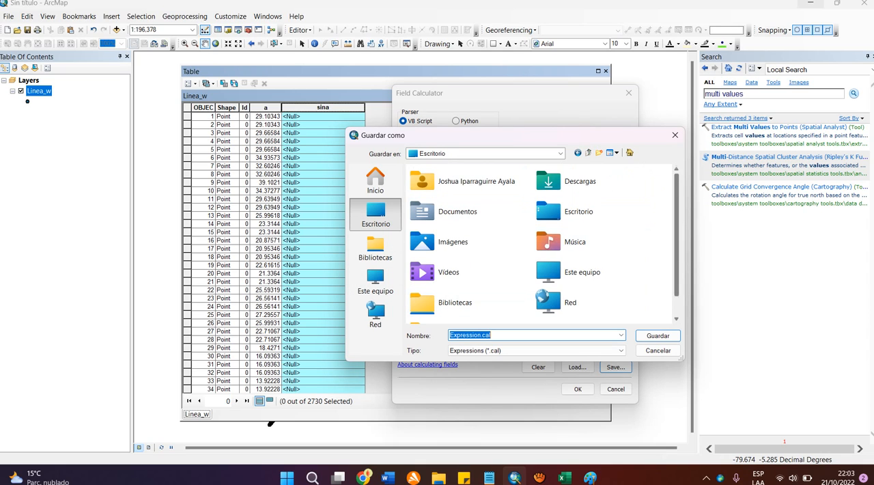
{"action": "scroll", "coordinate": [543, 242], "scroll_direction": "down", "scroll_amount": 1}
{"action": "double_click", "coordinate": [451, 302]}
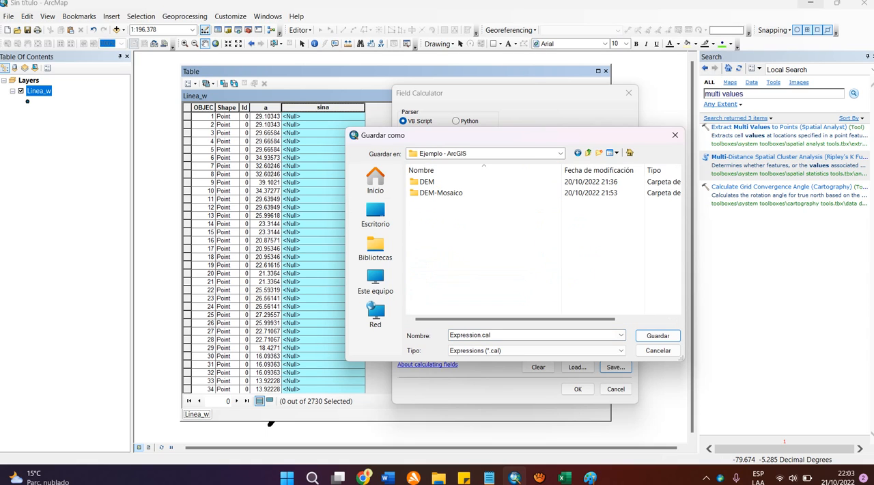
{"action": "left_click", "coordinate": [492, 335]}
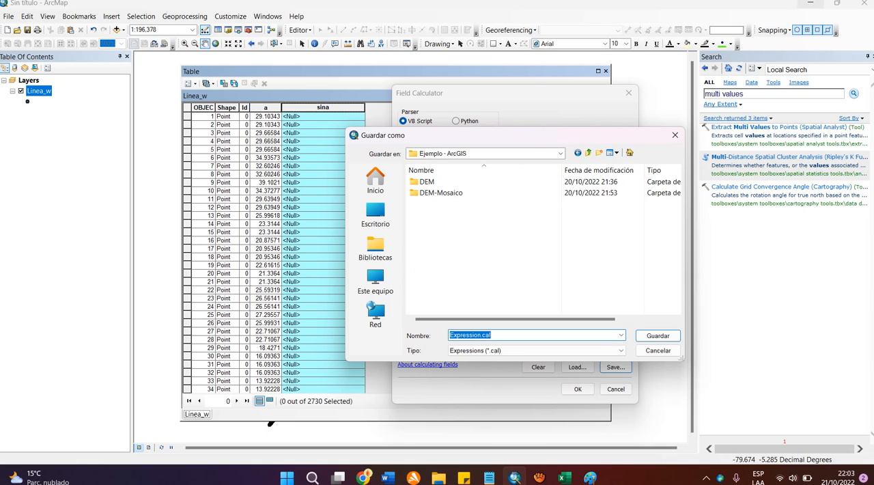
{"action": "double_click", "coordinate": [466, 335]}
{"action": "type", "text": "sina"}
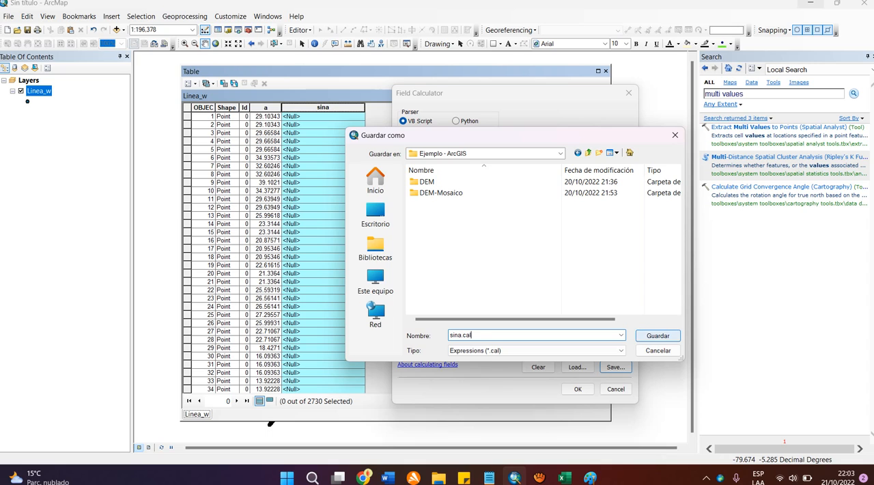
{"action": "left_click", "coordinate": [658, 336]}
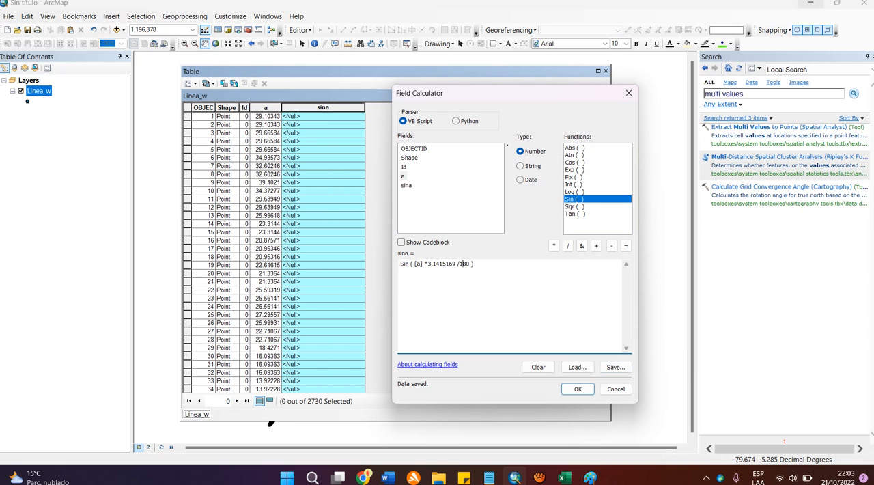
Step: Clear the sina expression and close the Field Calculator without running it
{"action": "key", "text": "ctrl+a"}
{"action": "key", "text": "Delete"}
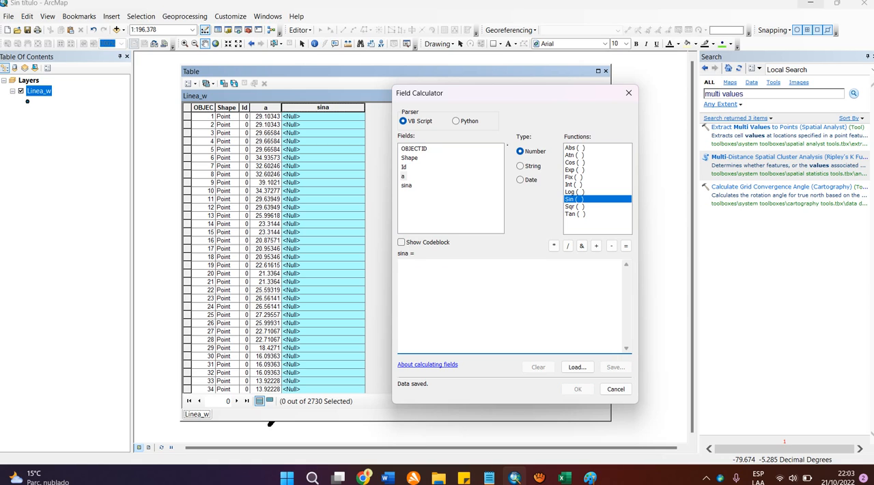
{"action": "left_click", "coordinate": [616, 389]}
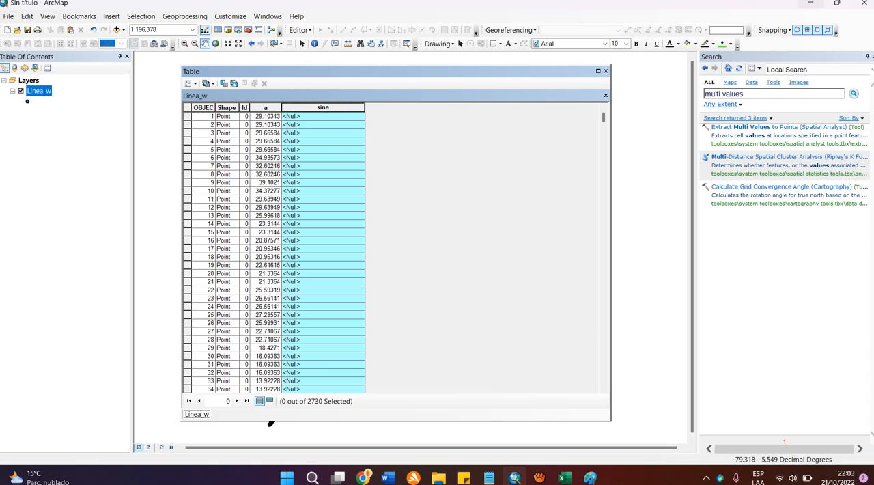
Step: Reopen the Field Calculator for the sina field and load the saved expression sina.cal from the Ejemplo - ArcGIS folder
{"action": "right_click", "coordinate": [320, 107]}
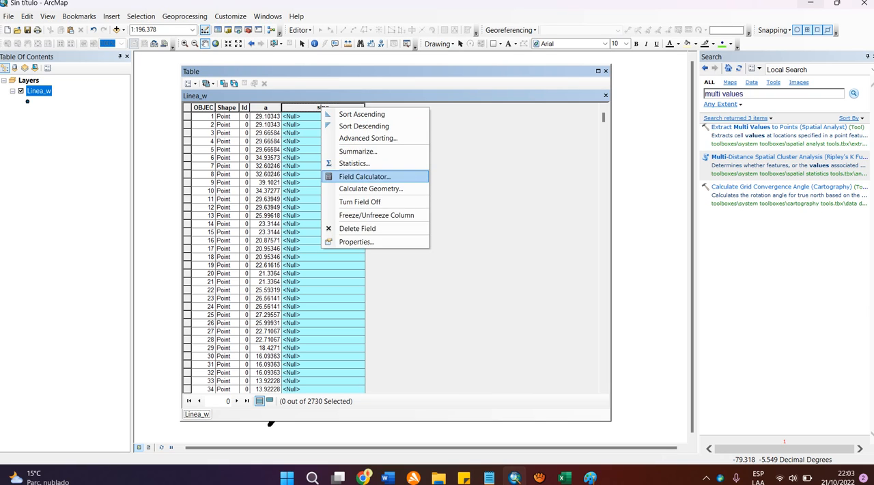
{"action": "left_click", "coordinate": [341, 176]}
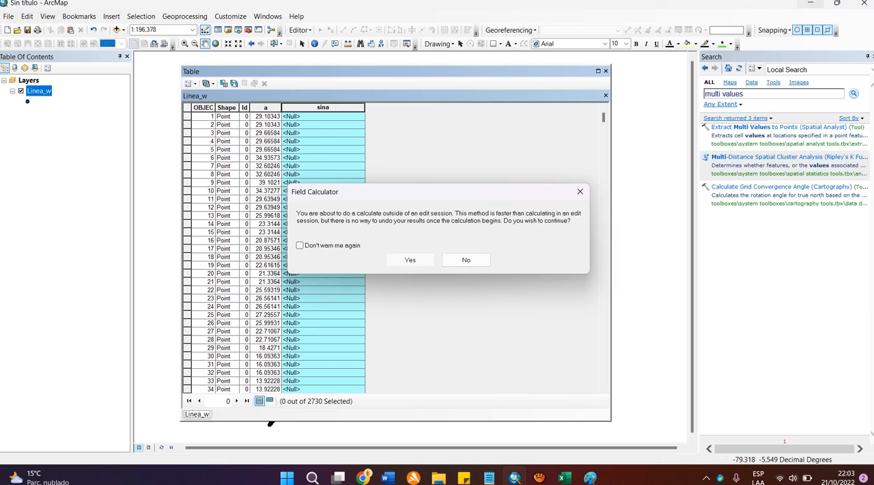
{"action": "left_click", "coordinate": [409, 259]}
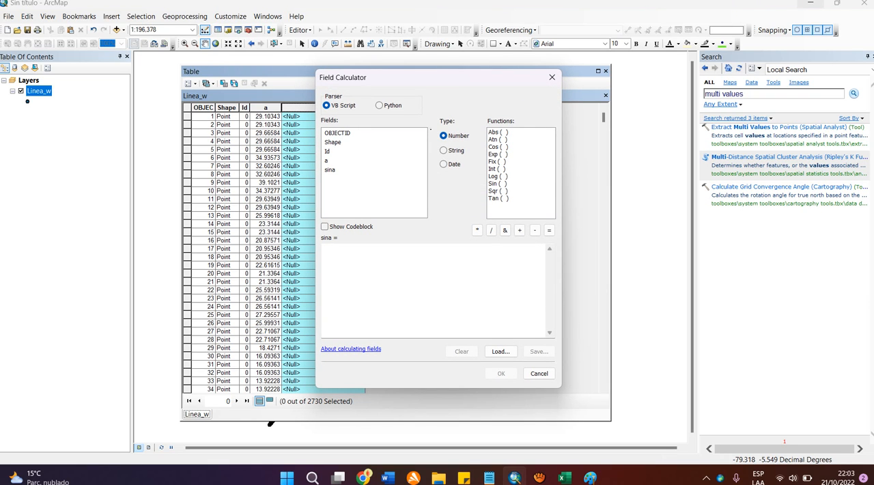
{"action": "left_click_drag", "start_coordinate": [417, 78], "coordinate": [462, 79]}
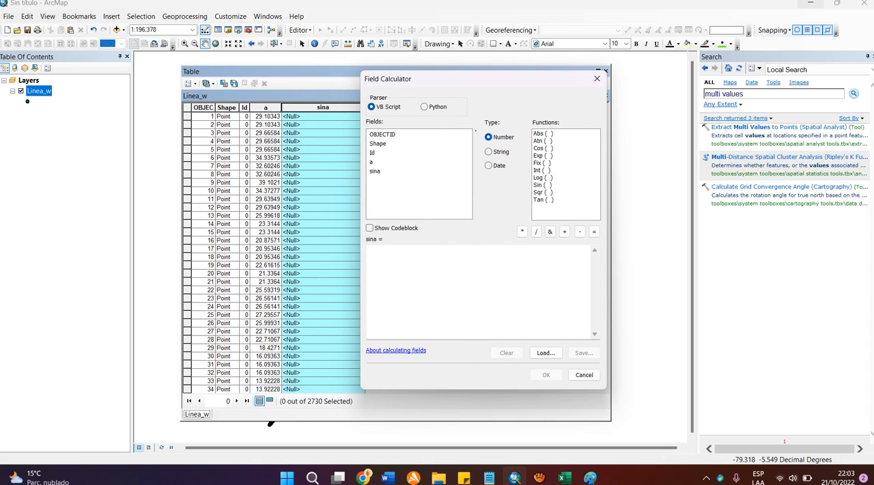
{"action": "left_click", "coordinate": [546, 352]}
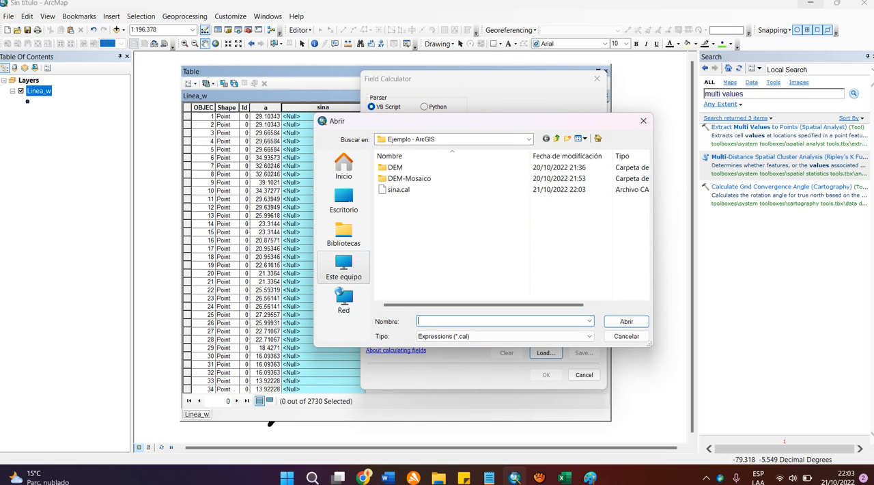
{"action": "left_click", "coordinate": [343, 267]}
{"action": "left_click", "coordinate": [343, 200]}
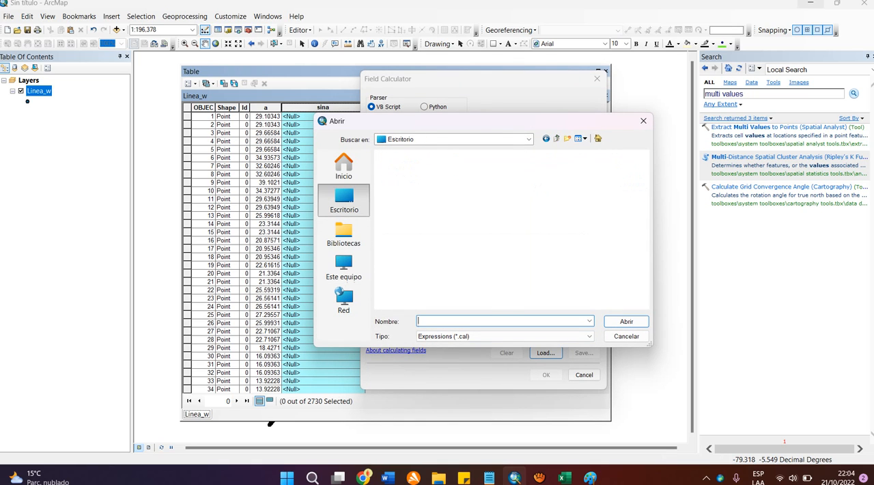
{"action": "scroll", "coordinate": [508, 235], "scroll_direction": "down", "scroll_amount": 1}
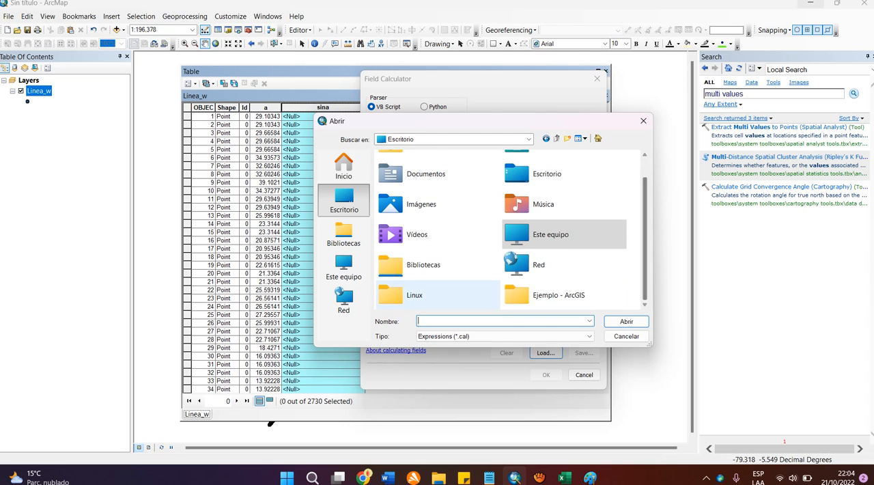
{"action": "left_click", "coordinate": [558, 295]}
{"action": "double_click", "coordinate": [558, 295]}
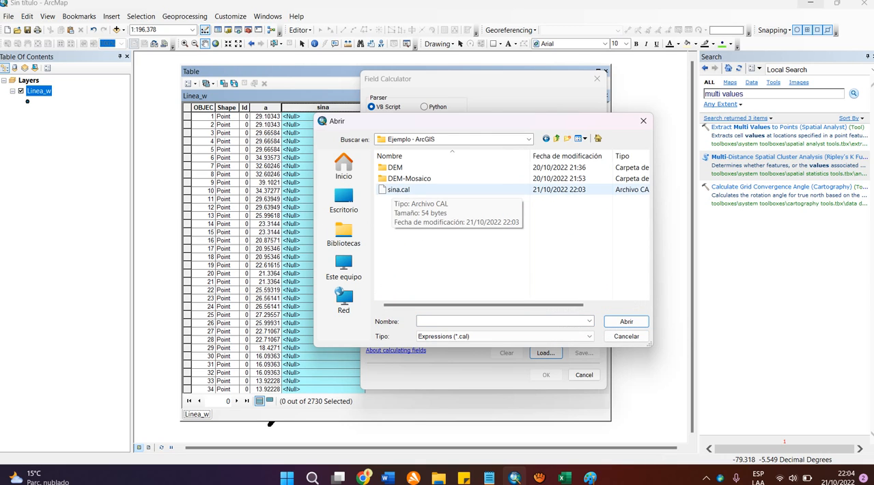
{"action": "left_click", "coordinate": [397, 189]}
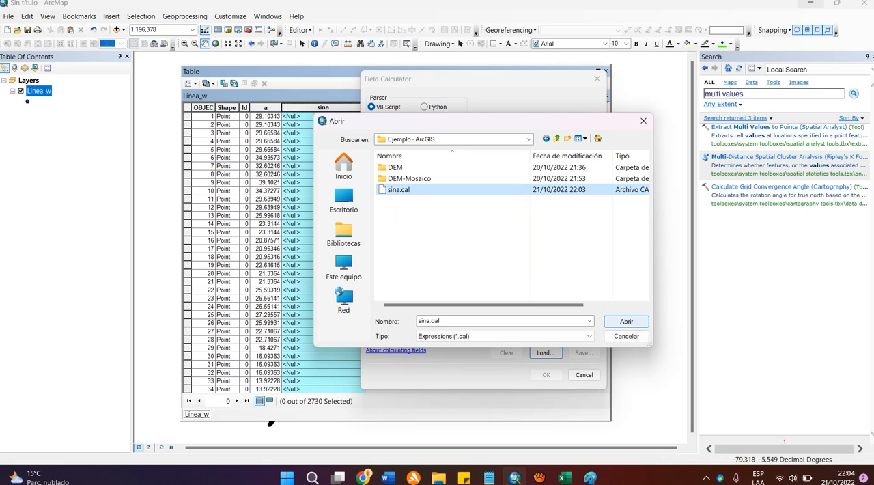
{"action": "left_click", "coordinate": [626, 322]}
Step: Calculate the sina field for all records with the loaded expression Sin ( [a] *3.1415169 /180 )
{"action": "left_click_drag", "start_coordinate": [445, 249], "coordinate": [368, 250]}
{"action": "left_click", "coordinate": [443, 249]}
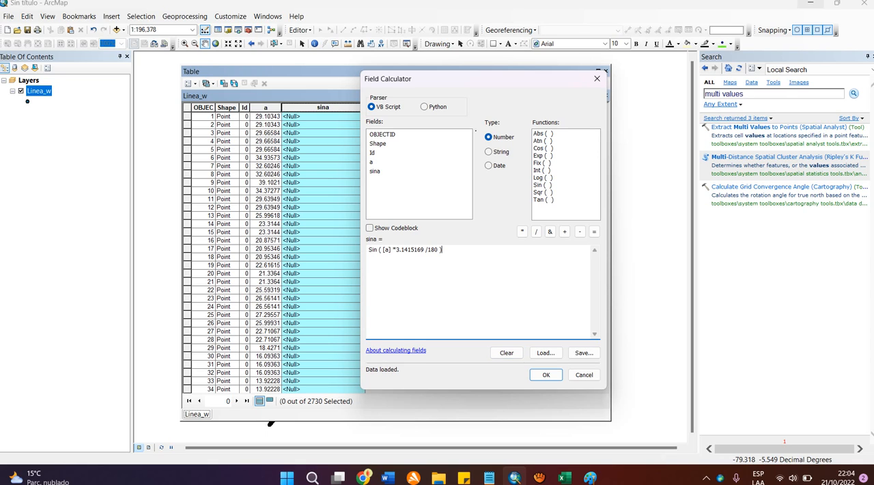
{"action": "left_click", "coordinate": [546, 374]}
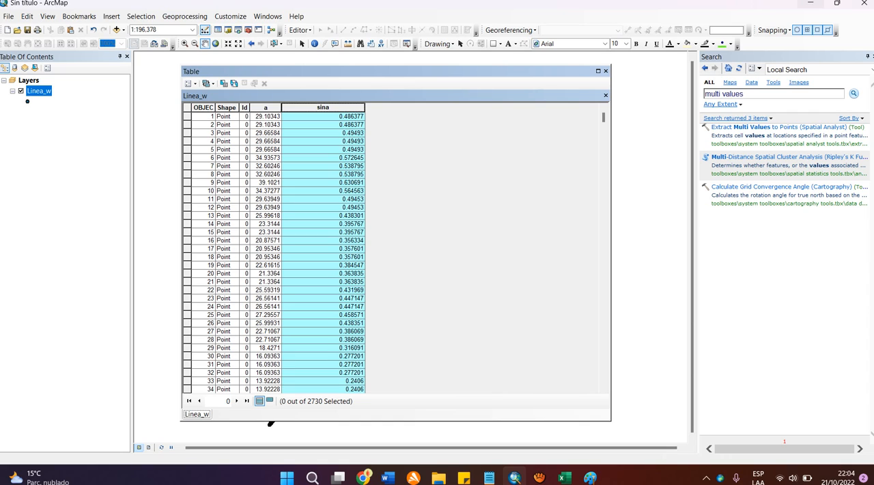
Step: Narrow the sina column and examine the calculated values across the Linea_w table
{"action": "left_click_drag", "start_coordinate": [365, 107], "coordinate": [331, 108]}
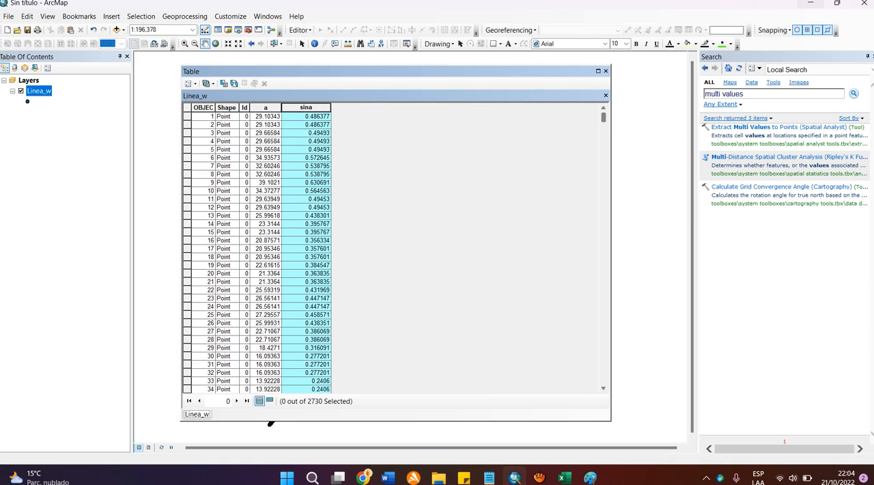
{"action": "left_click_drag", "start_coordinate": [604, 118], "coordinate": [604, 379]}
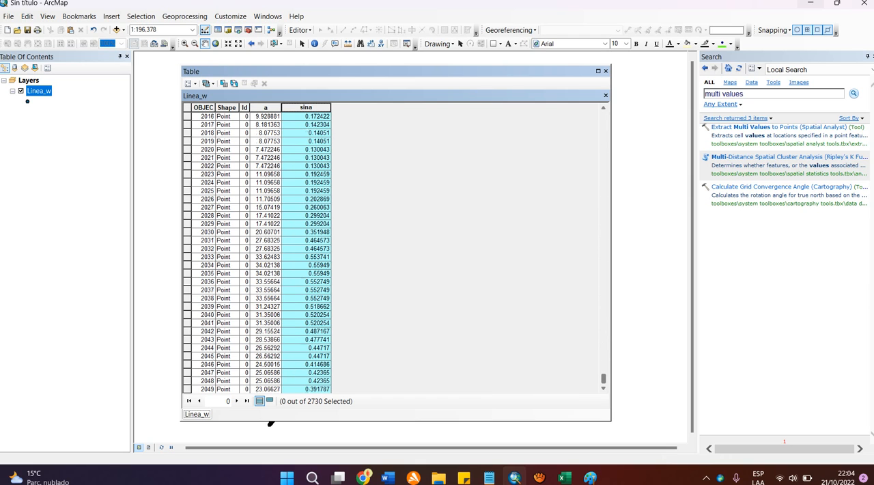
{"action": "left_click_drag", "start_coordinate": [603, 313], "coordinate": [604, 117]}
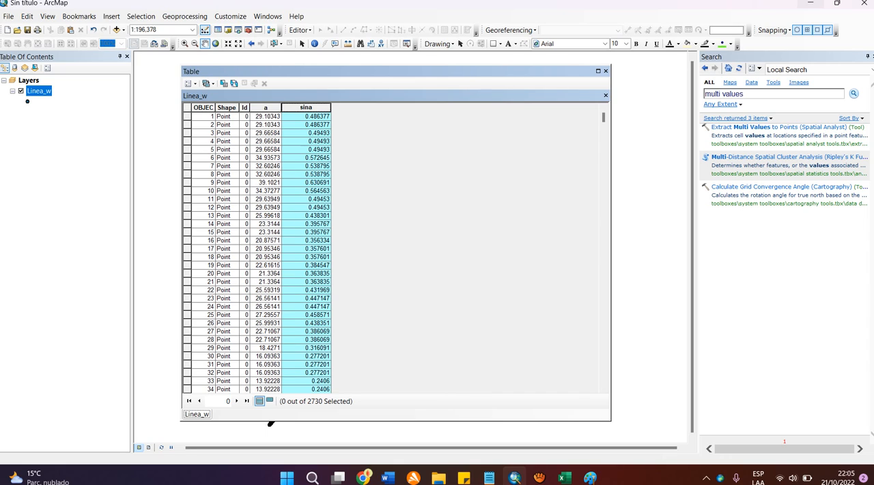
Step: Delete the sina field from the Linea_w table
{"action": "right_click", "coordinate": [307, 108]}
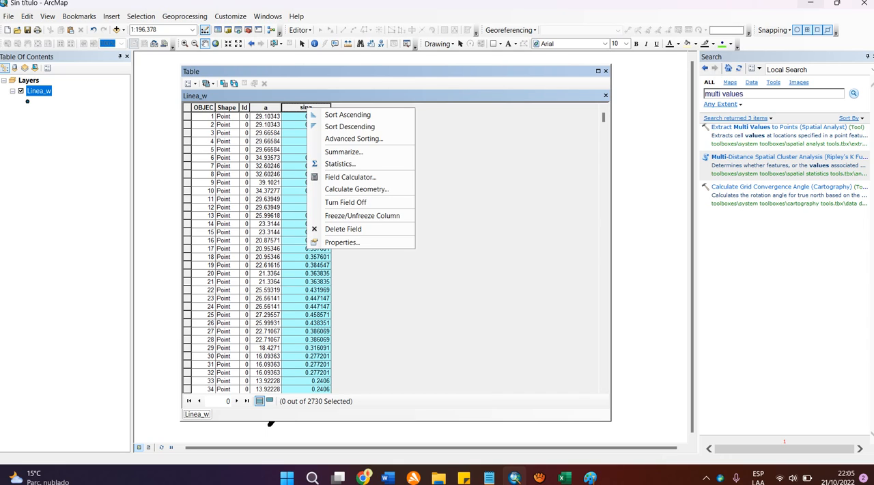
{"action": "key", "text": "Down"}
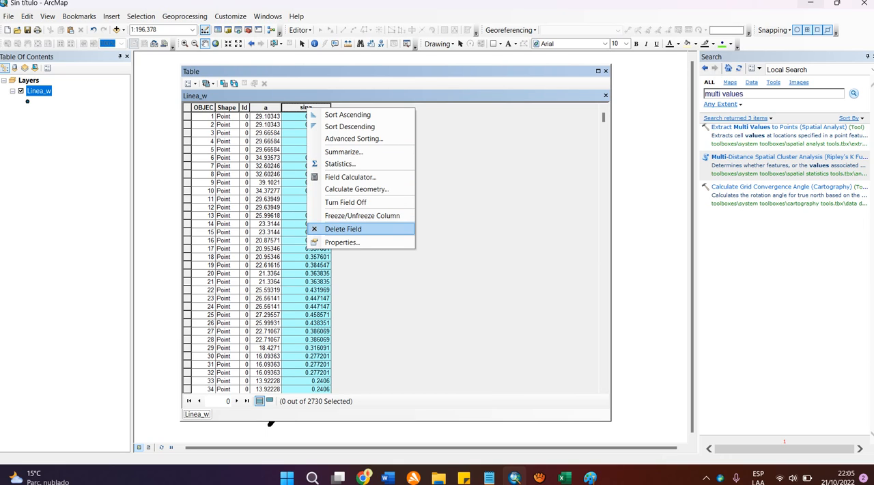
{"action": "key", "text": "Return"}
{"action": "key", "text": "Return"}
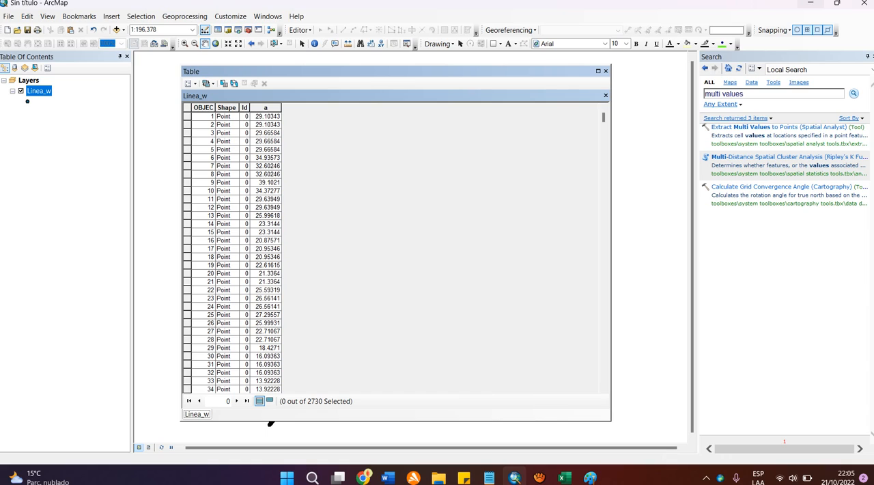
Step: Add a new field named sina of type Double to the Linea_w table
{"action": "left_click", "coordinate": [204, 133]}
{"action": "key", "text": "Right"}
{"action": "key", "text": "Right"}
{"action": "key", "text": "Right"}
{"action": "left_click", "coordinate": [190, 83]}
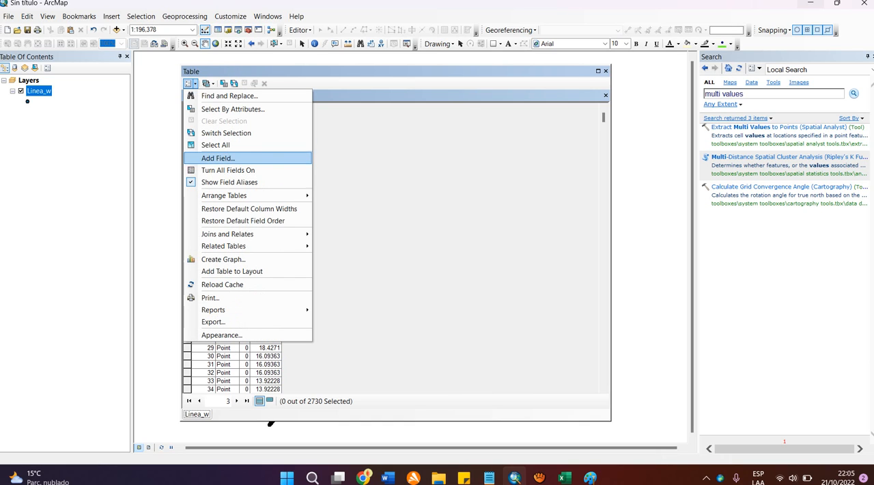
{"action": "left_click", "coordinate": [218, 158]}
{"action": "type", "text": "s"}
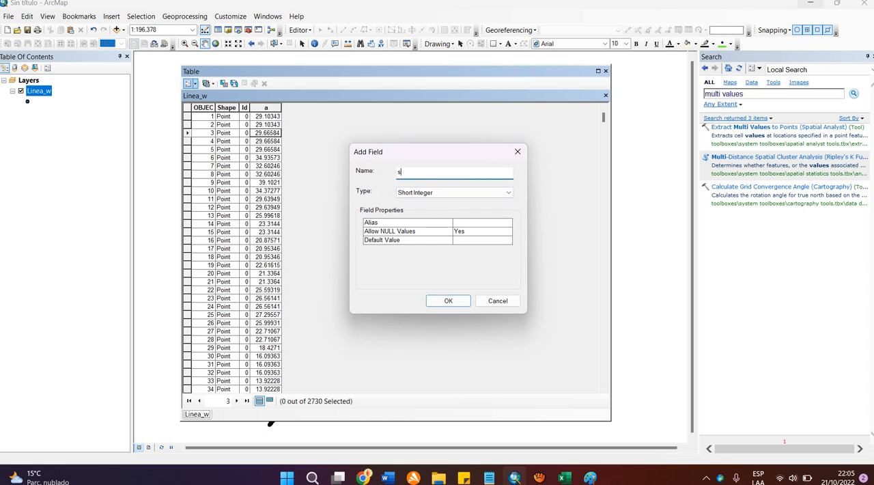
{"action": "type", "text": "ina"}
{"action": "key", "text": "Tab"}
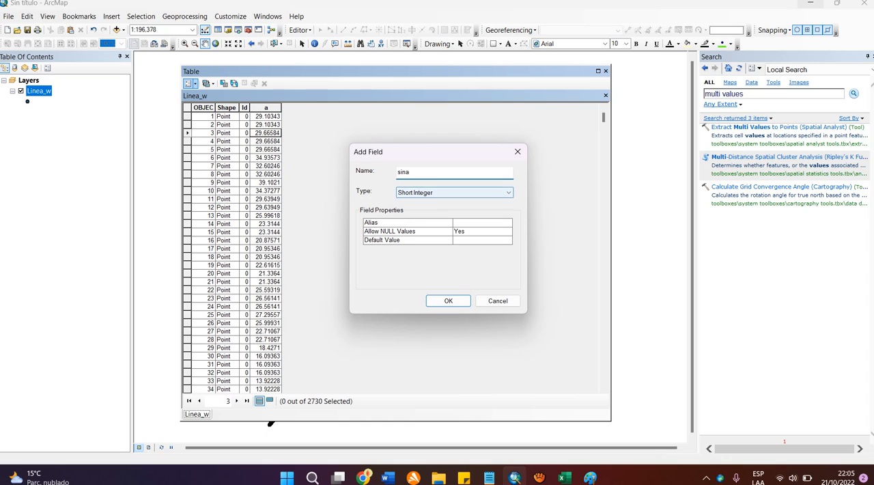
{"action": "key", "text": "alt+Down"}
{"action": "key", "text": "Down"}
{"action": "key", "text": "Down"}
{"action": "key", "text": "Down"}
{"action": "key", "text": "Return"}
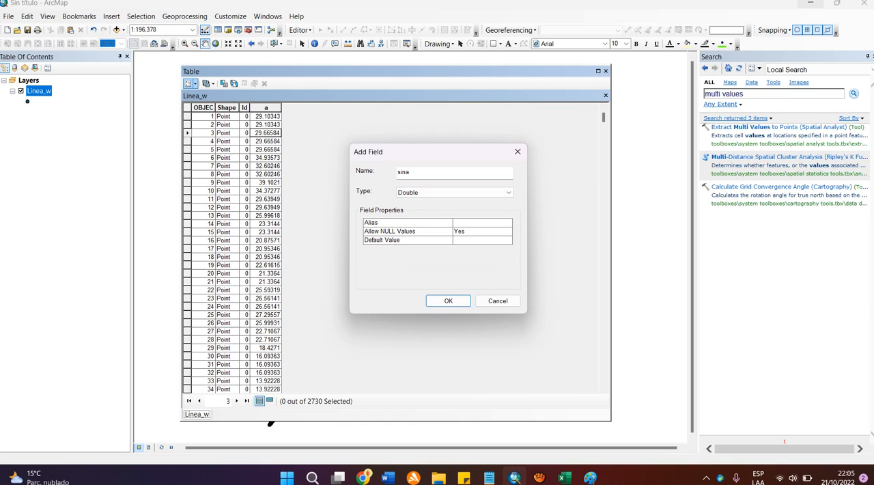
{"action": "key", "text": "Return"}
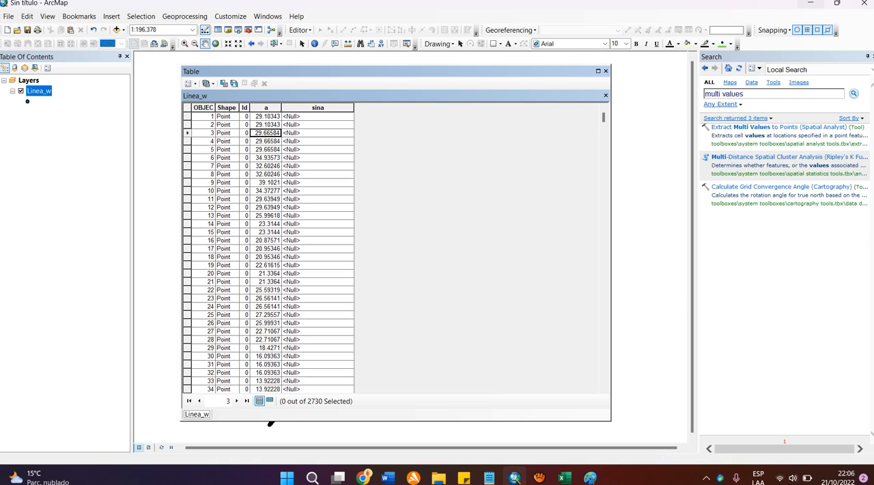
Step: Switch to the Google Meet call in Chrome to check it, and return to ArcMap
{"action": "left_click", "coordinate": [317, 158]}
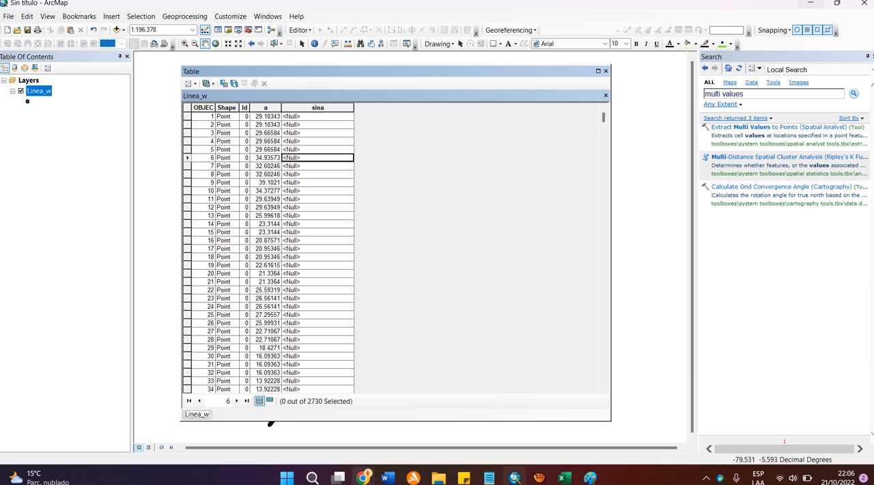
{"action": "mouse_move", "coordinate": [363, 477]}
{"action": "left_click", "coordinate": [301, 420]}
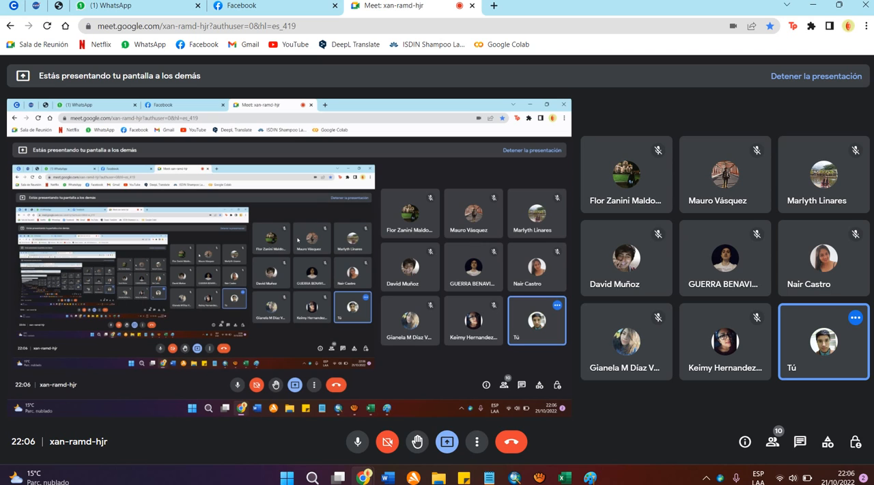
{"action": "left_click", "coordinate": [514, 477]}
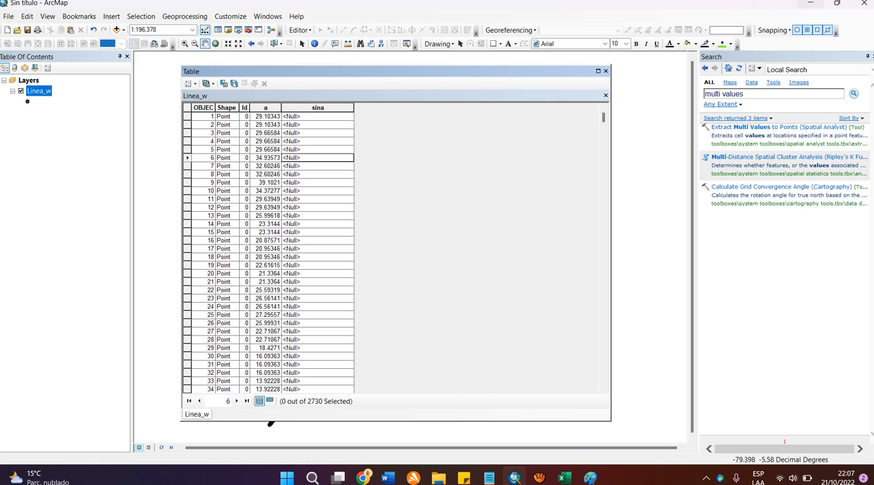
Step: Select only the record with object ID 3, view the selected records alone, and show all records again
{"action": "double_click", "coordinate": [317, 158]}
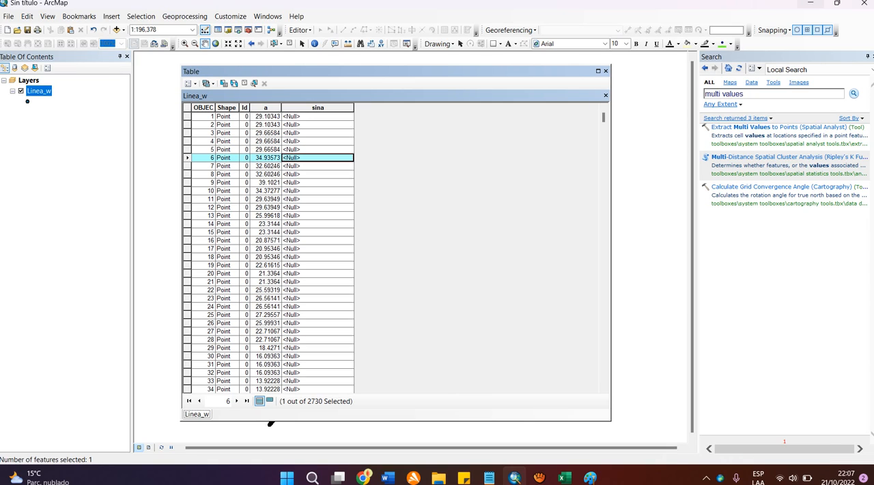
{"action": "left_click", "coordinate": [187, 133]}
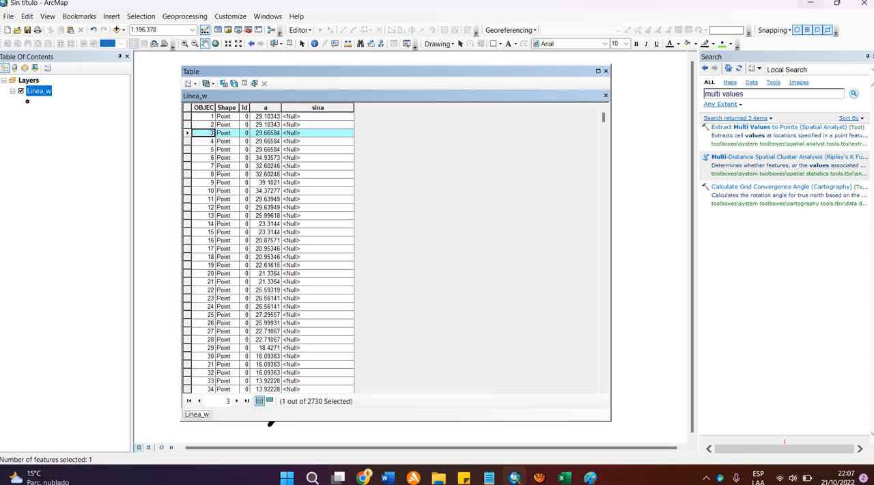
{"action": "left_click", "coordinate": [269, 401]}
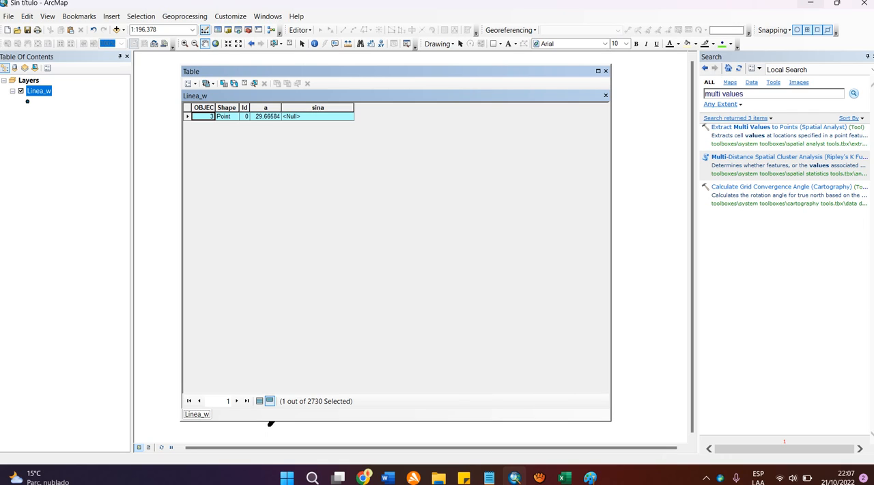
{"action": "left_click", "coordinate": [260, 401]}
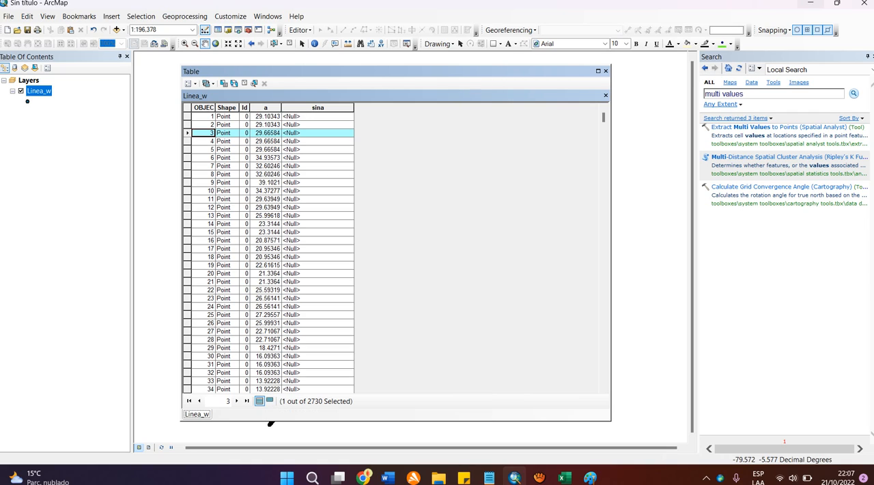
Step: Calculate the sine of slope a in the sina field for only the selected record, and clear the selection
{"action": "right_click", "coordinate": [309, 107]}
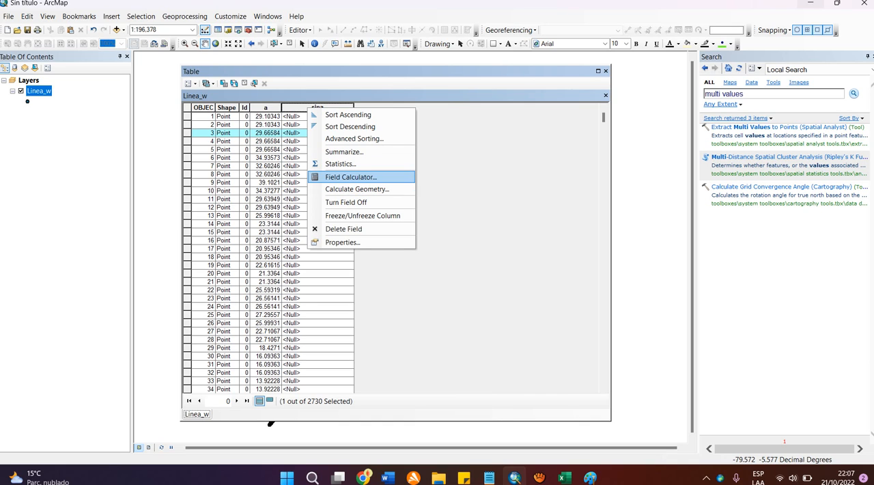
{"action": "left_click", "coordinate": [350, 176]}
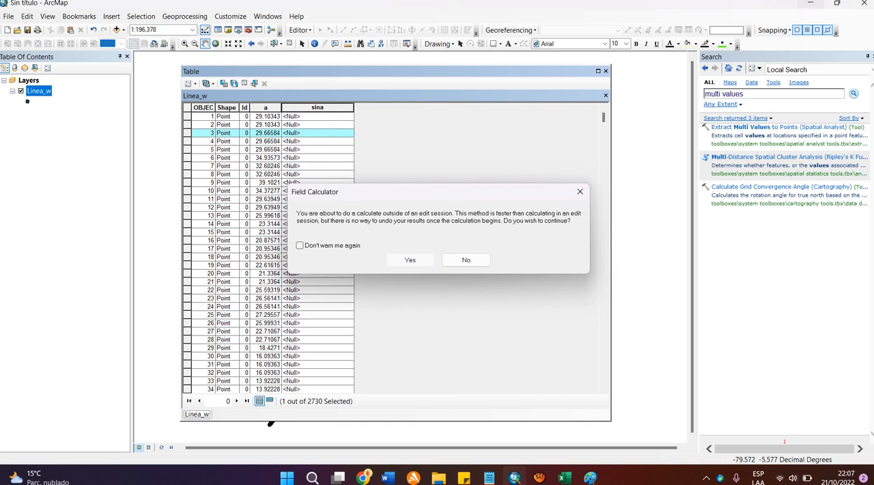
{"action": "key", "text": "Return"}
{"action": "key", "text": "Return"}
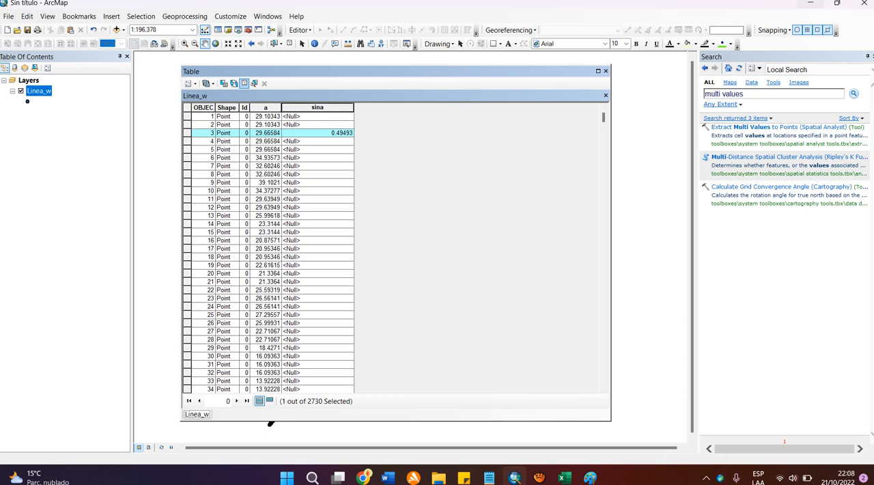
{"action": "left_click", "coordinate": [244, 82]}
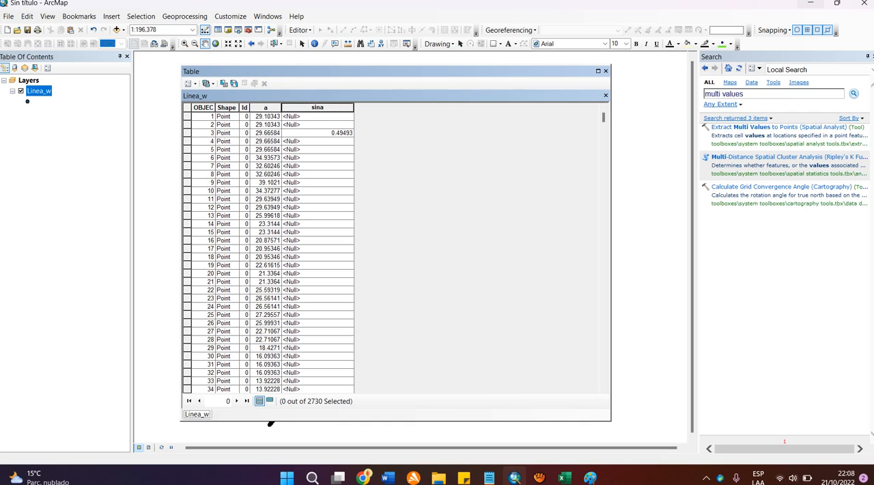
Step: Calculate the sine of slope a in the sina field for all Linea_w records, and narrow the sina column
{"action": "left_click", "coordinate": [317, 107]}
{"action": "right_click", "coordinate": [318, 108]}
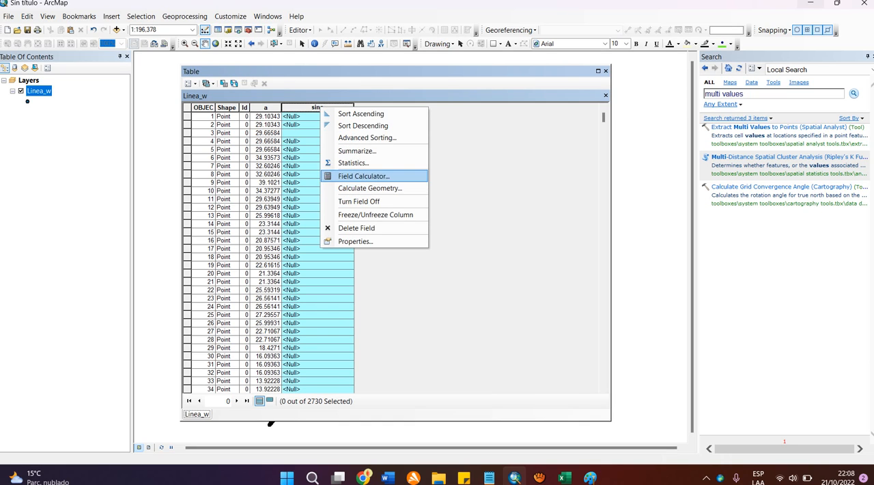
{"action": "left_click", "coordinate": [363, 175]}
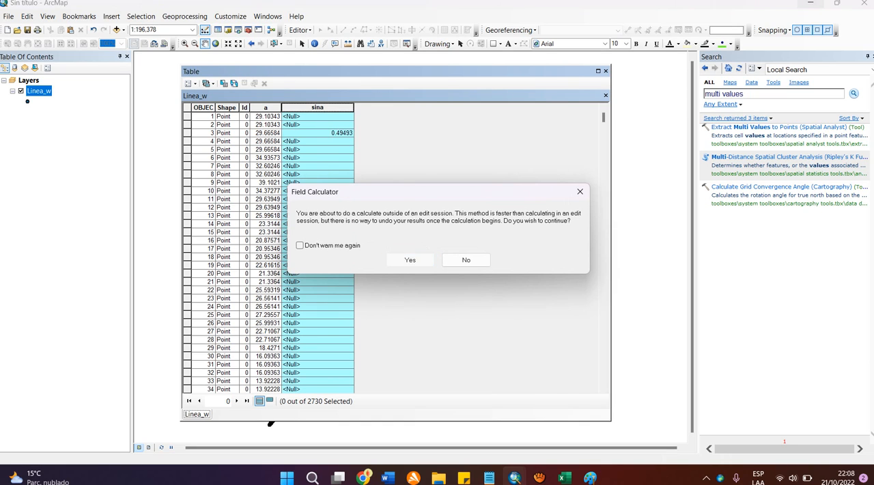
{"action": "left_click", "coordinate": [410, 260]}
{"action": "left_click", "coordinate": [499, 375]}
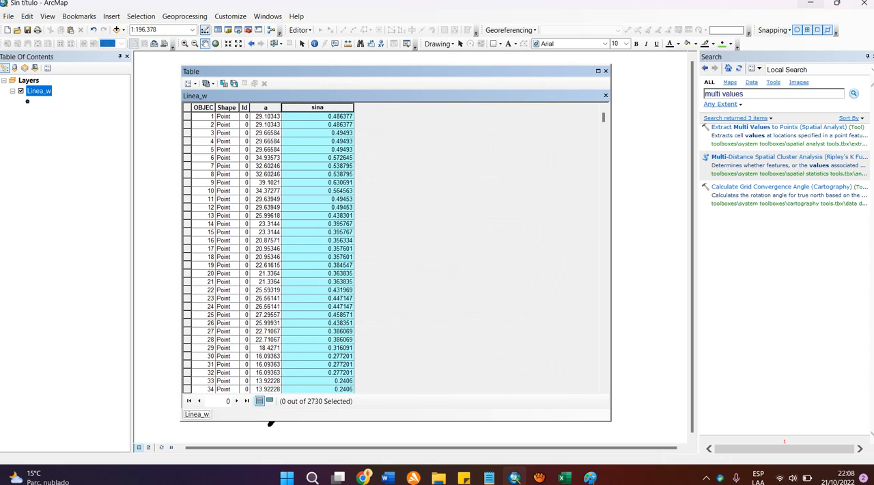
{"action": "left_click_drag", "start_coordinate": [353, 108], "coordinate": [320, 107]}
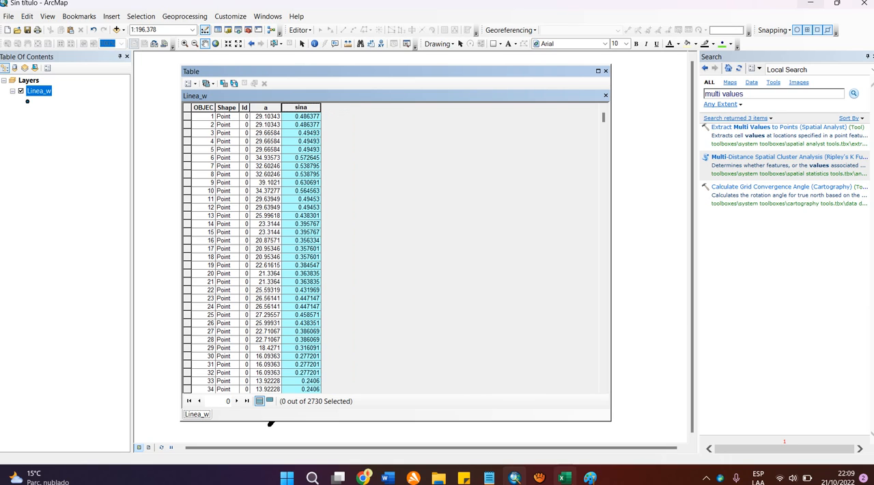
Step: Switch to Paint, strike through the a and Sin terms of the thickness formula, circle the numerator τ, and return to ArcMap
{"action": "left_click", "coordinate": [590, 477]}
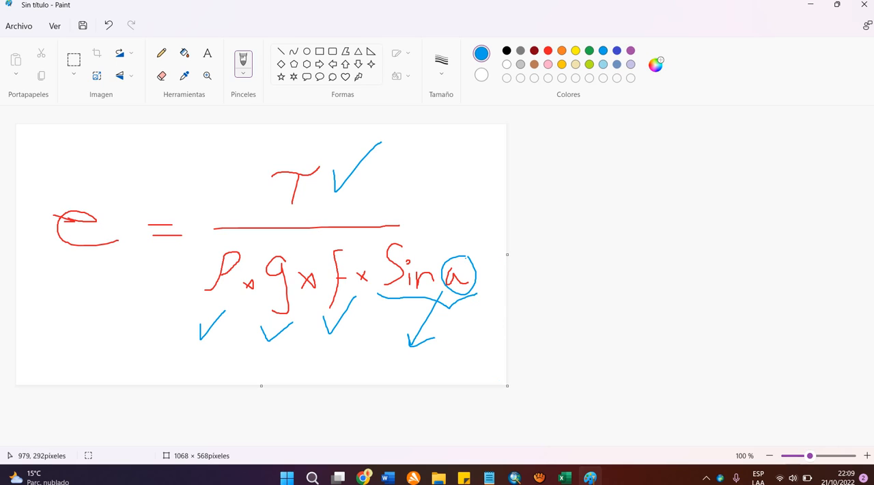
{"action": "left_click_drag", "start_coordinate": [467, 256], "coordinate": [448, 306]}
{"action": "left_click_drag", "start_coordinate": [415, 231], "coordinate": [408, 310]}
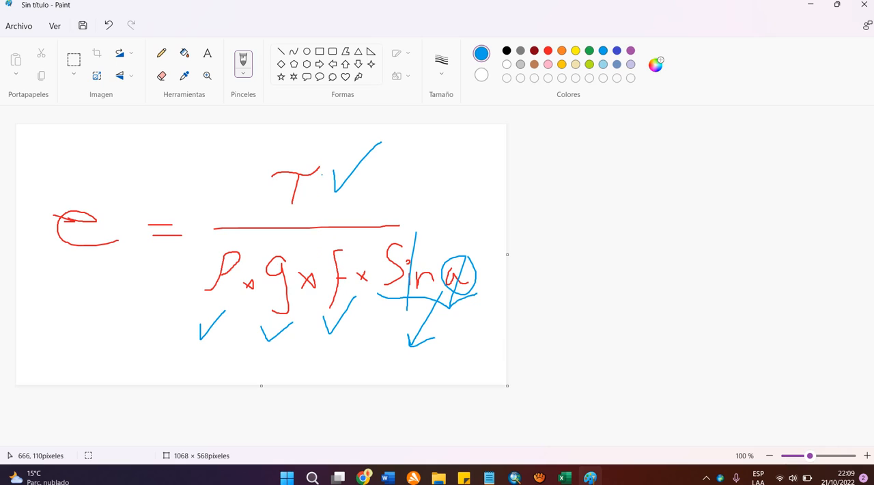
{"action": "mouse_move", "coordinate": [260, 185]}
{"action": "left_mouse_down"}
{"action": "mouse_move", "coordinate": [276, 147]}
{"action": "mouse_move", "coordinate": [248, 172]}
{"action": "left_mouse_up"}
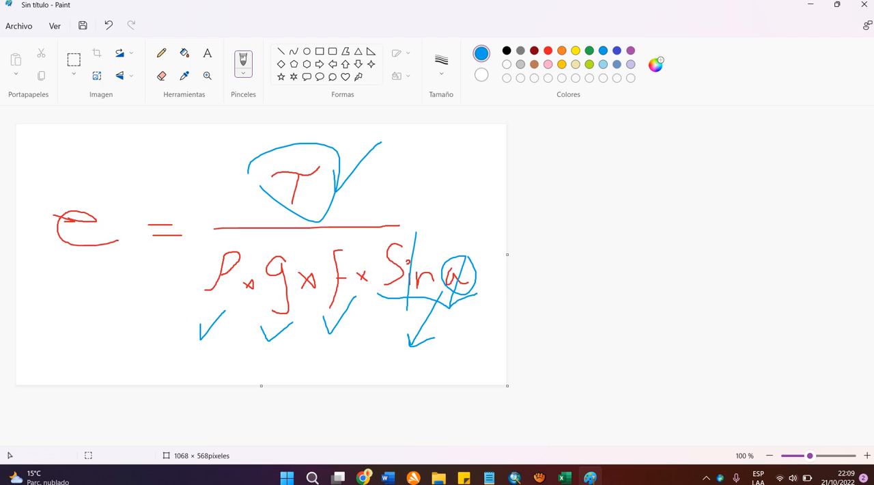
{"action": "left_click", "coordinate": [589, 477]}
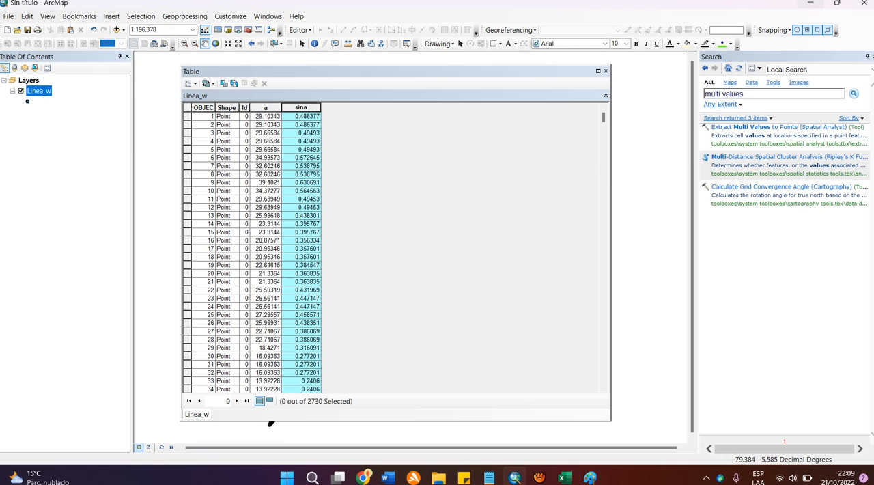
Step: Open the Field Calculator for the sina field of the Linea_w table
{"action": "right_click", "coordinate": [305, 108]}
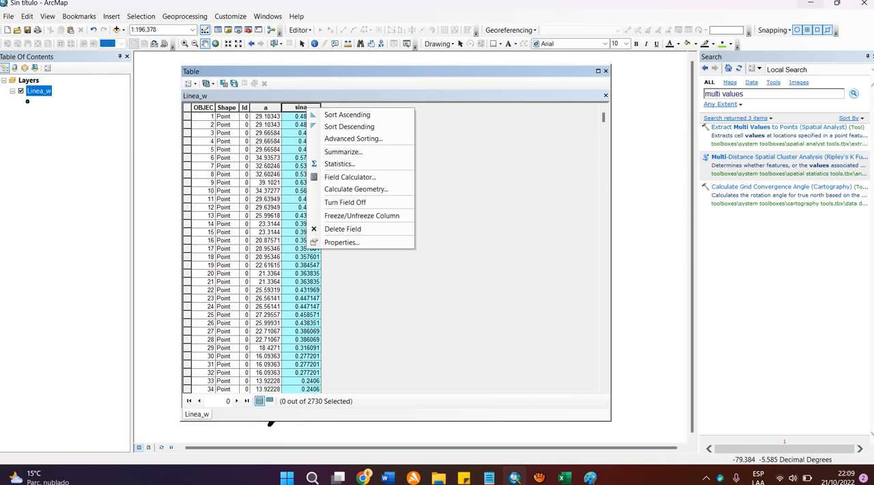
{"action": "left_click", "coordinate": [349, 178]}
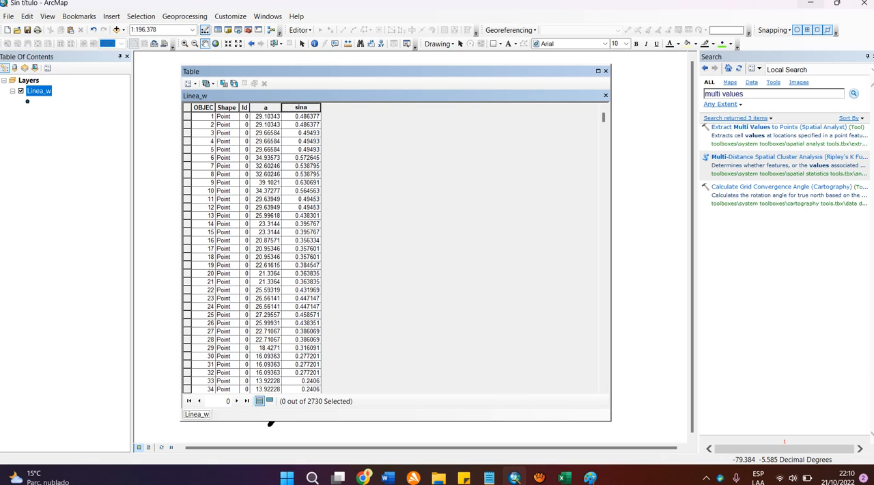
Step: Add a Double field named sizalla to the Linea_w attribute table
{"action": "left_click", "coordinate": [188, 83]}
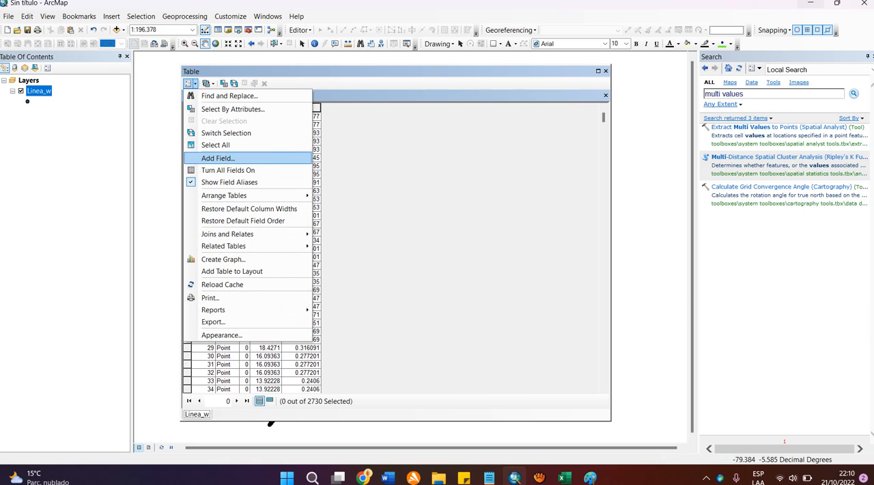
{"action": "left_click", "coordinate": [219, 158]}
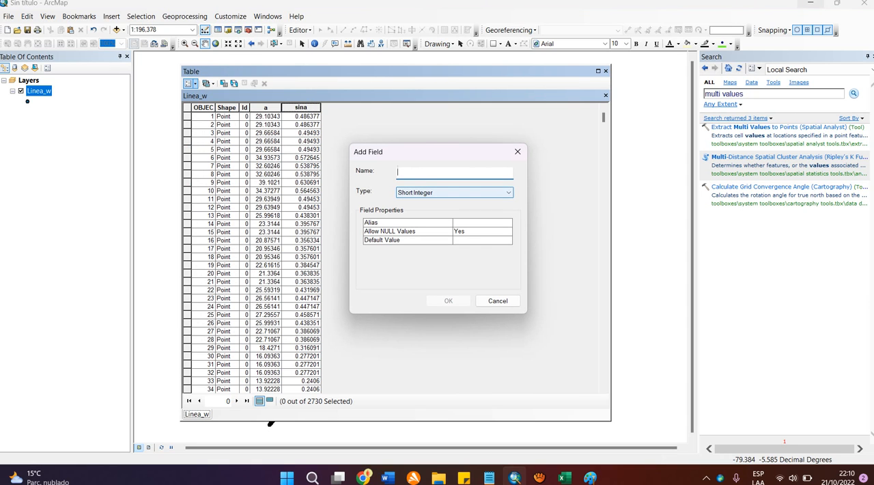
{"action": "type", "text": "z"}
{"action": "key", "text": "BackSpace"}
{"action": "type", "text": "sizalla"}
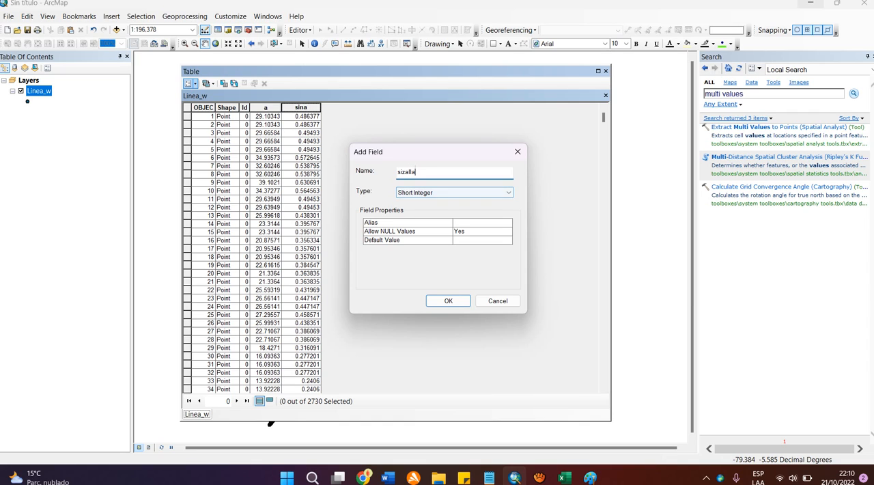
{"action": "left_click", "coordinate": [456, 193]}
{"action": "key", "text": "Return"}
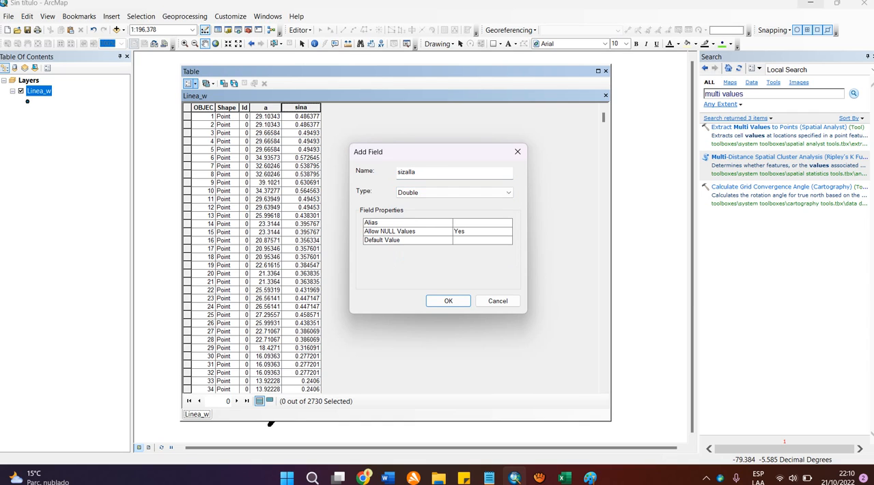
{"action": "key", "text": "Return"}
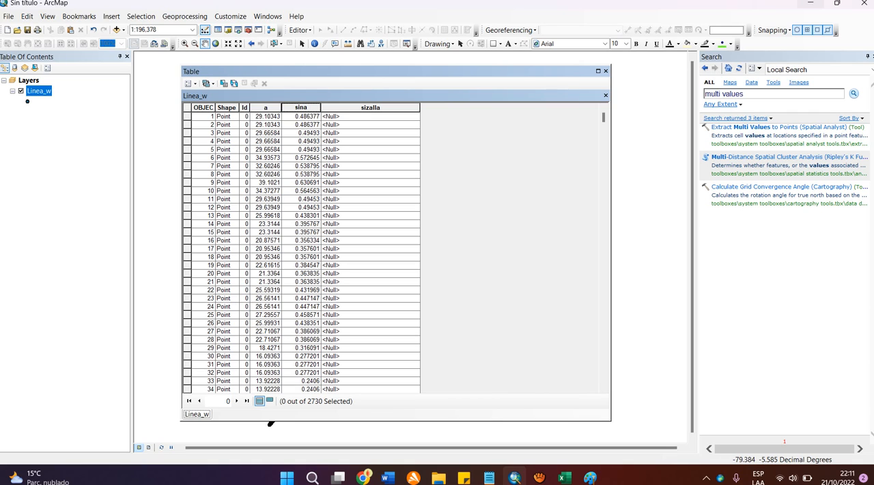
Step: Calculate the sizalla field as 100000 for all Linea_w records
{"action": "left_click", "coordinate": [370, 107]}
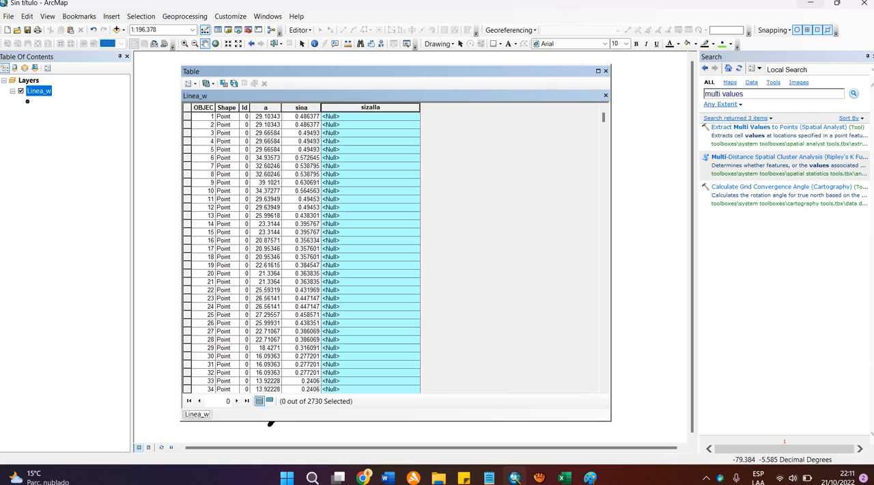
{"action": "right_click", "coordinate": [354, 110]}
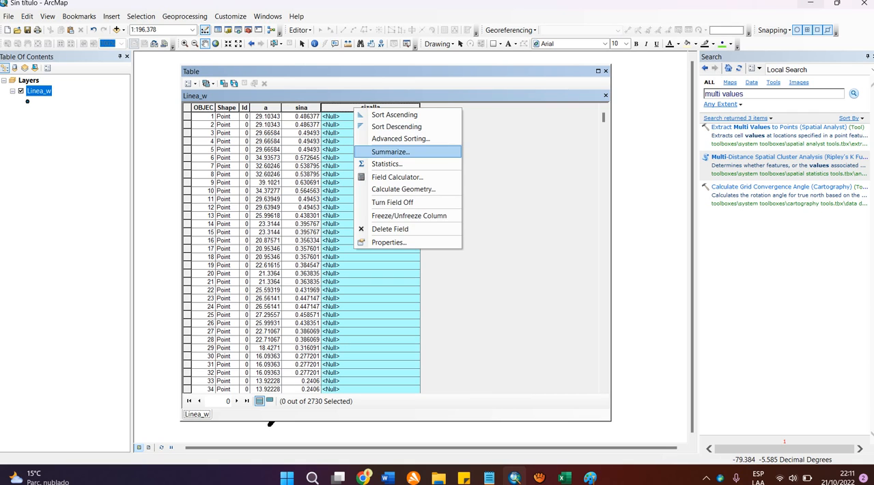
{"action": "left_click", "coordinate": [390, 176]}
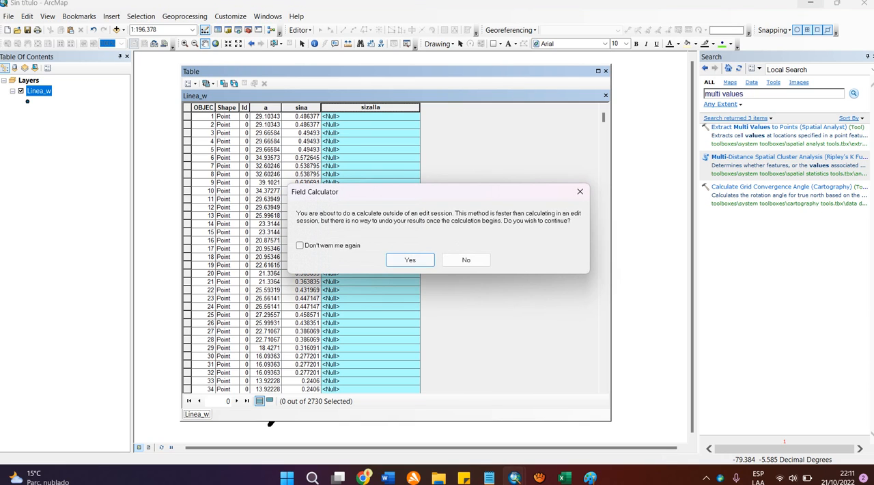
{"action": "key", "text": "Return"}
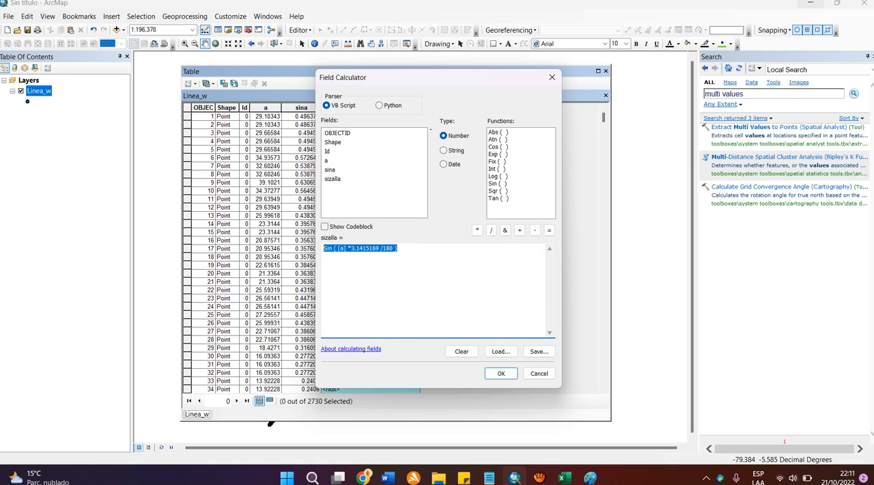
{"action": "type", "text": "100000"}
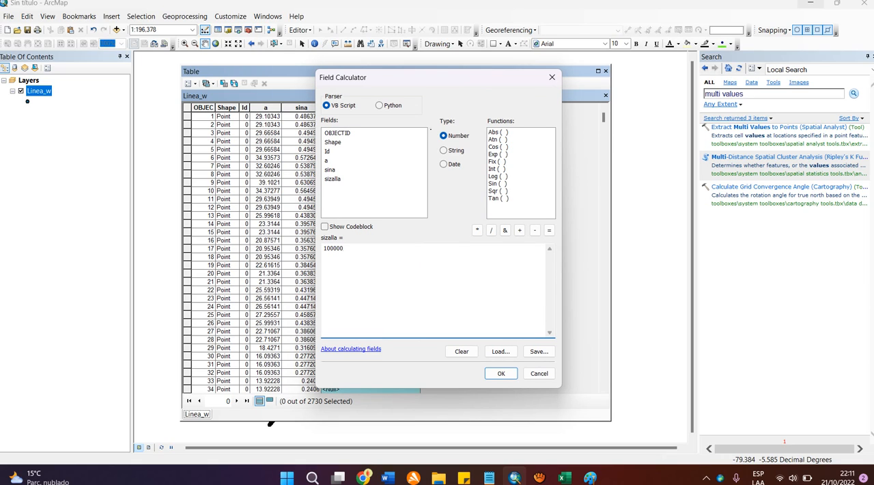
{"action": "key", "text": "Left"}
{"action": "key", "text": "Left"}
{"action": "key", "text": "Left"}
{"action": "left_click", "coordinate": [501, 373]}
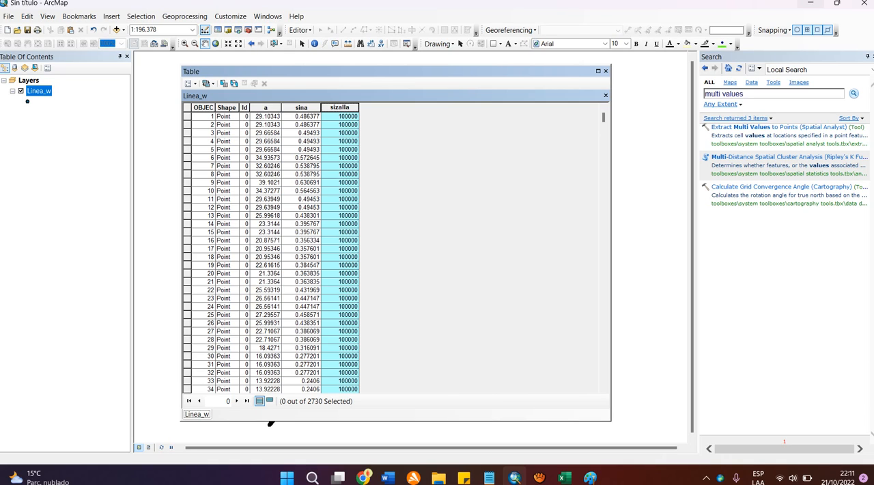
Step: Switch to Paint, outline the whole fraction of the thickness formula, underline the numerator τ, and return to ArcMap
{"action": "left_click", "coordinate": [589, 477]}
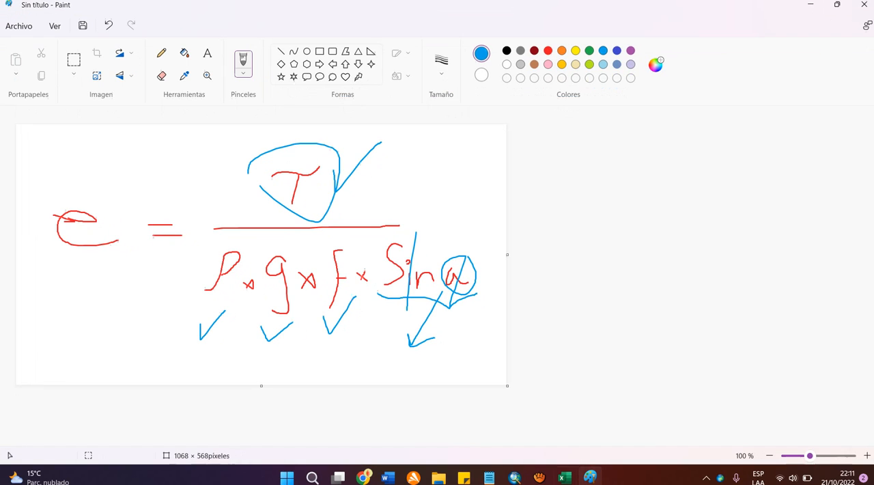
{"action": "mouse_move", "coordinate": [436, 180]}
{"action": "left_mouse_down"}
{"action": "mouse_move", "coordinate": [497, 327]}
{"action": "mouse_move", "coordinate": [282, 359]}
{"action": "mouse_move", "coordinate": [155, 340]}
{"action": "mouse_move", "coordinate": [204, 228]}
{"action": "mouse_move", "coordinate": [258, 139]}
{"action": "mouse_move", "coordinate": [429, 149]}
{"action": "mouse_move", "coordinate": [449, 193]}
{"action": "left_mouse_up"}
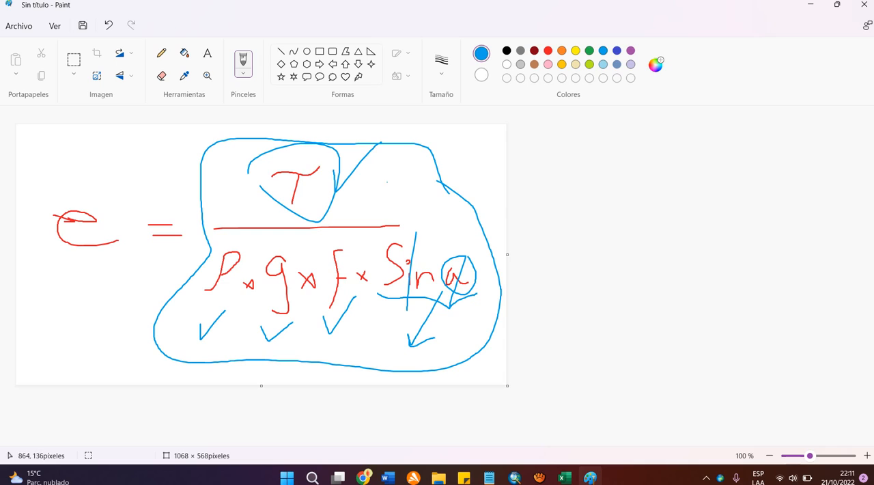
{"action": "left_click_drag", "start_coordinate": [271, 208], "coordinate": [346, 206]}
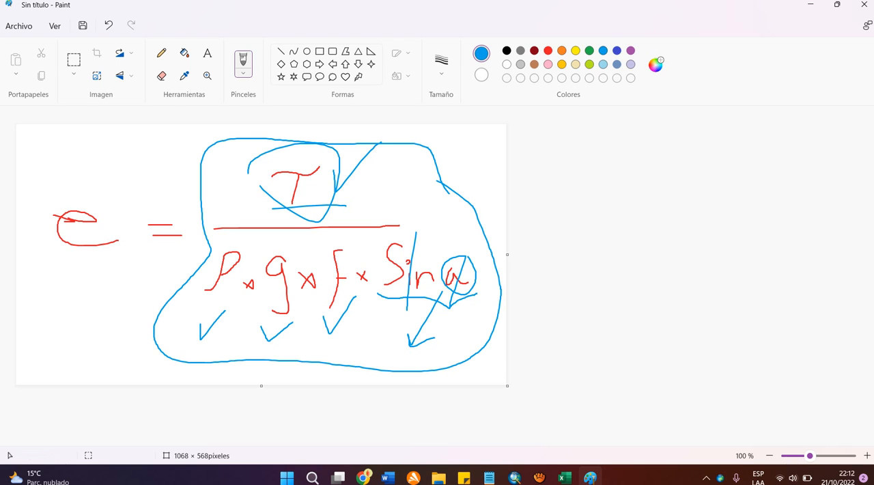
{"action": "left_click", "coordinate": [514, 476]}
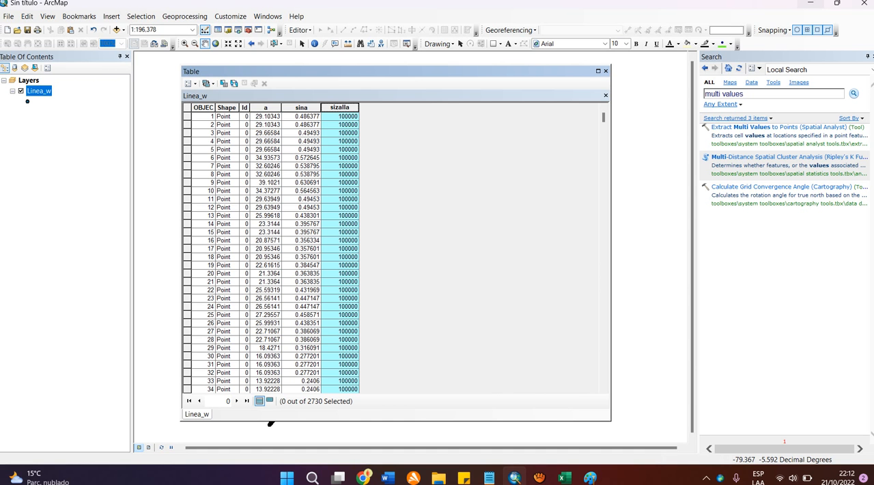
Step: Add a Double field named espesores to the Linea_w attribute table
{"action": "left_click", "coordinate": [190, 82]}
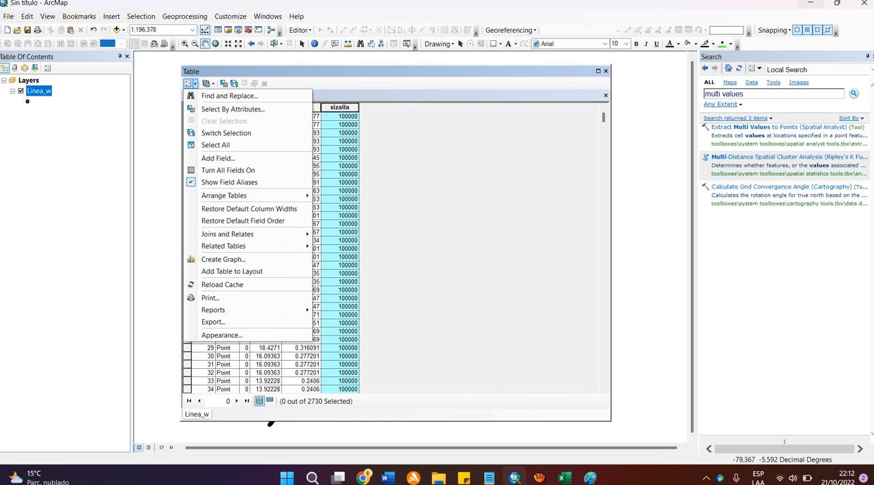
{"action": "left_click", "coordinate": [218, 157]}
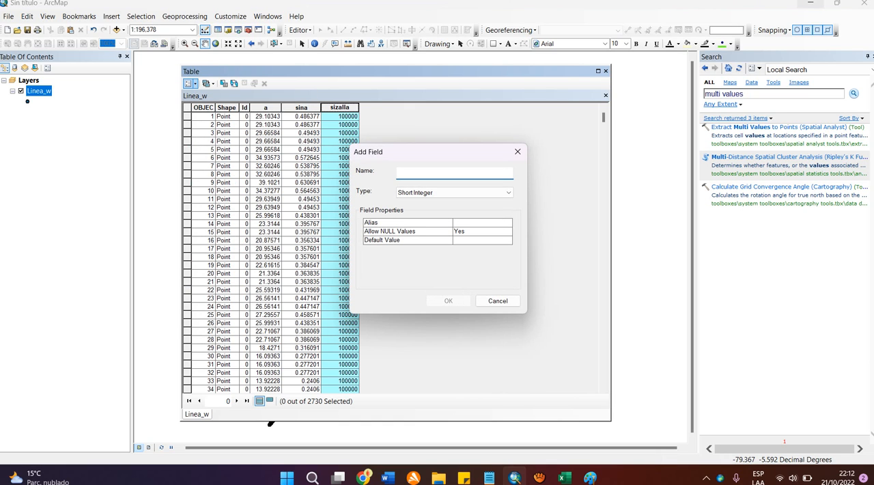
{"action": "type", "text": "espesores"}
{"action": "key", "text": "Tab"}
{"action": "key", "text": "alt+Down"}
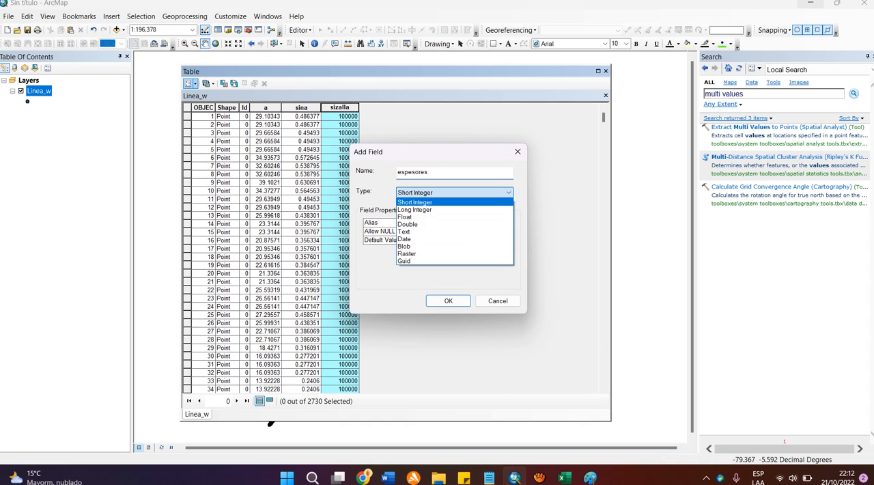
{"action": "key", "text": "Down"}
{"action": "key", "text": "Down"}
{"action": "key", "text": "Return"}
{"action": "key", "text": "Return"}
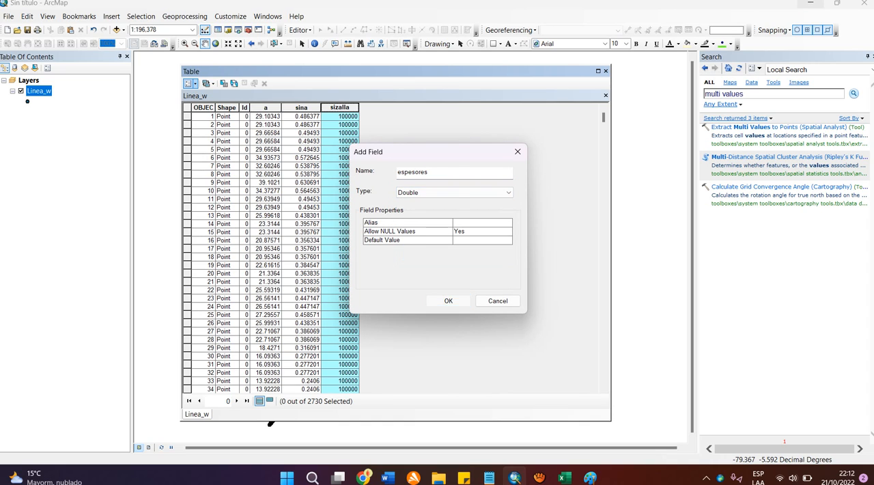
Step: Open the Field Calculator for the espesores field and replace the old expression with [sizalla] followed by a division sign
{"action": "left_click", "coordinate": [433, 107]}
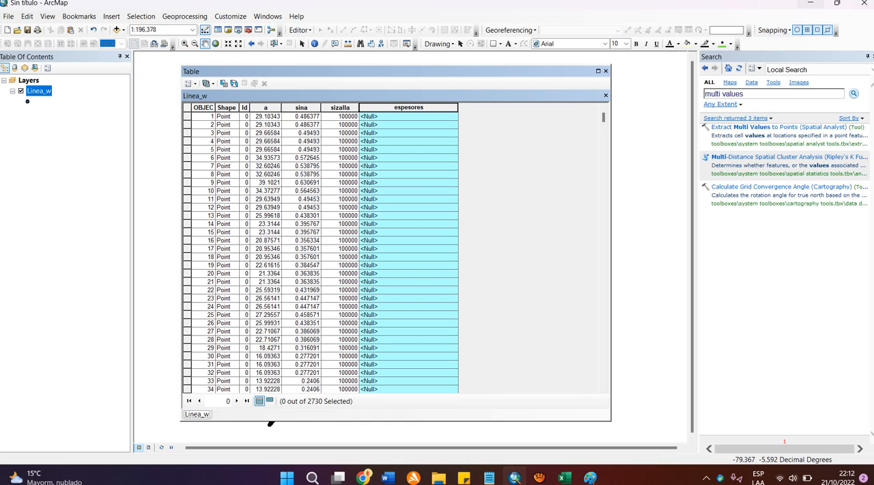
{"action": "right_click", "coordinate": [434, 107]}
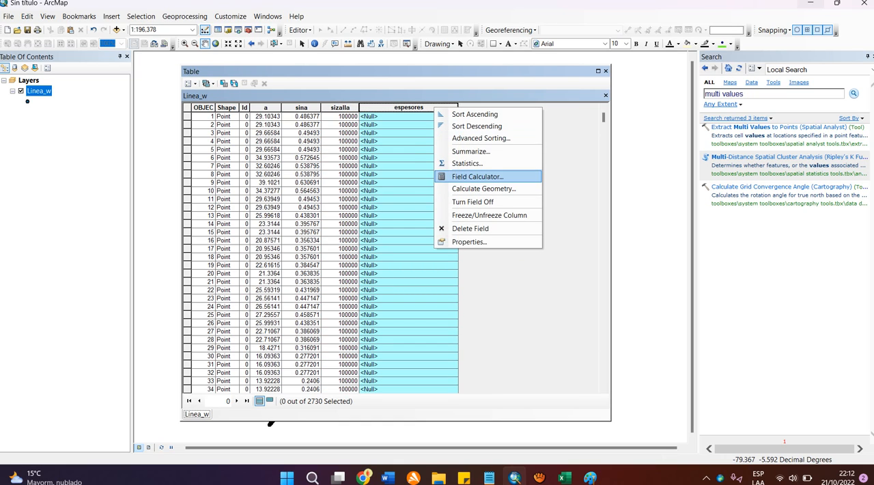
{"action": "left_click", "coordinate": [477, 176]}
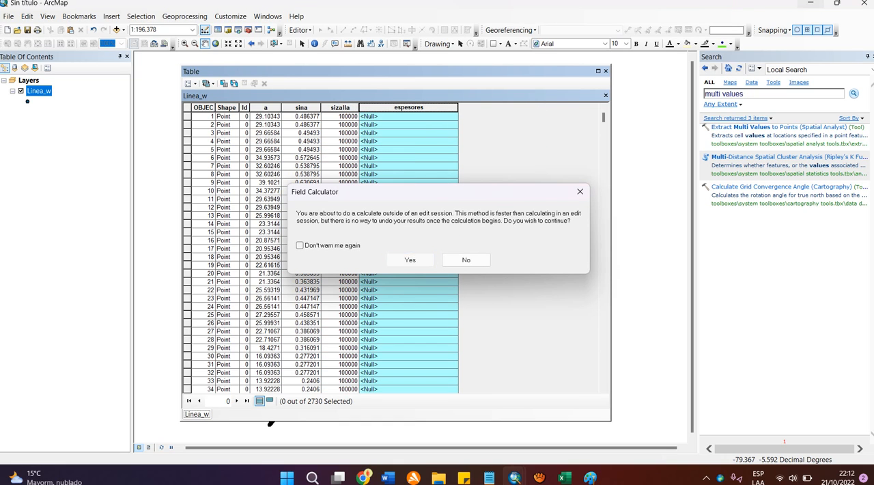
{"action": "left_click", "coordinate": [409, 260]}
{"action": "left_click_drag", "start_coordinate": [424, 77], "coordinate": [600, 73]}
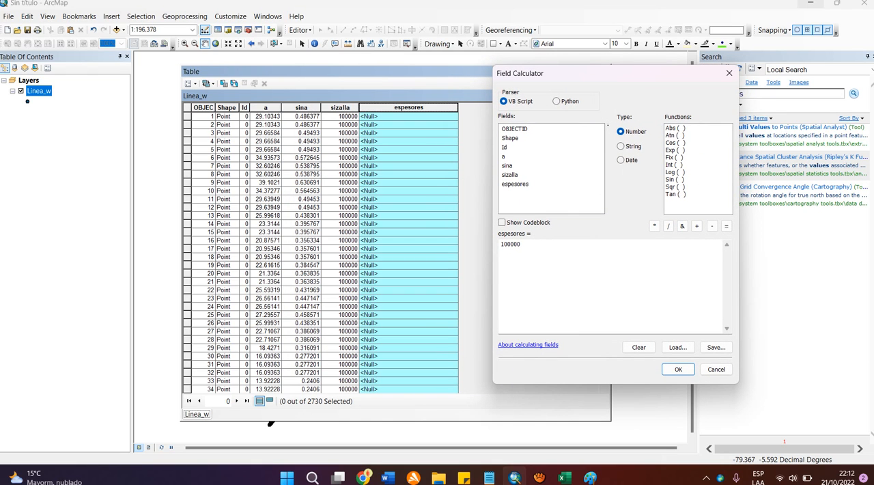
{"action": "double_click", "coordinate": [511, 245]}
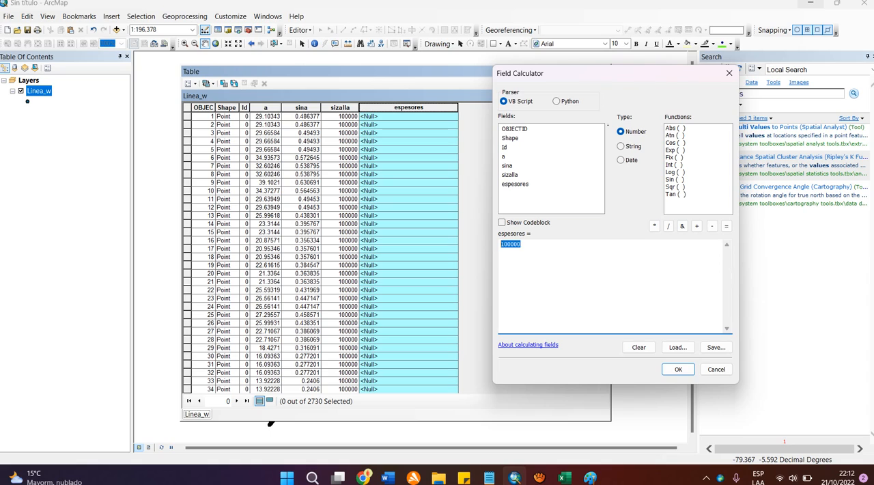
{"action": "key", "text": "BackSpace"}
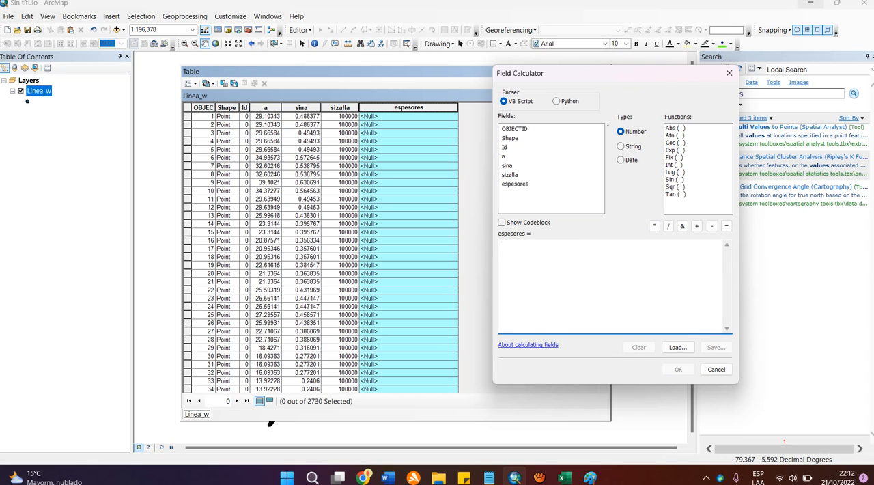
{"action": "type", "text": "()"}
{"action": "key", "text": "BackSpace"}
{"action": "key", "text": "BackSpace"}
{"action": "double_click", "coordinate": [510, 174]}
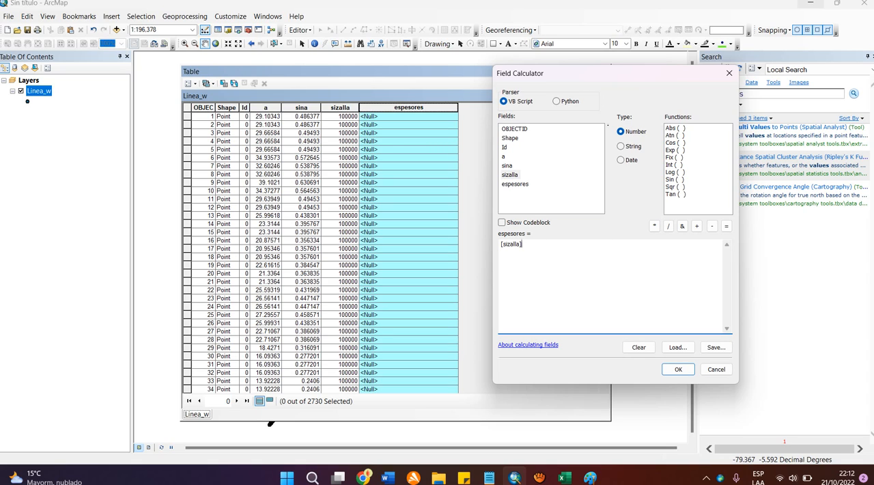
{"action": "left_click", "coordinate": [668, 226]}
{"action": "type", "text": "()"}
{"action": "key", "text": "BackSpace"}
{"action": "double_click", "coordinate": [504, 156]}
{"action": "left_click", "coordinate": [697, 225]}
{"action": "double_click", "coordinate": [507, 166]}
{"action": "left_click_drag", "start_coordinate": [501, 244], "coordinate": [559, 244]}
{"action": "left_click", "coordinate": [560, 245]}
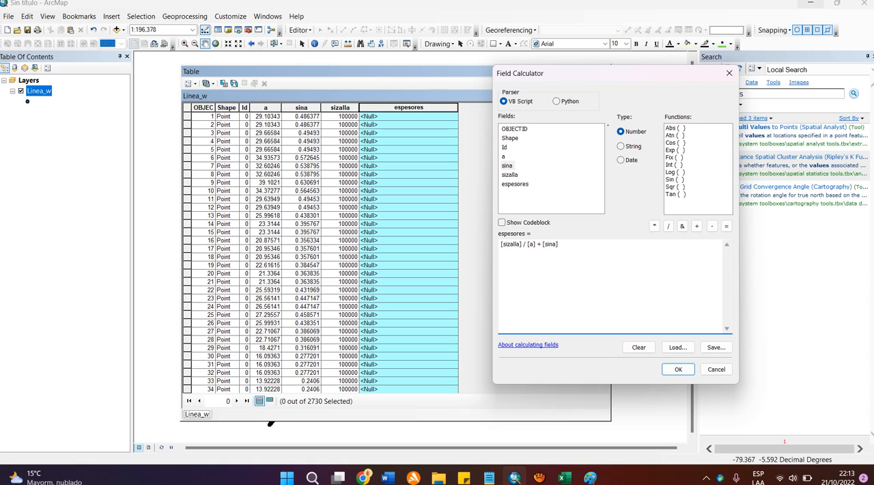
Step: Replace the divisor in the espesores expression with (900 * 9.81 * 0.8 * [sina])
{"action": "left_click_drag", "start_coordinate": [559, 244], "coordinate": [528, 244]}
{"action": "type", "text": "()"}
{"action": "key", "text": "Left"}
{"action": "type", "text": "9000"}
{"action": "key", "text": "BackSpace"}
{"action": "left_click", "coordinate": [654, 225]}
{"action": "type", "text": "9.81"}
{"action": "left_click", "coordinate": [654, 225]}
{"action": "type", "text": "0.8"}
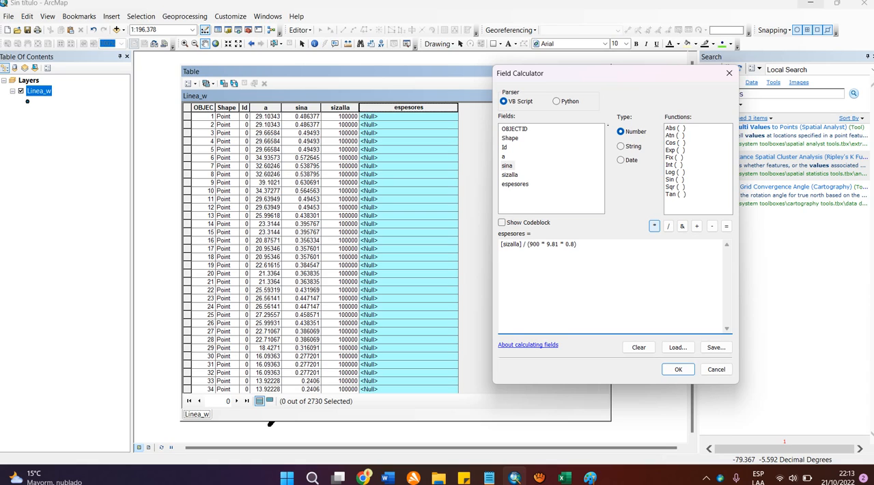
{"action": "left_click", "coordinate": [654, 225]}
{"action": "double_click", "coordinate": [506, 166]}
{"action": "left_click", "coordinate": [601, 245]}
Step: Compare the espesores expression with the formula in Paint, return to ArcMap, and run the calculation for all records
{"action": "left_click_drag", "start_coordinate": [500, 245], "coordinate": [600, 245]}
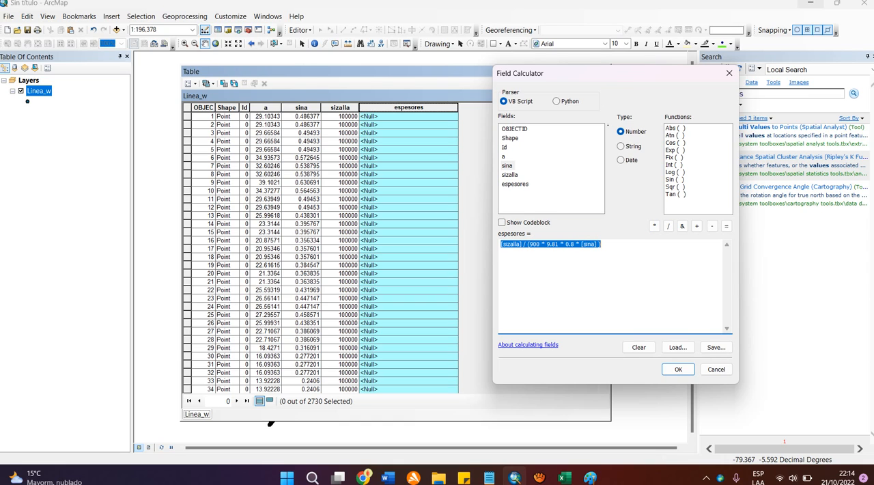
{"action": "left_click", "coordinate": [590, 476]}
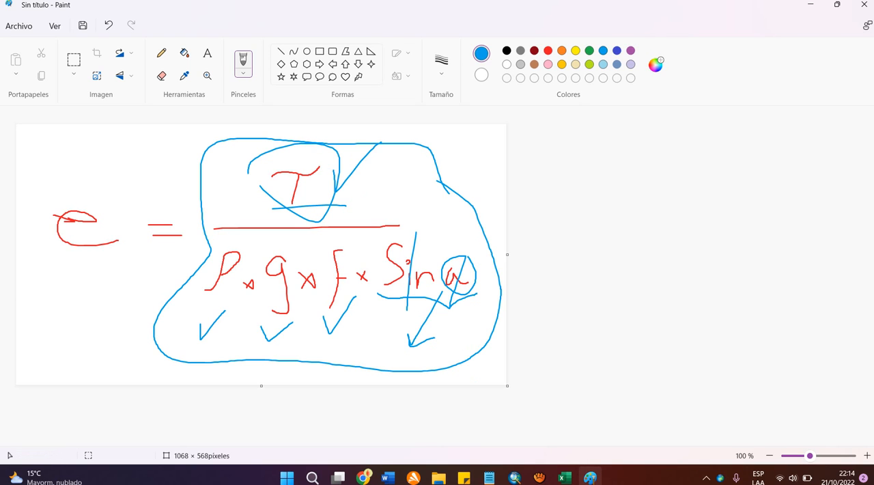
{"action": "left_click", "coordinate": [515, 476]}
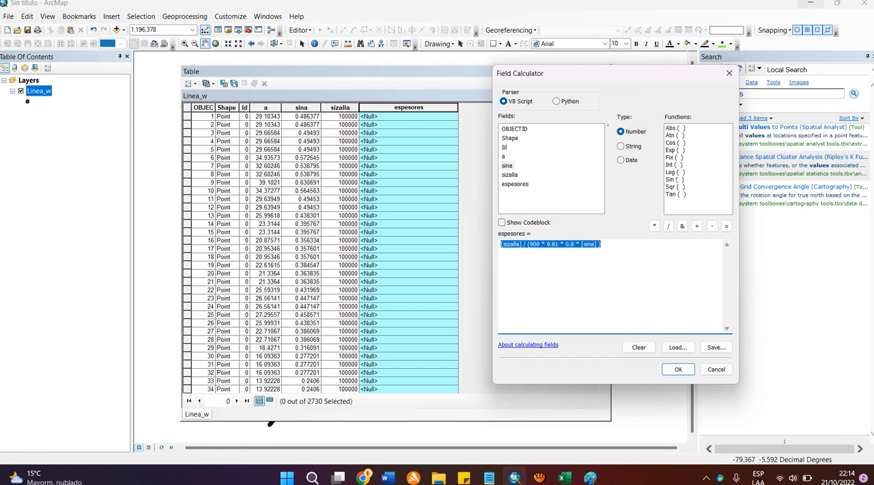
{"action": "left_click", "coordinate": [589, 244]}
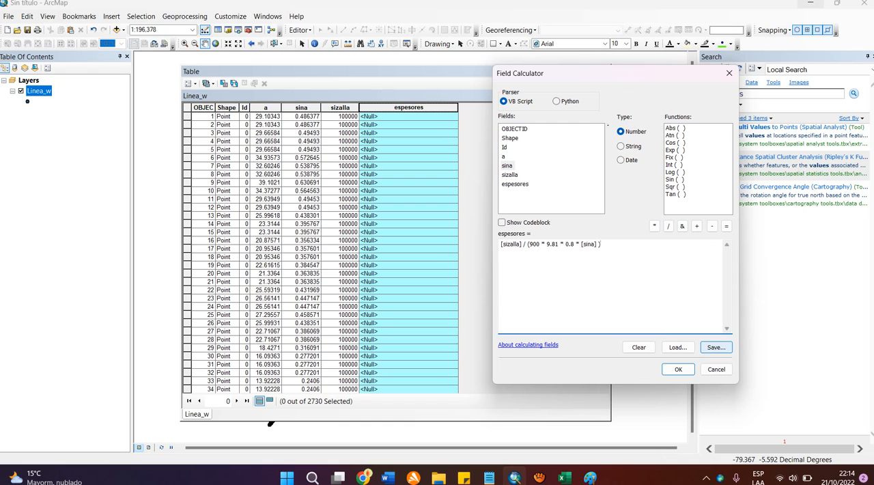
{"action": "left_click", "coordinate": [678, 368]}
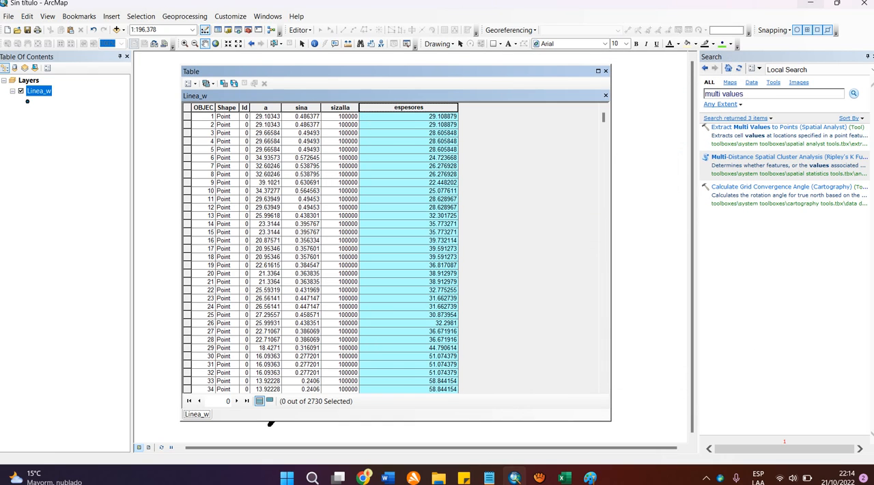
Step: Narrow the espesores column and sort the table by it in descending order
{"action": "left_click_drag", "start_coordinate": [458, 107], "coordinate": [424, 107]}
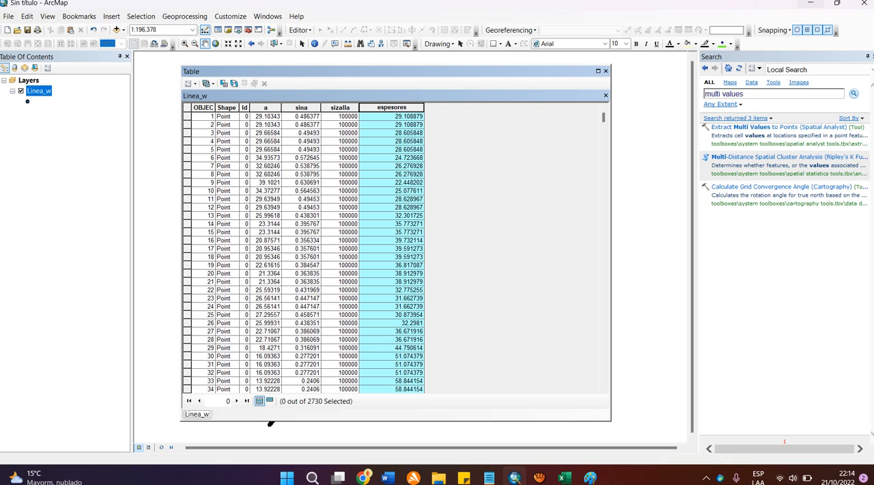
{"action": "double_click", "coordinate": [392, 107]}
{"action": "double_click", "coordinate": [392, 107]}
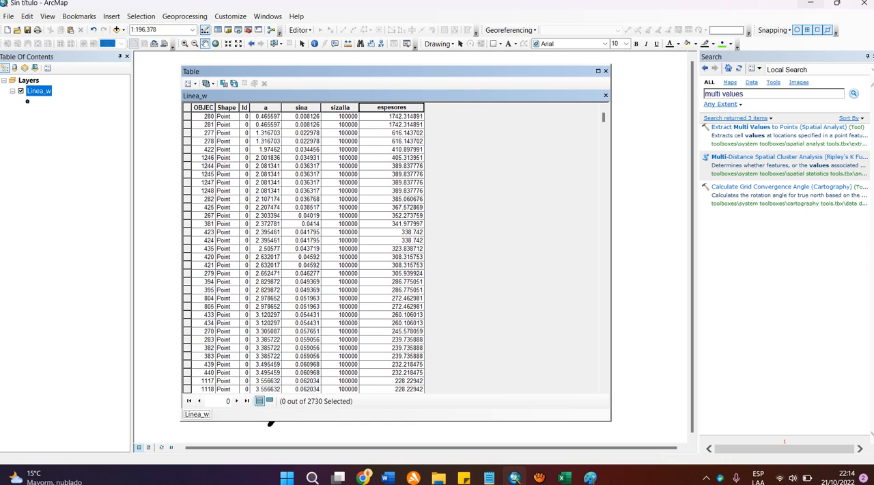
Step: Compare the a, sizalla and espesores values in the Linea_w table through its last record, narrowing the espesores column further
{"action": "double_click", "coordinate": [392, 108]}
{"action": "left_click", "coordinate": [265, 108]}
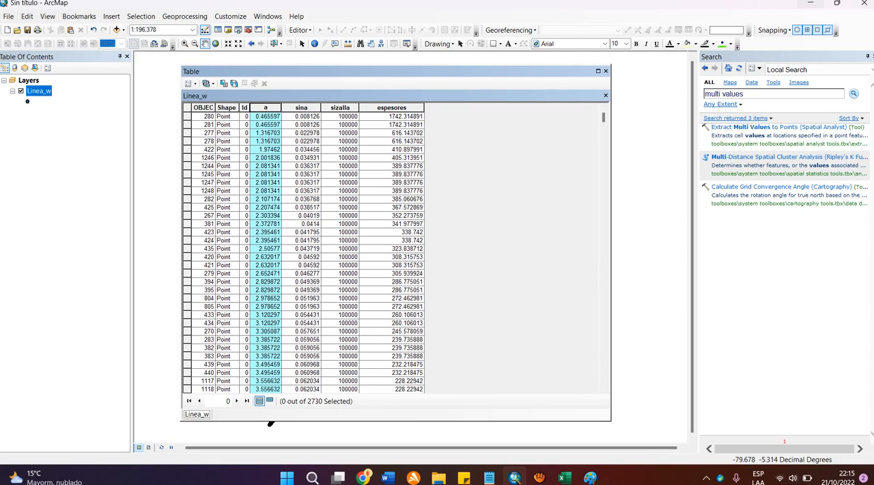
{"action": "left_click", "coordinate": [339, 365]}
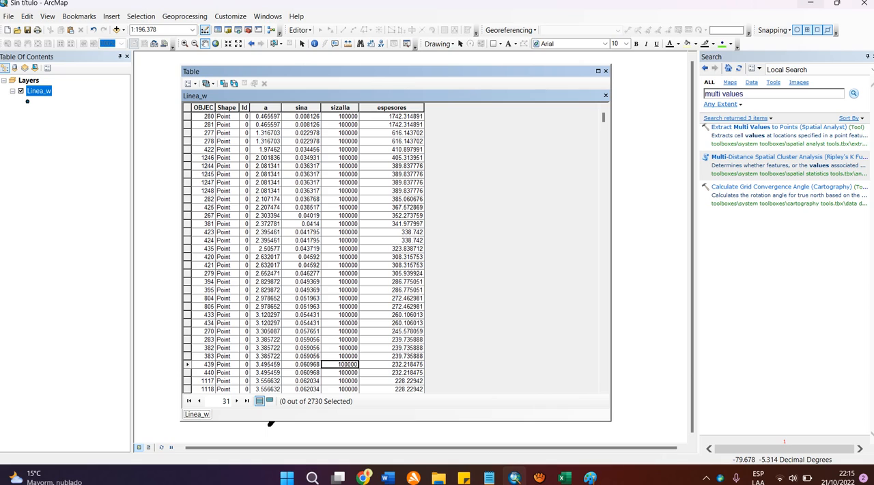
{"action": "left_click", "coordinate": [392, 215]}
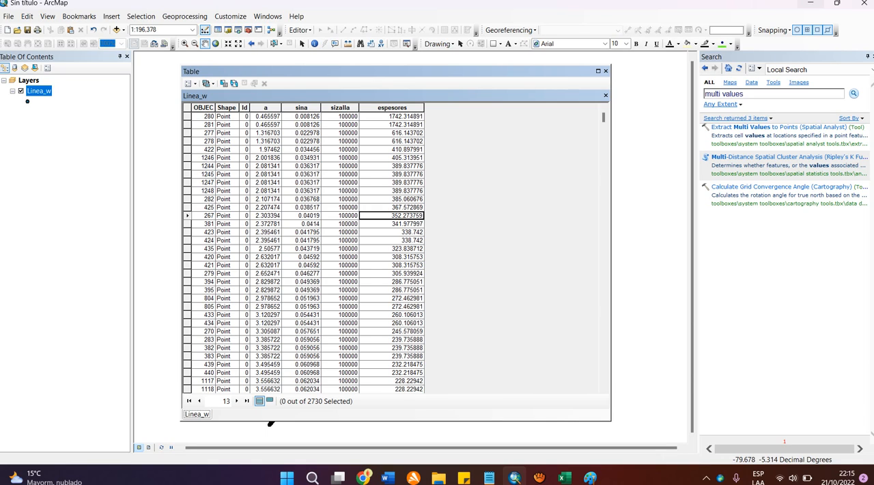
{"action": "left_click_drag", "start_coordinate": [424, 108], "coordinate": [406, 108]}
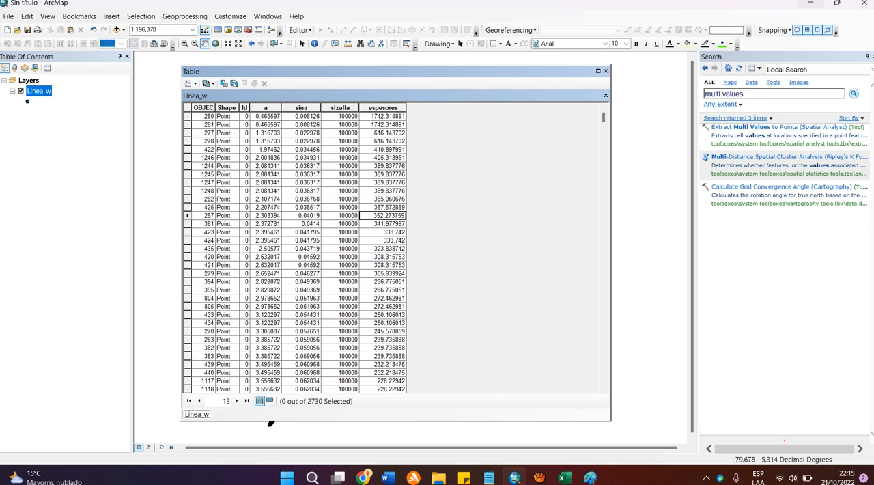
{"action": "left_click_drag", "start_coordinate": [603, 117], "coordinate": [604, 378]}
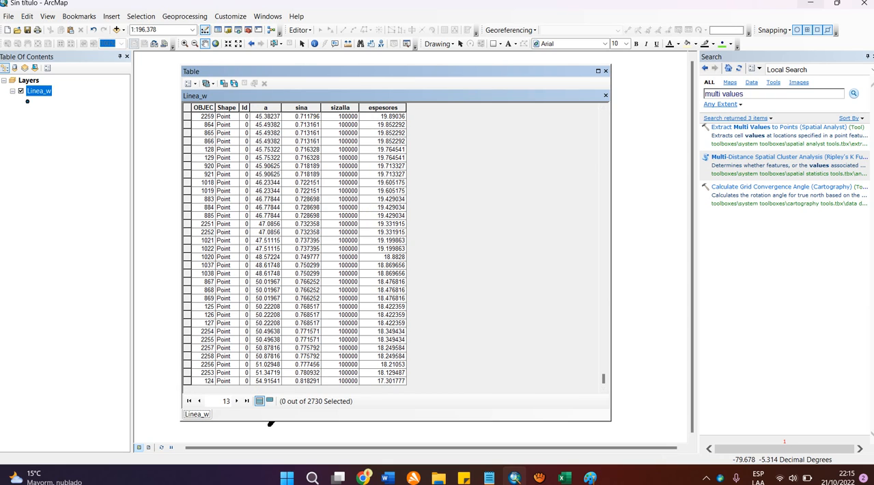
{"action": "left_click", "coordinate": [539, 477]}
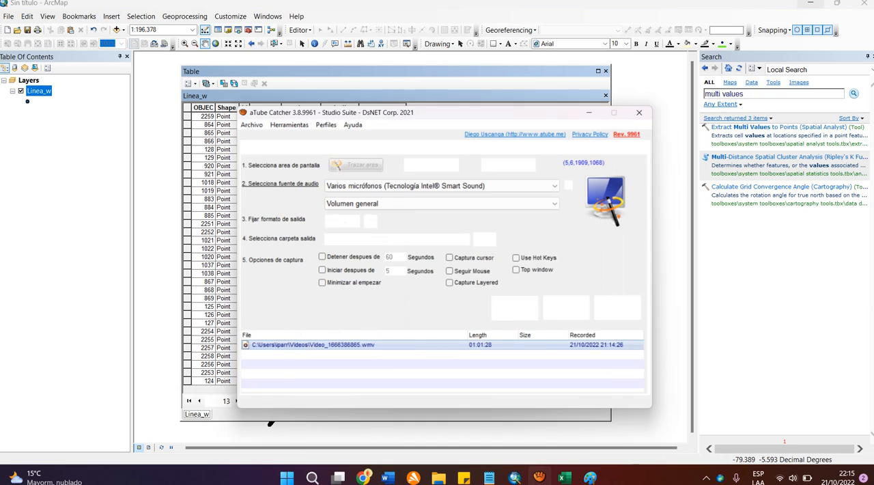